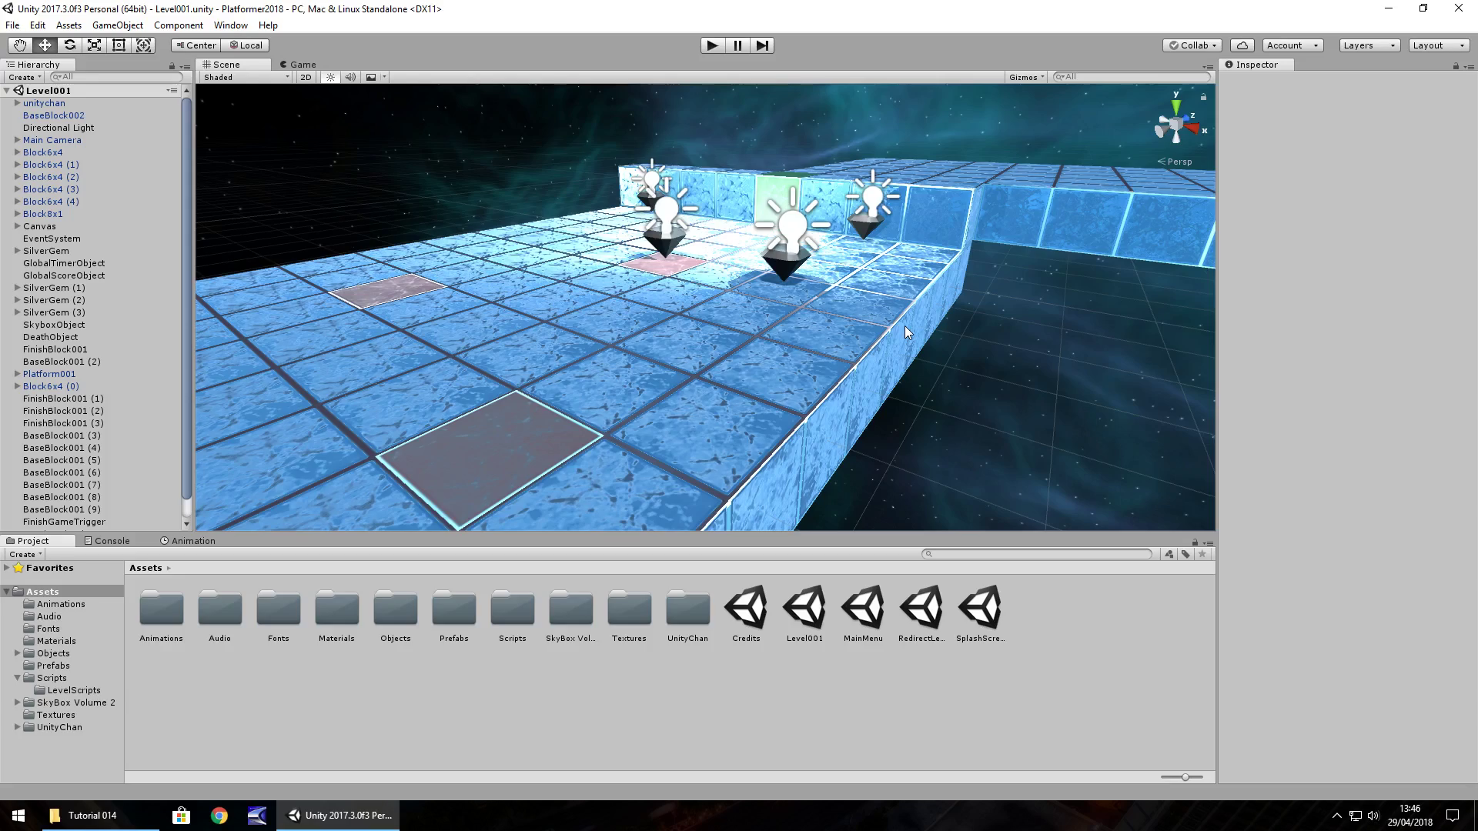
- Duplicate the SilverGem object and place the copy on the upper platform at about X 4.96, Y 1.803, Z 14.06
{"action": "right_click_drag", "start_coordinate": [912, 329], "coordinate": [709, 391]}
{"action": "left_click", "coordinate": [709, 391]}
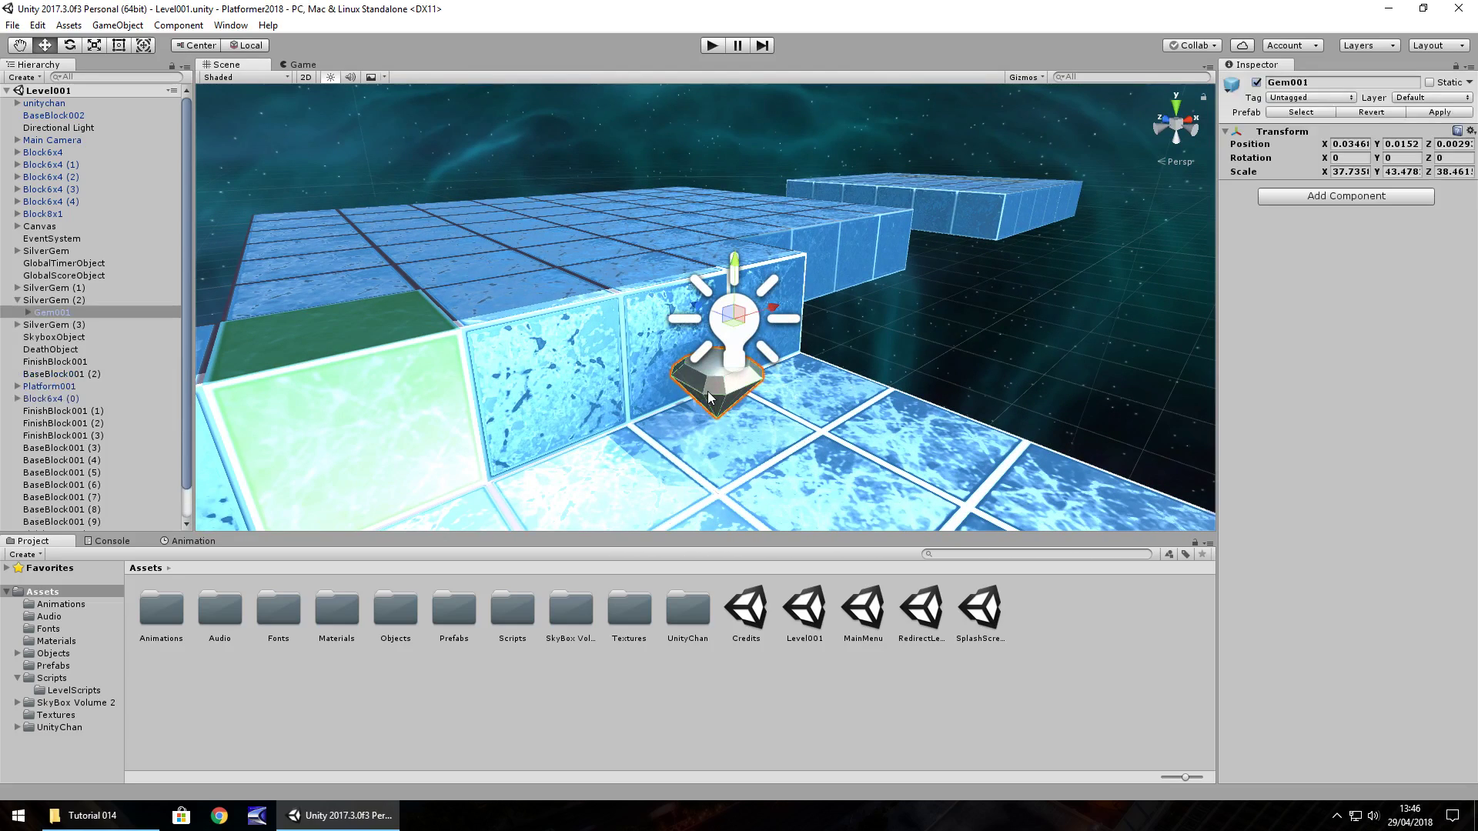
{"action": "left_click", "coordinate": [57, 288]}
{"action": "left_click", "coordinate": [68, 251]}
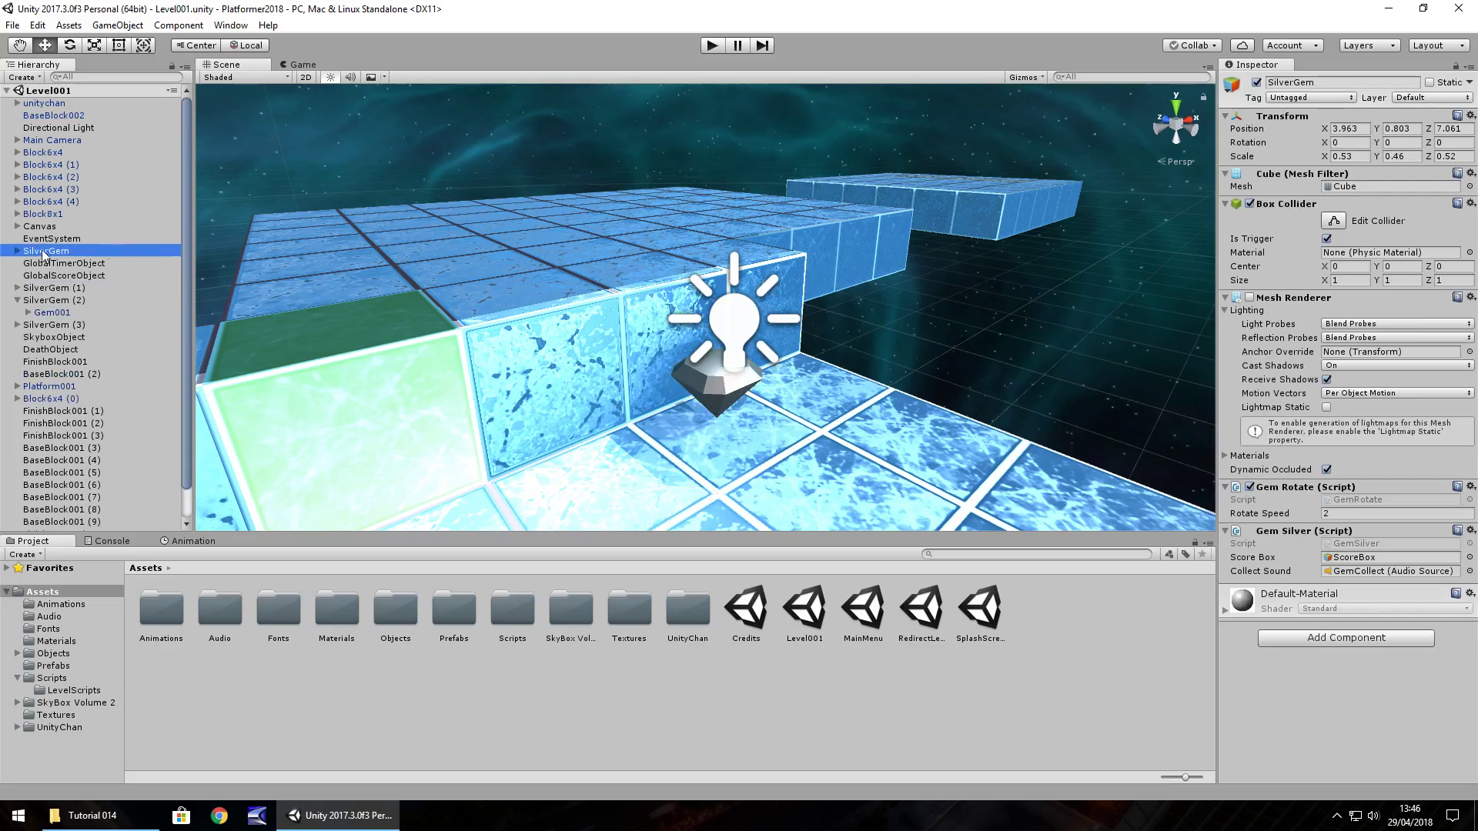
{"action": "key", "text": "ctrl+d"}
{"action": "right_click_drag", "start_coordinate": [438, 237], "coordinate": [593, 456]}
{"action": "left_click_drag", "start_coordinate": [671, 379], "coordinate": [1001, 202], "text": "ctrl"}
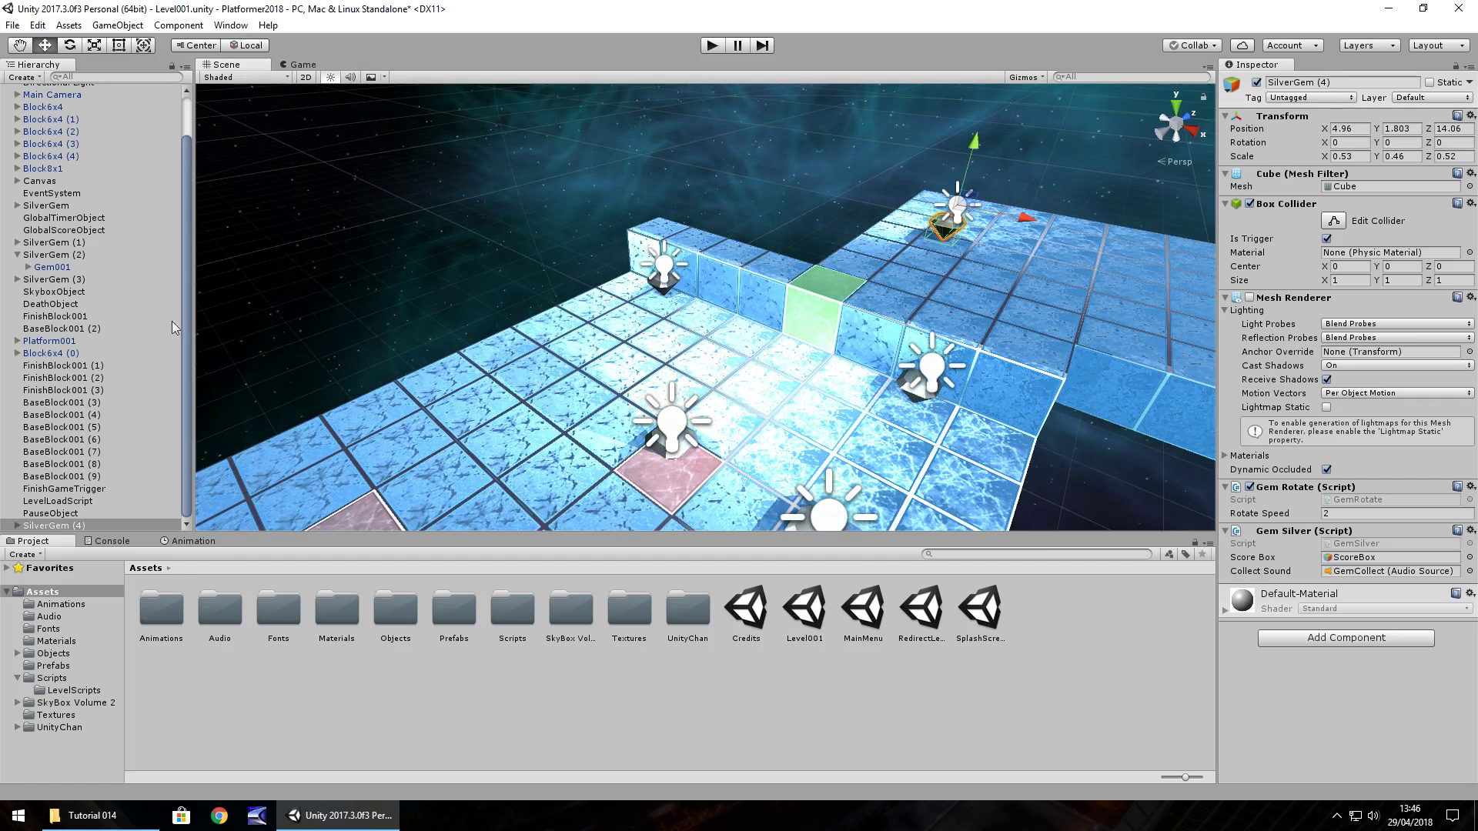
- Rename the duplicated gem object to GreenGem
{"action": "left_click", "coordinate": [55, 527]}
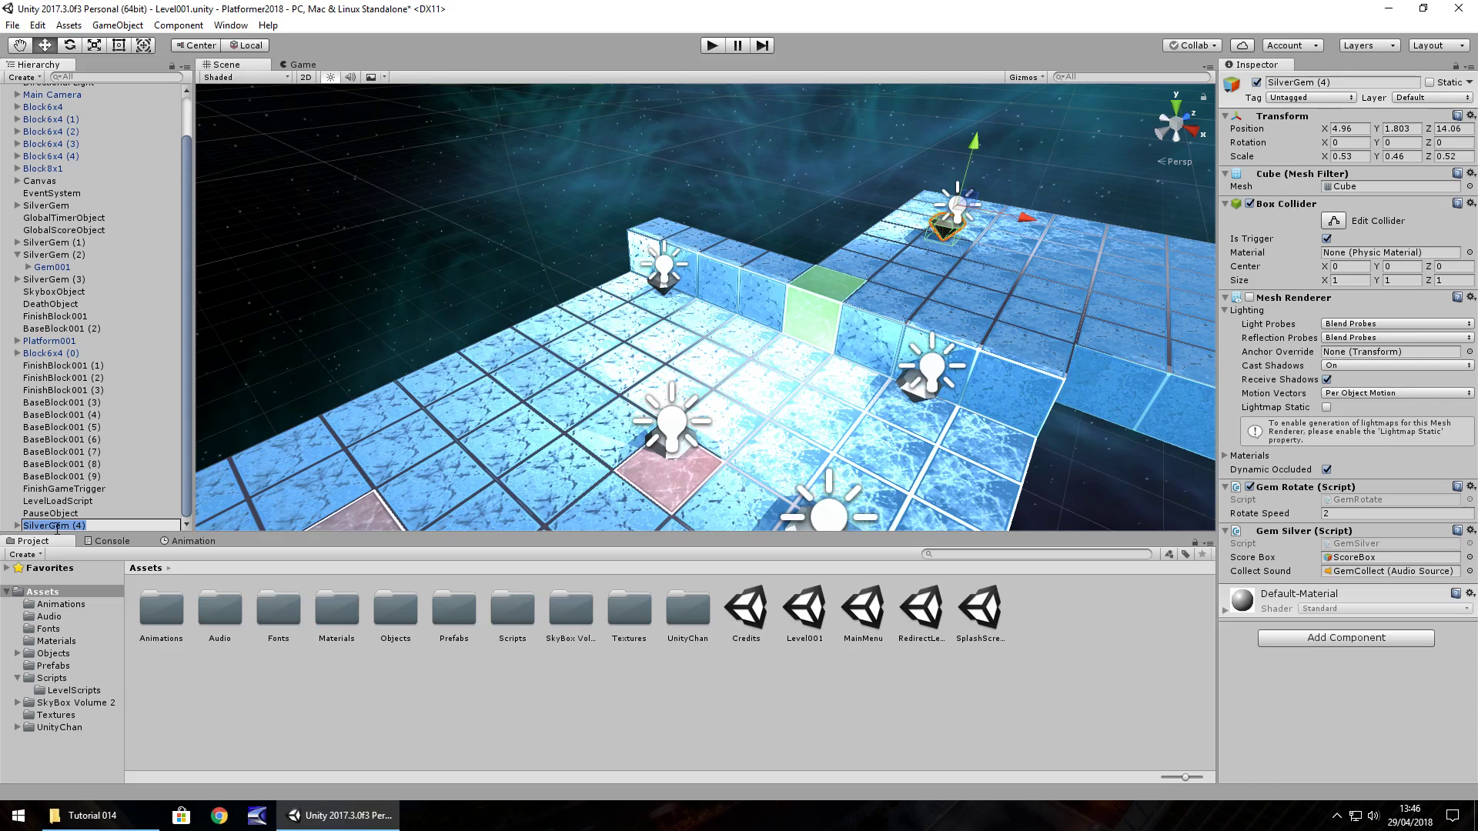
{"action": "type", "text": "GreenGem"}
{"action": "key", "text": "Return"}
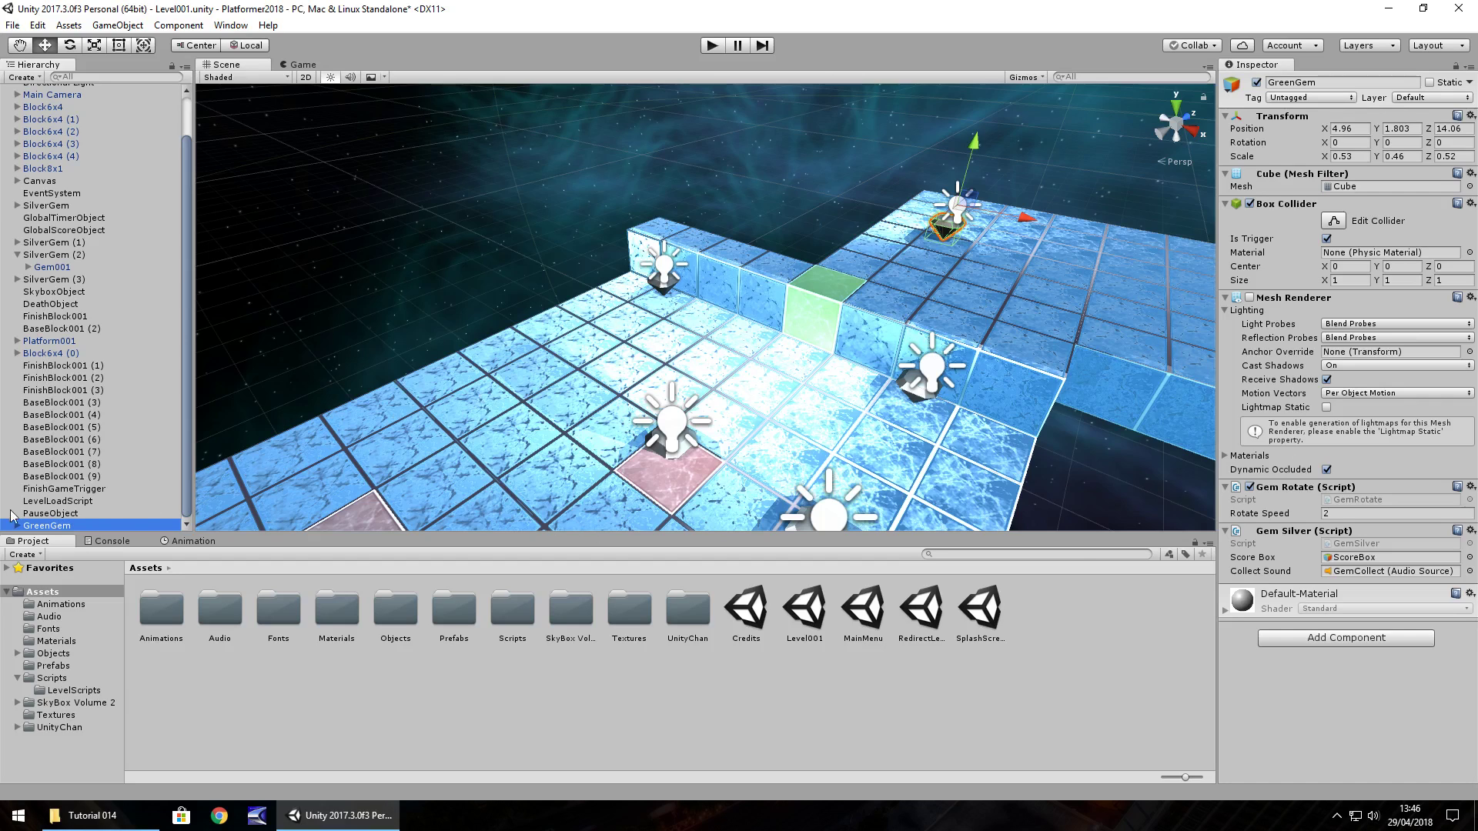
- Duplicate the SilverGem material in the Materials folder and name the copy GreenGem
{"action": "left_click", "coordinate": [1226, 608]}
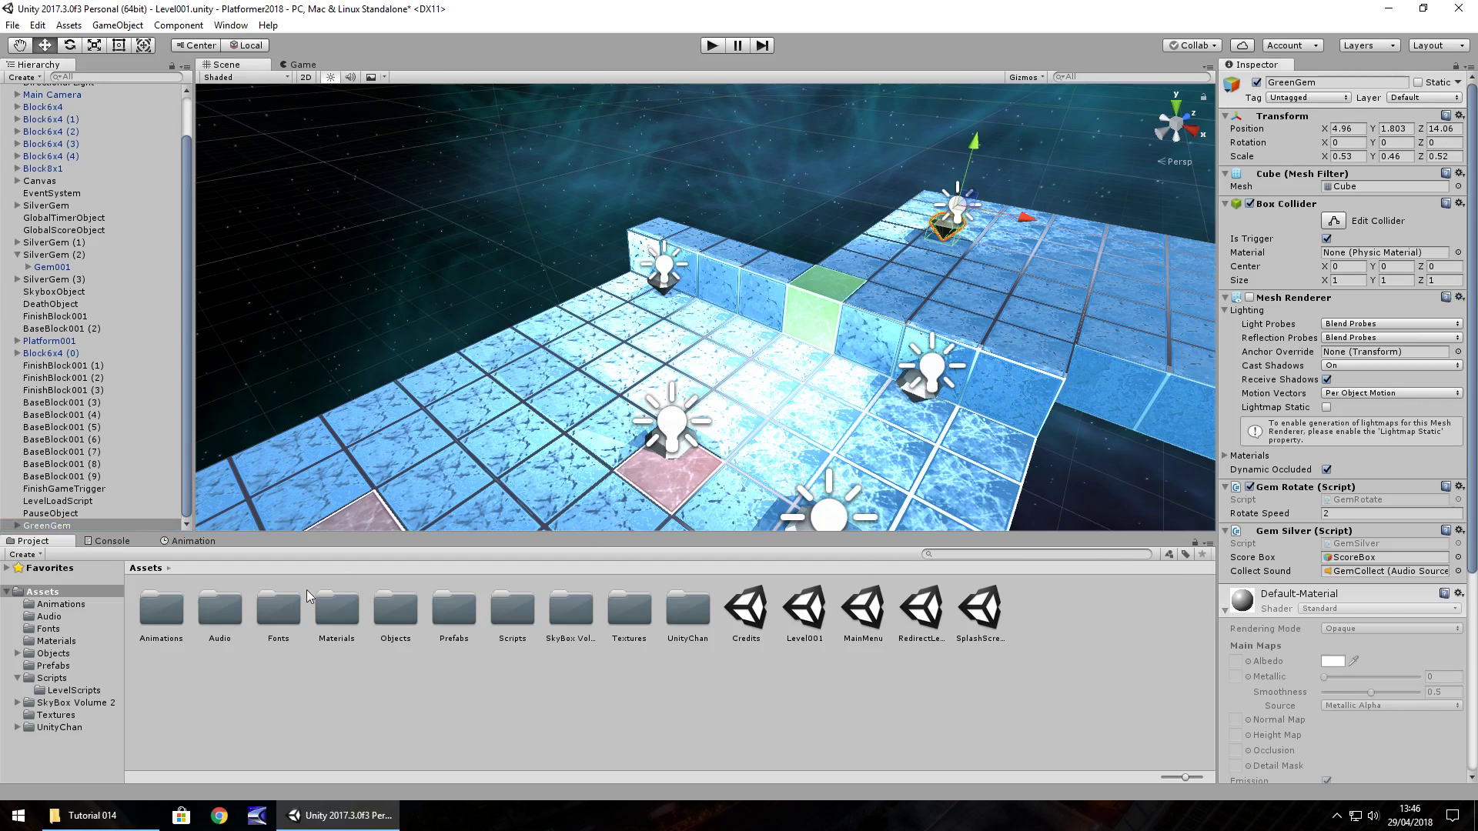
{"action": "double_click", "coordinate": [339, 613]}
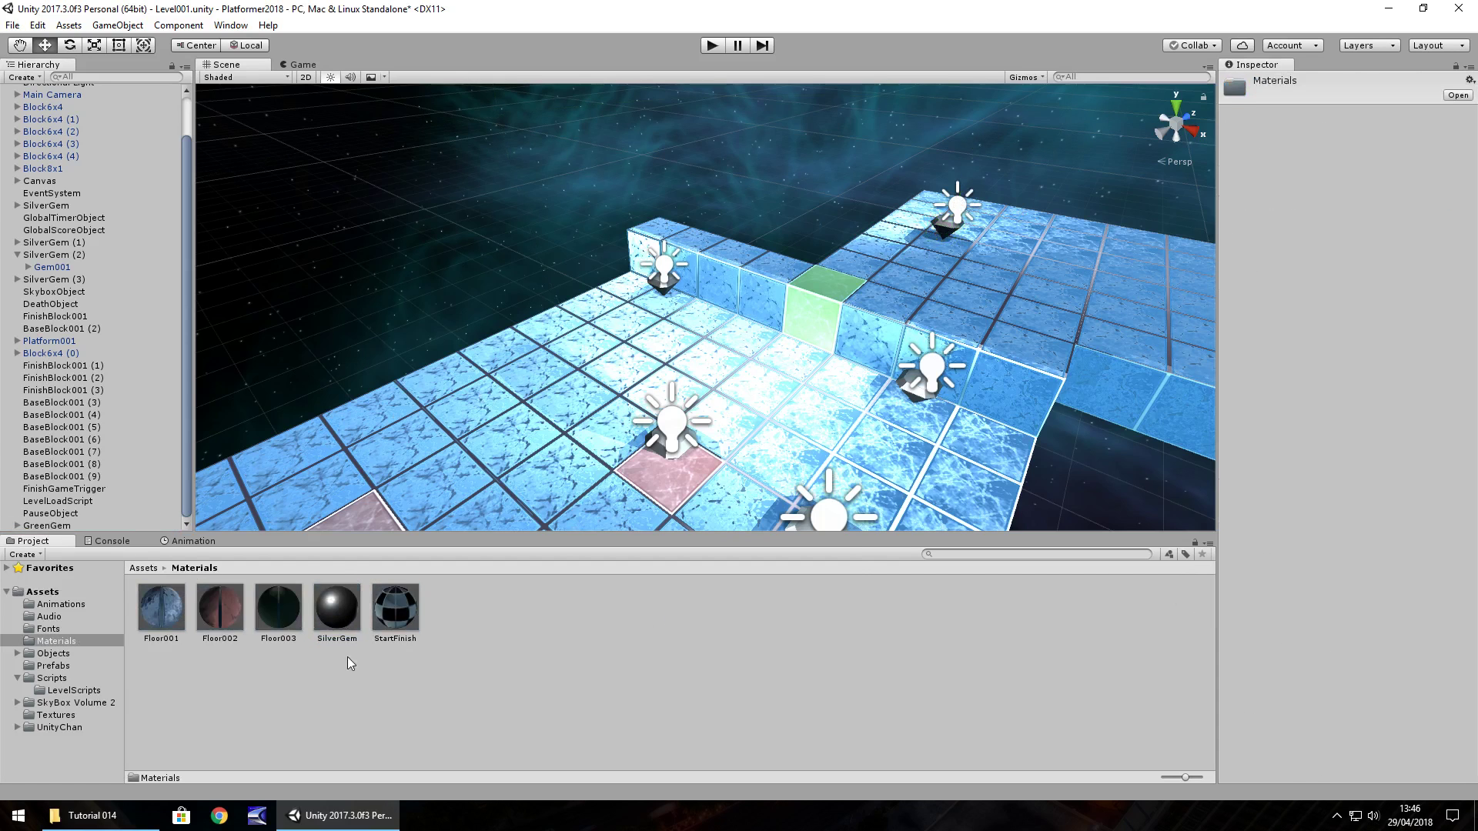
{"action": "right_click_drag", "start_coordinate": [885, 293], "coordinate": [687, 301]}
{"action": "left_click", "coordinate": [343, 612]}
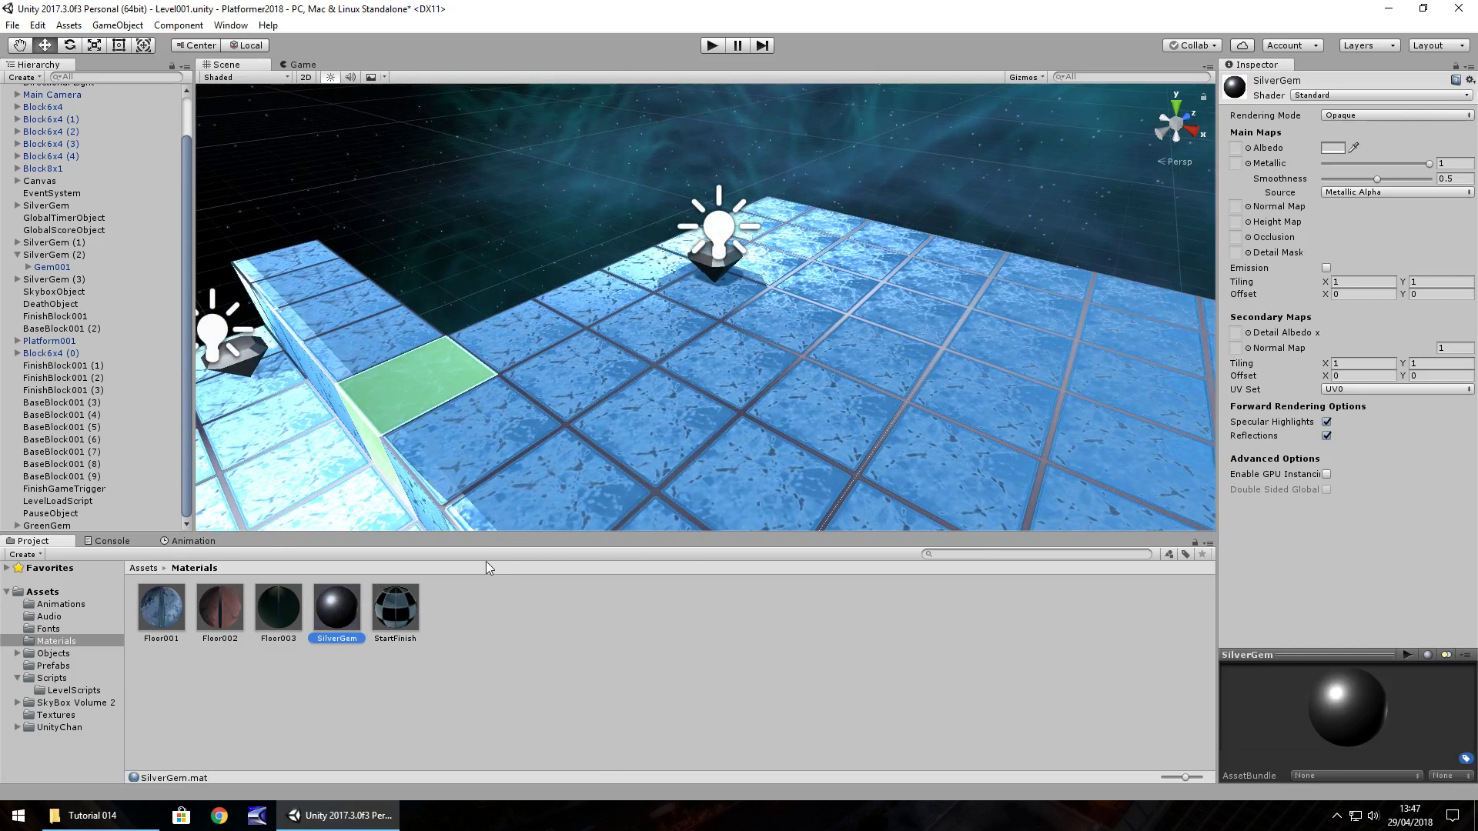
{"action": "key", "text": "ctrl+d"}
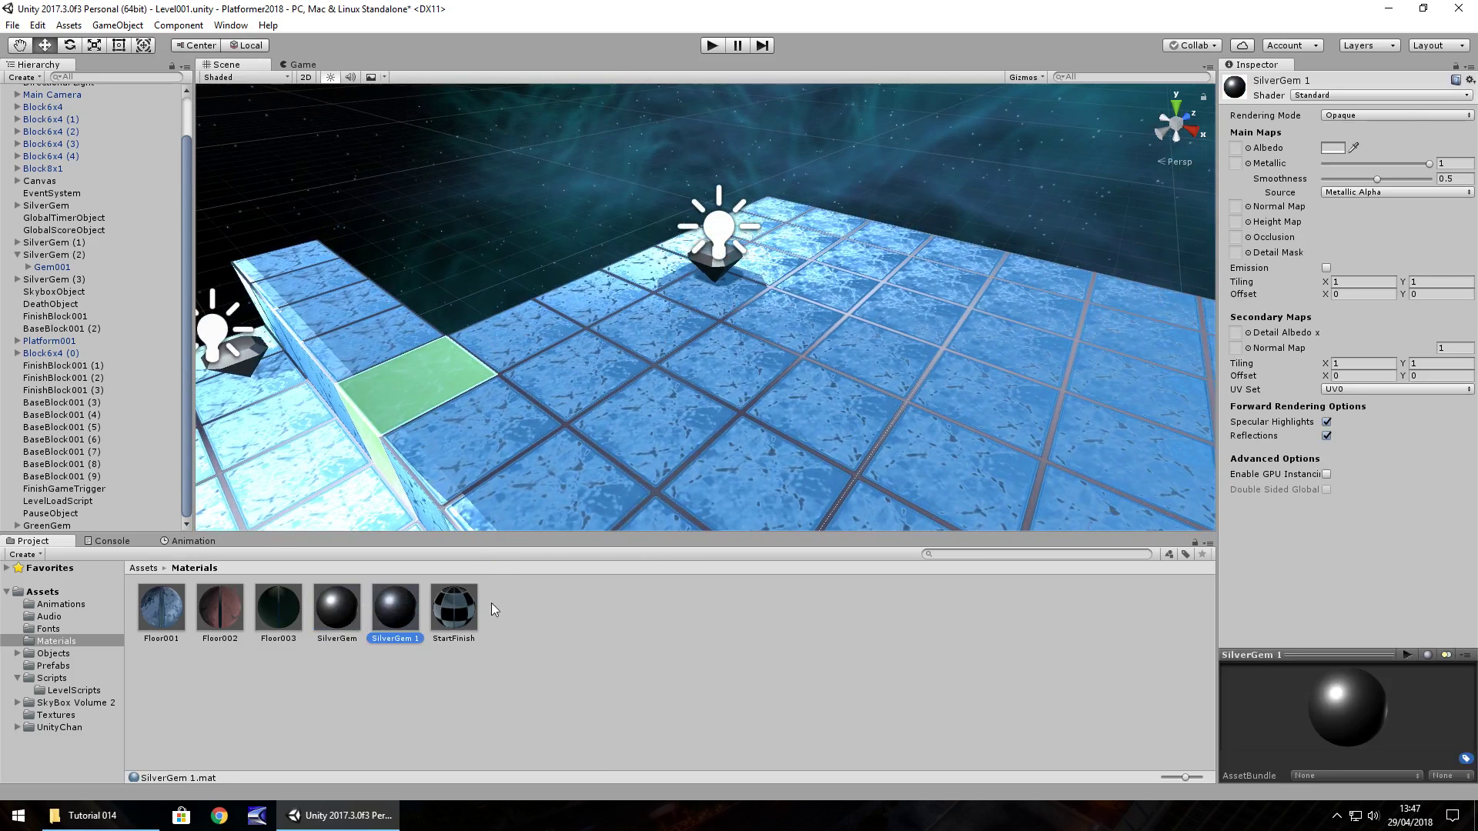
{"action": "left_click", "coordinate": [391, 638]}
{"action": "type", "text": "GreenGem"}
{"action": "key", "text": "Return"}
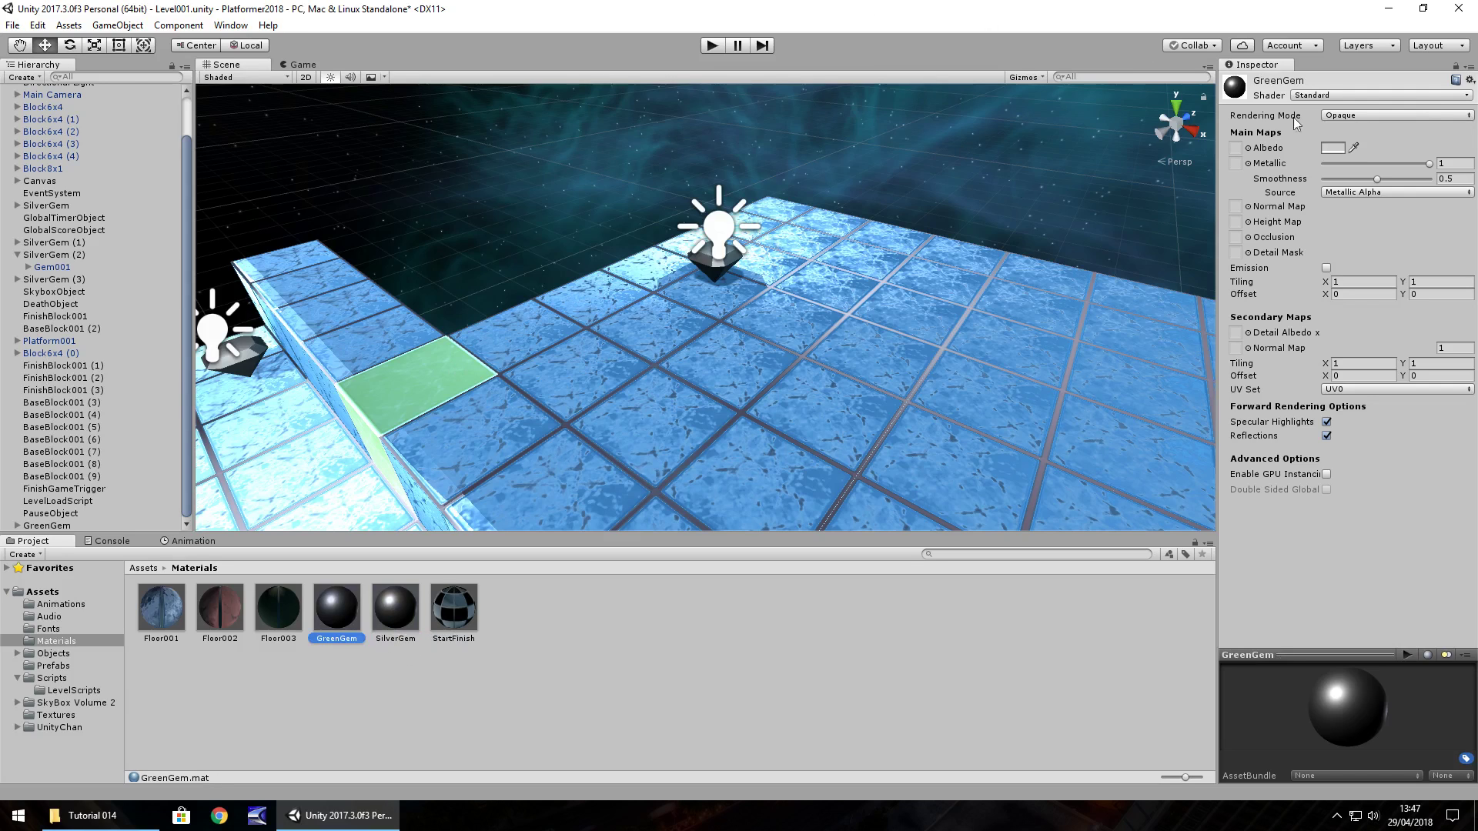
- Set the GreenGem material's albedo to a bright green of about RGB 87, 233, 88
{"action": "left_click", "coordinate": [1335, 148]}
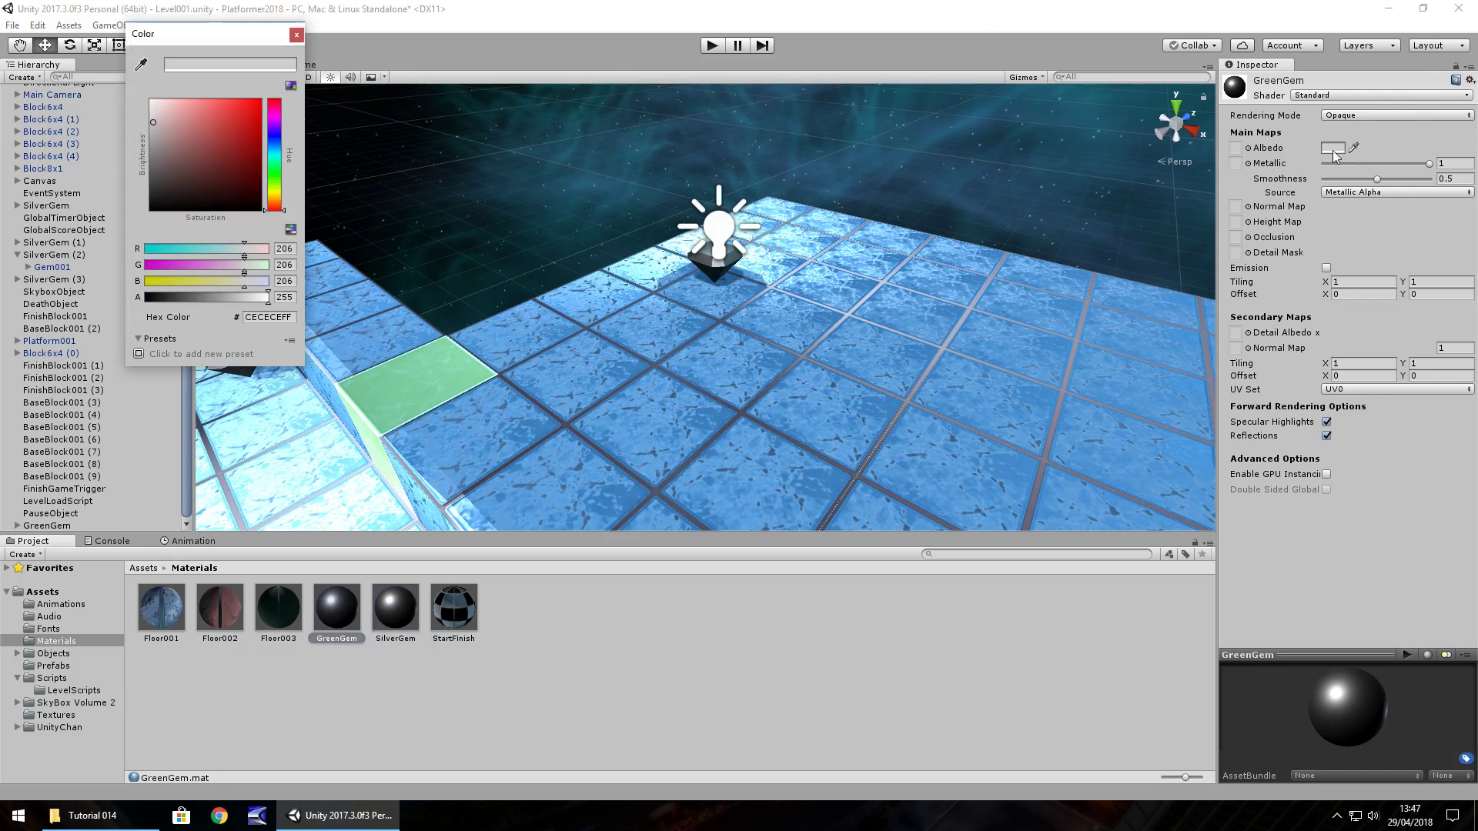
{"action": "left_click", "coordinate": [275, 174]}
{"action": "left_click", "coordinate": [237, 135]}
{"action": "left_click_drag", "start_coordinate": [236, 133], "coordinate": [219, 112]}
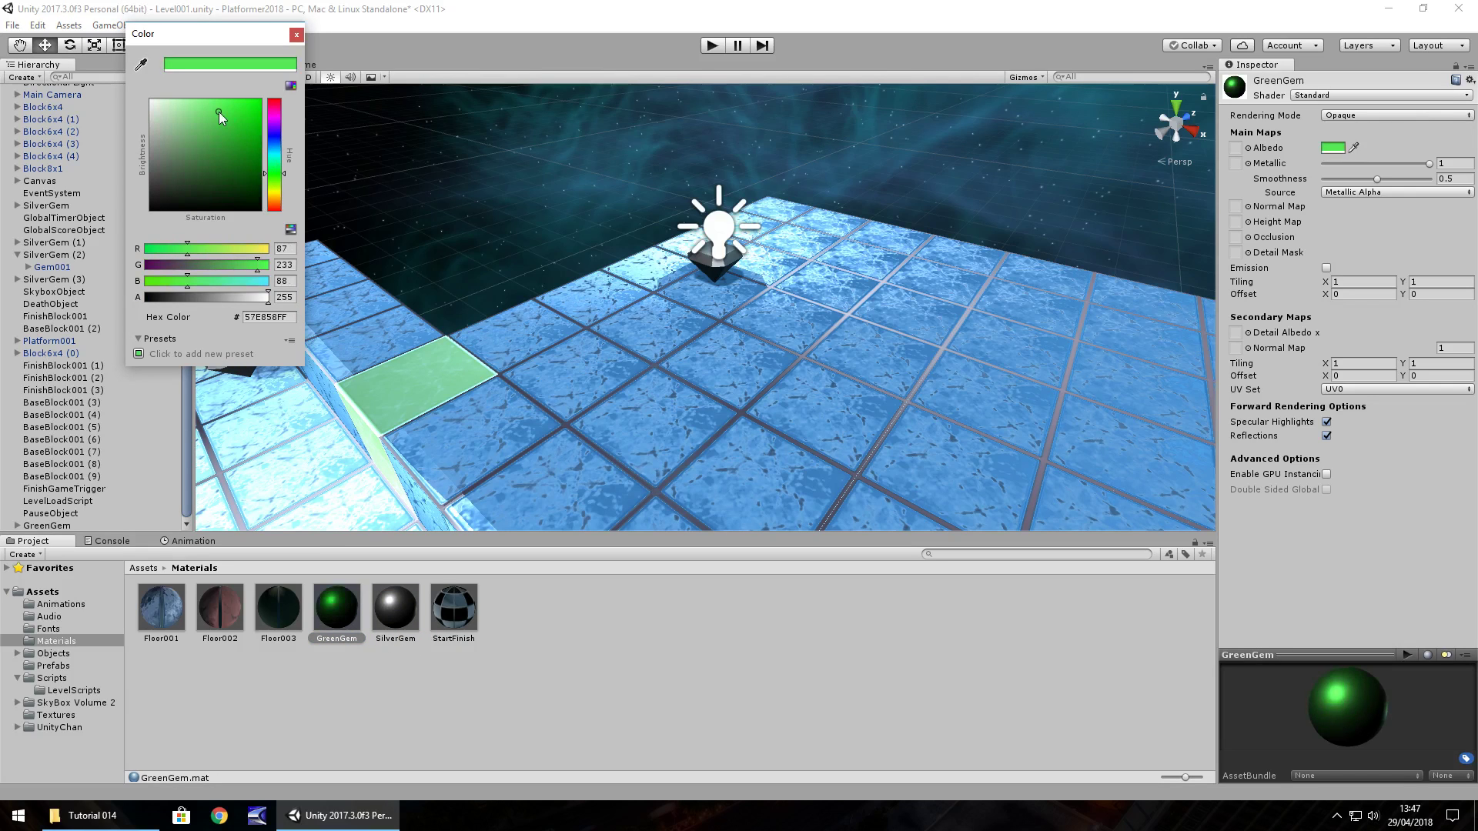
{"action": "left_click", "coordinate": [295, 35]}
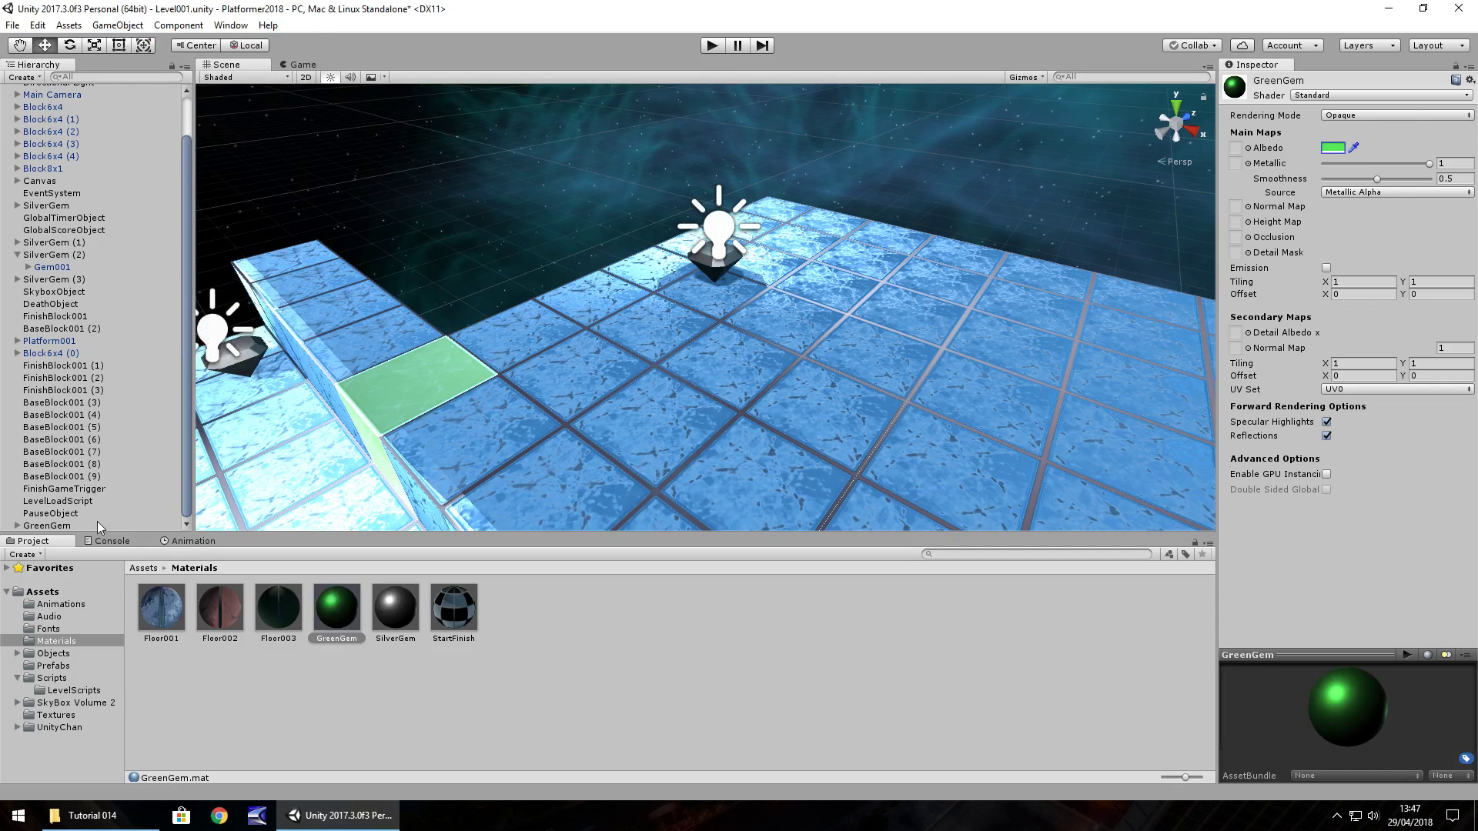
- Apply the GreenGem material to the Mesh inside the GreenGem object's Gem001 child
{"action": "left_click_drag", "start_coordinate": [339, 612], "coordinate": [31, 526]}
{"action": "left_click", "coordinate": [57, 526]}
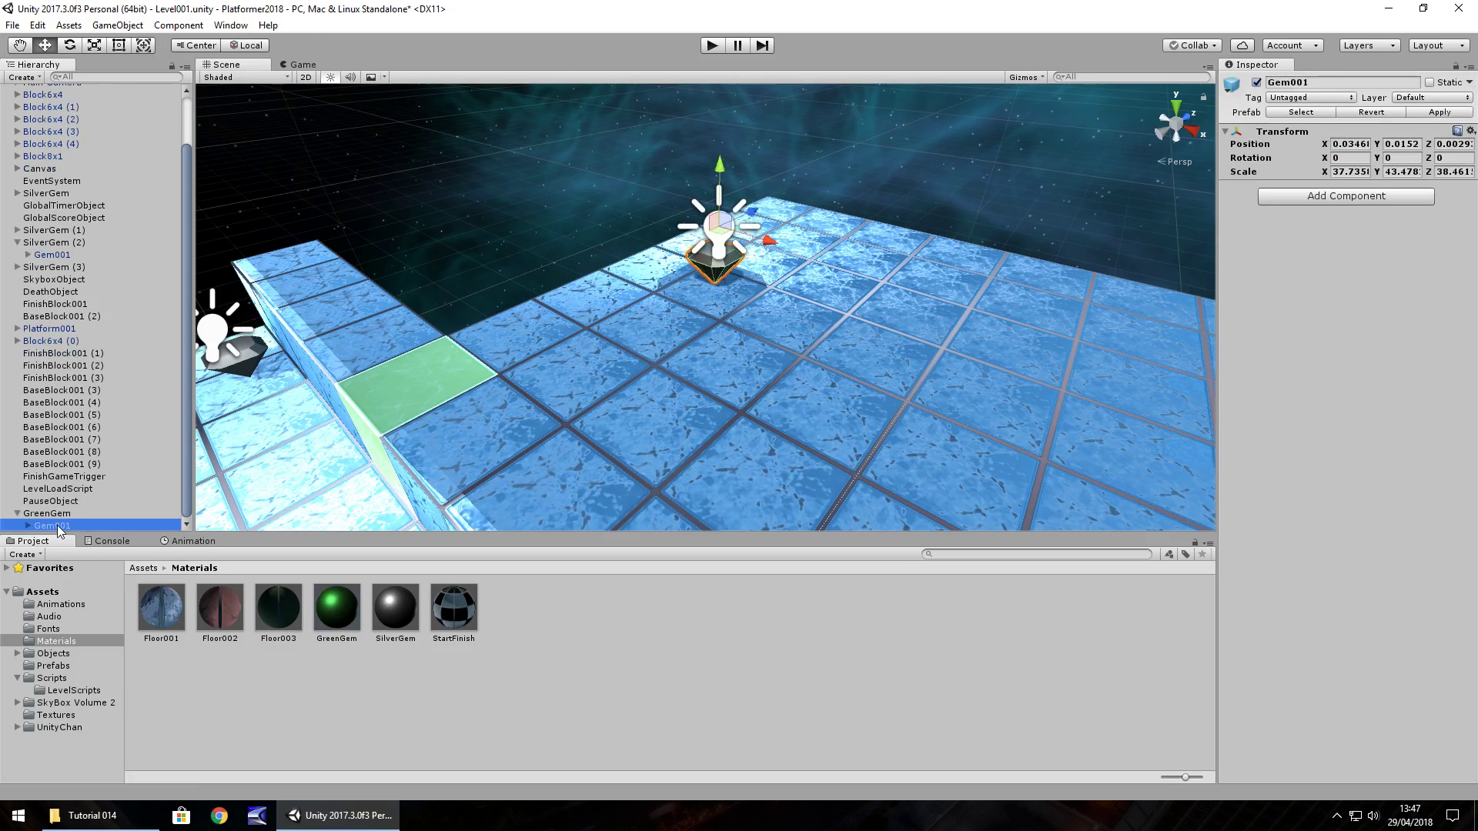
{"action": "left_click", "coordinate": [44, 514]}
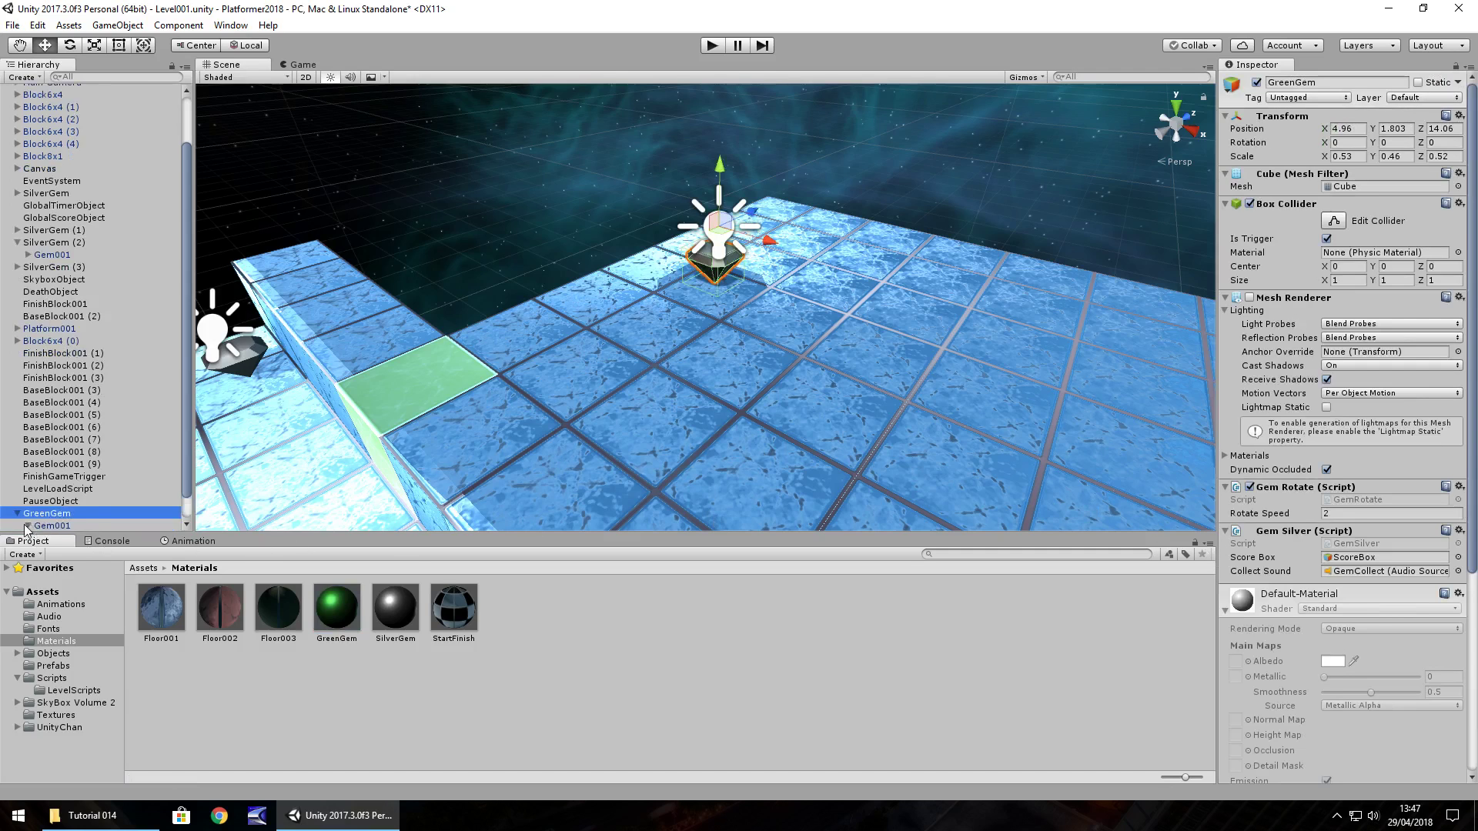
{"action": "left_click", "coordinate": [29, 526]}
{"action": "left_click", "coordinate": [50, 519]}
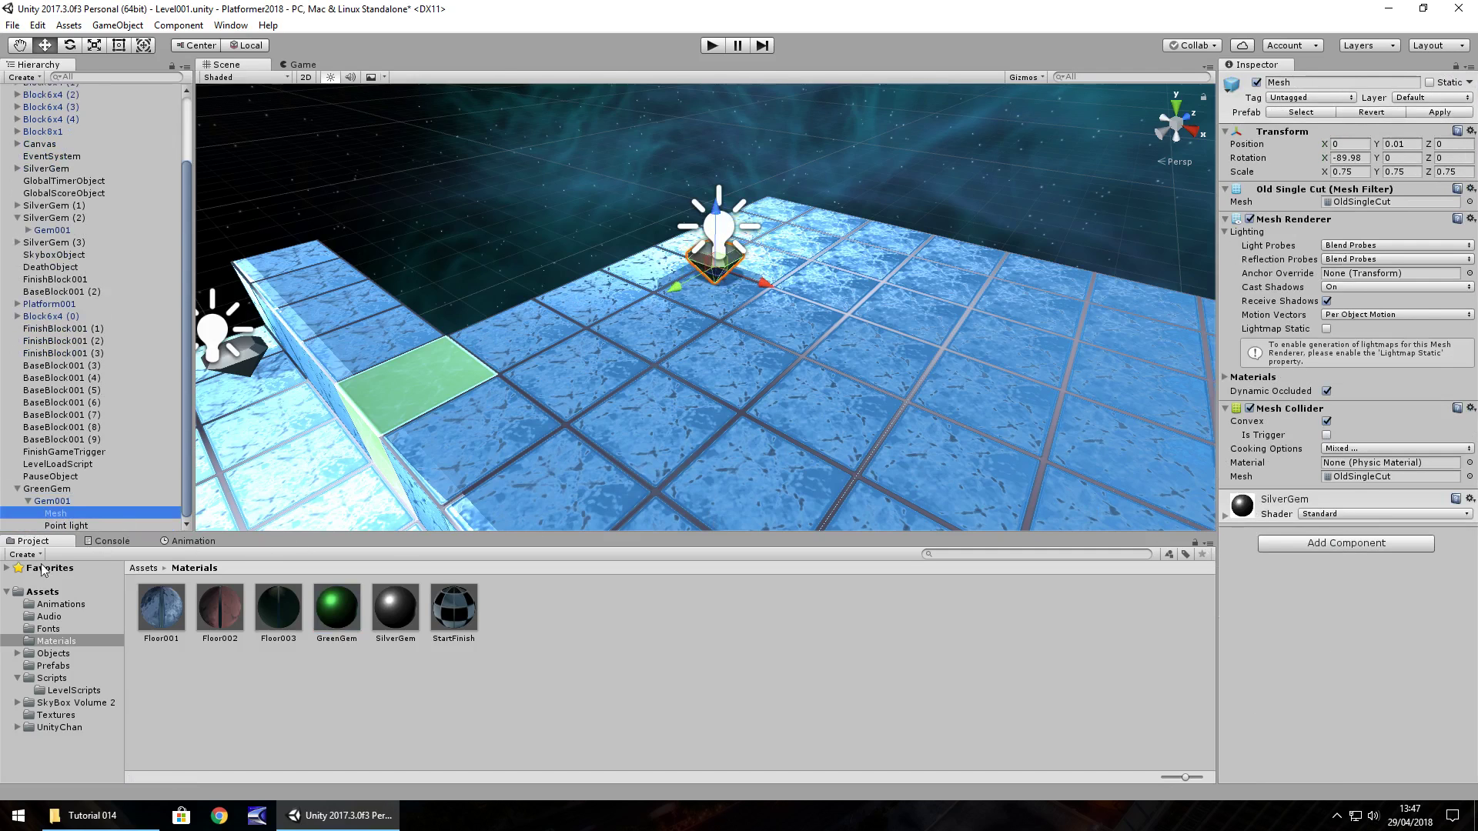
{"action": "left_click", "coordinate": [58, 514]}
{"action": "left_click_drag", "start_coordinate": [60, 518], "coordinate": [60, 516]}
- Set the colour of the green gem's point light to a light green, about RGB 146, 242, 128
{"action": "left_click", "coordinate": [65, 526]}
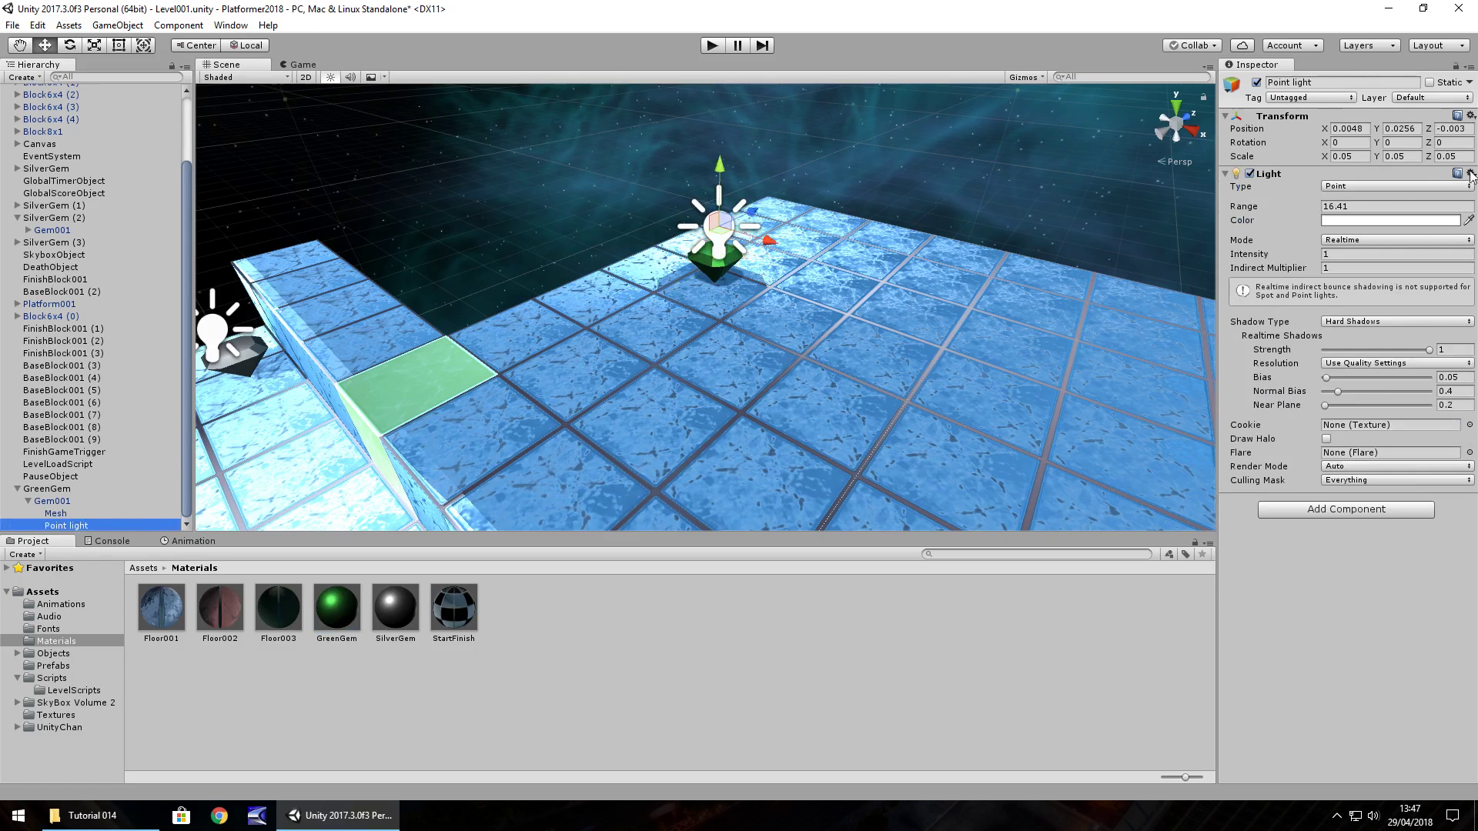
{"action": "left_click", "coordinate": [1374, 221]}
{"action": "left_click", "coordinate": [276, 181]}
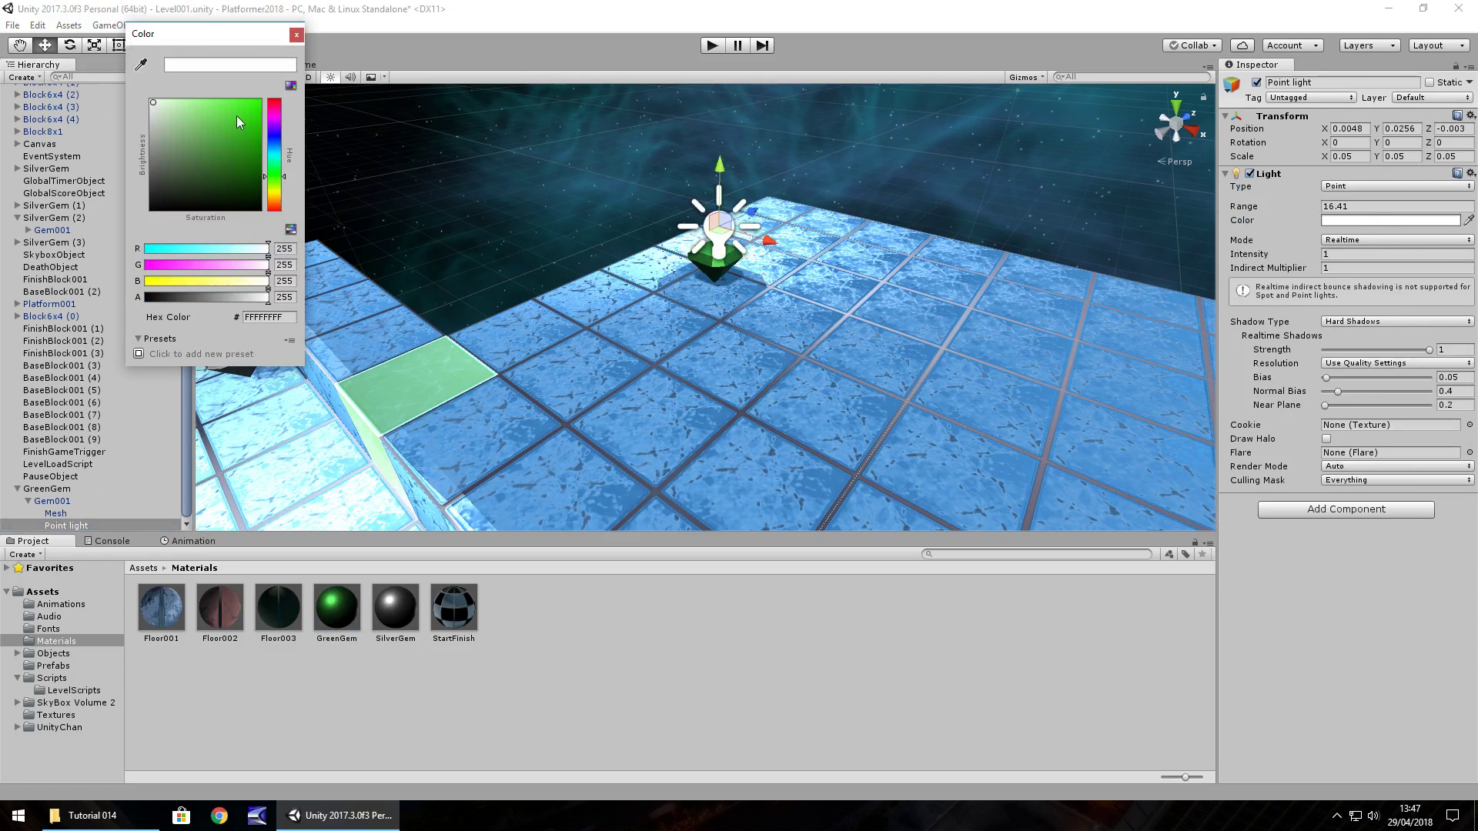
{"action": "left_click", "coordinate": [237, 115]}
{"action": "left_click", "coordinate": [213, 113]}
{"action": "left_click_drag", "start_coordinate": [213, 114], "coordinate": [202, 108]}
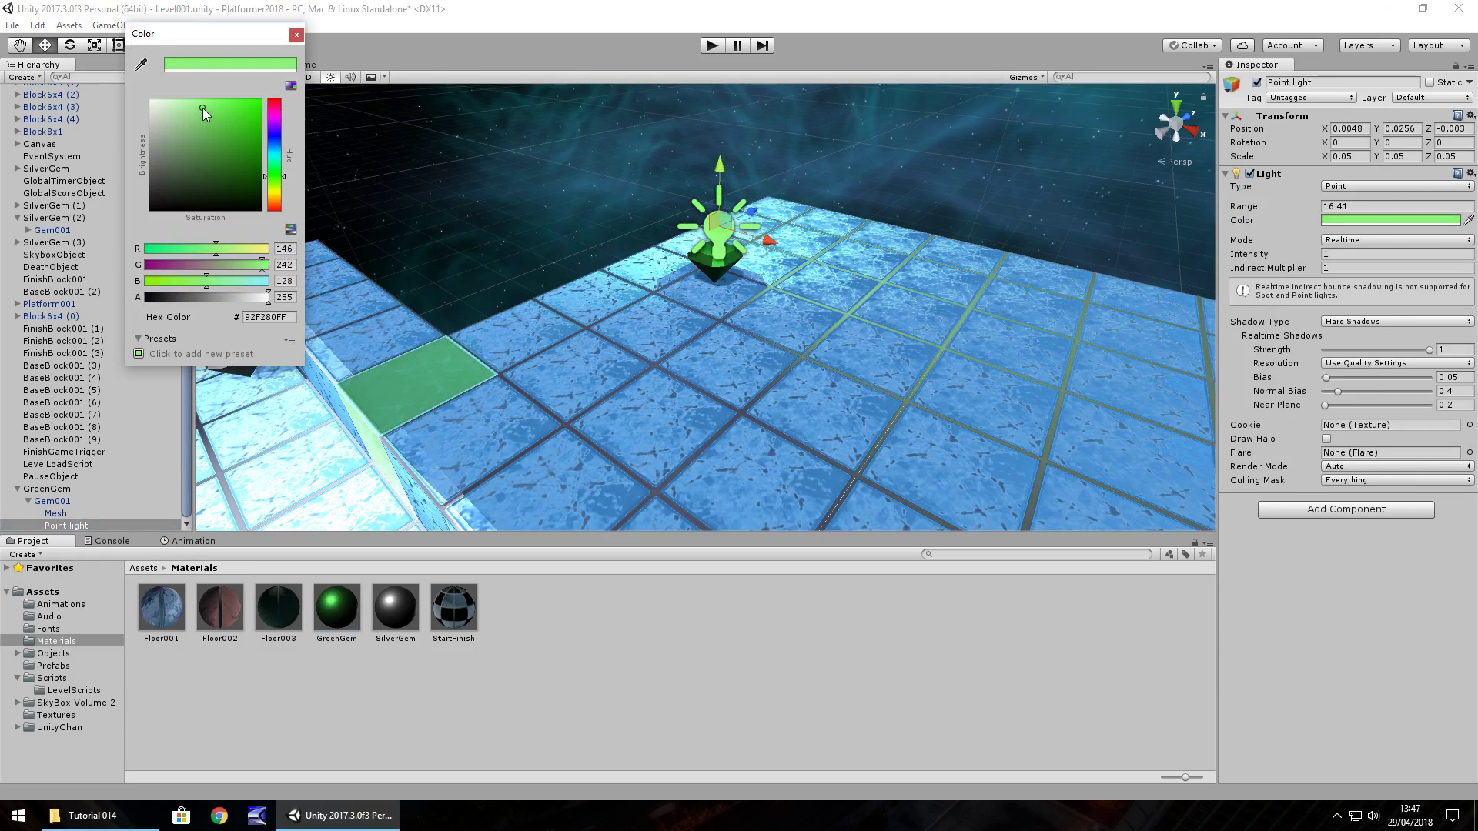
{"action": "left_click", "coordinate": [295, 34]}
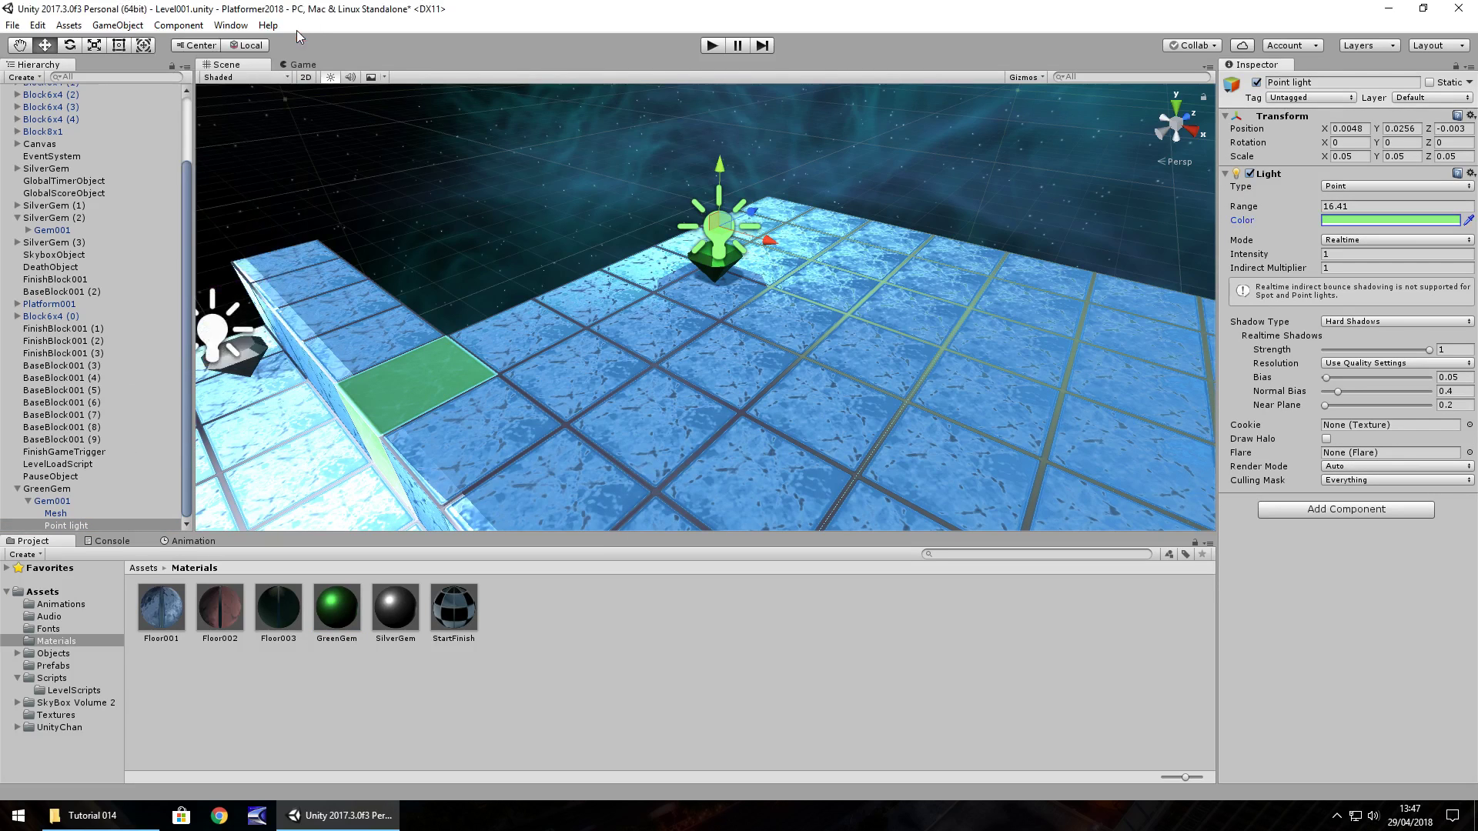
- Play-test the level by walking the character forward, and stop the game
{"action": "left_click", "coordinate": [713, 46]}
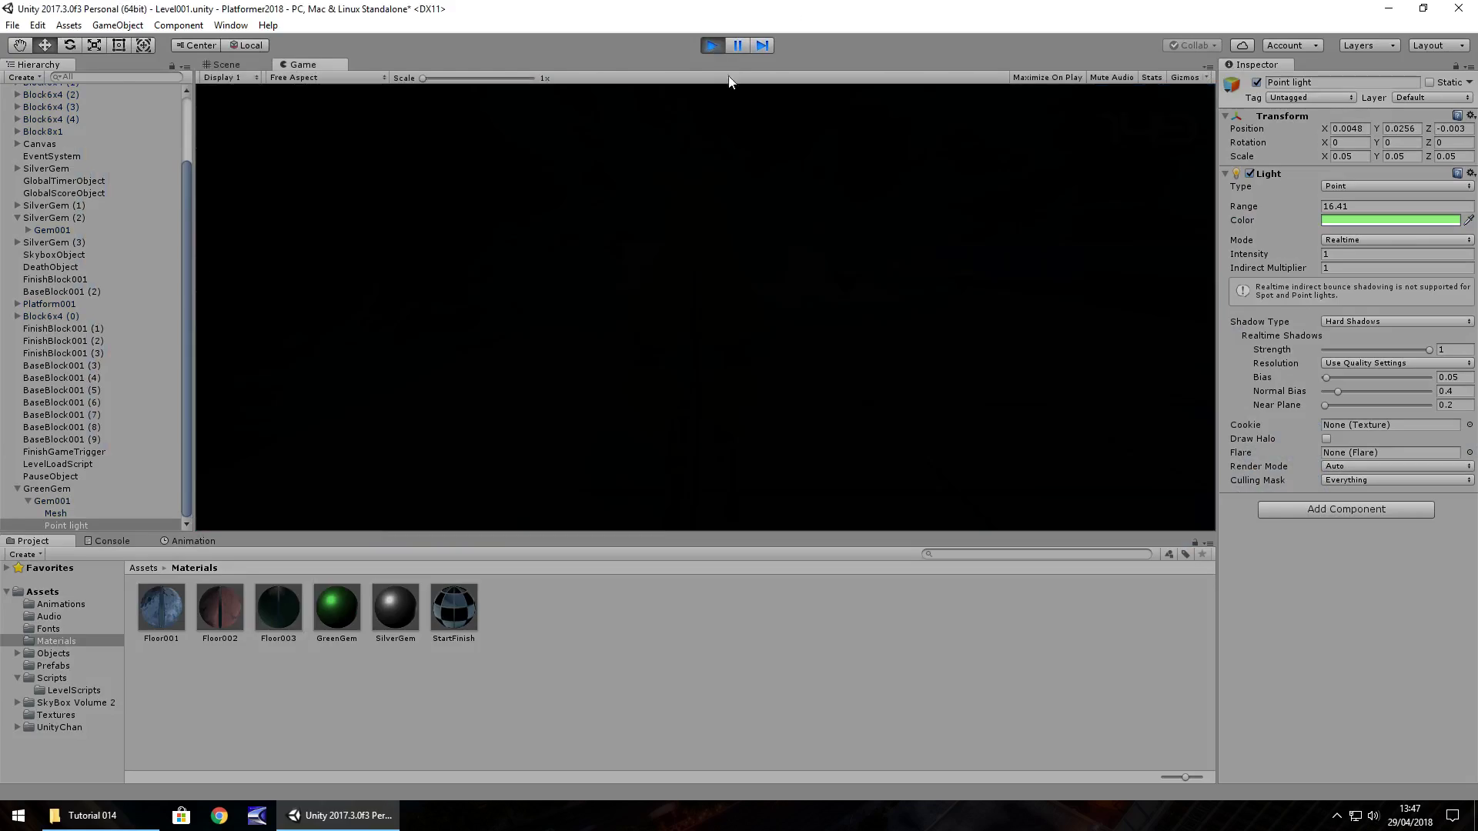
{"action": "key", "text": "w"}
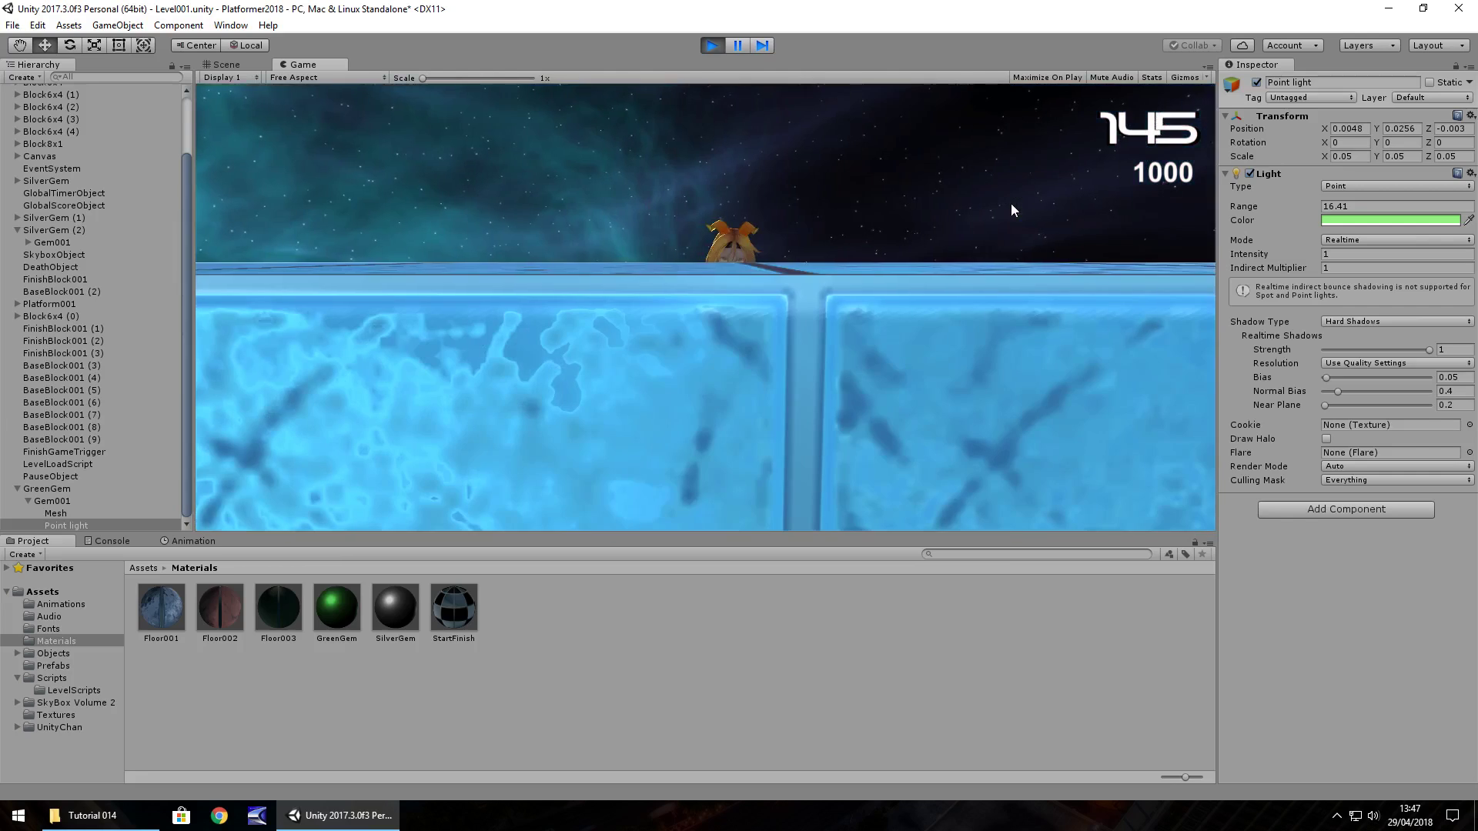
{"action": "key", "text": "ctrl+p"}
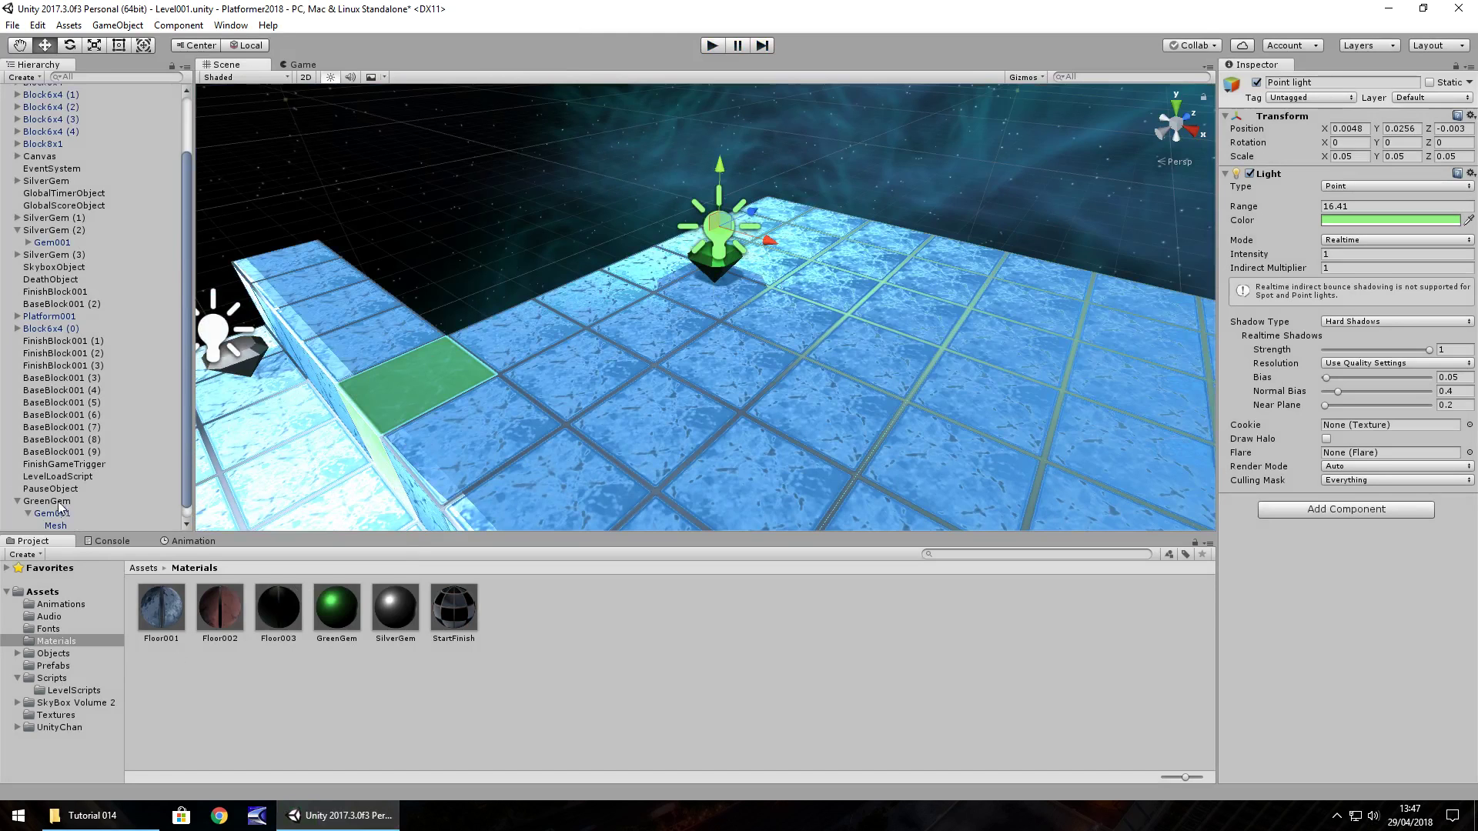
- Locate the GemSilver script used by SilverGem (3) and open it in Visual Studio to review its score line
{"action": "left_click", "coordinate": [53, 255]}
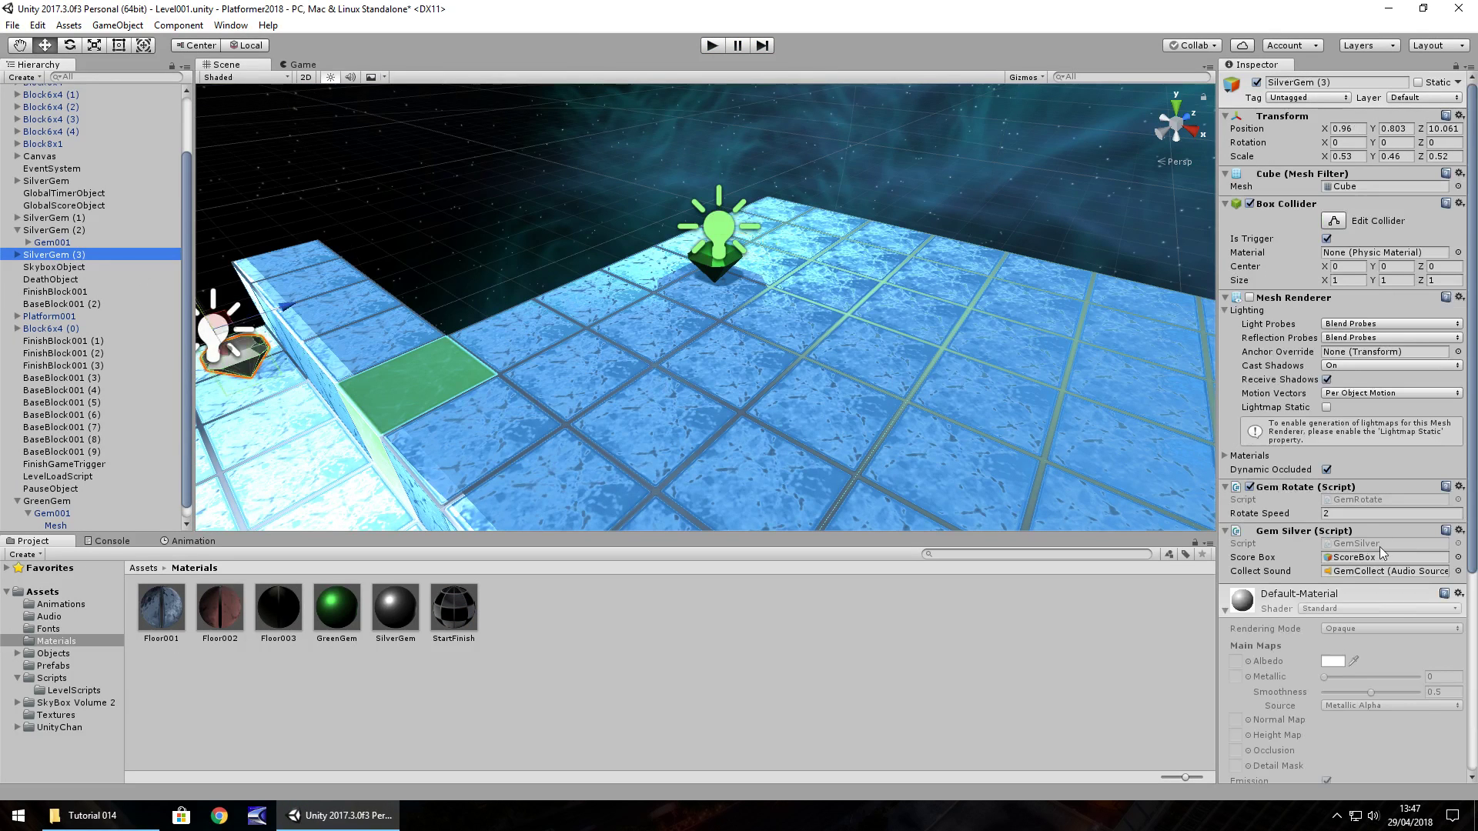
{"action": "left_click", "coordinate": [1375, 547]}
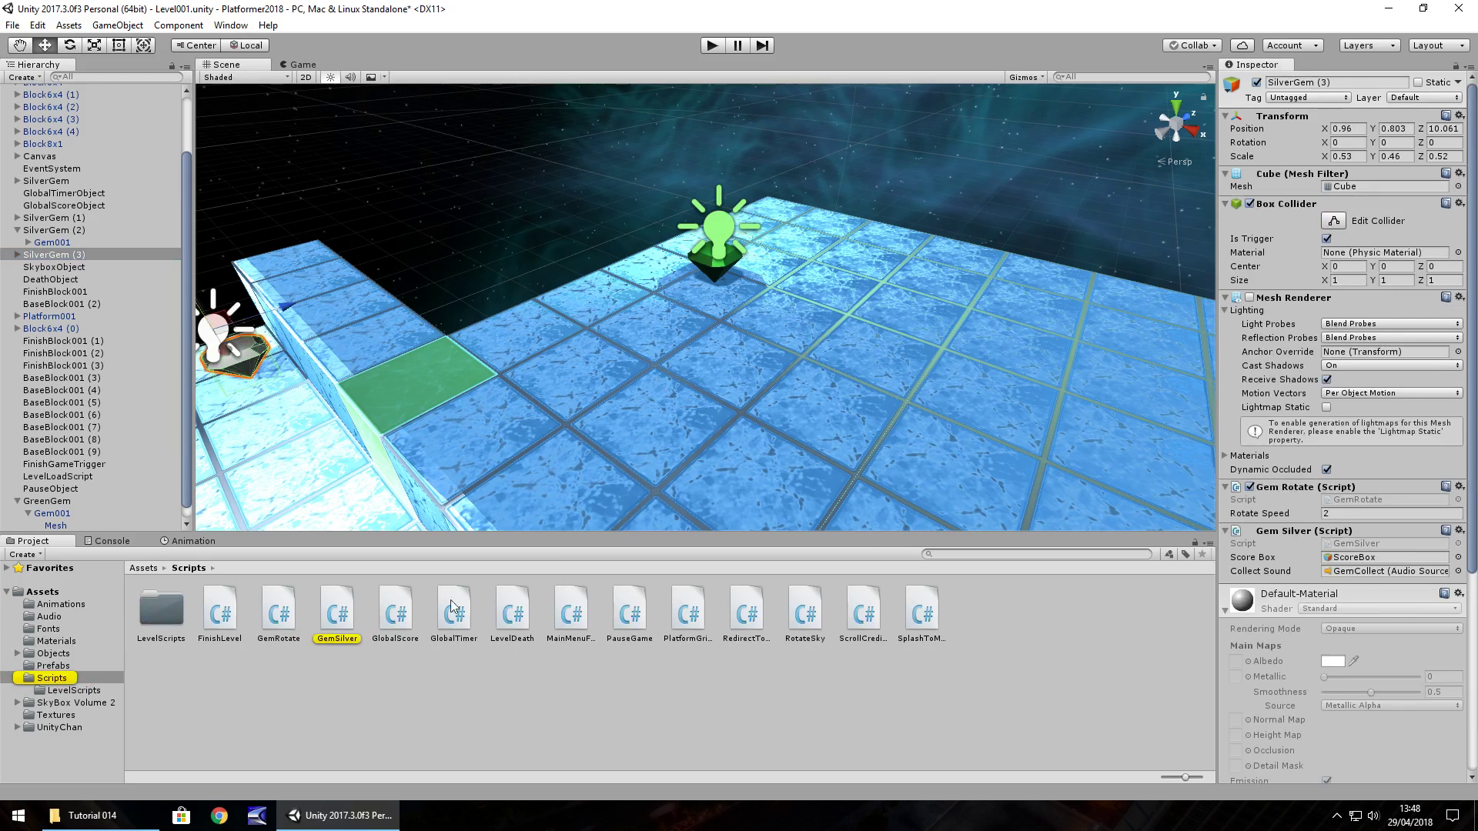
{"action": "double_click", "coordinate": [338, 616]}
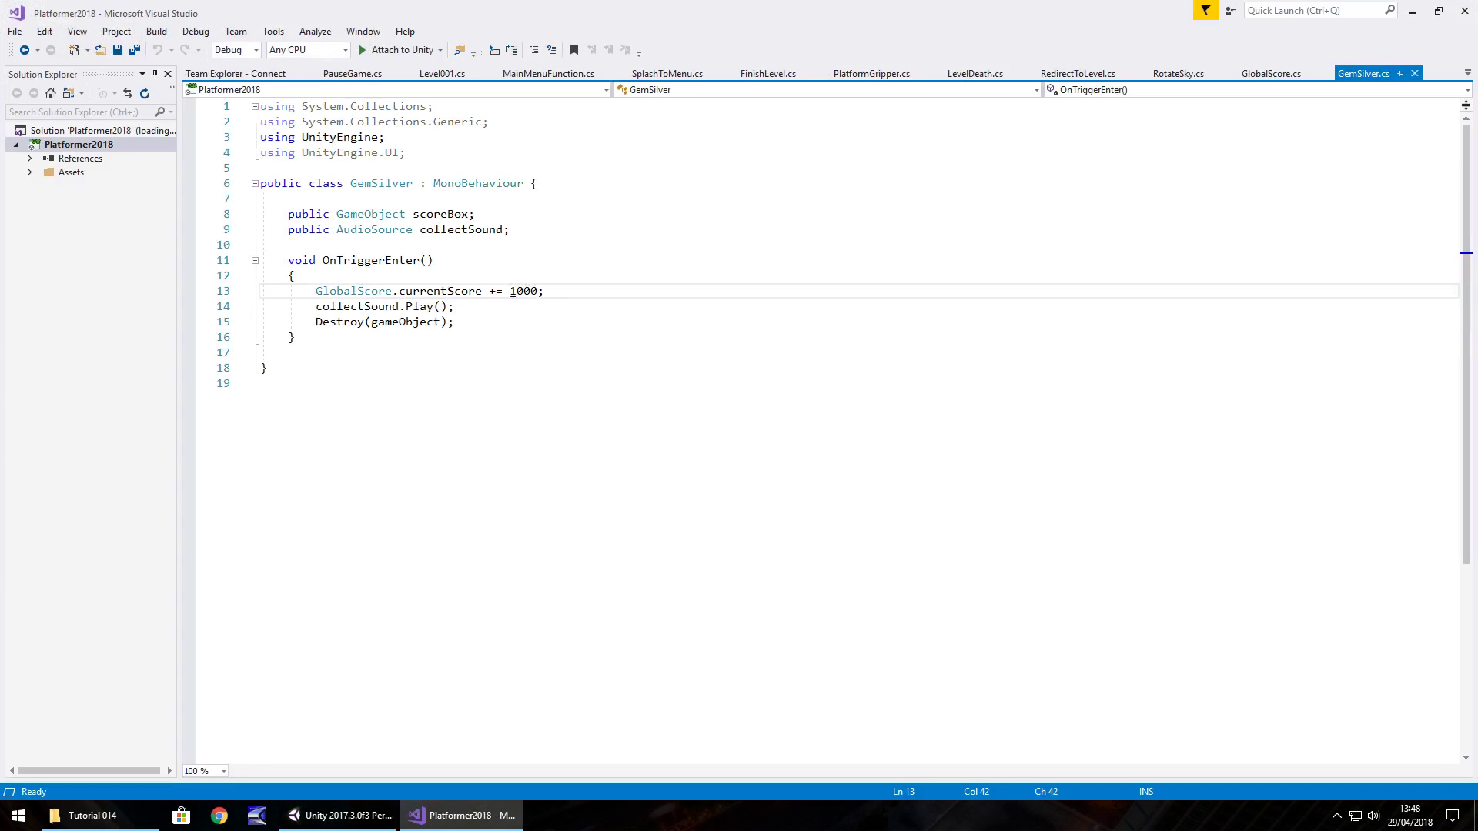
- Return to Unity, duplicate the GemSilver script and rename the copy GemGreen
{"action": "left_click", "coordinate": [338, 815]}
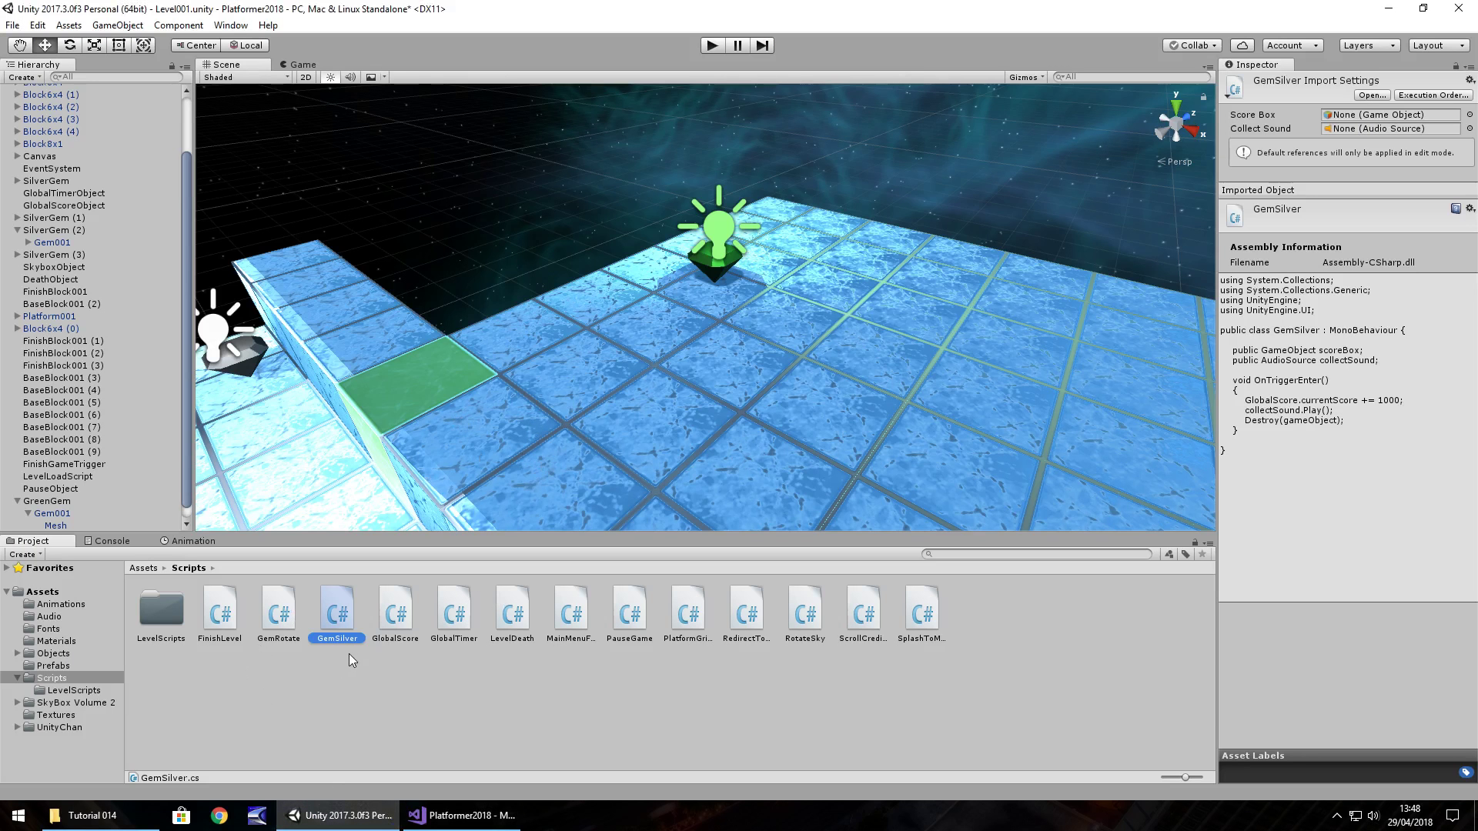
{"action": "key", "text": "ctrl+d"}
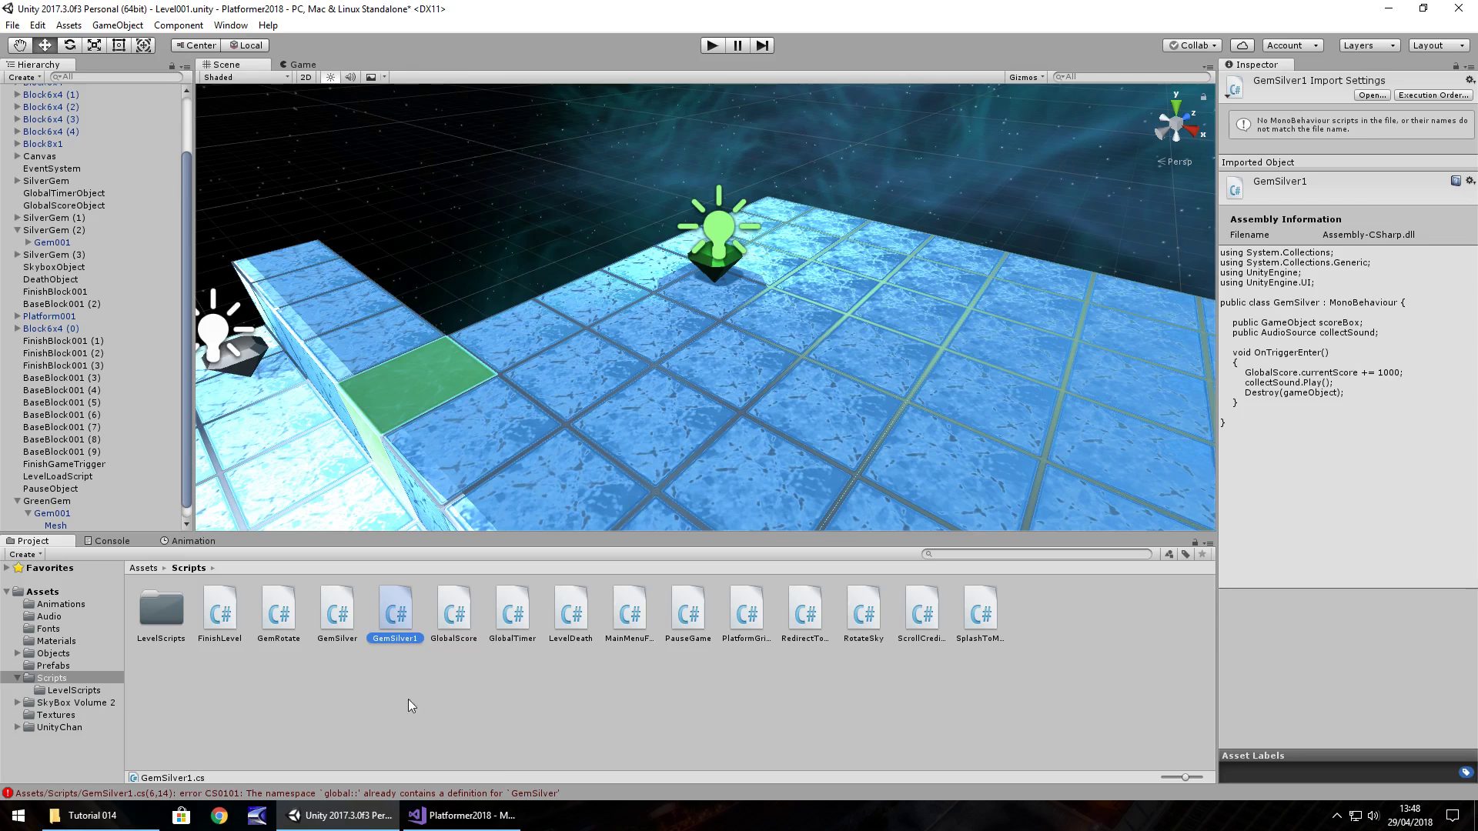
{"action": "left_click", "coordinate": [387, 640]}
{"action": "key", "text": "Return"}
- In GemGreen.cs in Visual Studio, rename the class to GemGreen and make the trigger add 500 to the score
{"action": "key", "text": "alt+Tab"}
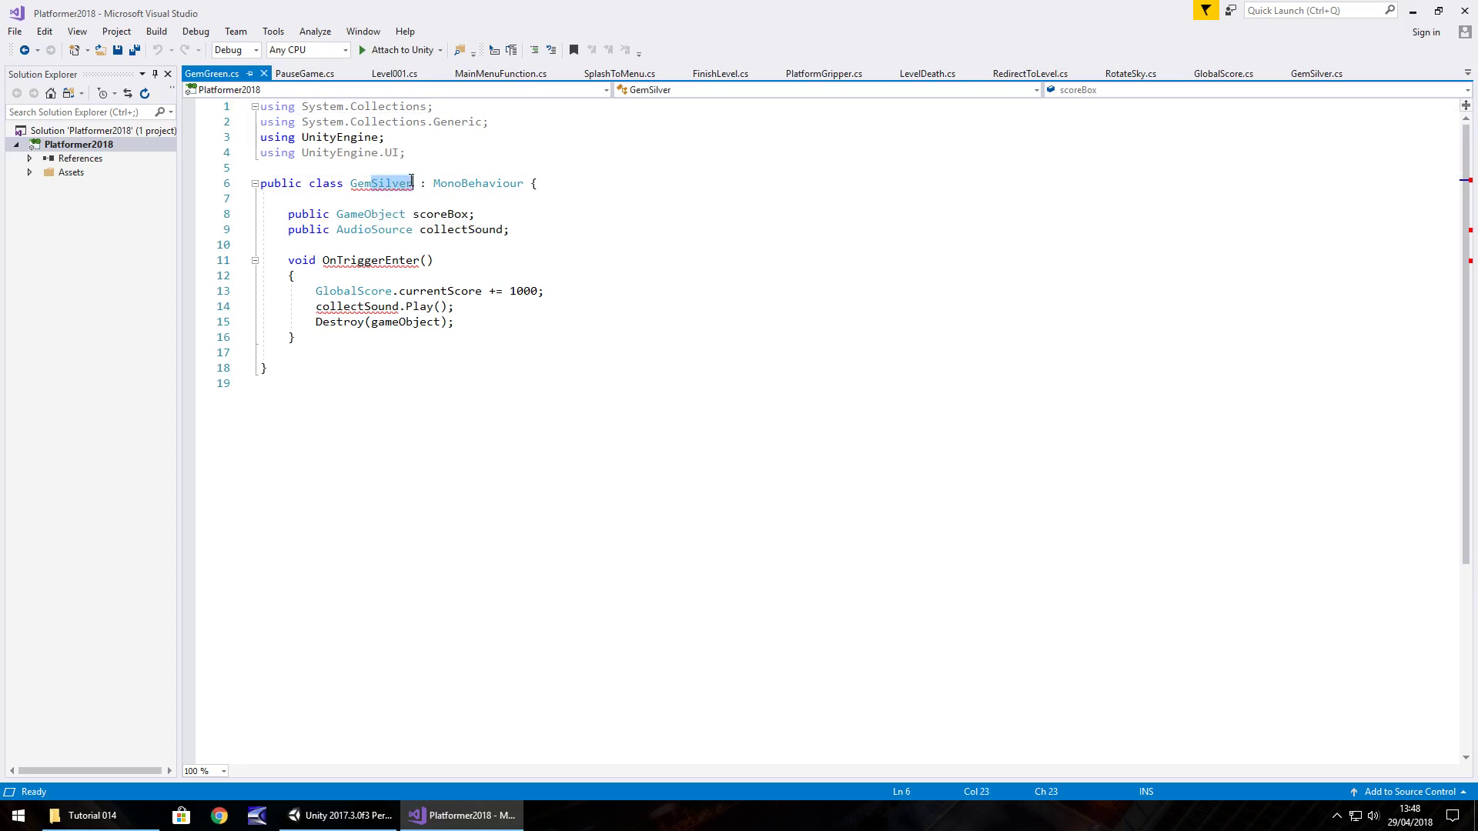
{"action": "double_click", "coordinate": [411, 185]}
{"action": "type", "text": "Gree"}
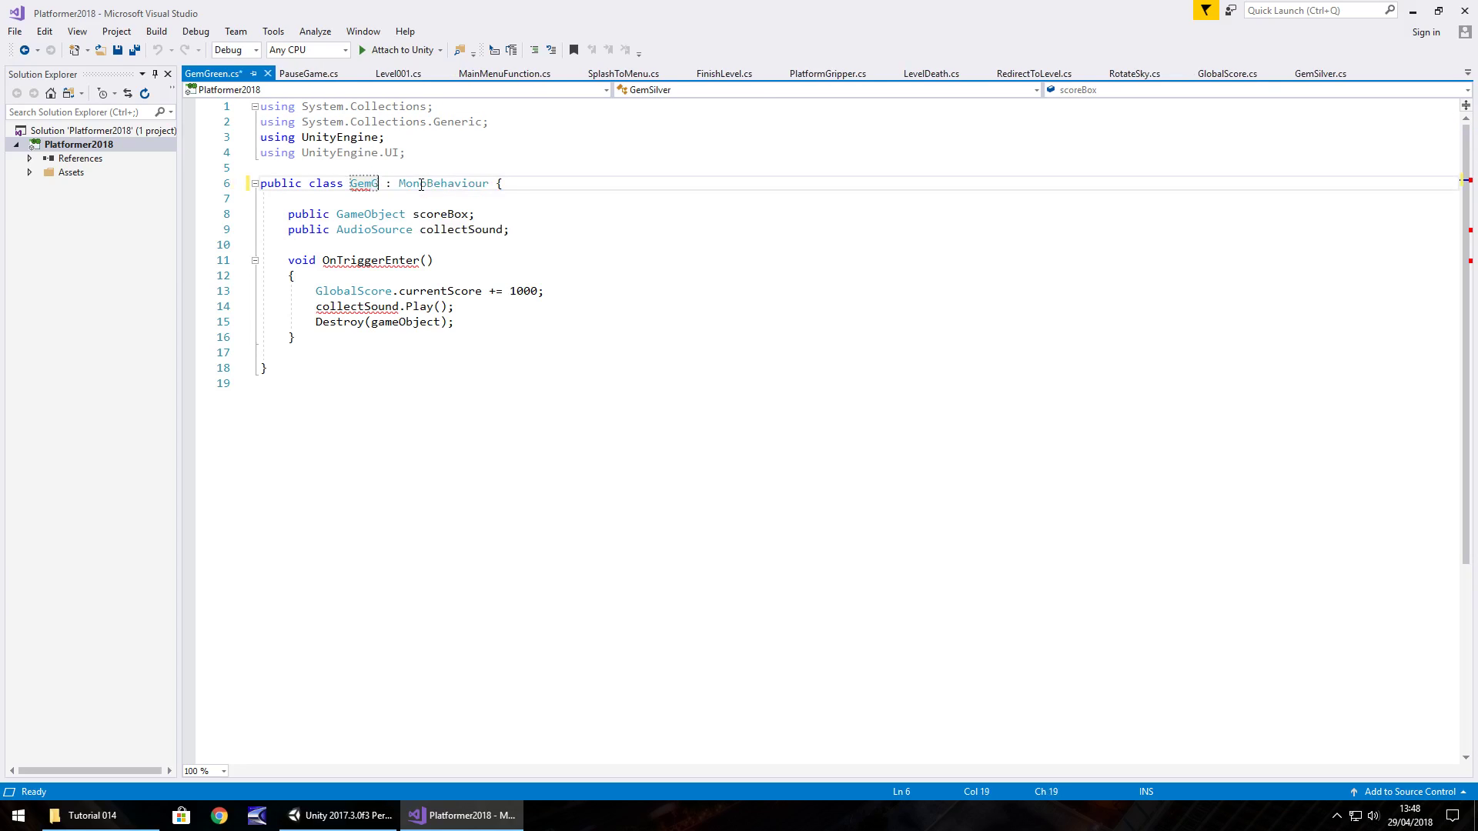
{"action": "type", "text": "n"}
{"action": "left_click", "coordinate": [380, 260]}
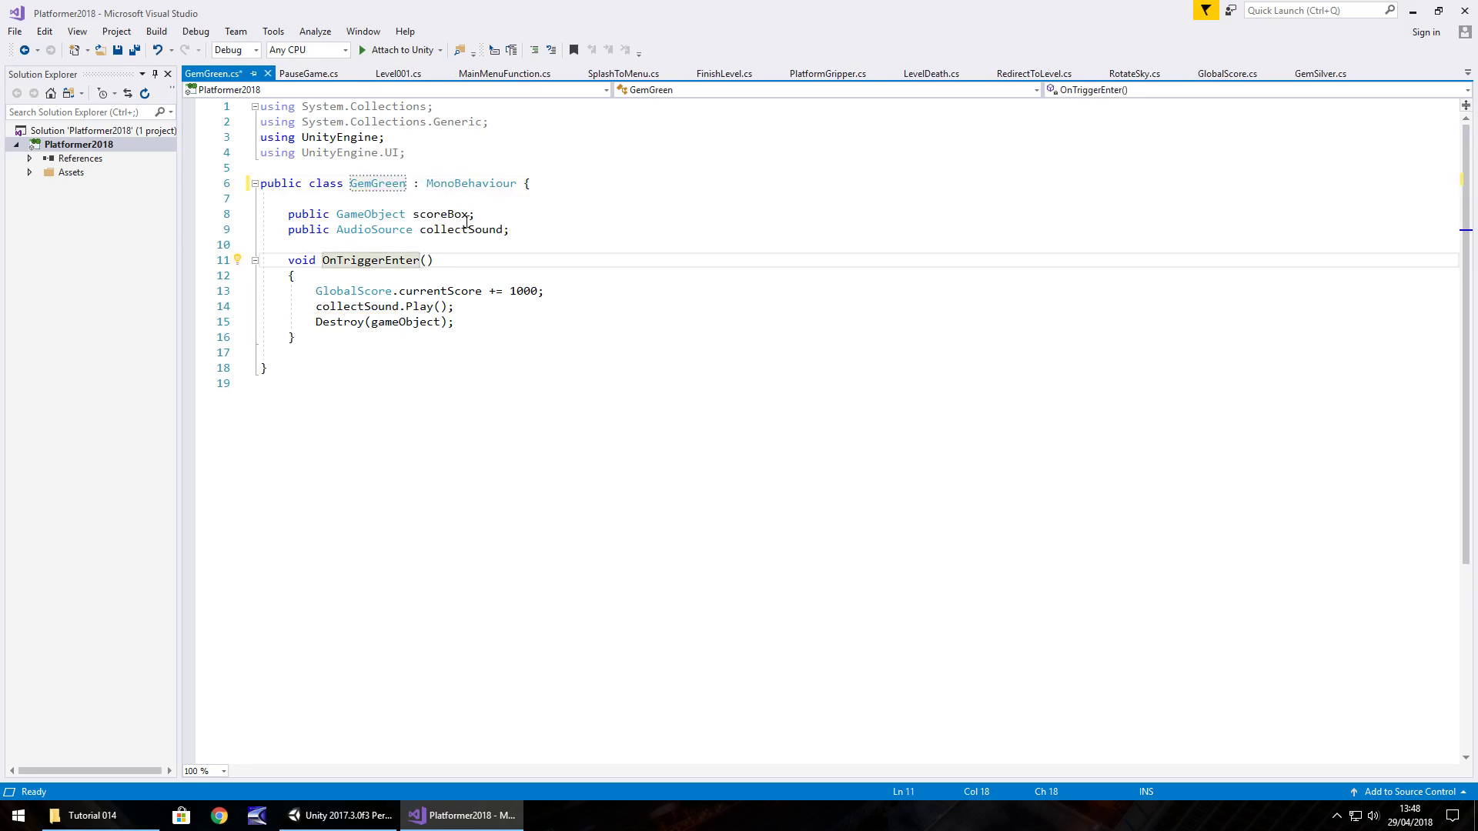
{"action": "left_click_drag", "start_coordinate": [509, 291], "coordinate": [523, 291]}
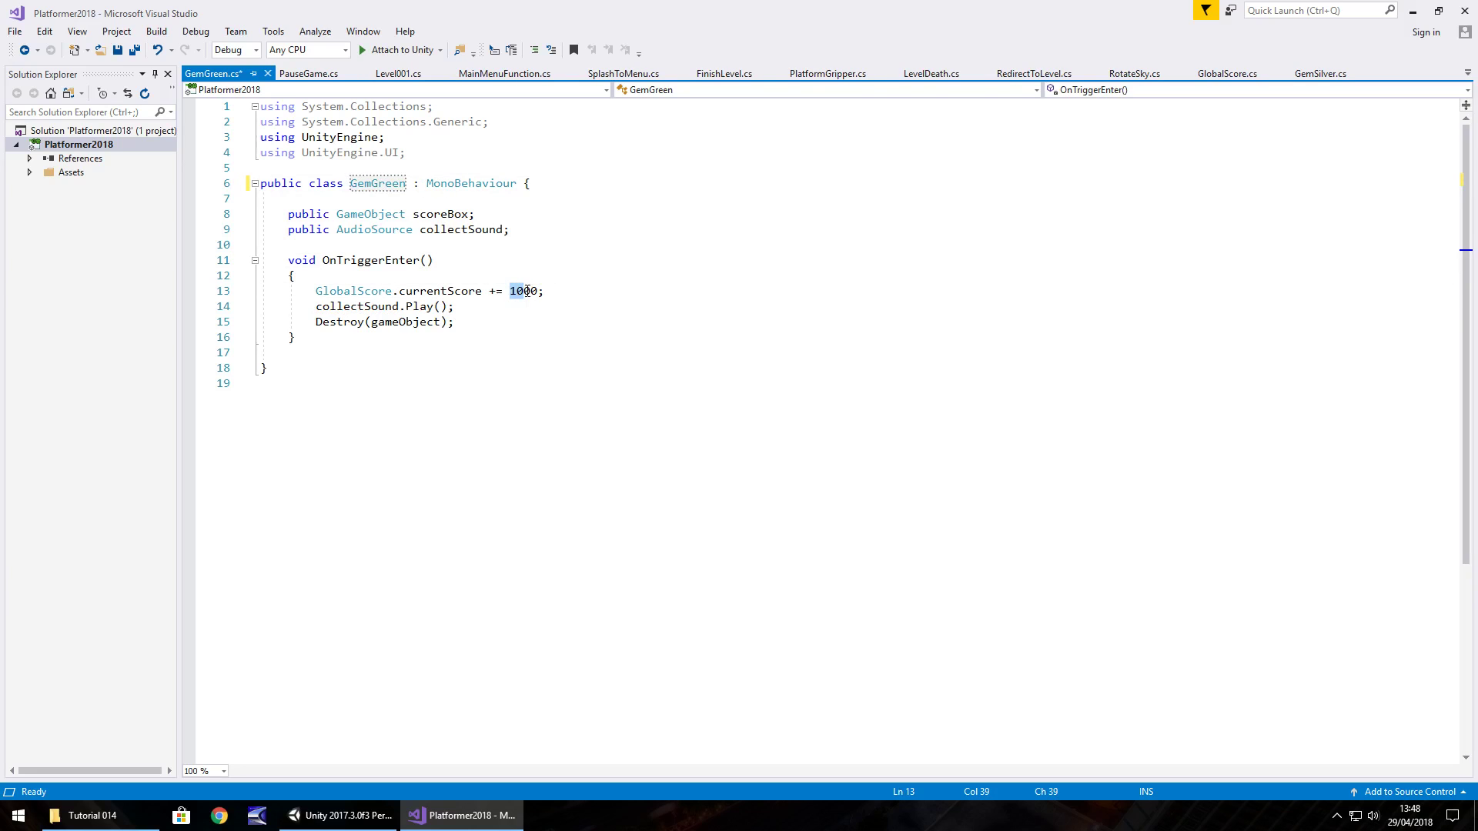
{"action": "type", "text": "5"}
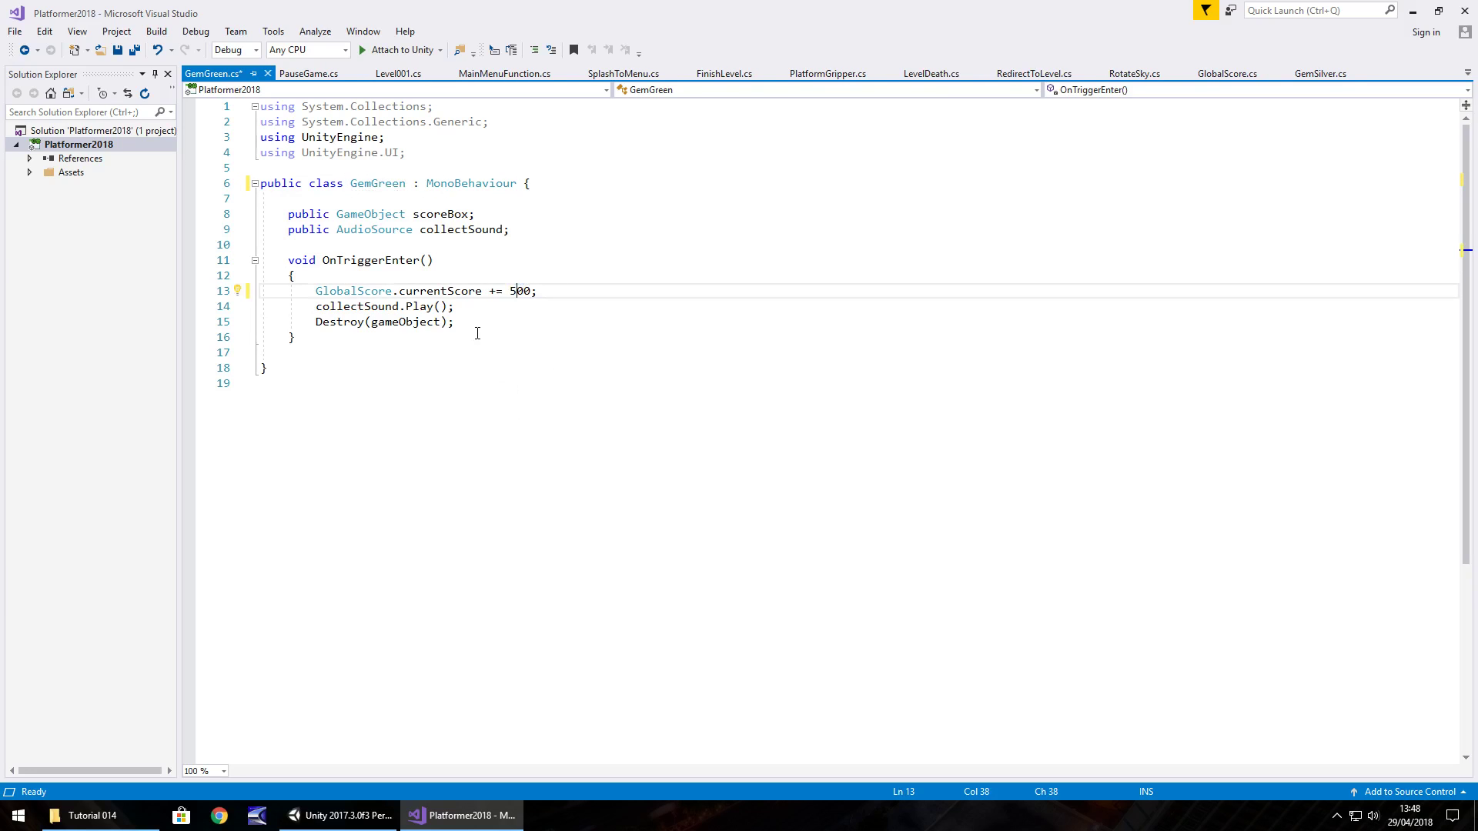
- Back in Unity, remove the Gem Silver script component from GreenGem and attach the GemGreen script instead
{"action": "key", "text": "alt+Tab"}
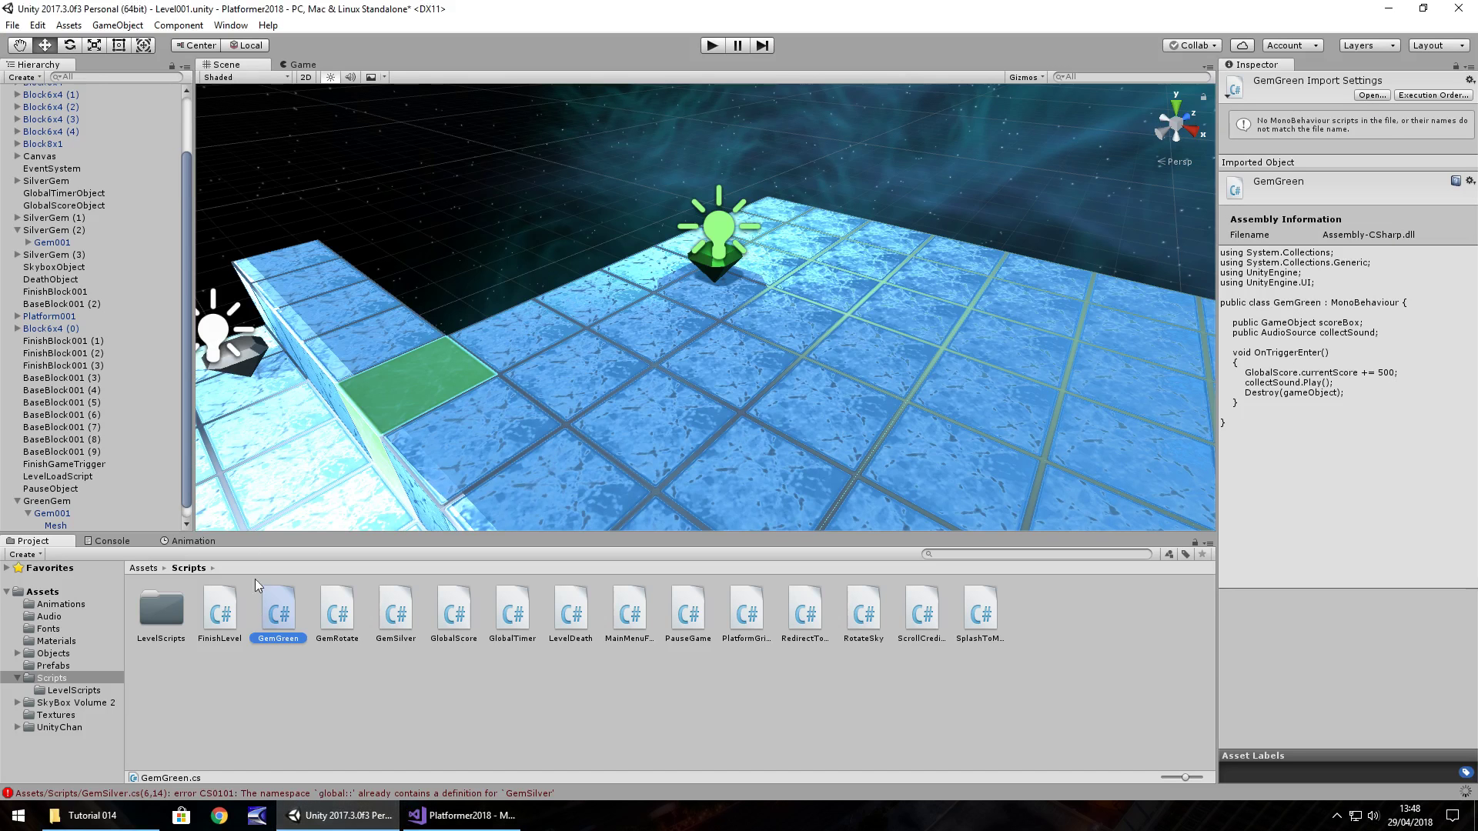
{"action": "left_click", "coordinate": [47, 502]}
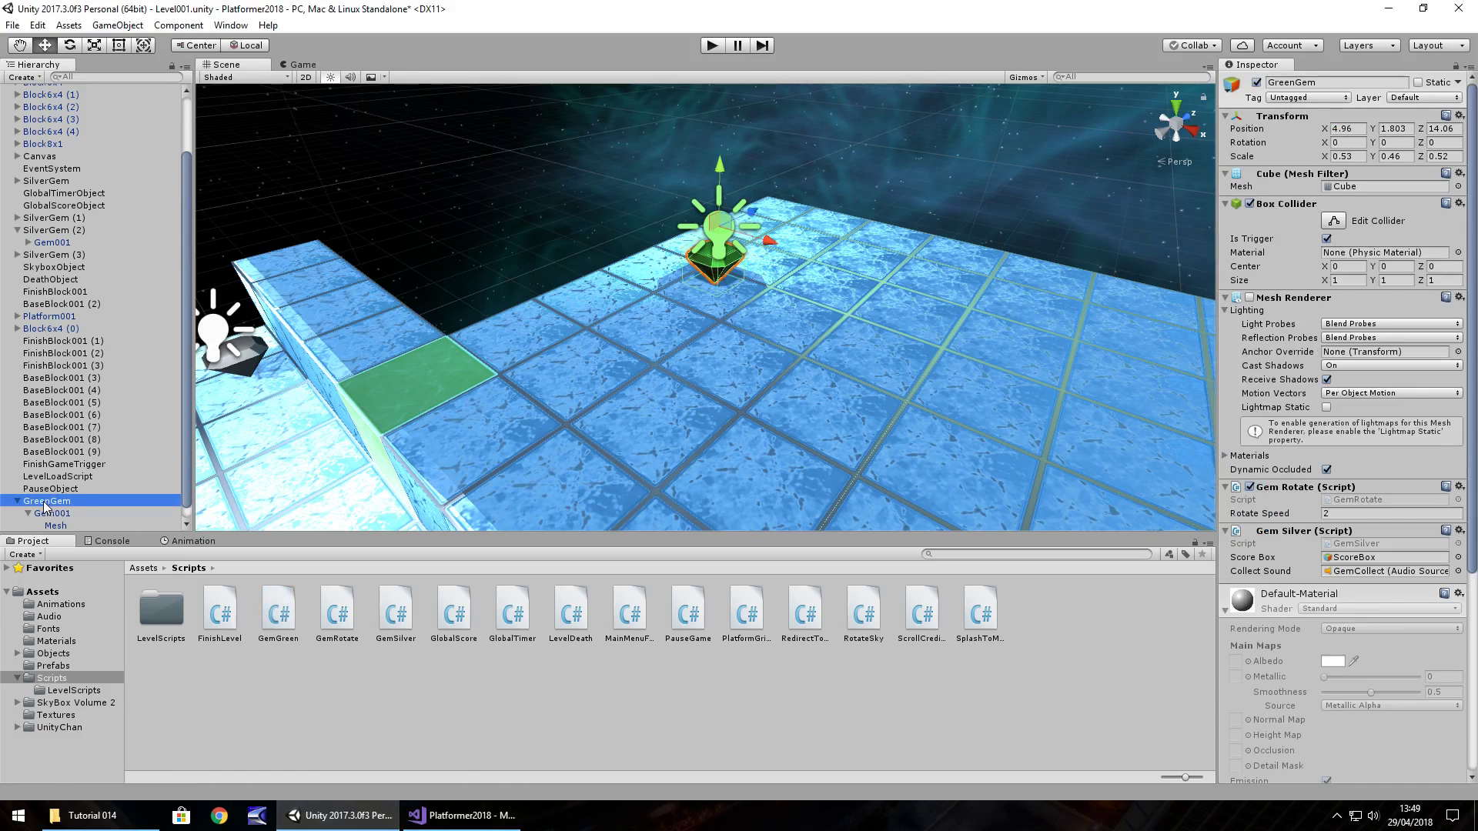
{"action": "left_click", "coordinate": [1224, 609]}
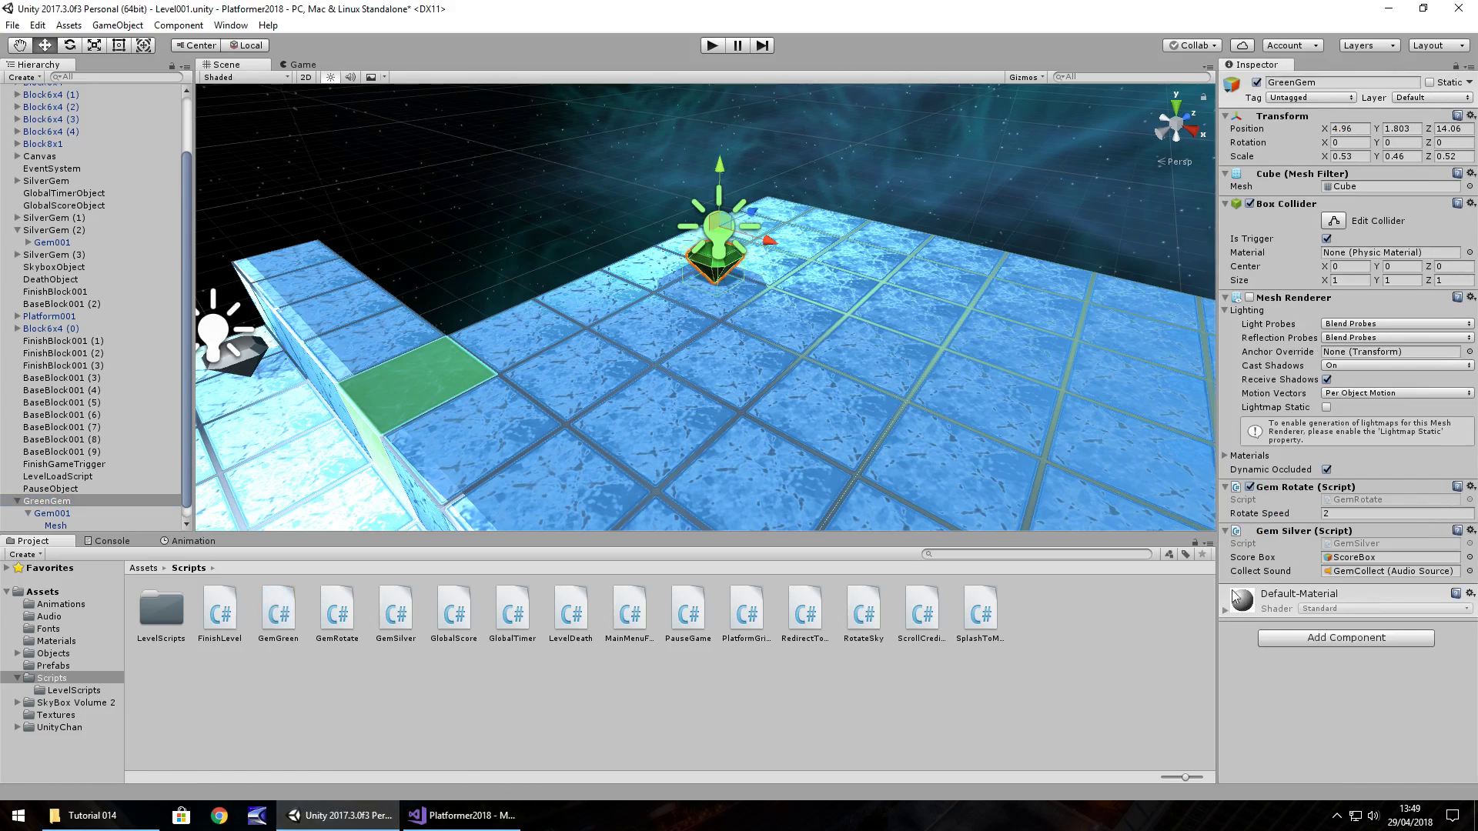
{"action": "right_click", "coordinate": [1282, 531]}
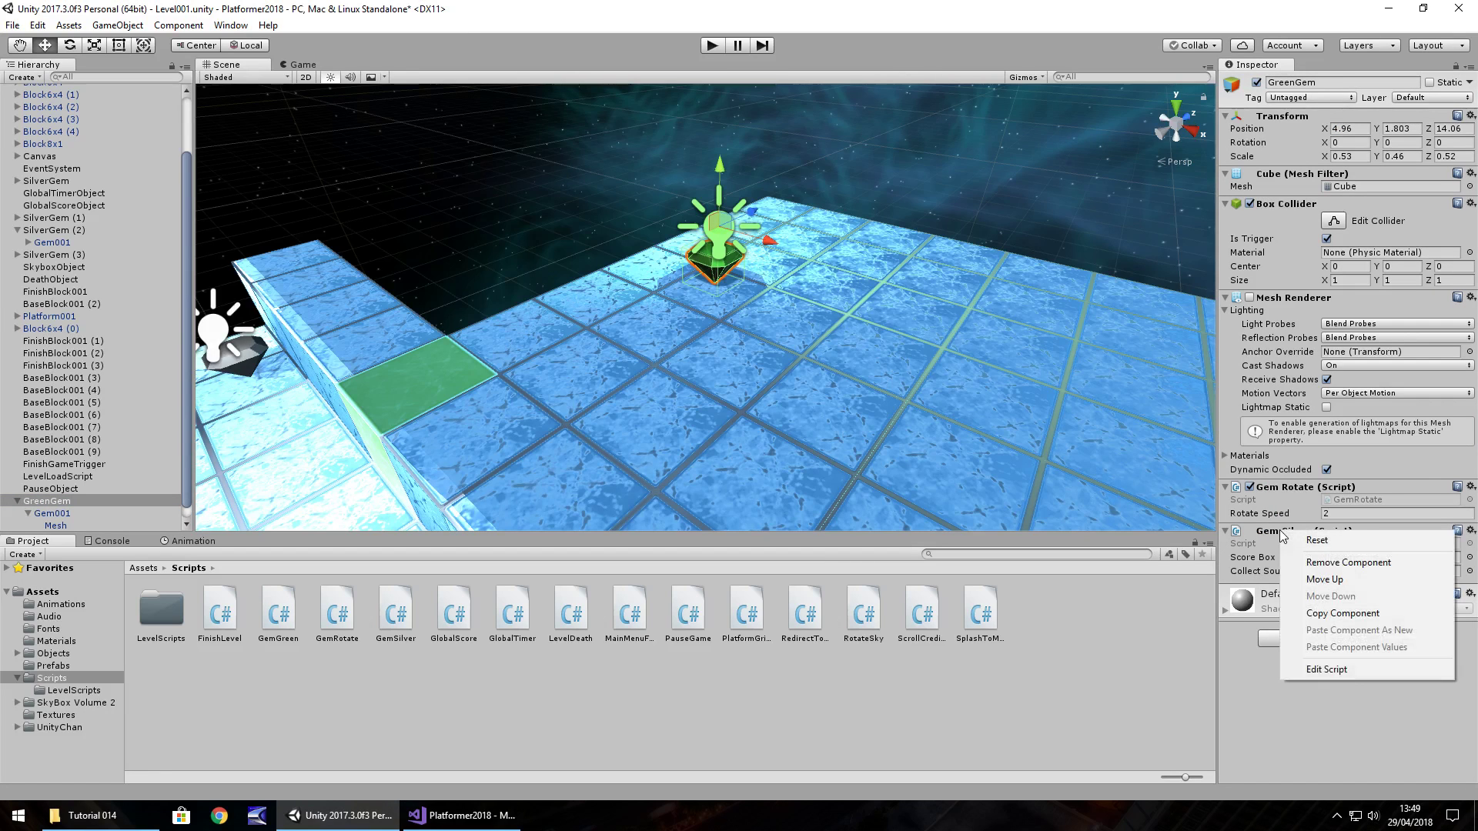
{"action": "left_click", "coordinate": [1362, 567]}
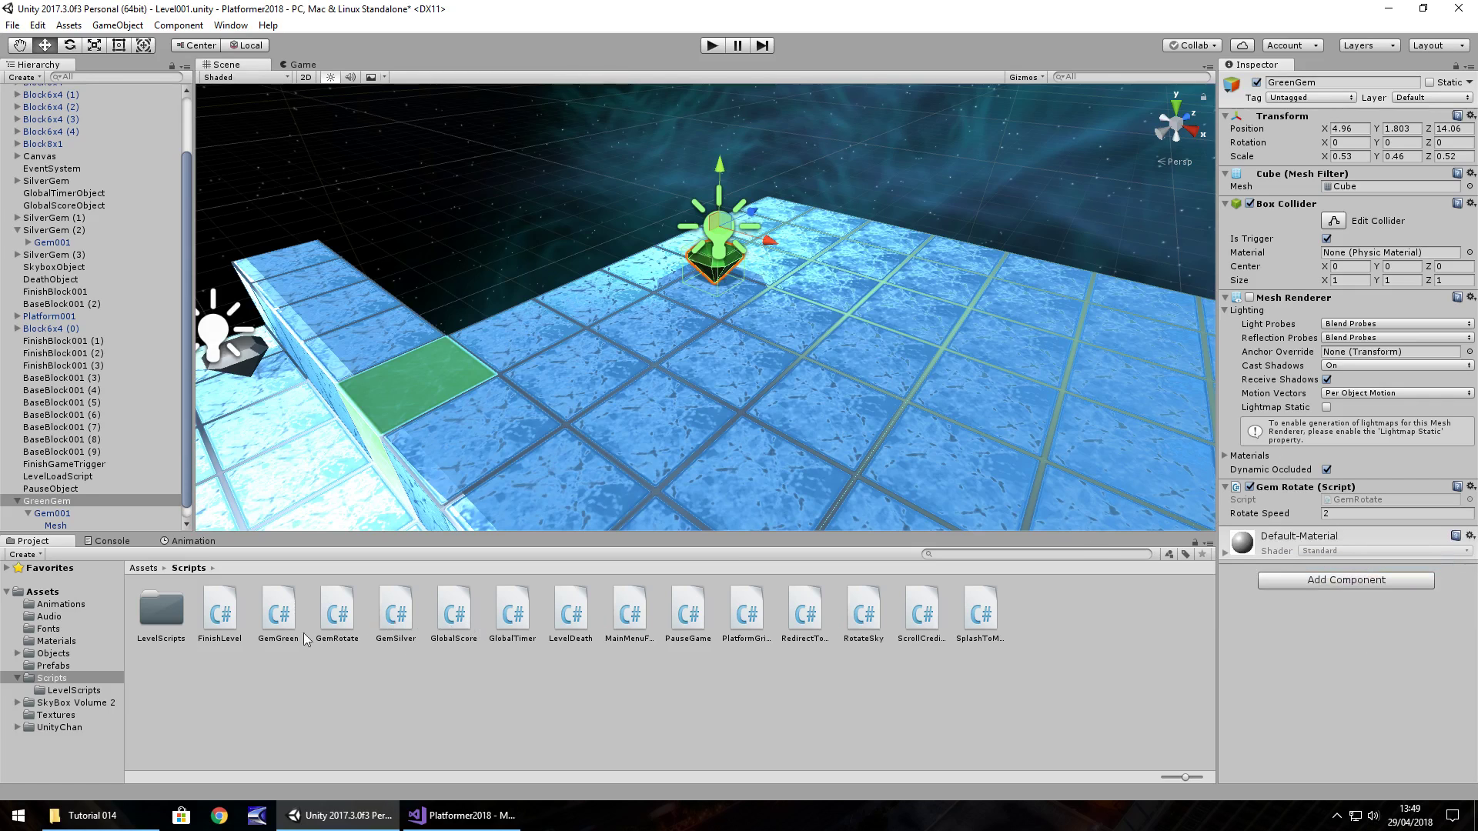
{"action": "left_click_drag", "start_coordinate": [291, 633], "coordinate": [47, 497]}
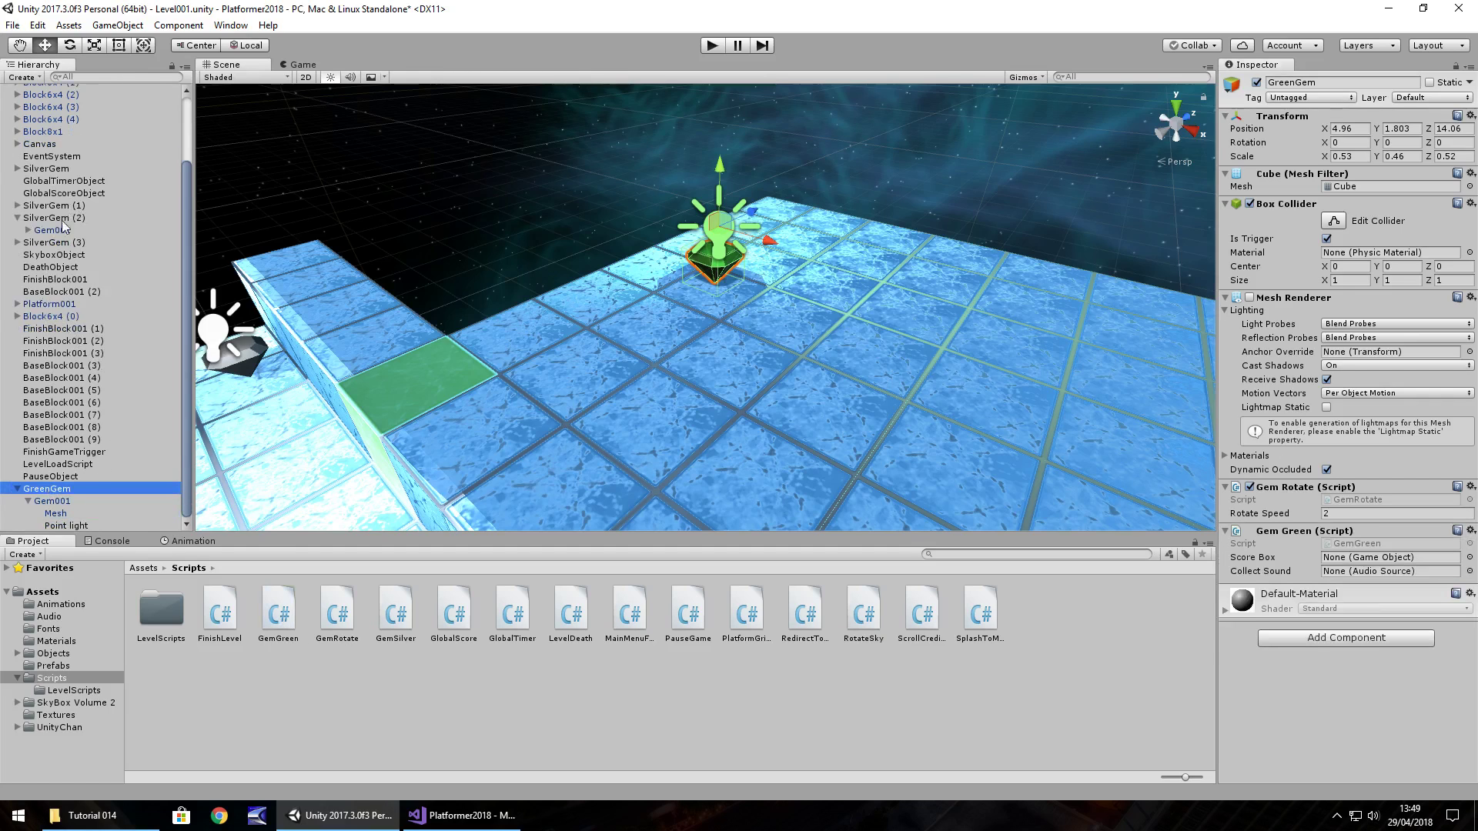
- Assign the canvas's ScoreBox and the Main Camera's GemCollect audio to GreenGem's Score Box and Collect Sound references
{"action": "scroll", "coordinate": [77, 269], "scroll_direction": "up", "scroll_amount": 3}
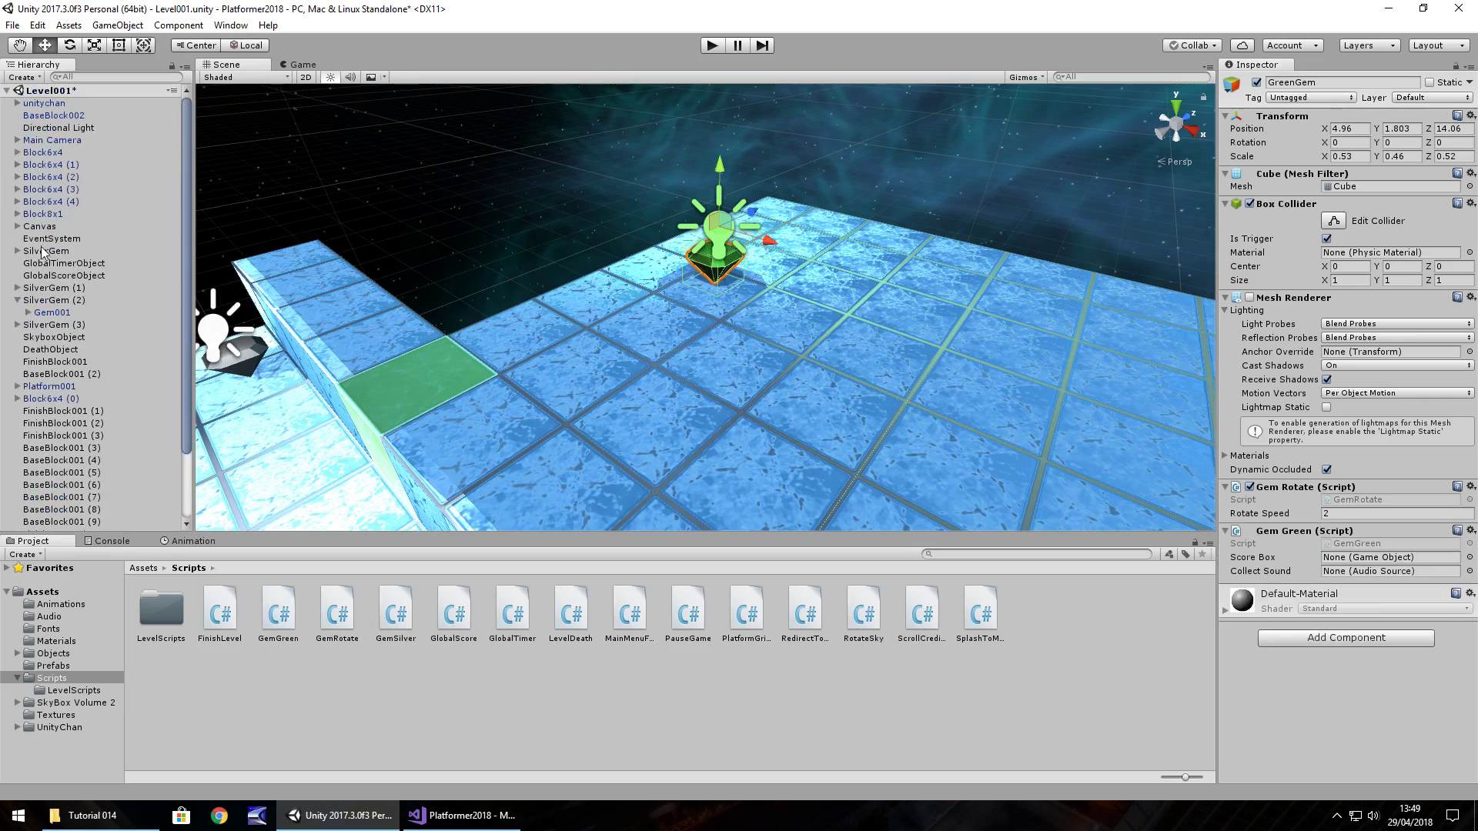
{"action": "left_click", "coordinate": [17, 226]}
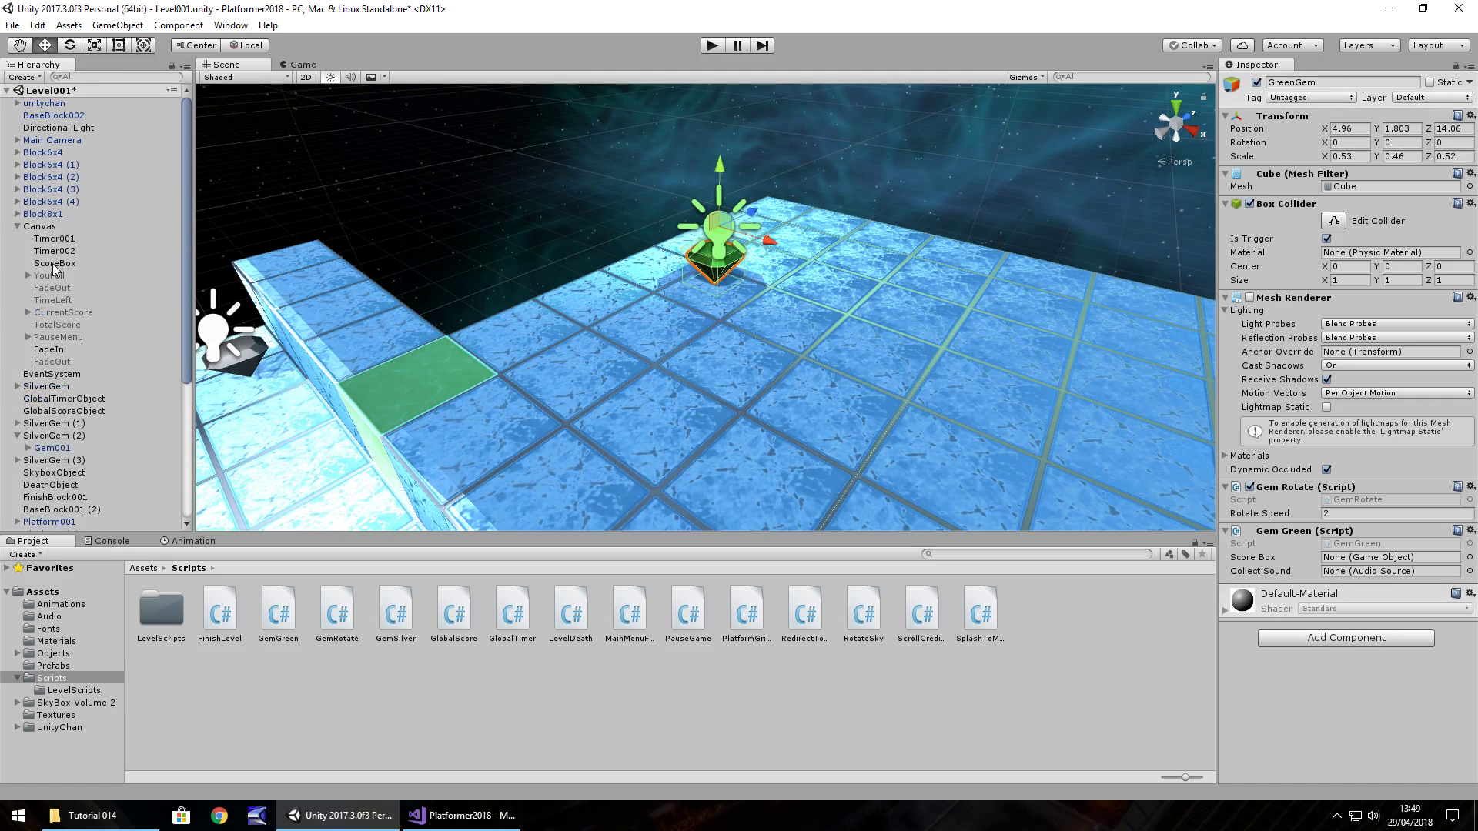
{"action": "left_click_drag", "start_coordinate": [55, 266], "coordinate": [1349, 560]}
{"action": "left_click", "coordinate": [17, 141]}
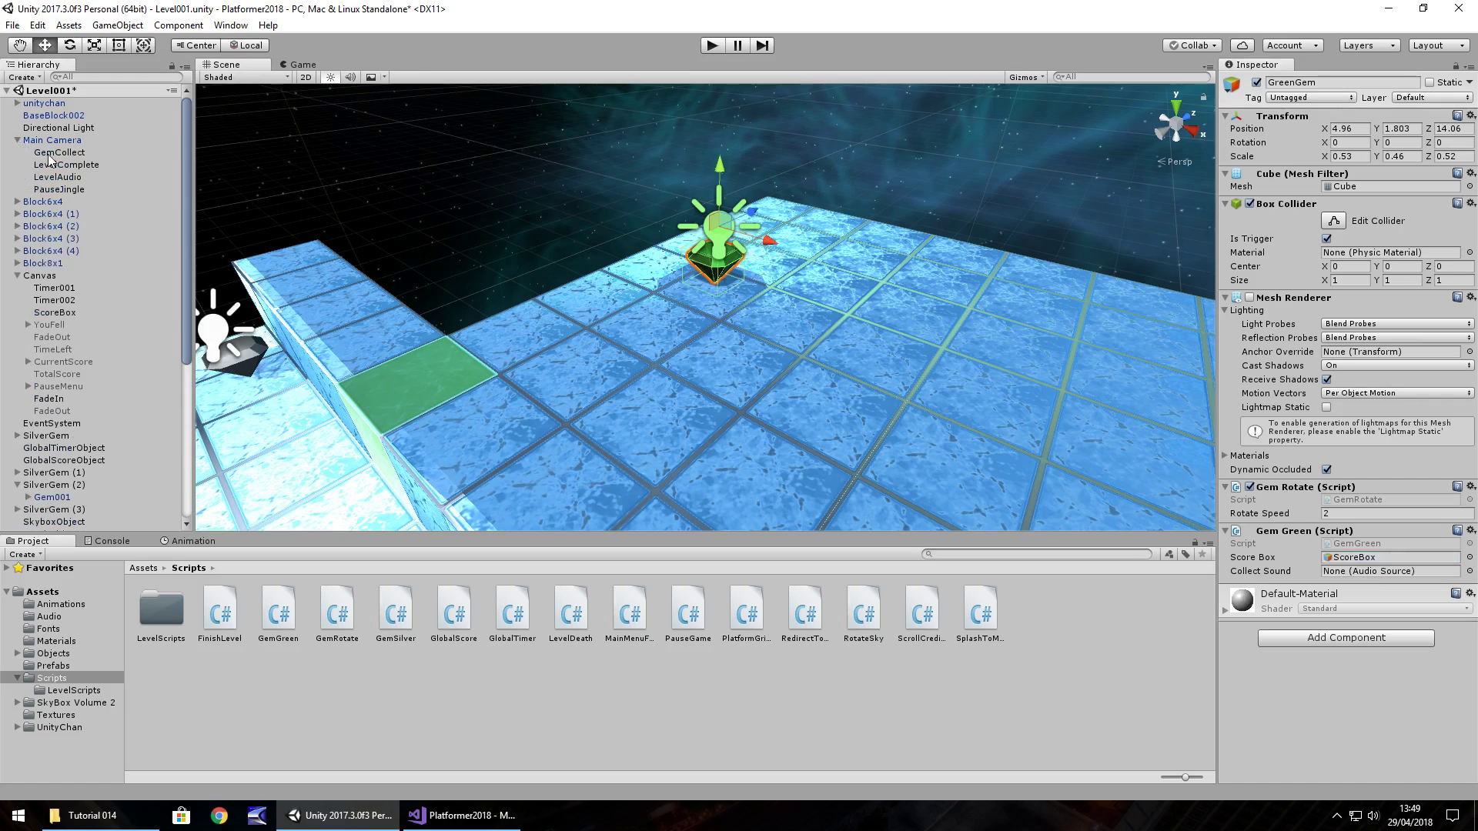
{"action": "left_click_drag", "start_coordinate": [54, 156], "coordinate": [1349, 574]}
- Play-test the level by running and jumping the character to collect the green gem, and stop the game
{"action": "left_click", "coordinate": [713, 46]}
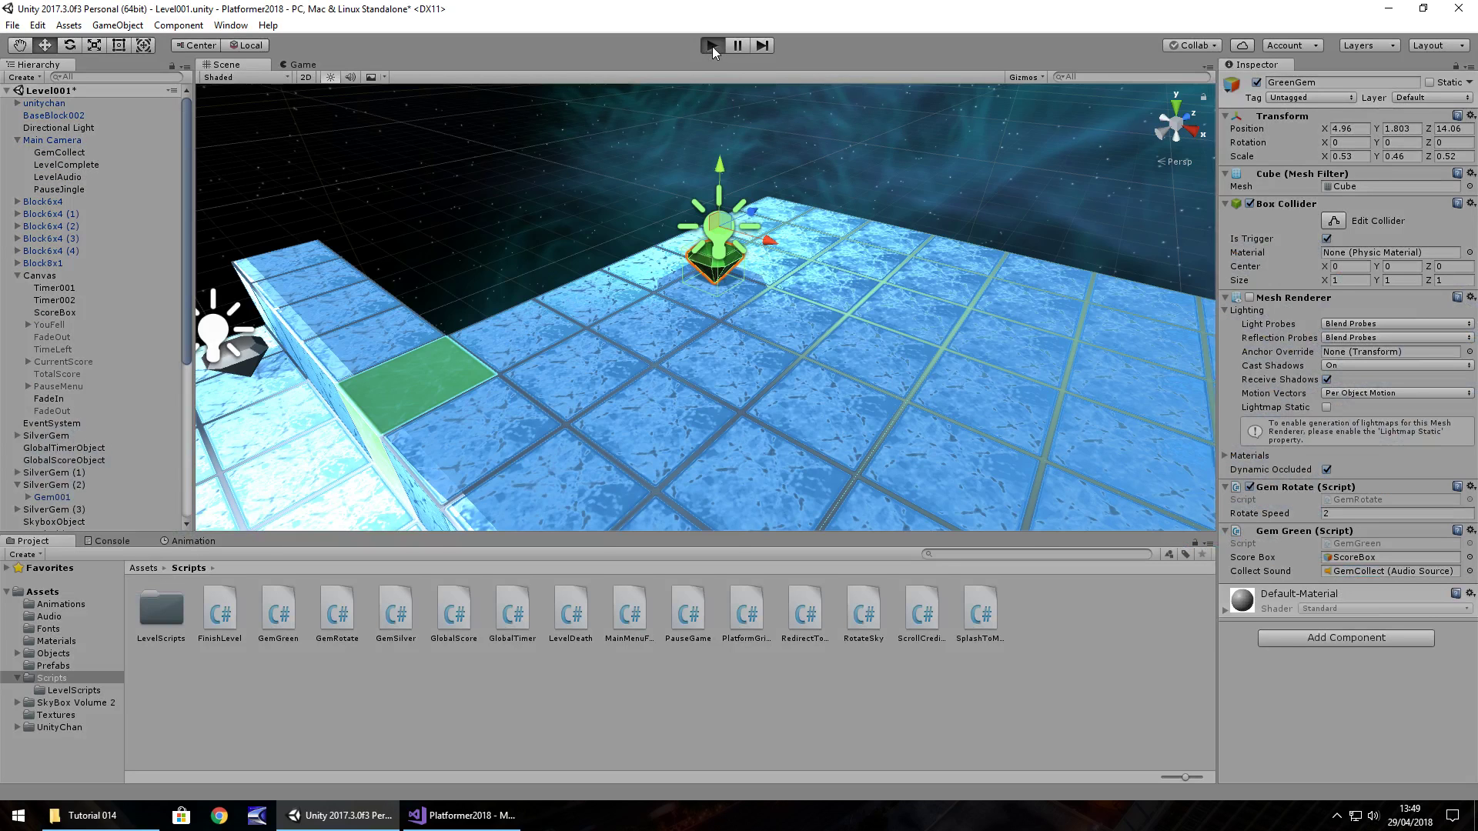
{"action": "key", "text": "Up"}
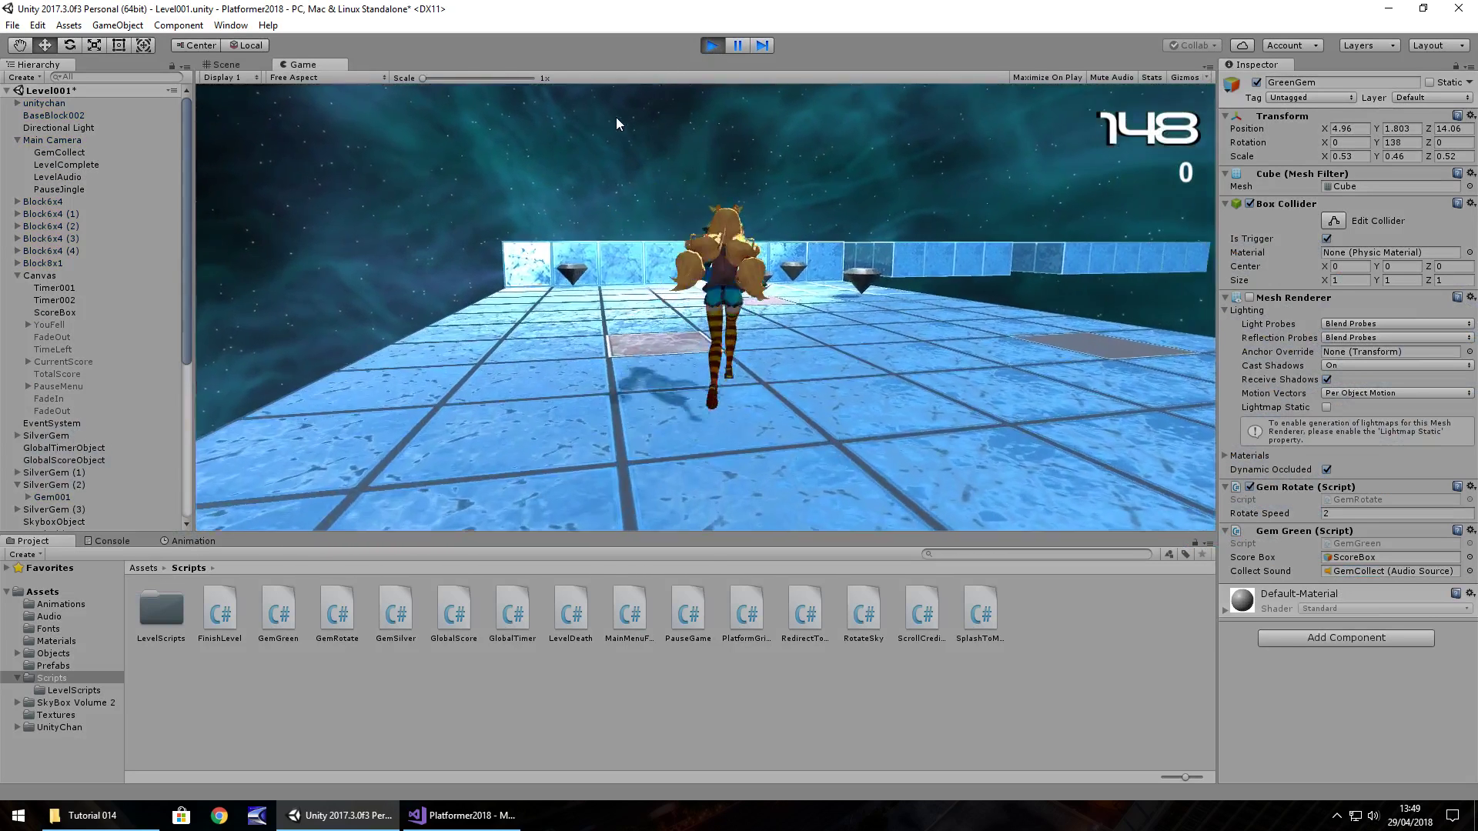
{"action": "key", "text": "space"}
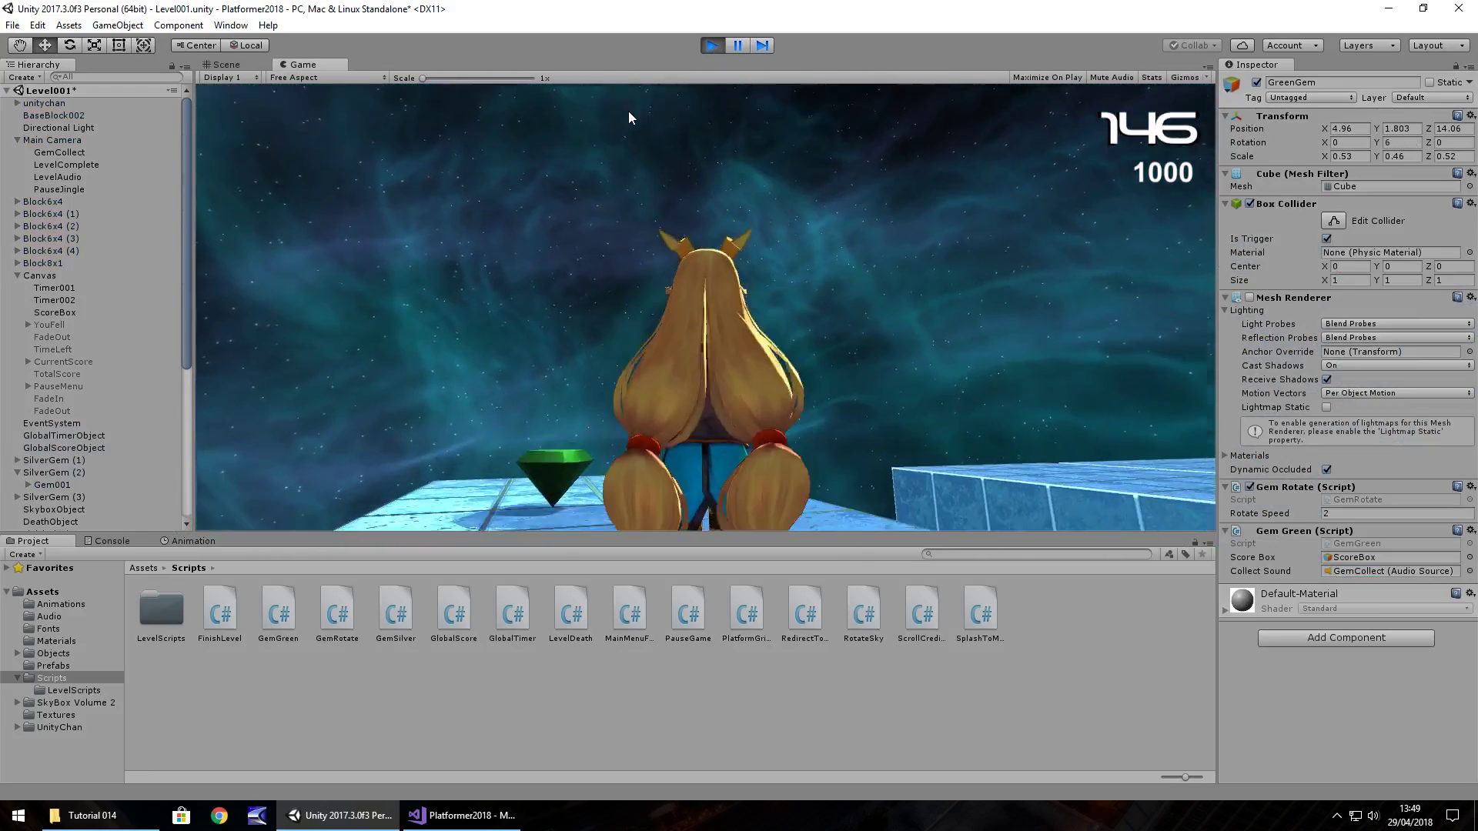
{"action": "key", "text": "Up"}
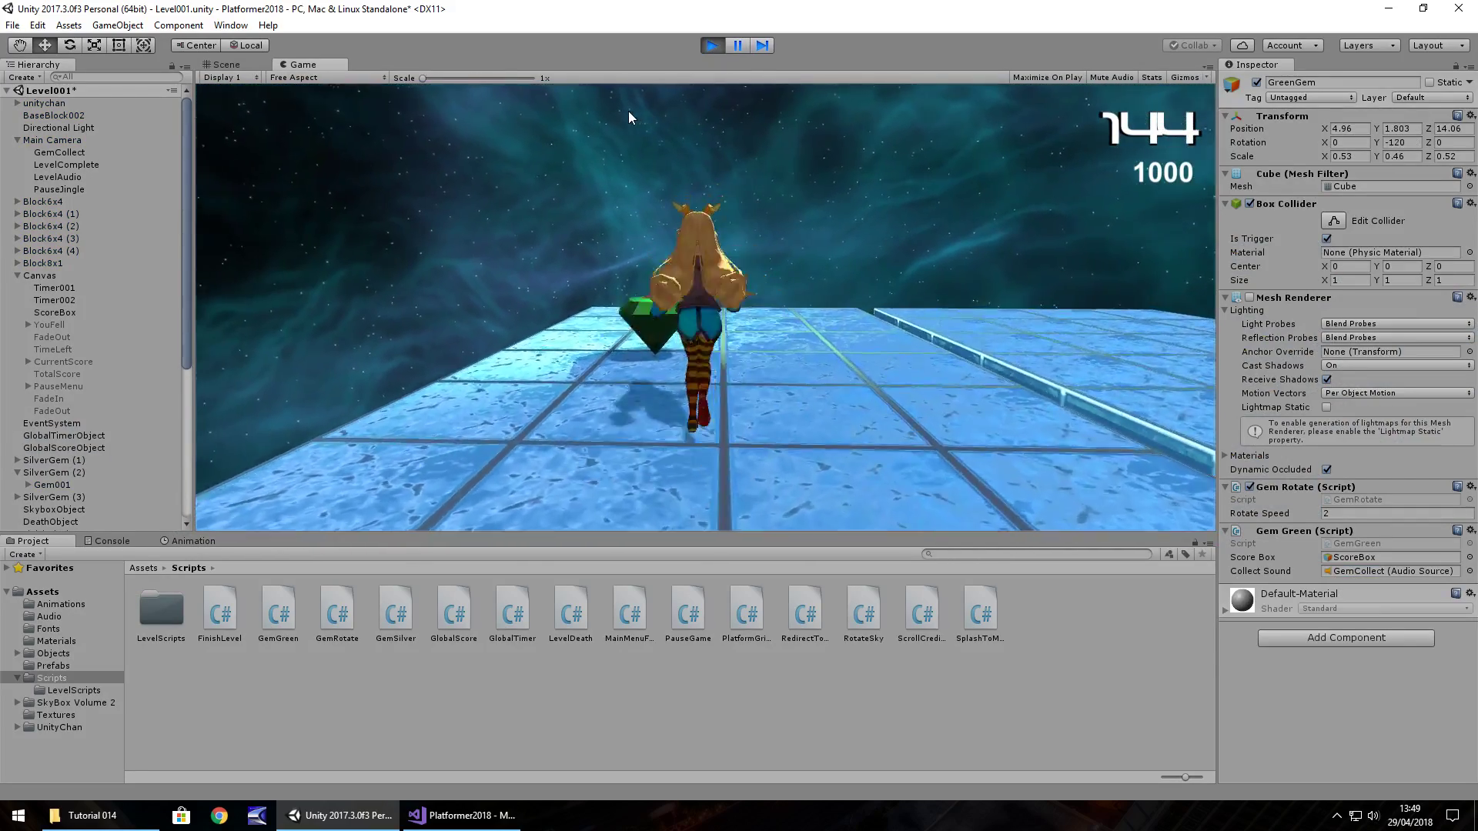
{"action": "key", "text": "Up"}
{"action": "key", "text": "Down"}
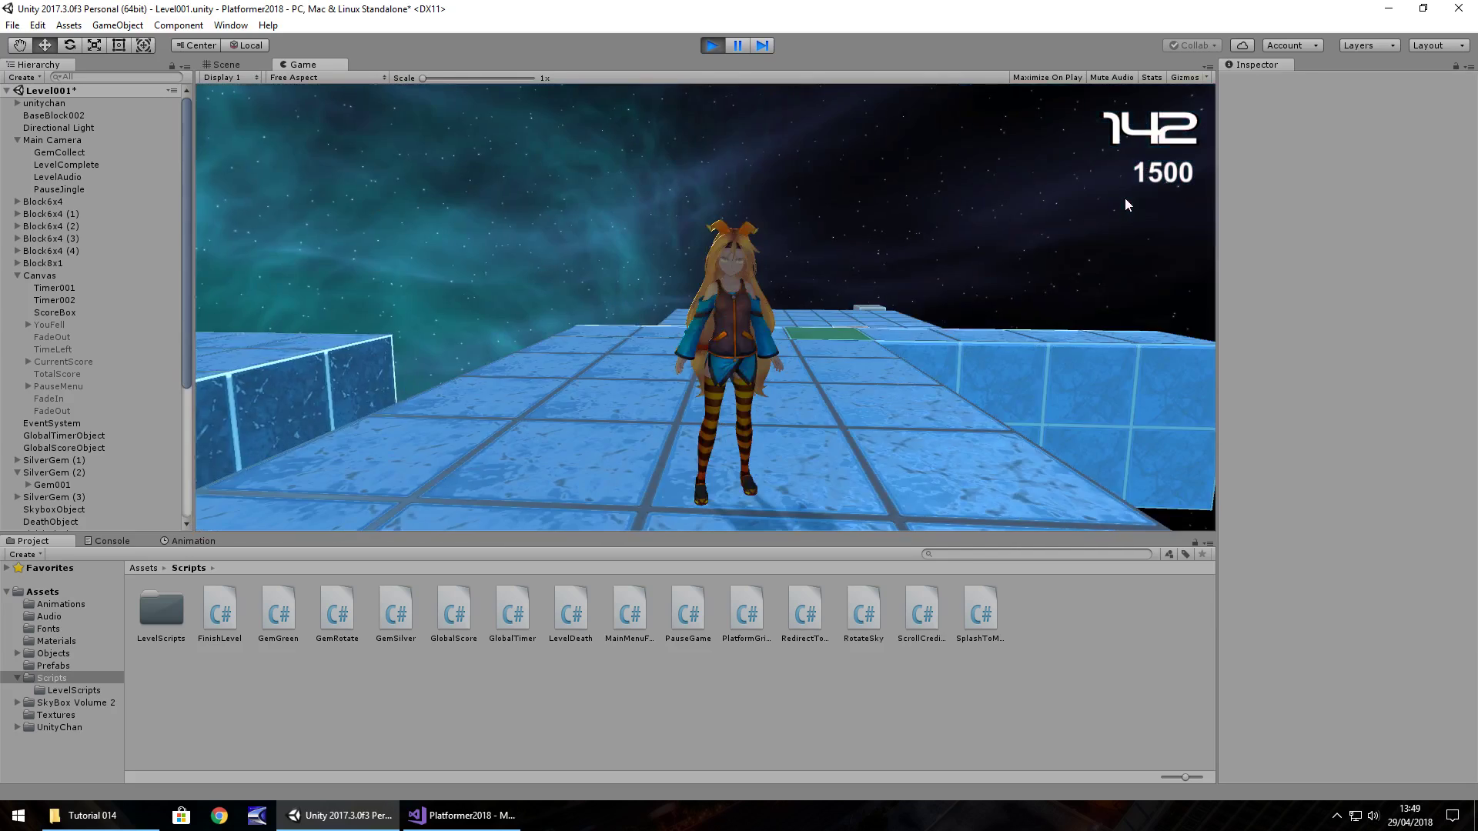
{"action": "key", "text": "ctrl+p"}
- Duplicate GreenGem, move the copy to about X 6.46, Z 16.06, and rename it RedGem
{"action": "mouse_move", "coordinate": [739, 292]}
{"action": "left_mouse_down", "text": "alt"}
{"action": "mouse_move", "coordinate": [688, 316]}
{"action": "mouse_move", "coordinate": [732, 301]}
{"action": "mouse_move", "coordinate": [718, 278]}
{"action": "left_mouse_up", "text": "alt"}
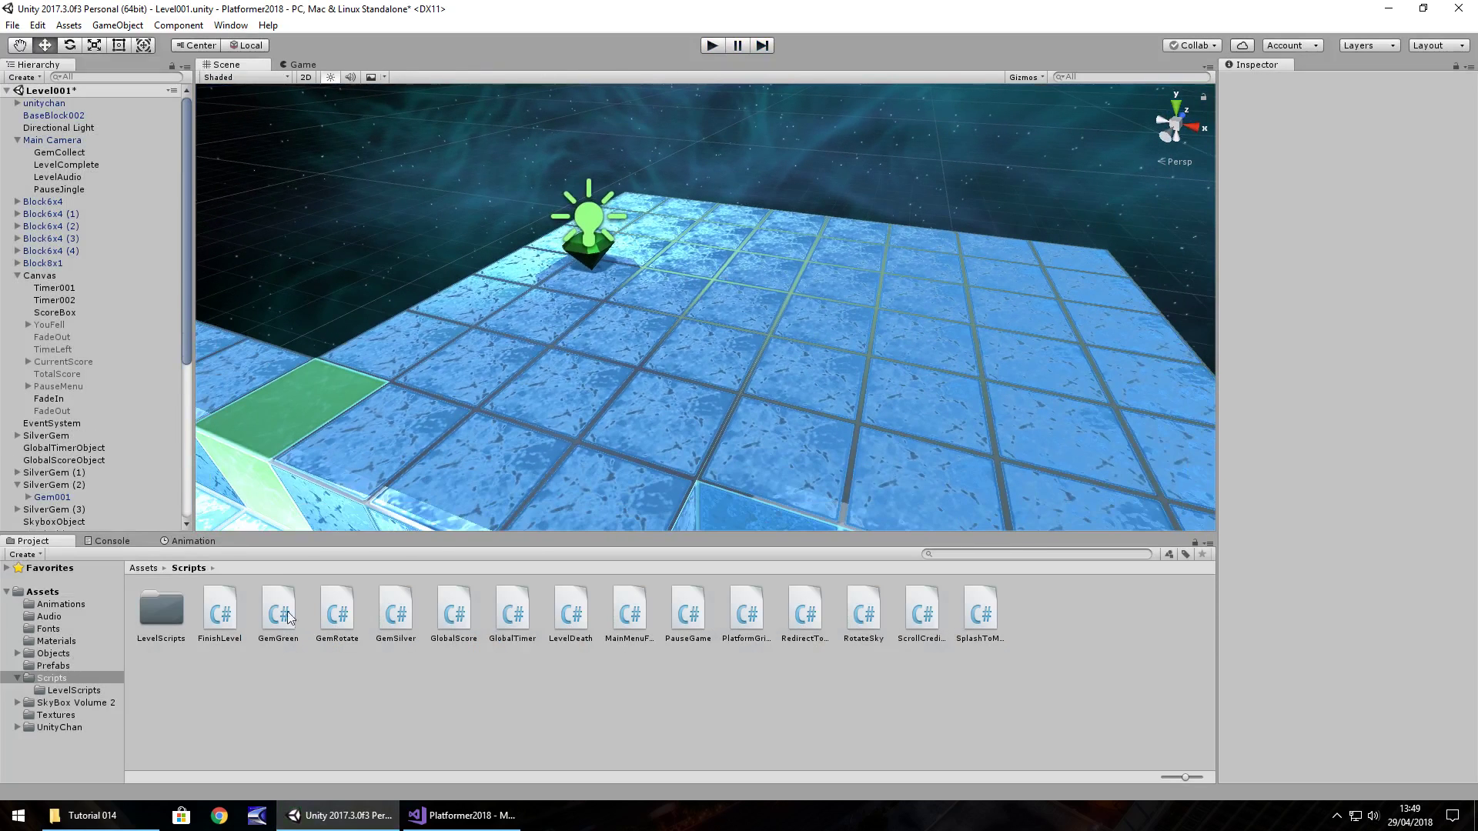
{"action": "scroll", "coordinate": [169, 468], "scroll_direction": "down", "scroll_amount": 7}
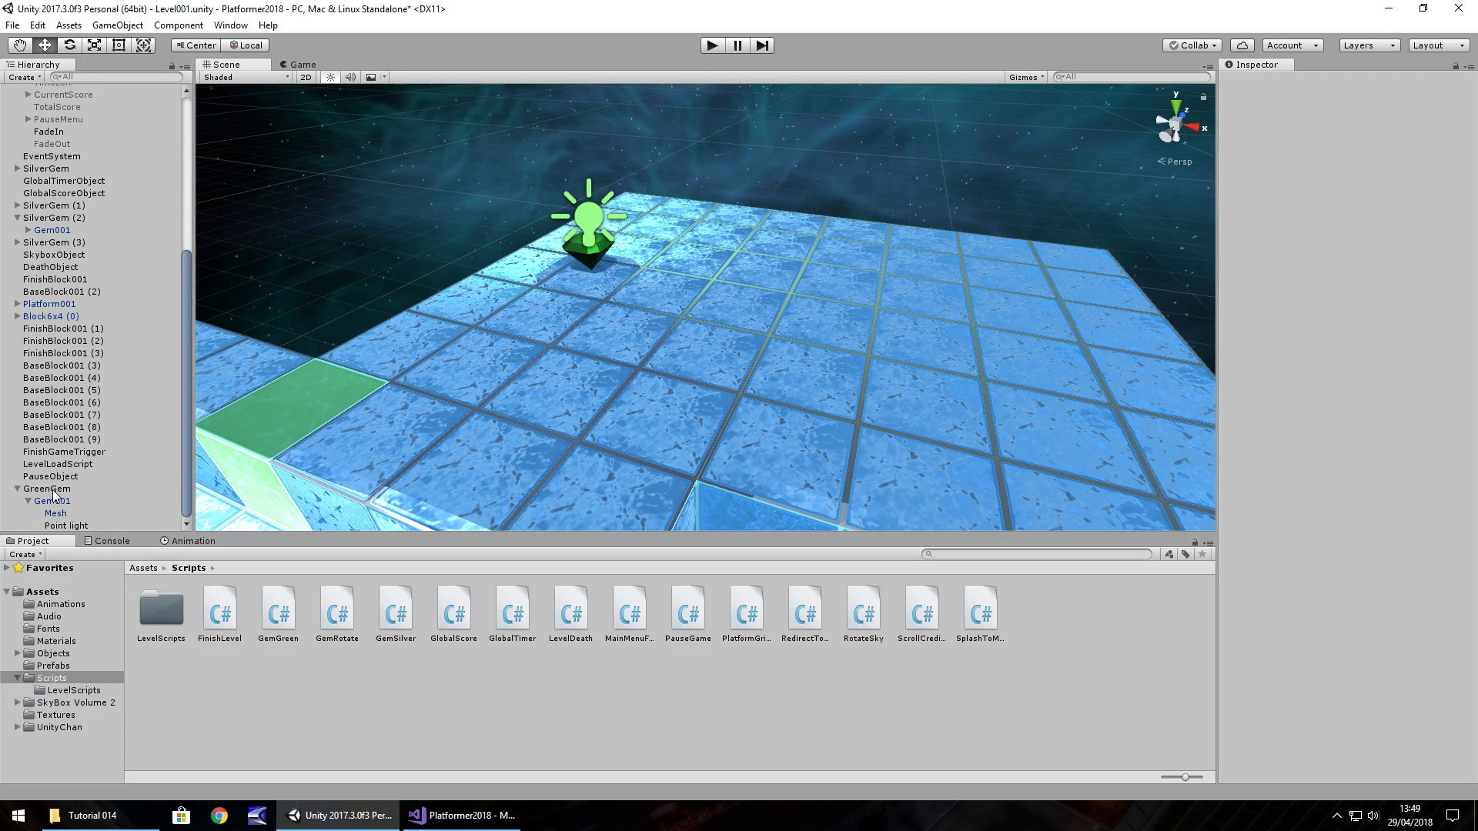
{"action": "left_click", "coordinate": [48, 489]}
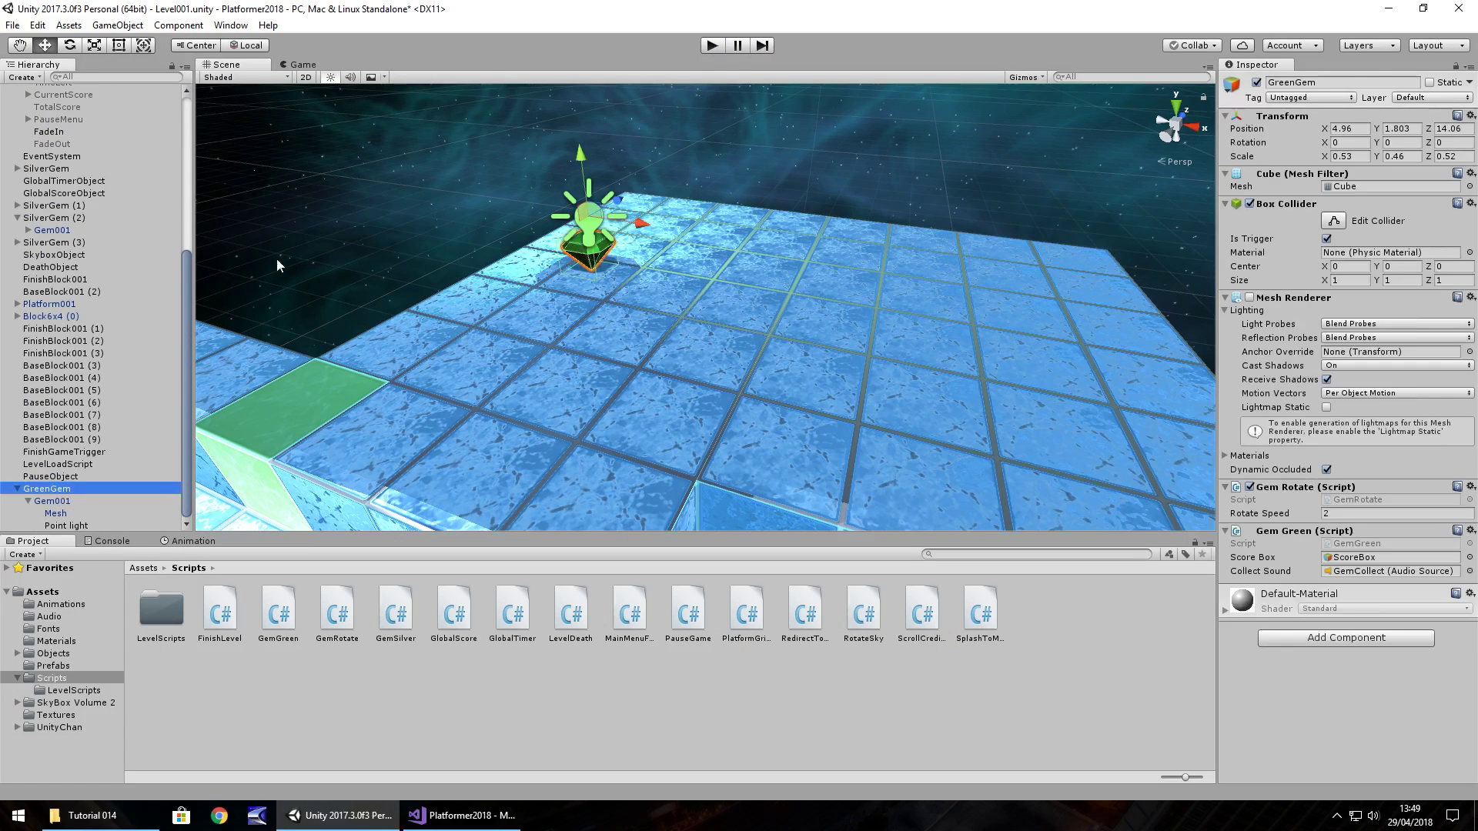
{"action": "key", "text": "ctrl+d"}
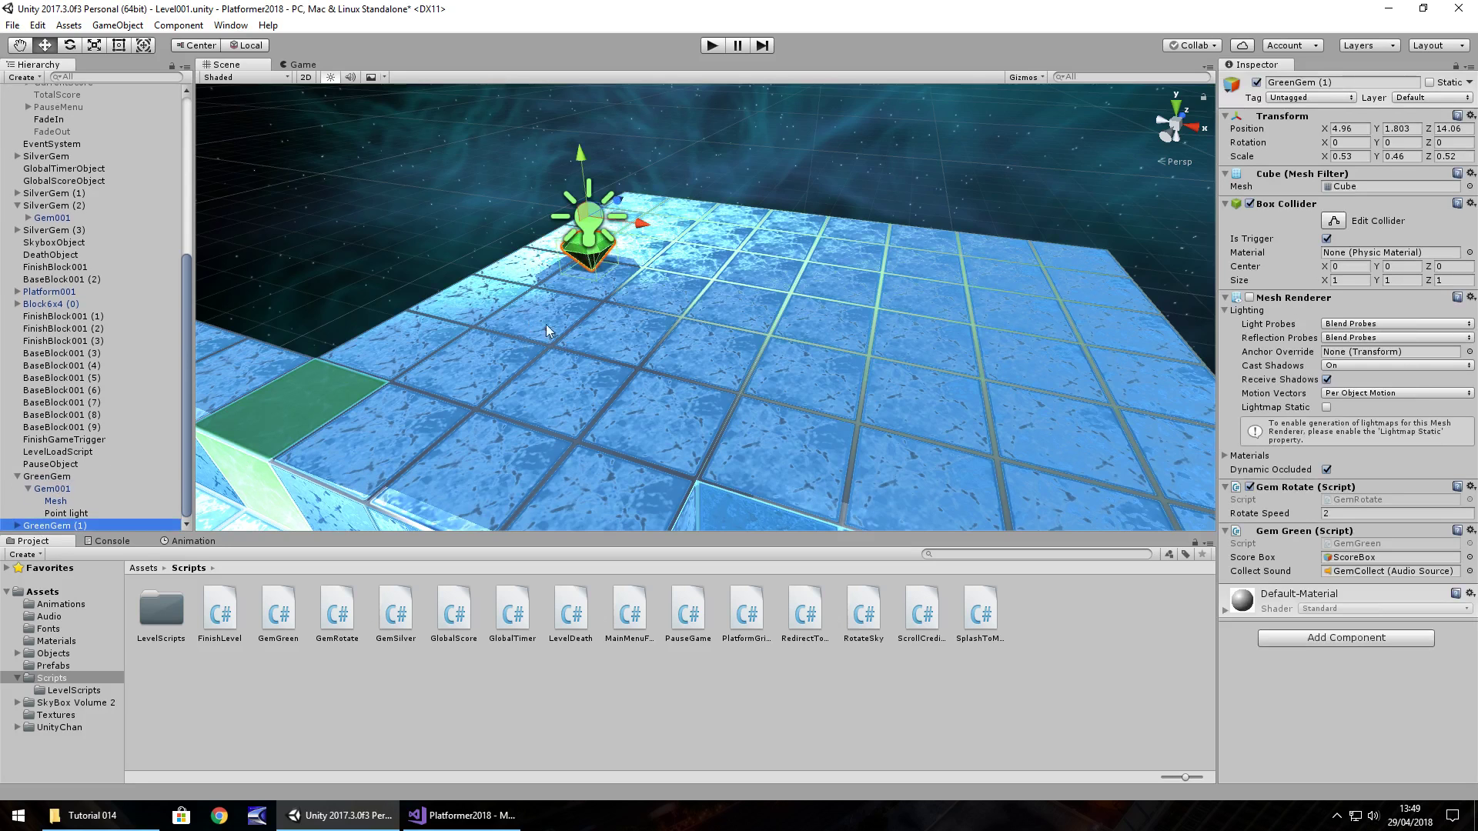
{"action": "left_click_drag", "start_coordinate": [641, 224], "coordinate": [797, 181]}
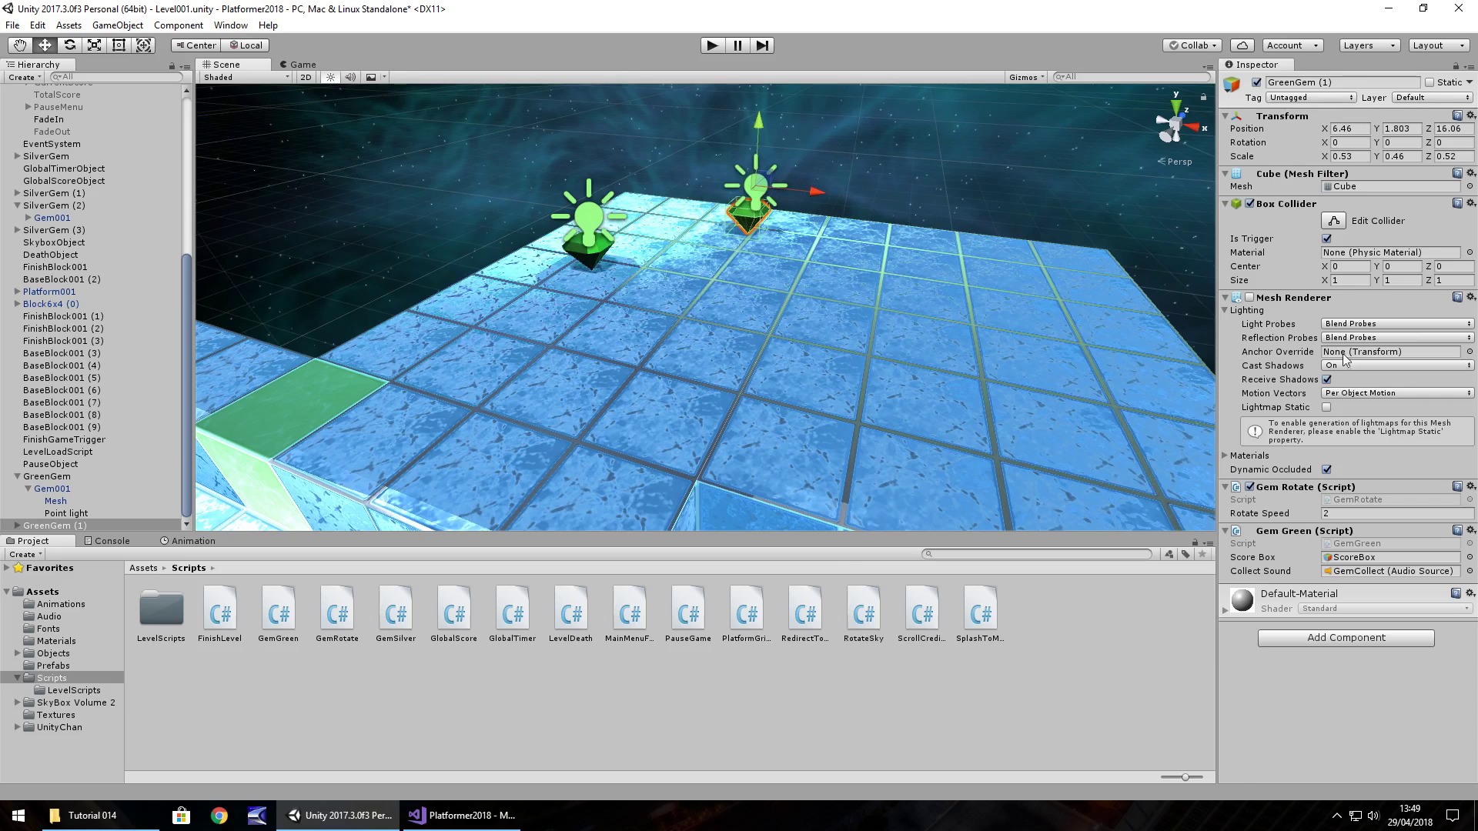
{"action": "left_click", "coordinate": [61, 525]}
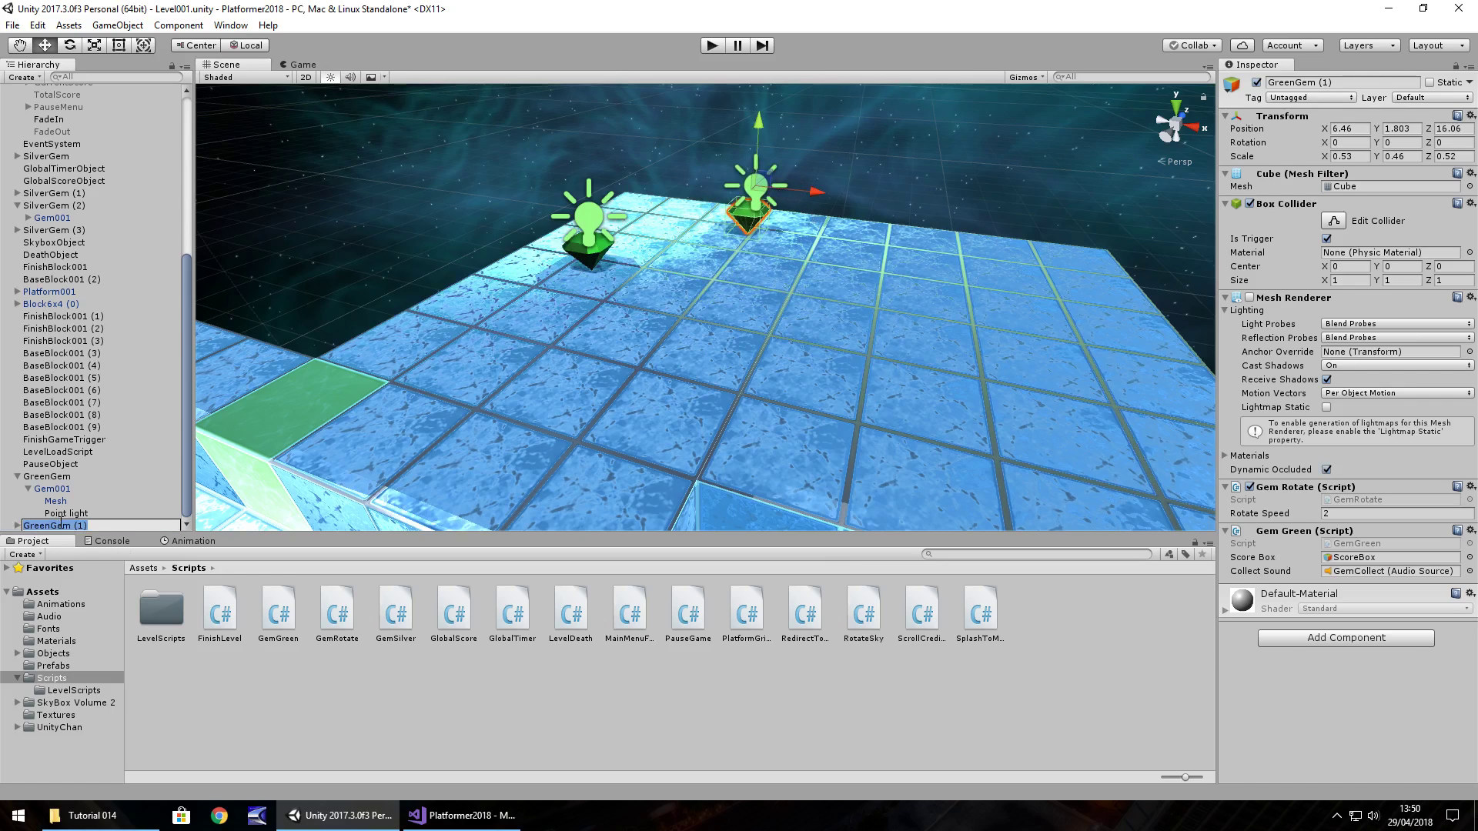
{"action": "type", "text": "RedGem"}
{"action": "key", "text": "Return"}
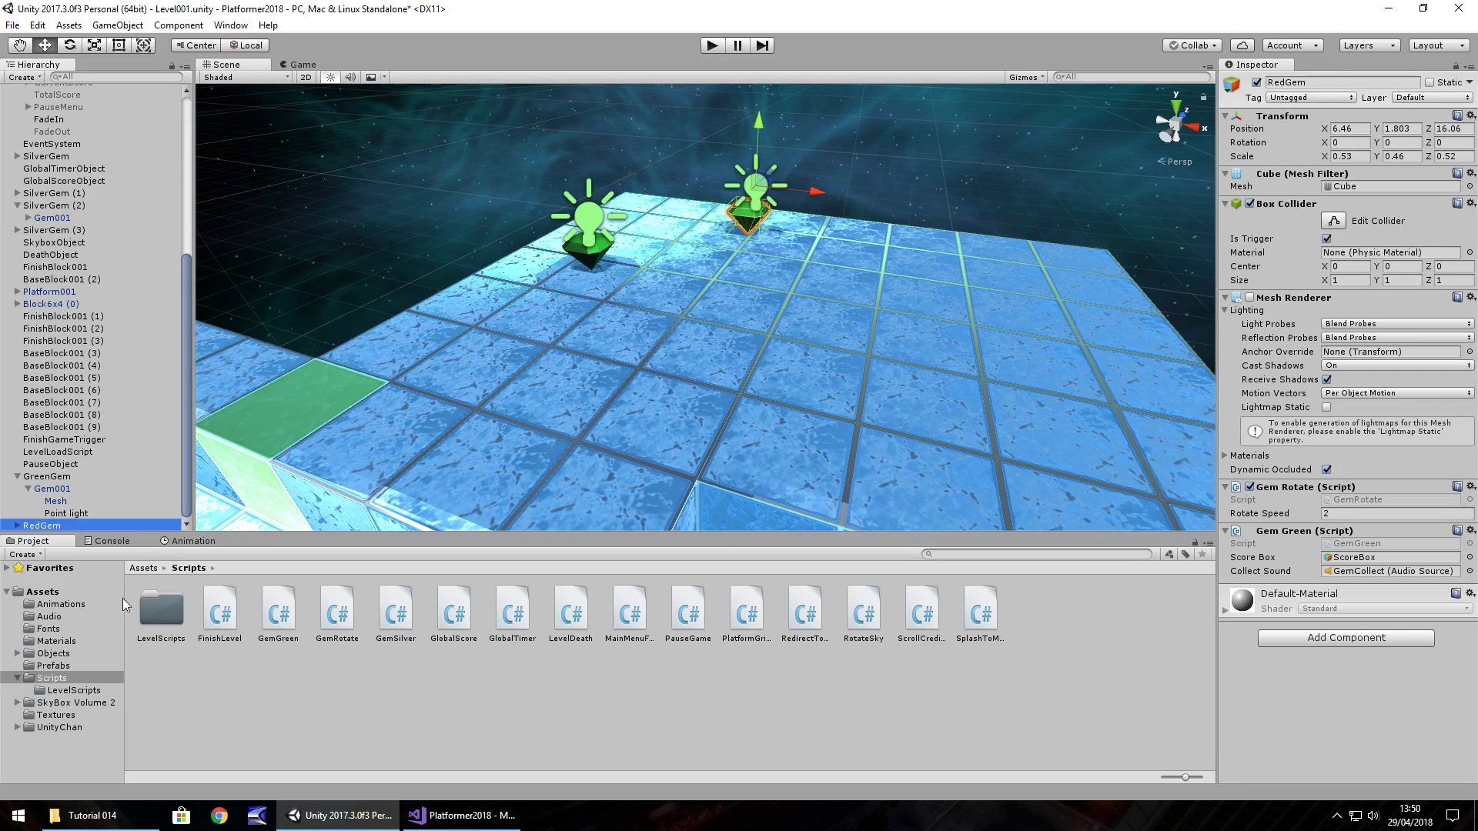
- Duplicate the GreenGem material in the Materials folder and rename the copy RedGem
{"action": "left_click", "coordinate": [56, 642]}
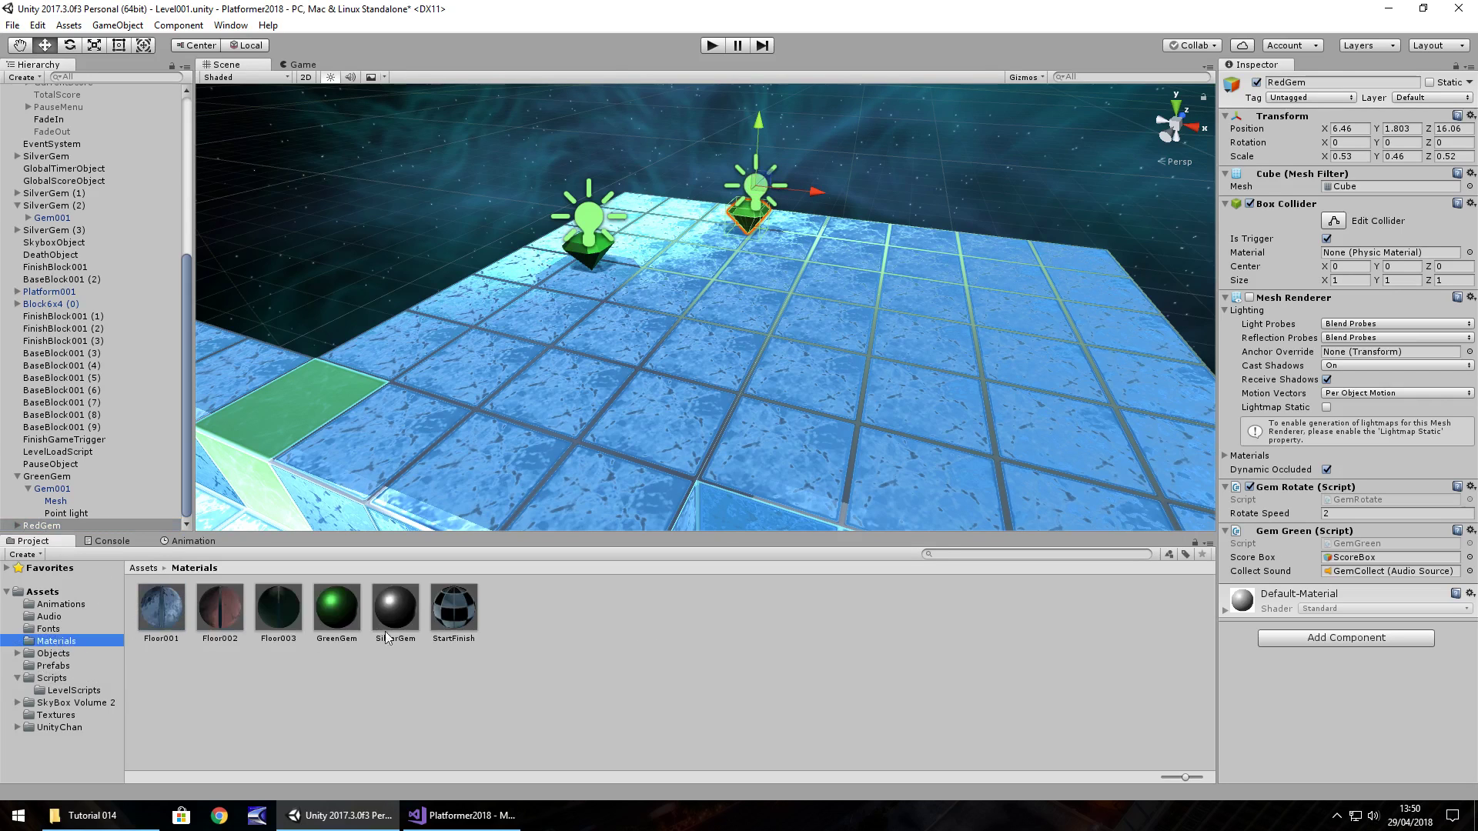
{"action": "left_click", "coordinate": [342, 616]}
{"action": "key", "text": "ctrl+d"}
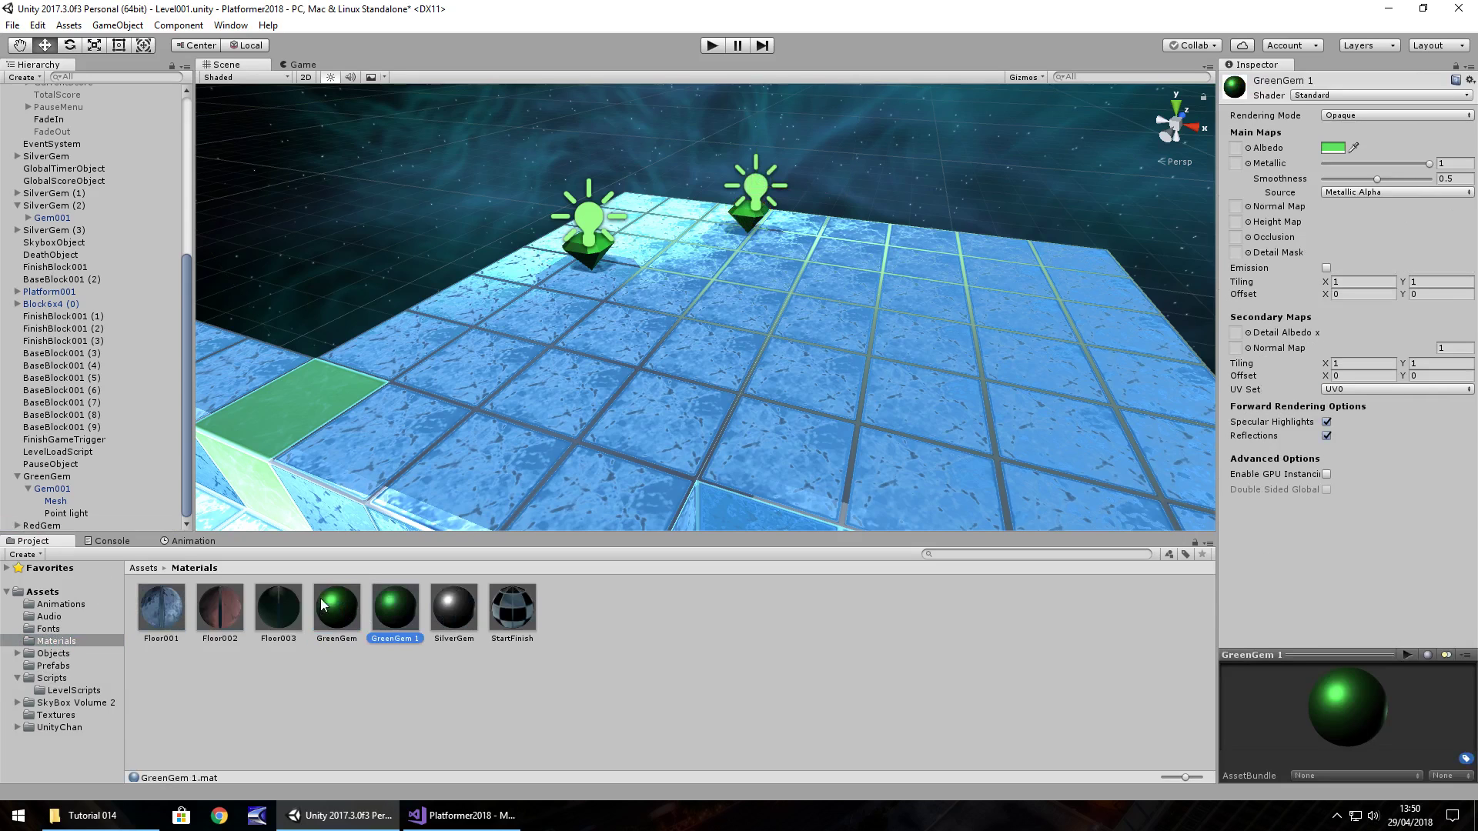
{"action": "key", "text": "F2"}
{"action": "type", "text": "RedGem"}
{"action": "key", "text": "Return"}
- Change the RedGem material's albedo colour to red and apply the material to the RedGem object's mesh
{"action": "left_click", "coordinate": [1340, 152]}
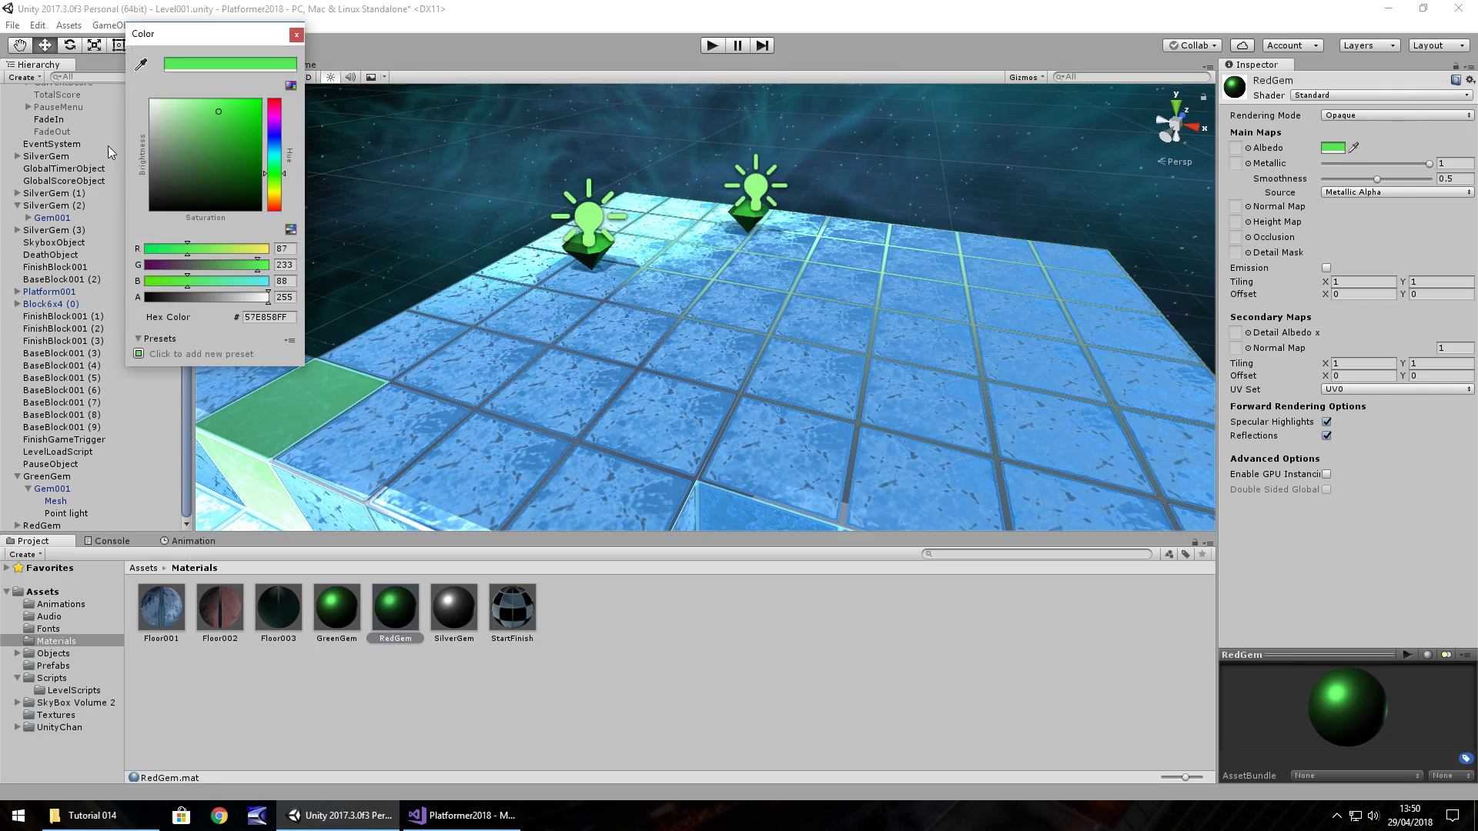
{"action": "left_click", "coordinate": [276, 206]}
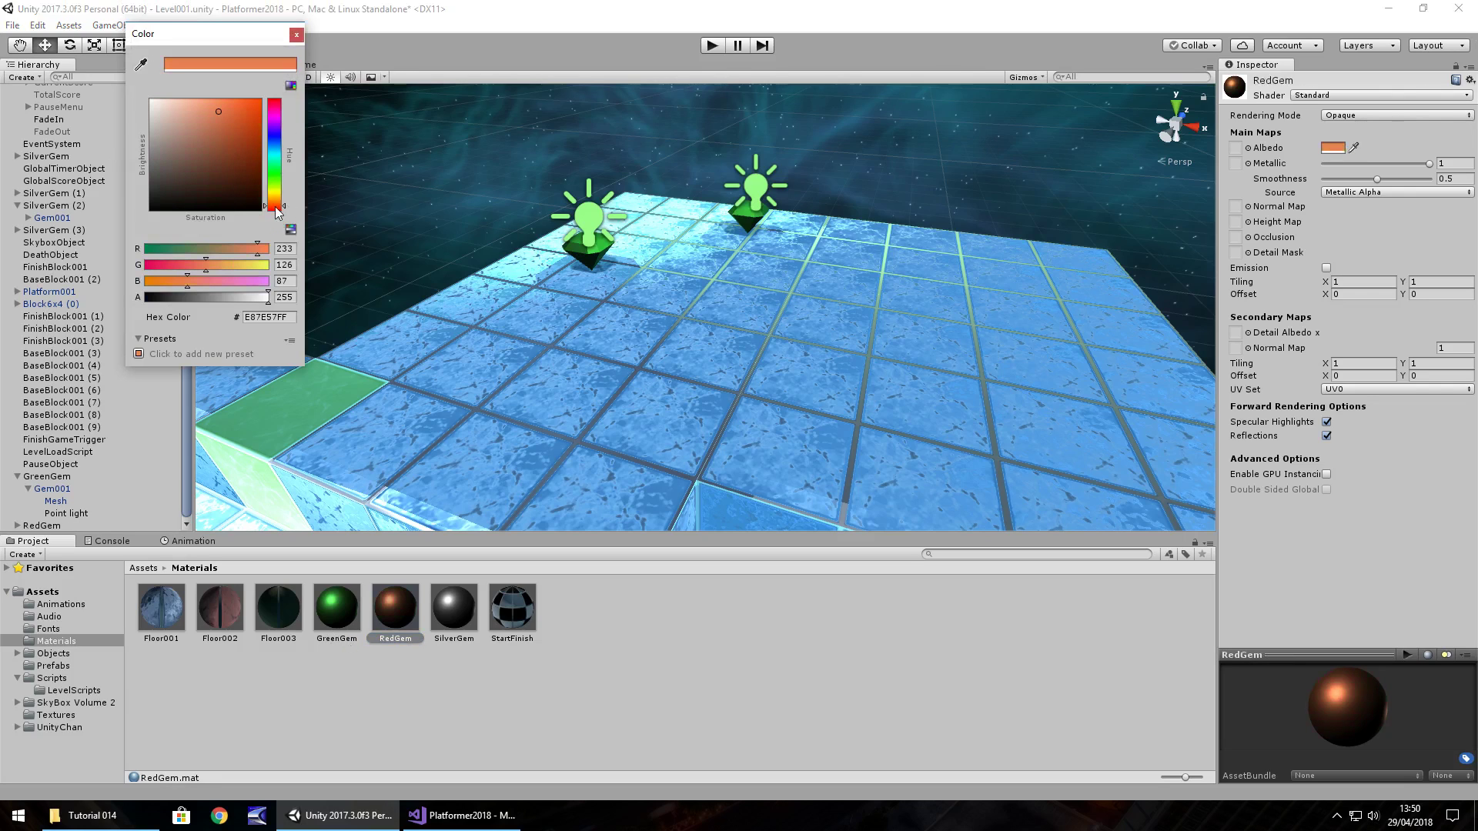
{"action": "left_click_drag", "start_coordinate": [274, 207], "coordinate": [277, 218]}
{"action": "left_click", "coordinate": [294, 37]}
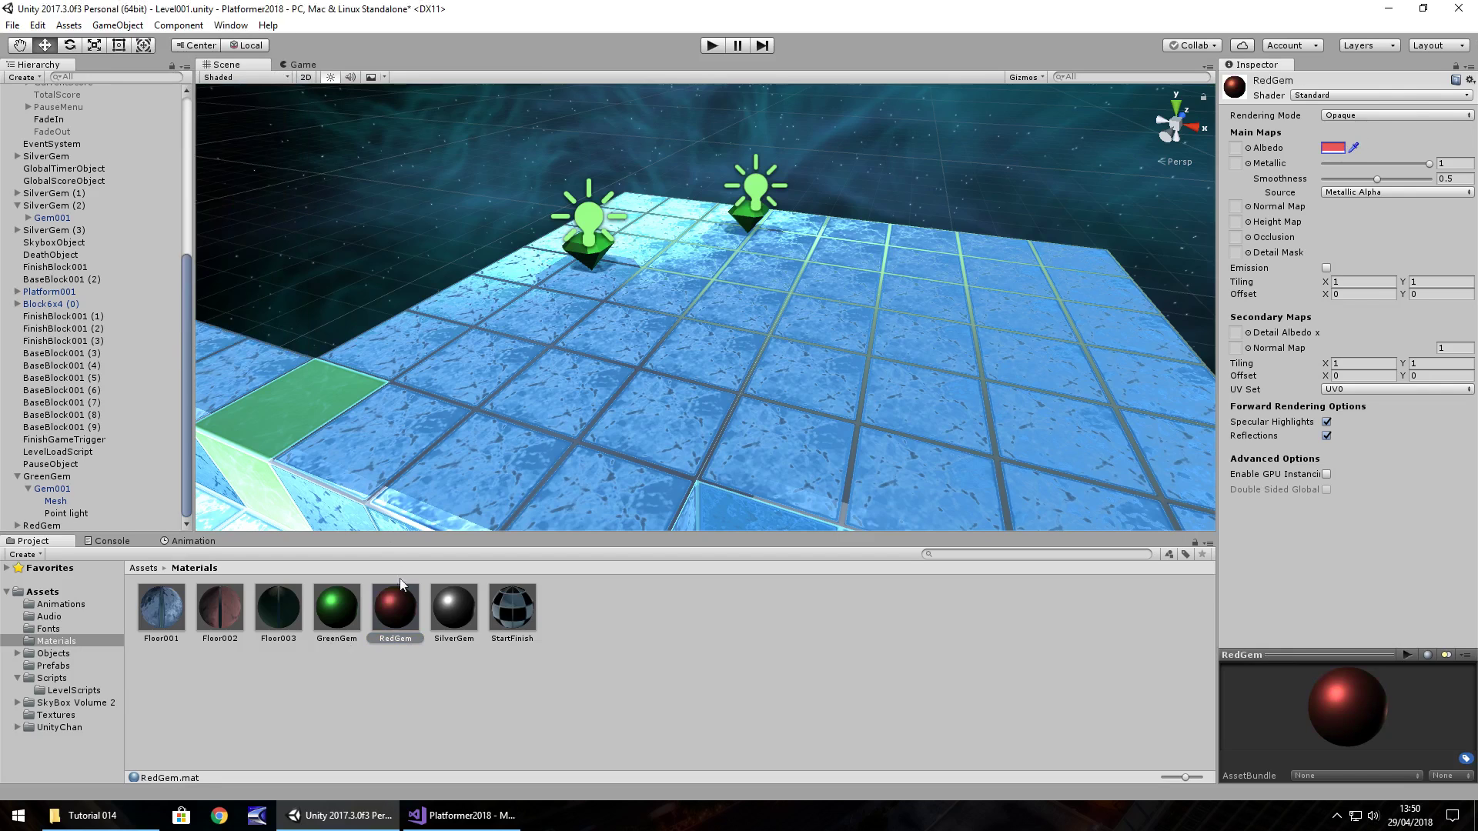
{"action": "left_click_drag", "start_coordinate": [401, 597], "coordinate": [63, 512]}
- Set the colour of RedGem's point light to light red, F28080FF
{"action": "left_click", "coordinate": [66, 525]}
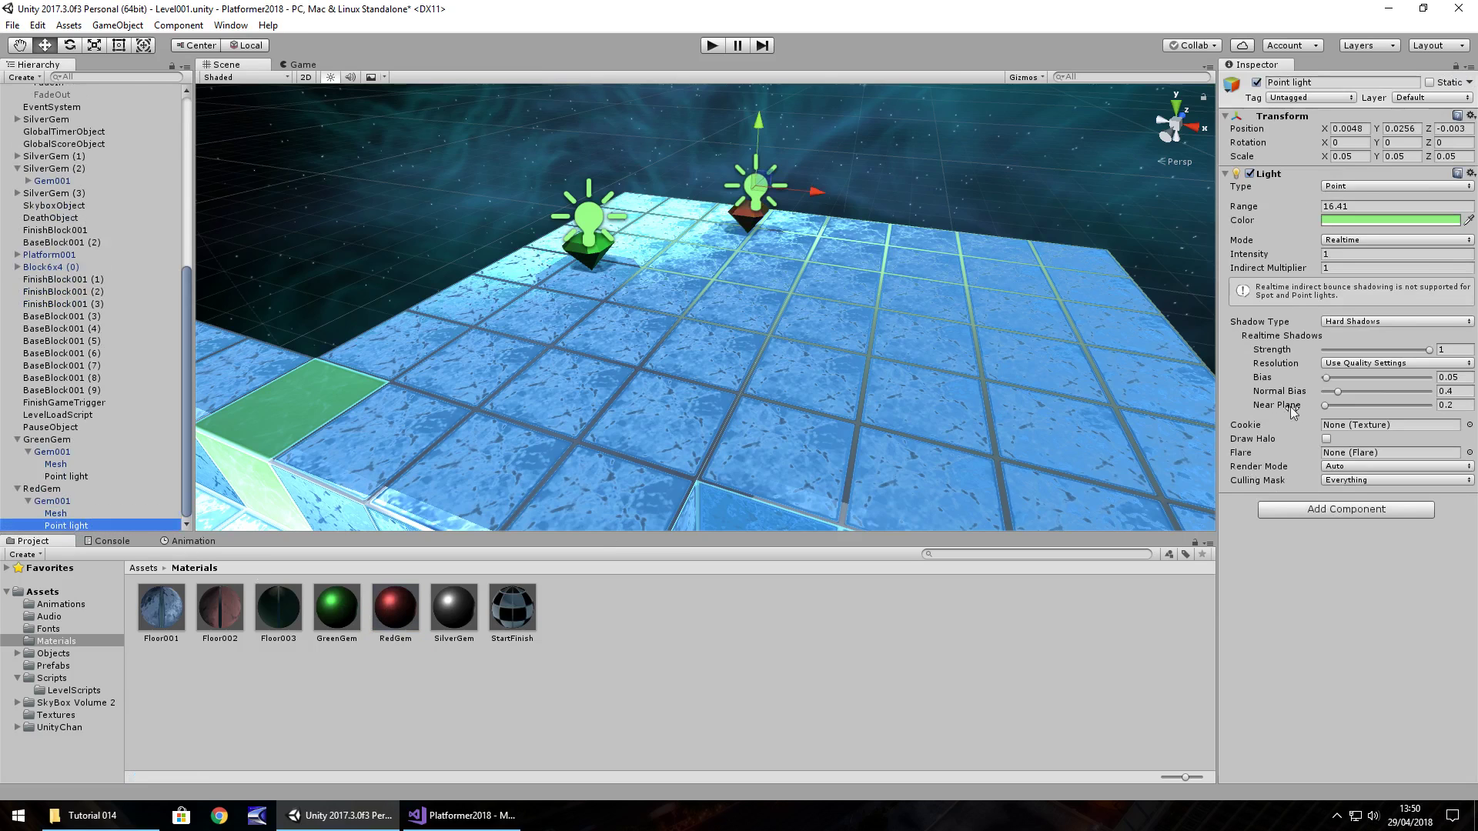
{"action": "left_click", "coordinate": [1398, 221]}
{"action": "left_click", "coordinate": [274, 205]}
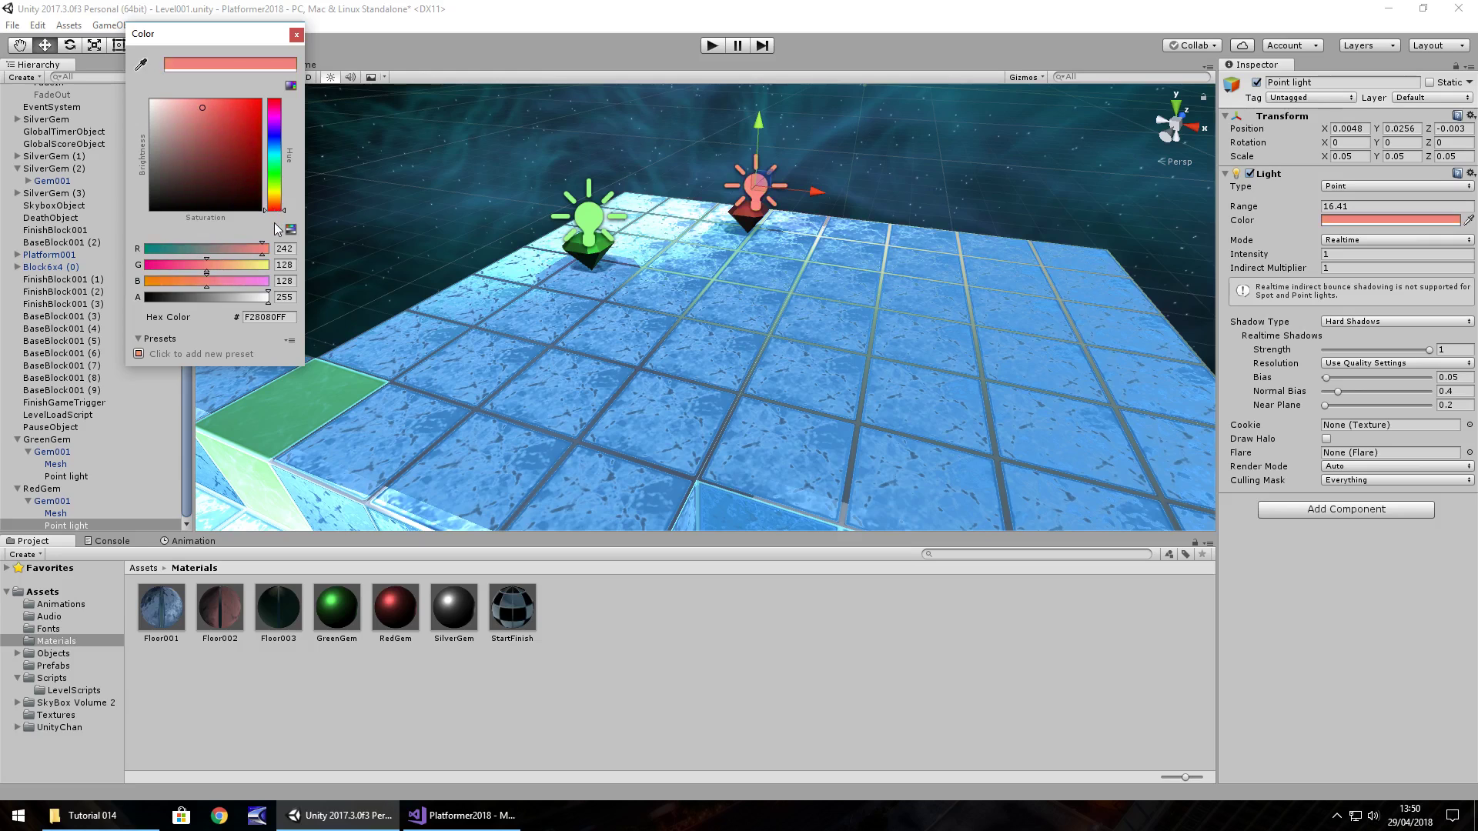
{"action": "left_click", "coordinate": [296, 34]}
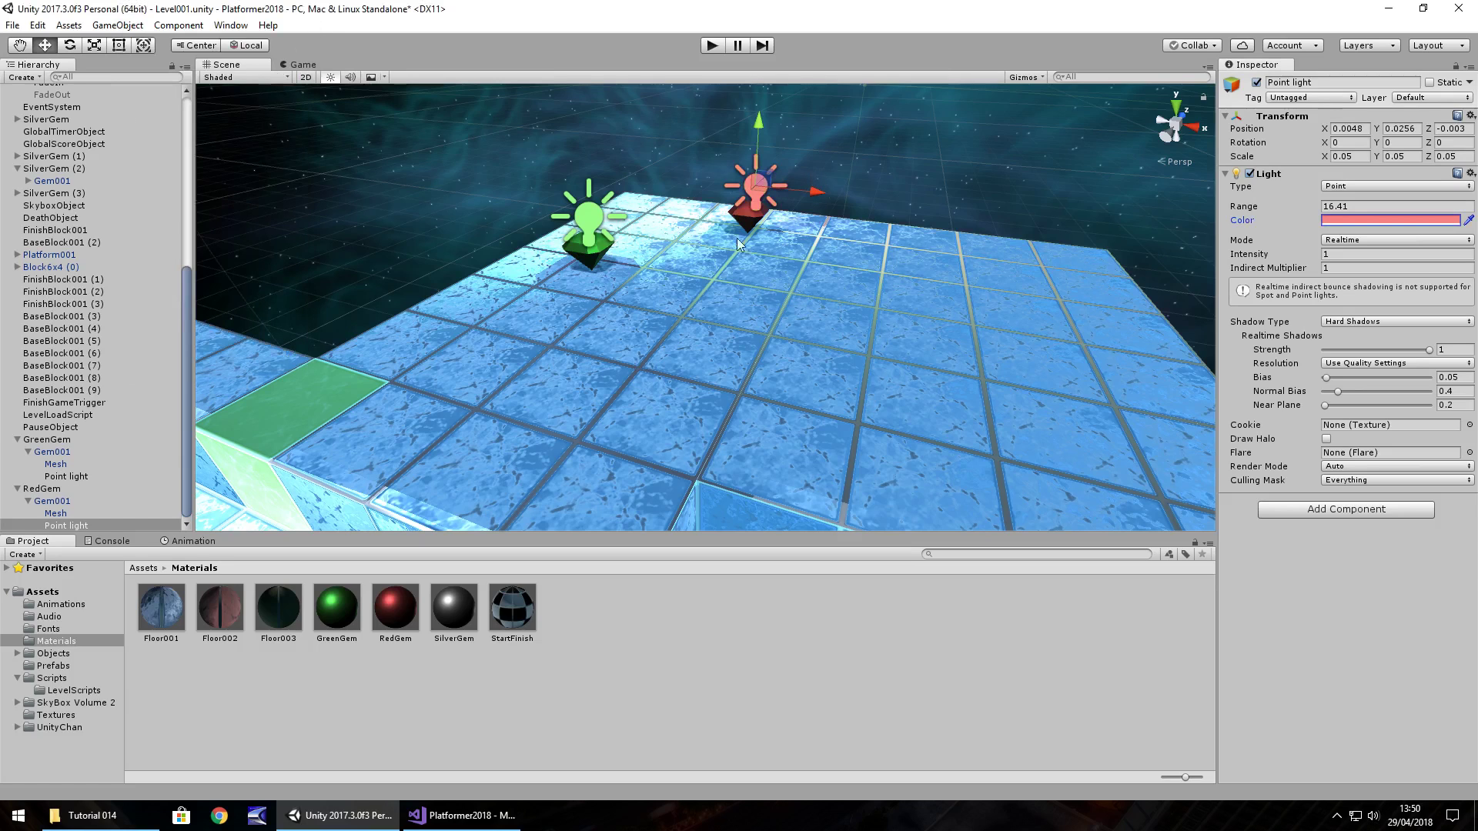
{"action": "left_click", "coordinate": [606, 629]}
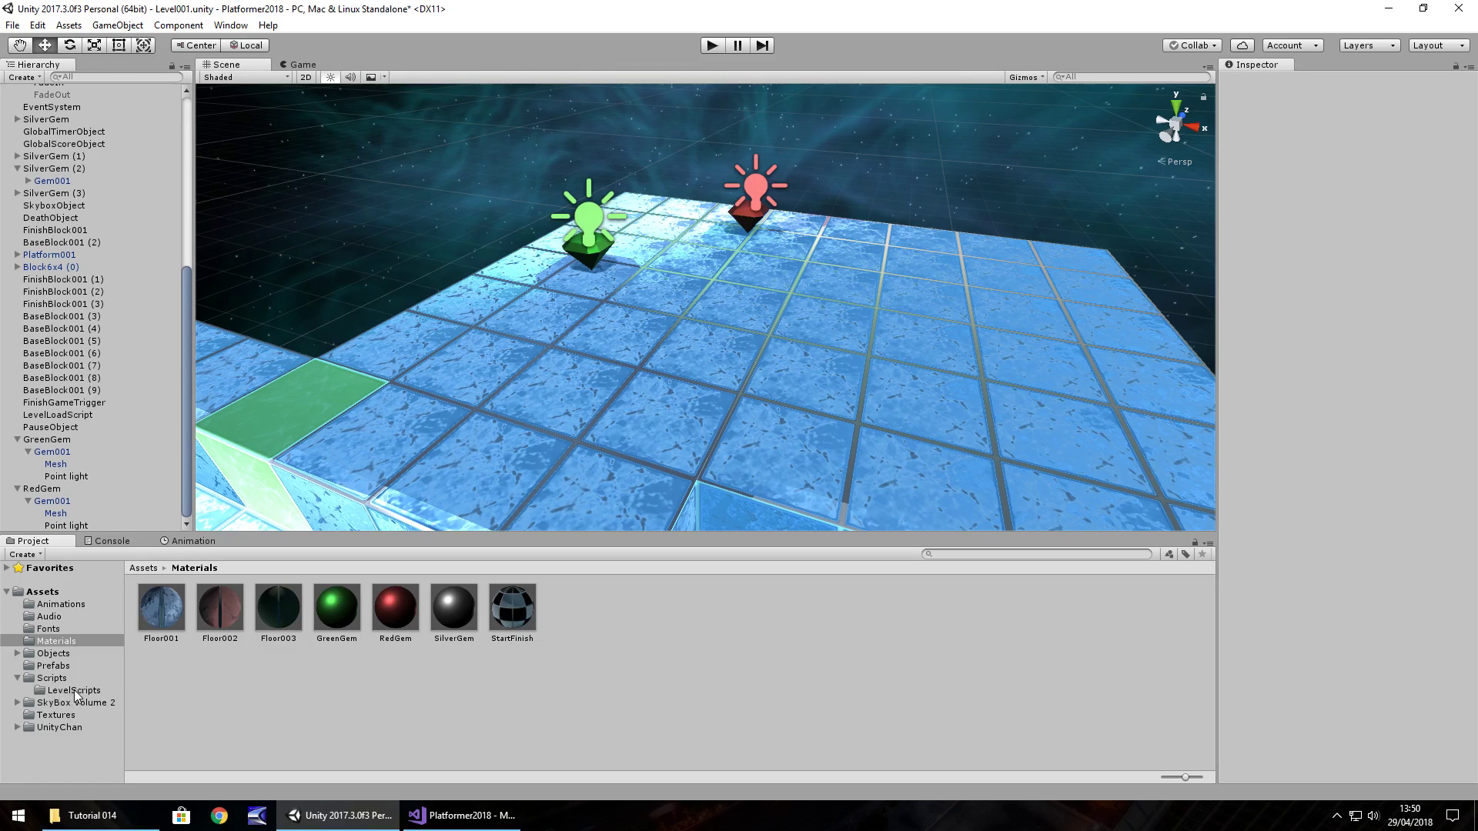
- Duplicate the GemGreen script in the Scripts folder, rename the copy GemRed, and open it in Visual Studio
{"action": "left_click", "coordinate": [52, 679]}
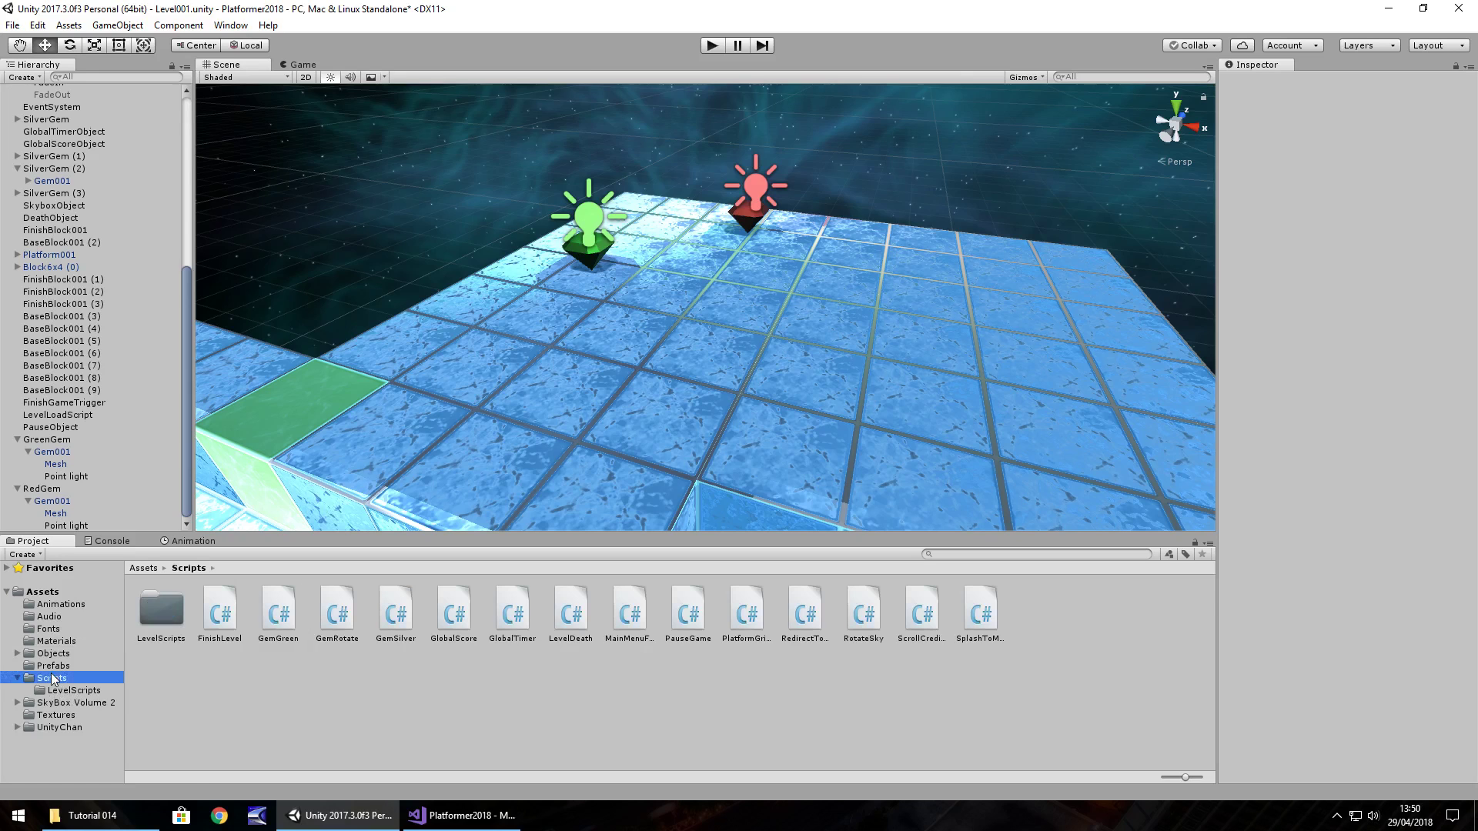
{"action": "left_click", "coordinate": [275, 612]}
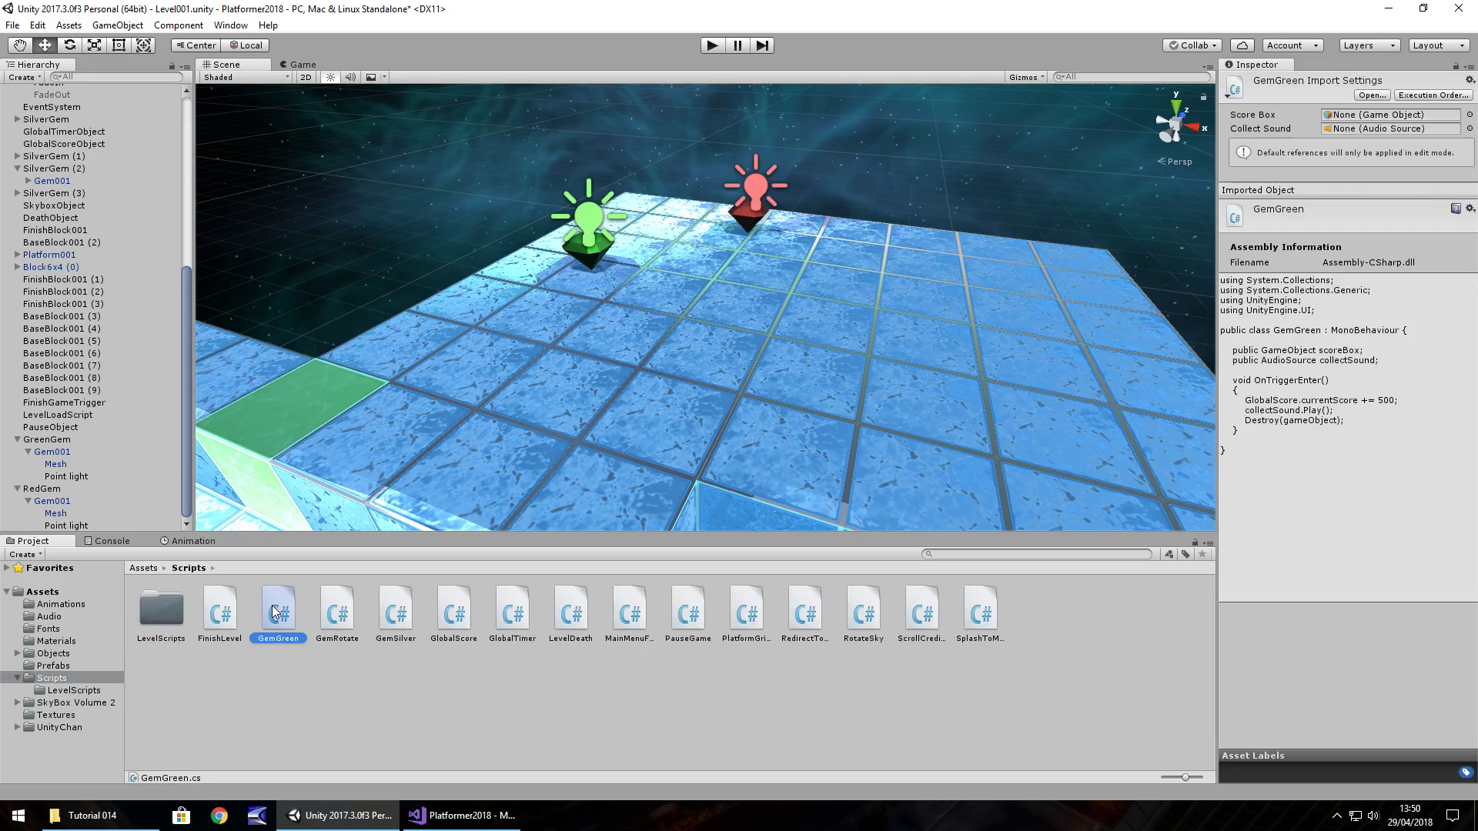
{"action": "key", "text": "ctrl+d"}
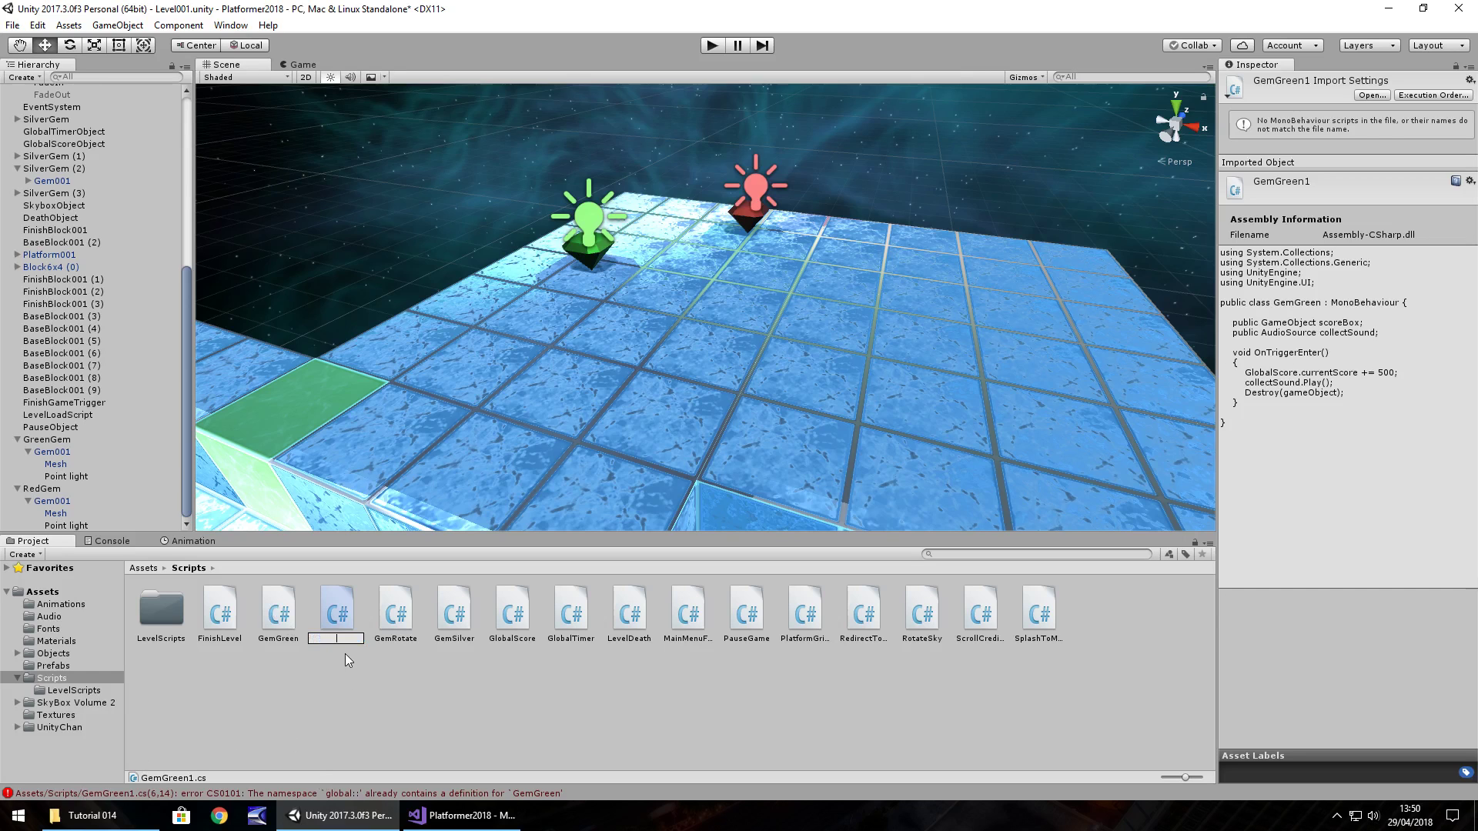
{"action": "type", "text": "d"}
{"action": "key", "text": "Return"}
{"action": "key", "text": "Return"}
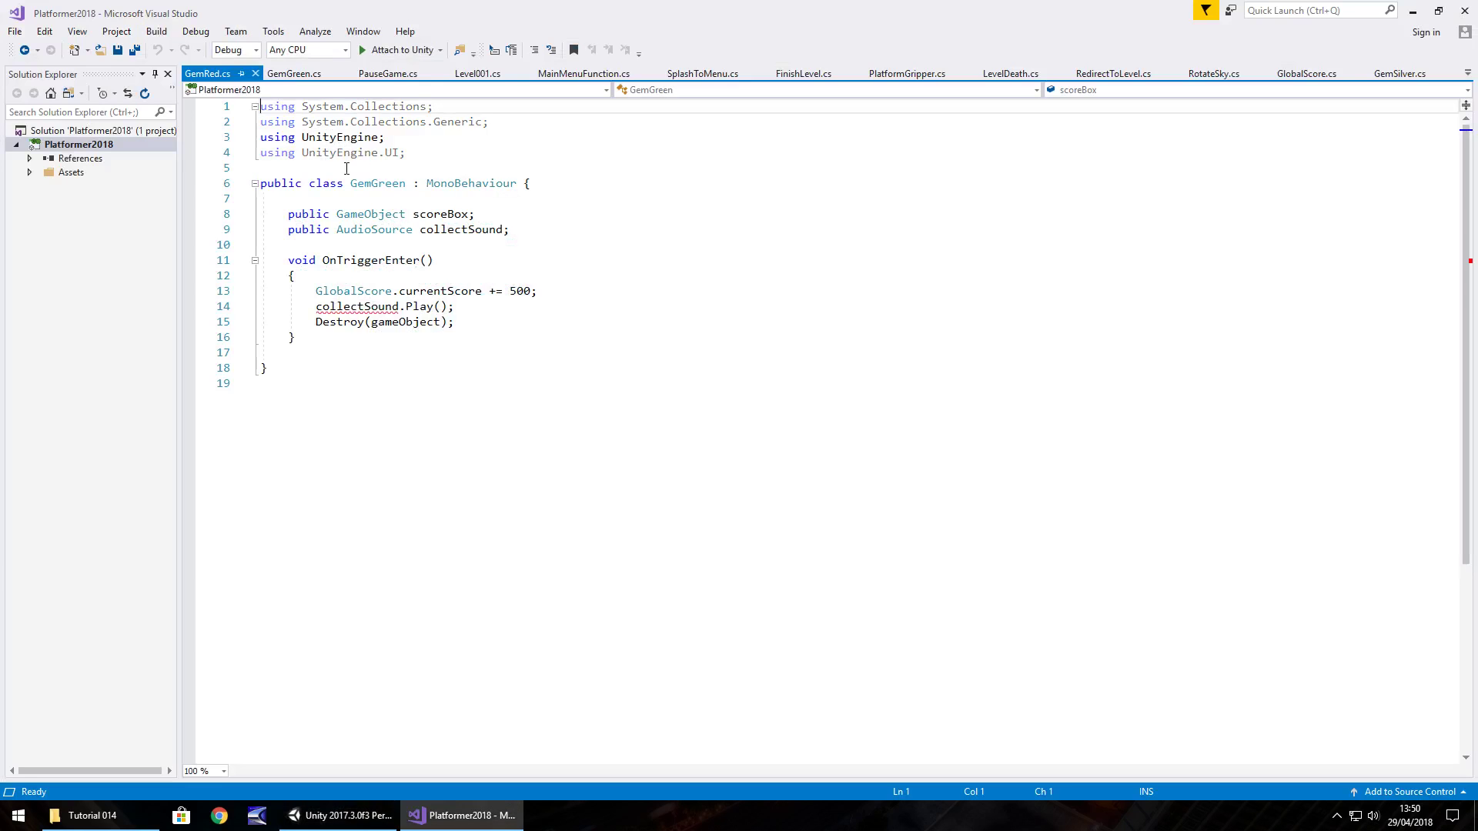
- Rename the class in the GemRed script to GemRed, make it add 250 to the score, and save the script
{"action": "left_click_drag", "start_coordinate": [372, 185], "coordinate": [403, 186]}
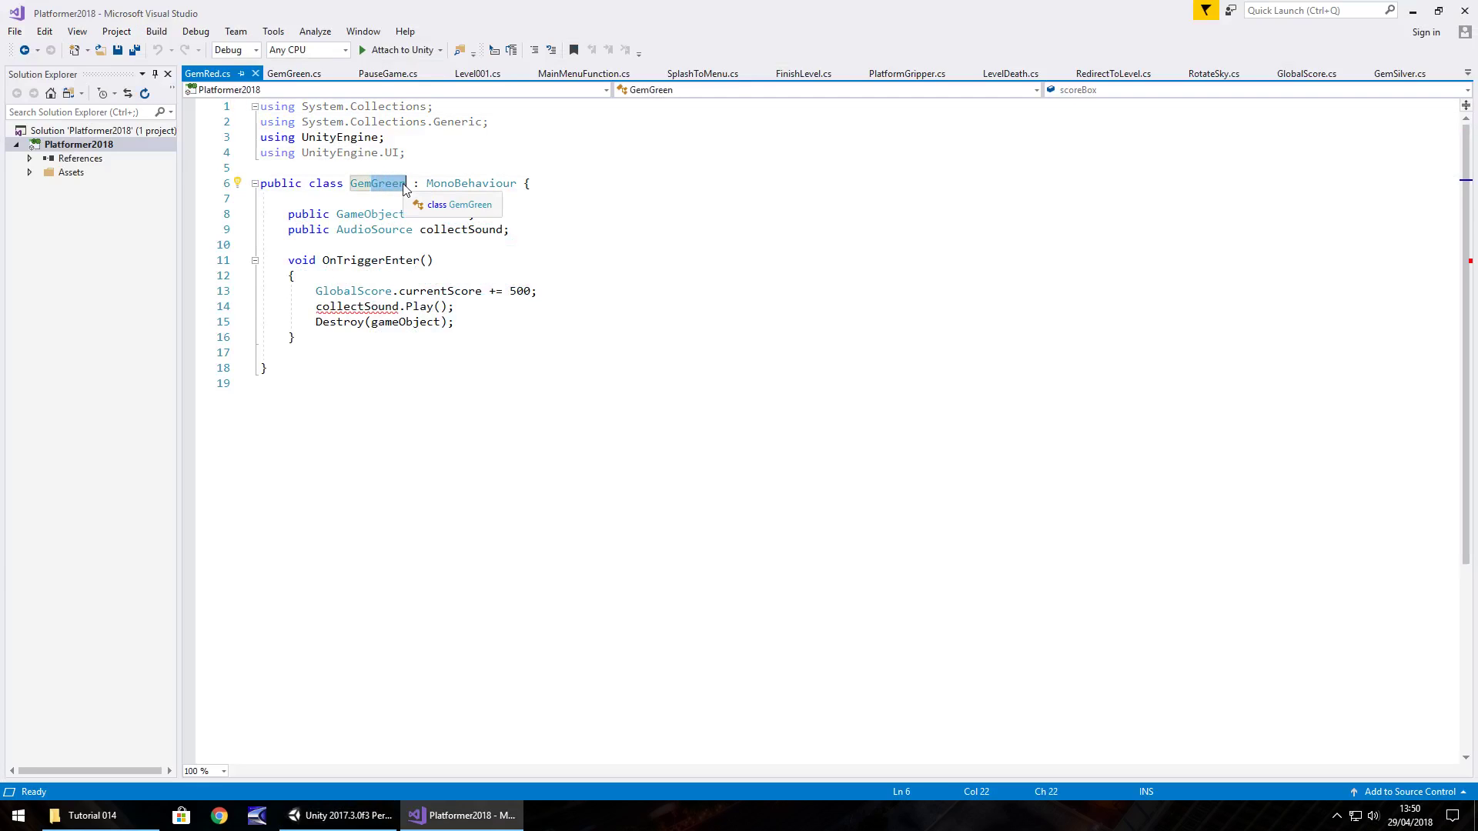
{"action": "type", "text": "Red"}
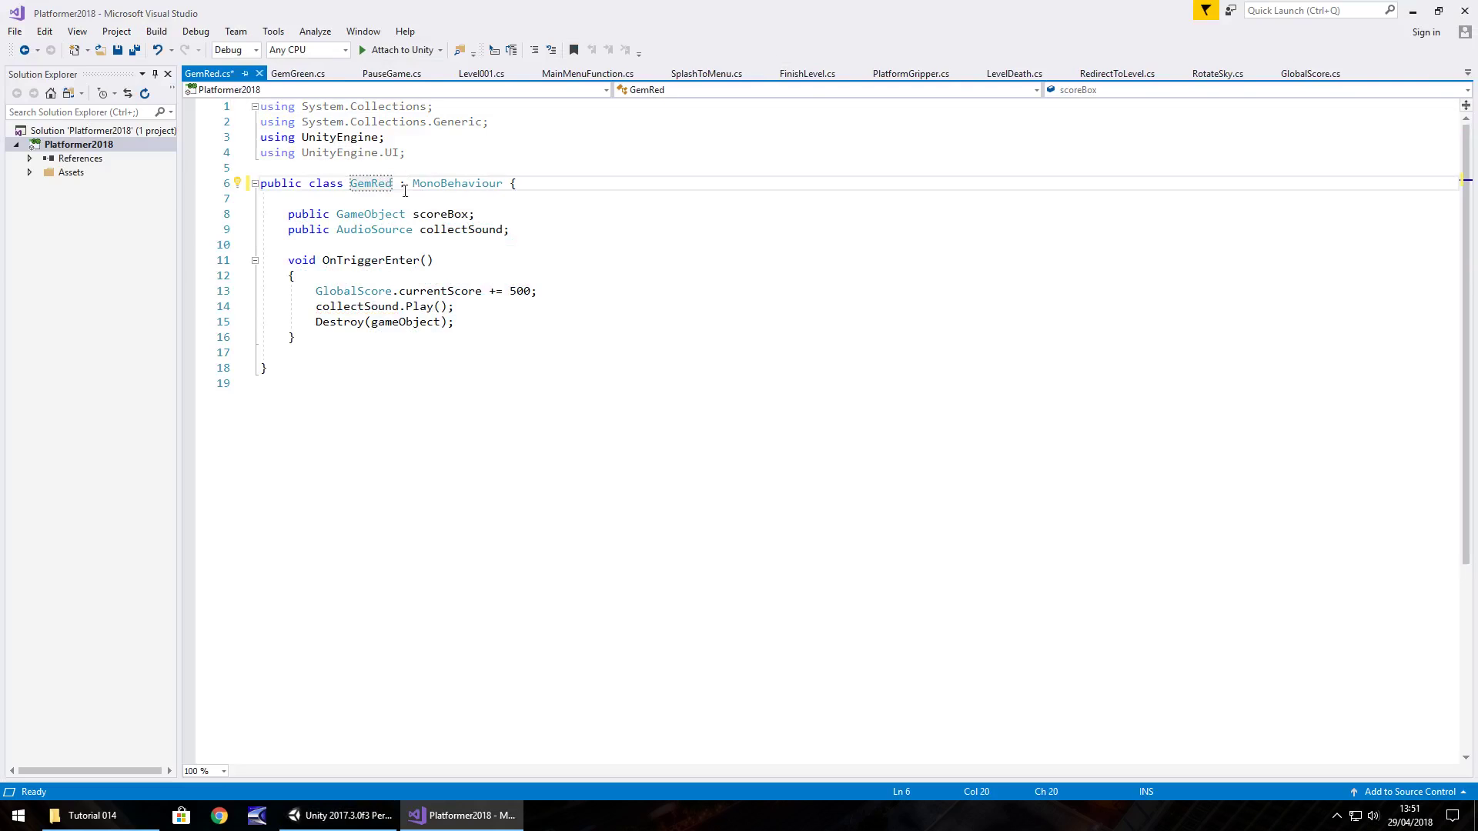
{"action": "left_click_drag", "start_coordinate": [510, 291], "coordinate": [523, 292]}
{"action": "type", "text": "25"}
{"action": "key", "text": "ctrl+s"}
{"action": "left_click", "coordinate": [412, 306]}
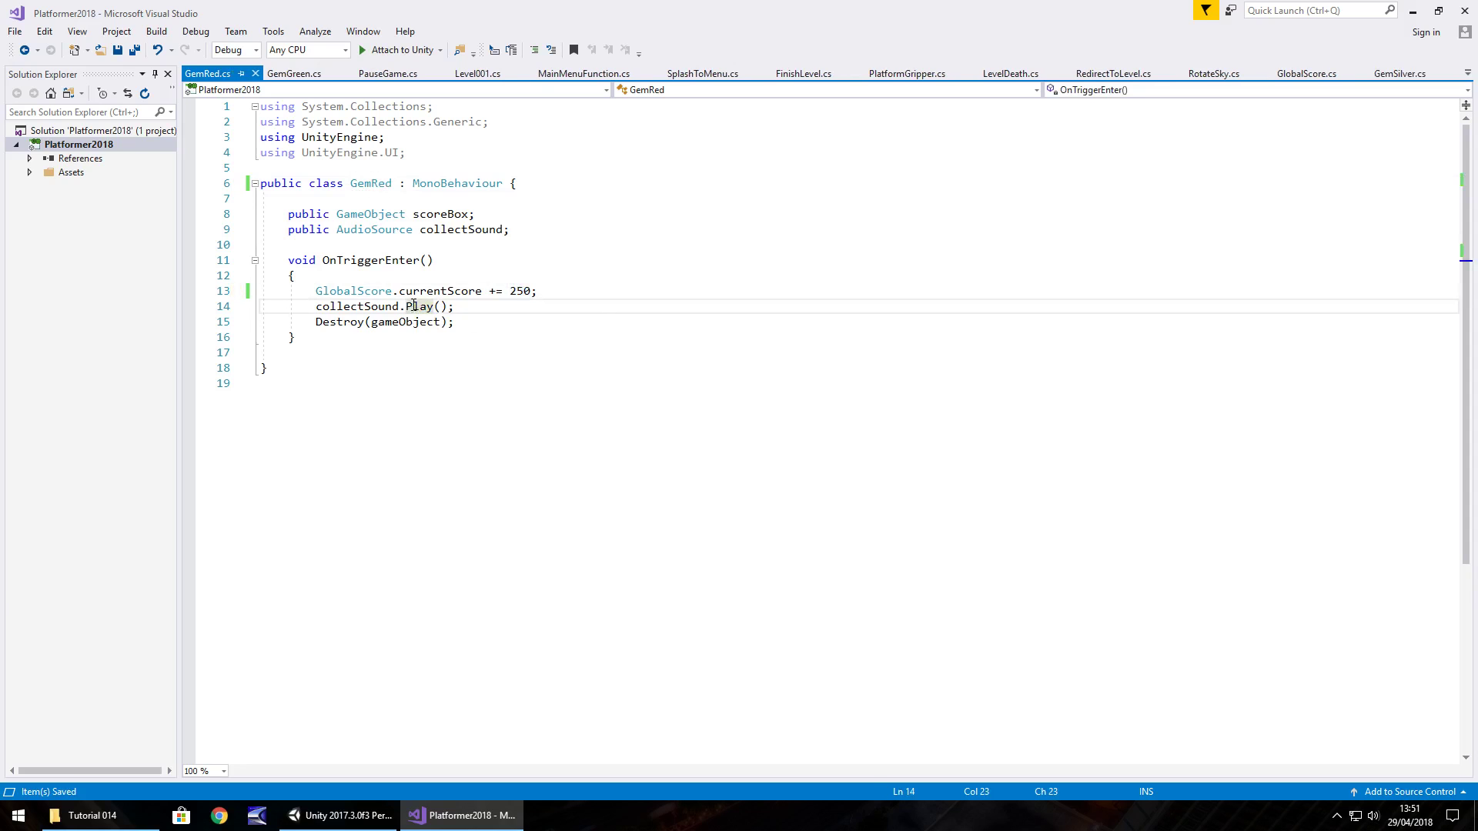
- Switch back to Unity and remove the Gem Green script component from the RedGem object
{"action": "left_click", "coordinate": [330, 827]}
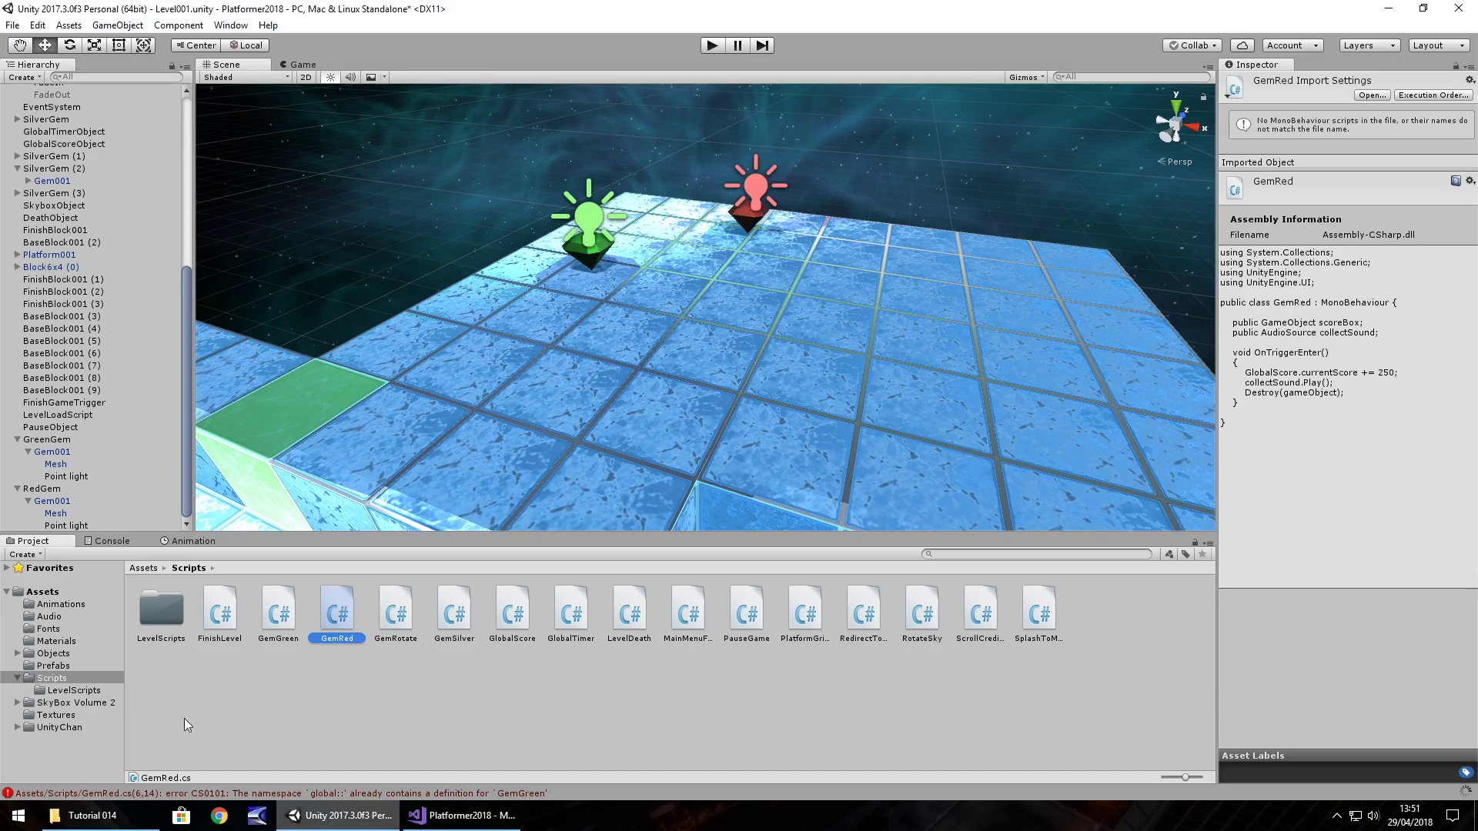
{"action": "left_click", "coordinate": [47, 492]}
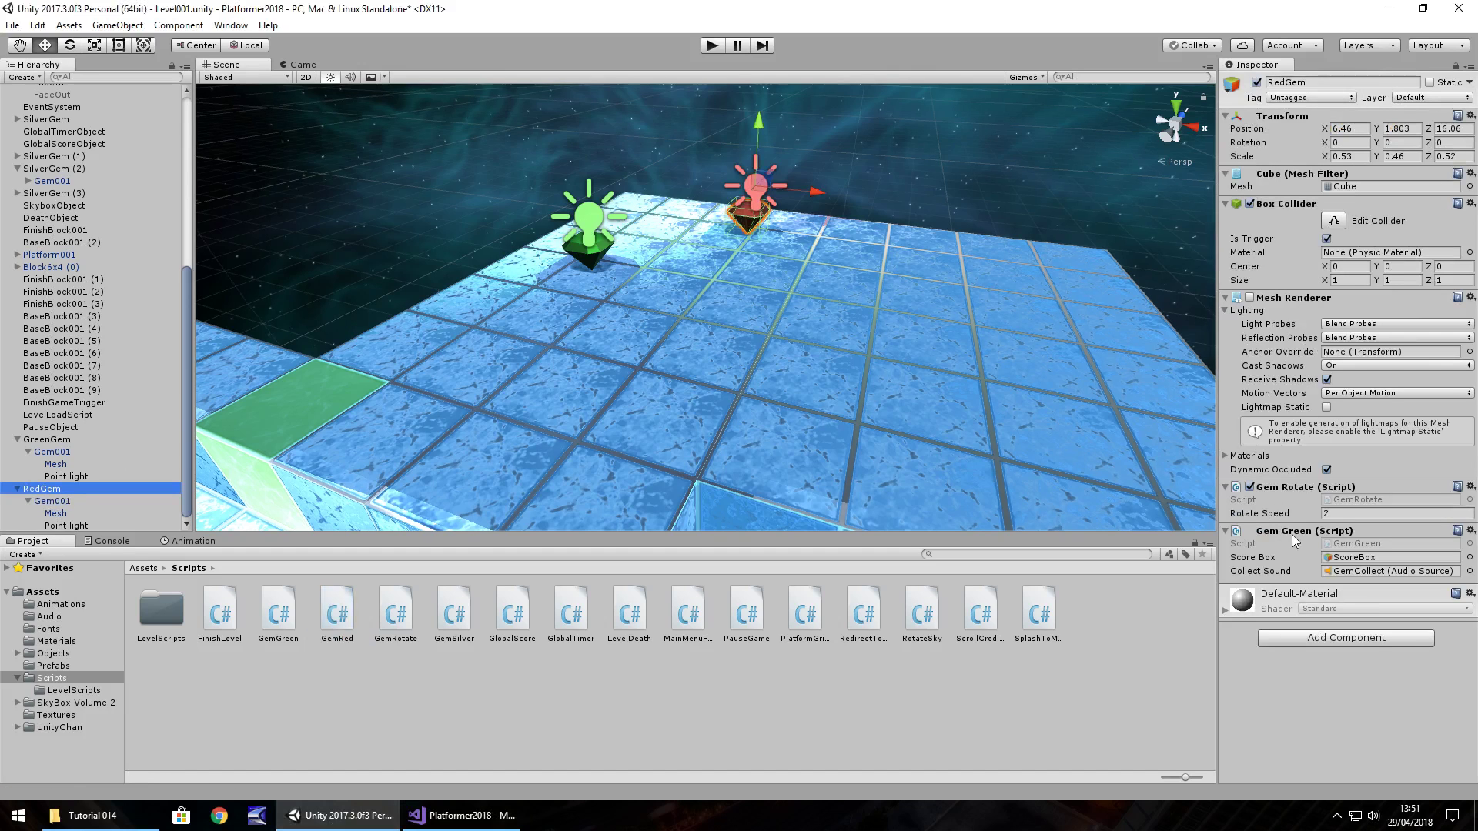
{"action": "right_click", "coordinate": [1288, 529]}
{"action": "left_click", "coordinate": [1365, 560]}
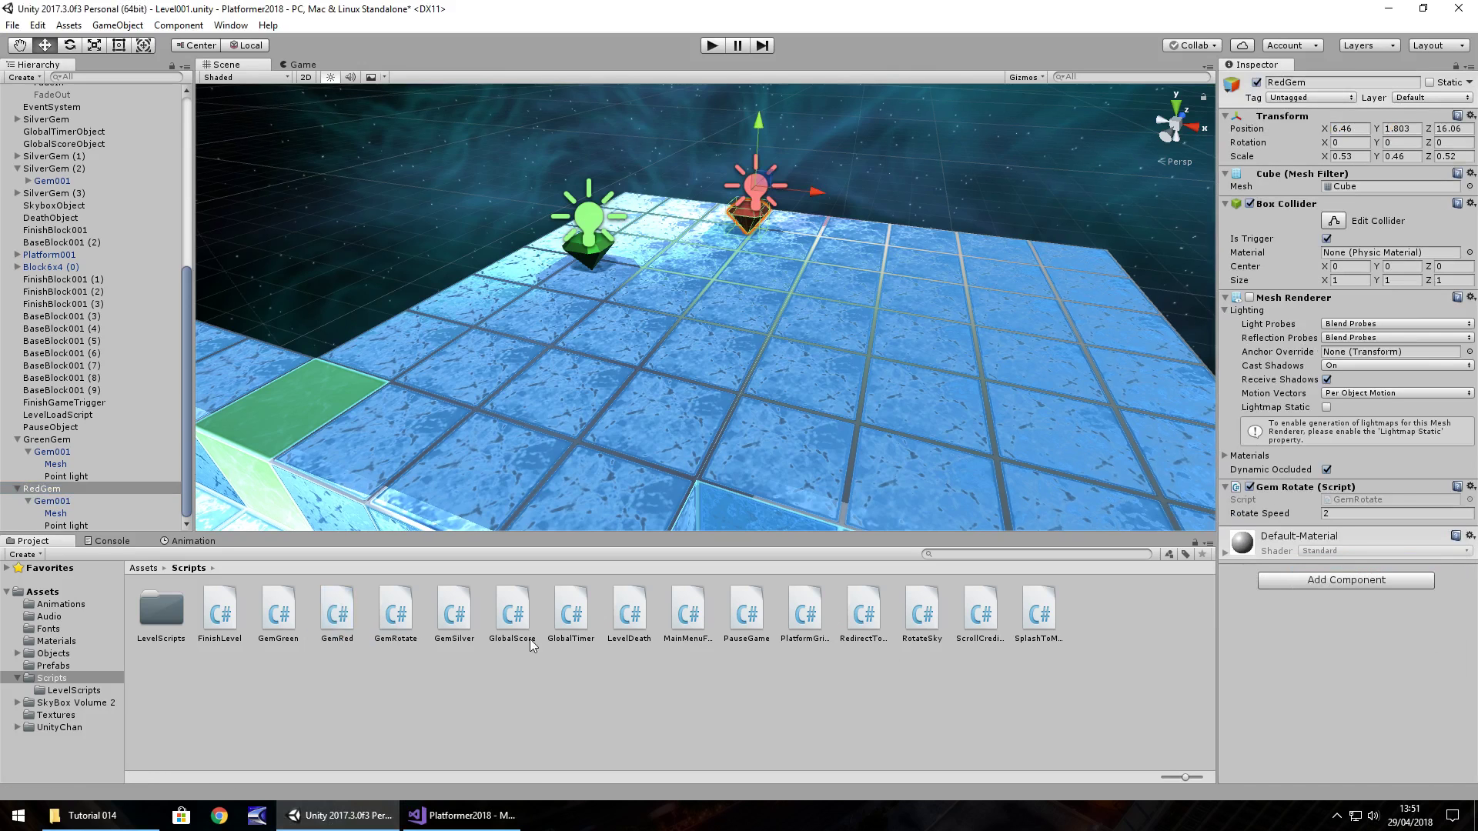
- Attach the GemRed script to RedGem, assigning ScoreBox as its Score Box and GemCollect as its Collect Sound
{"action": "left_click_drag", "start_coordinate": [337, 613], "coordinate": [54, 501]}
{"action": "scroll", "coordinate": [41, 249], "scroll_direction": "up", "scroll_amount": 5}
{"action": "left_click_drag", "start_coordinate": [63, 178], "coordinate": [1378, 559]}
{"action": "scroll", "coordinate": [52, 153], "scroll_direction": "up", "scroll_amount": 4}
{"action": "left_click_drag", "start_coordinate": [53, 154], "coordinate": [1365, 573]}
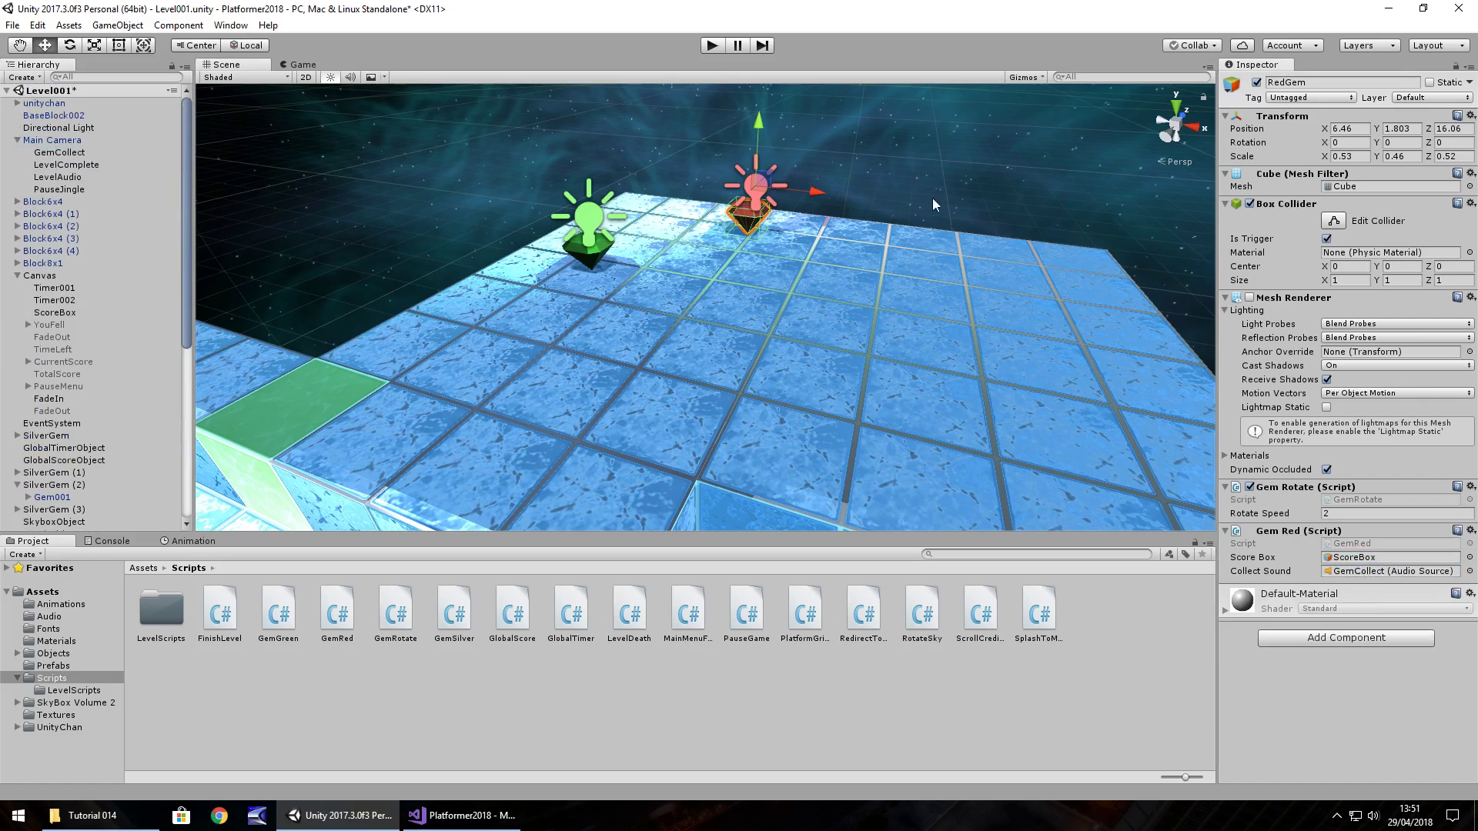
- Play-test the level by collecting silver, green and red gems and running on to the level's finish, and stop play mode
{"action": "left_click", "coordinate": [713, 44]}
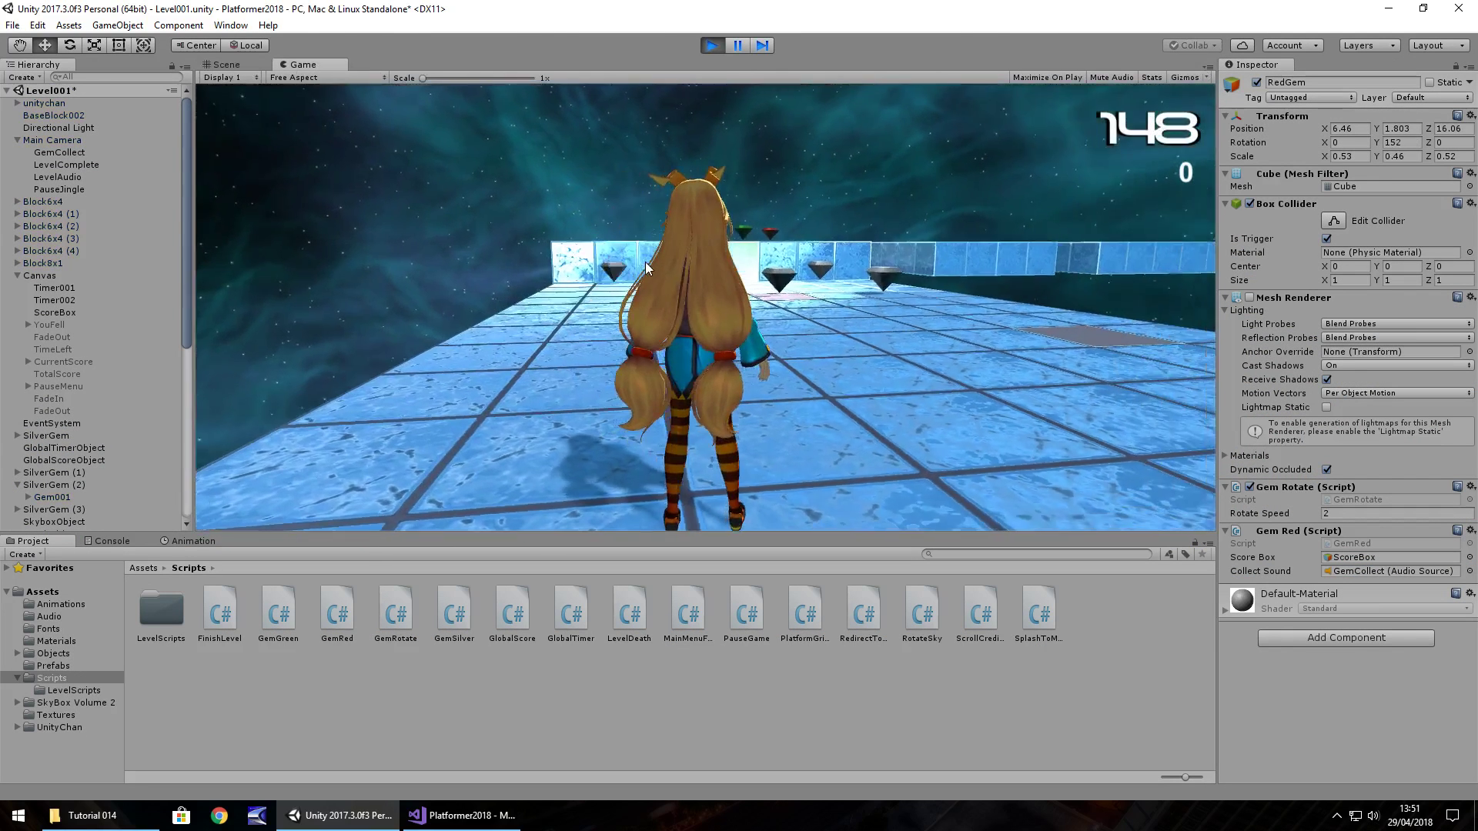
{"action": "key", "text": "Up"}
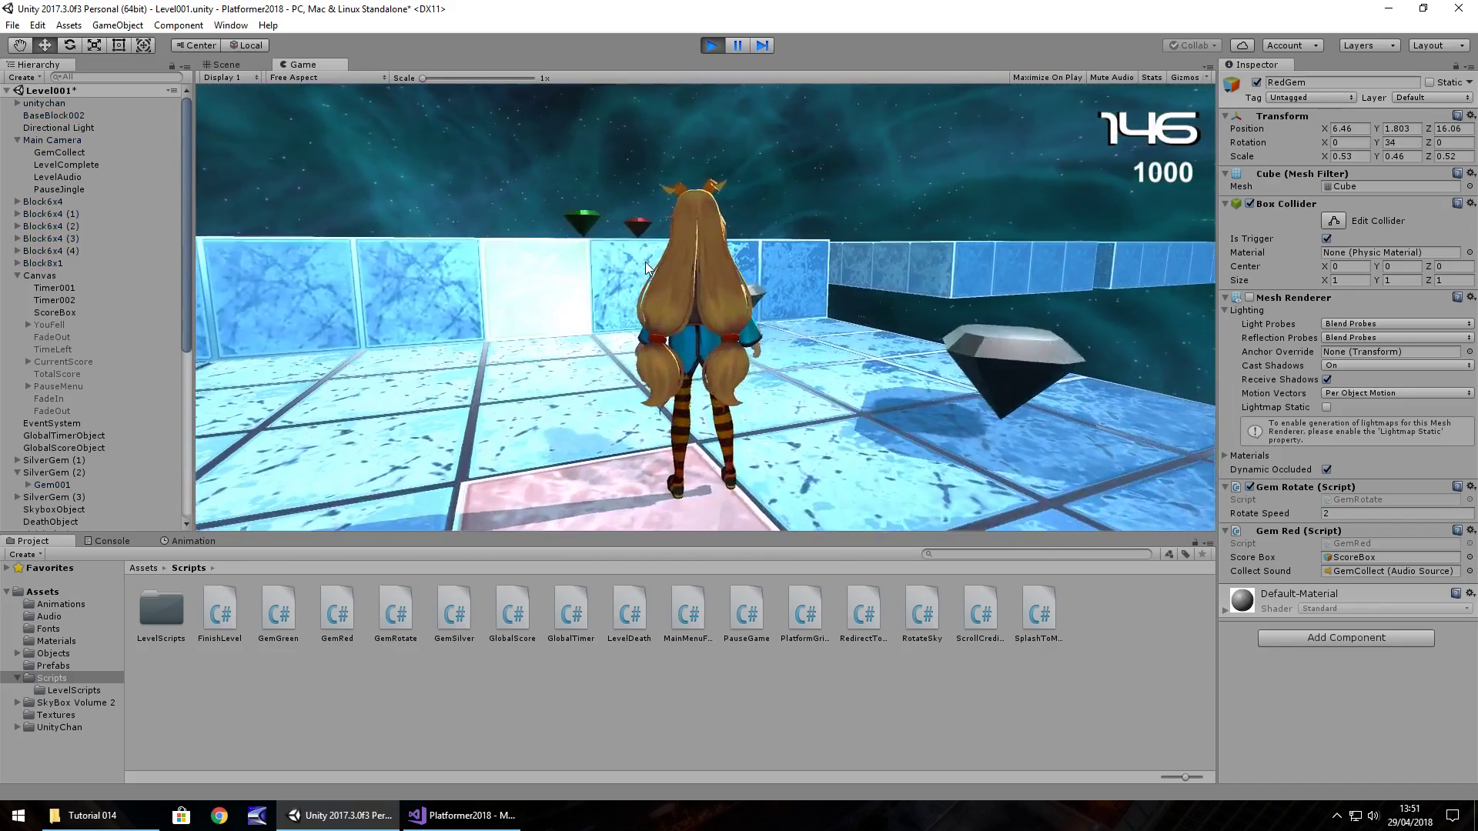
{"action": "key", "text": "space"}
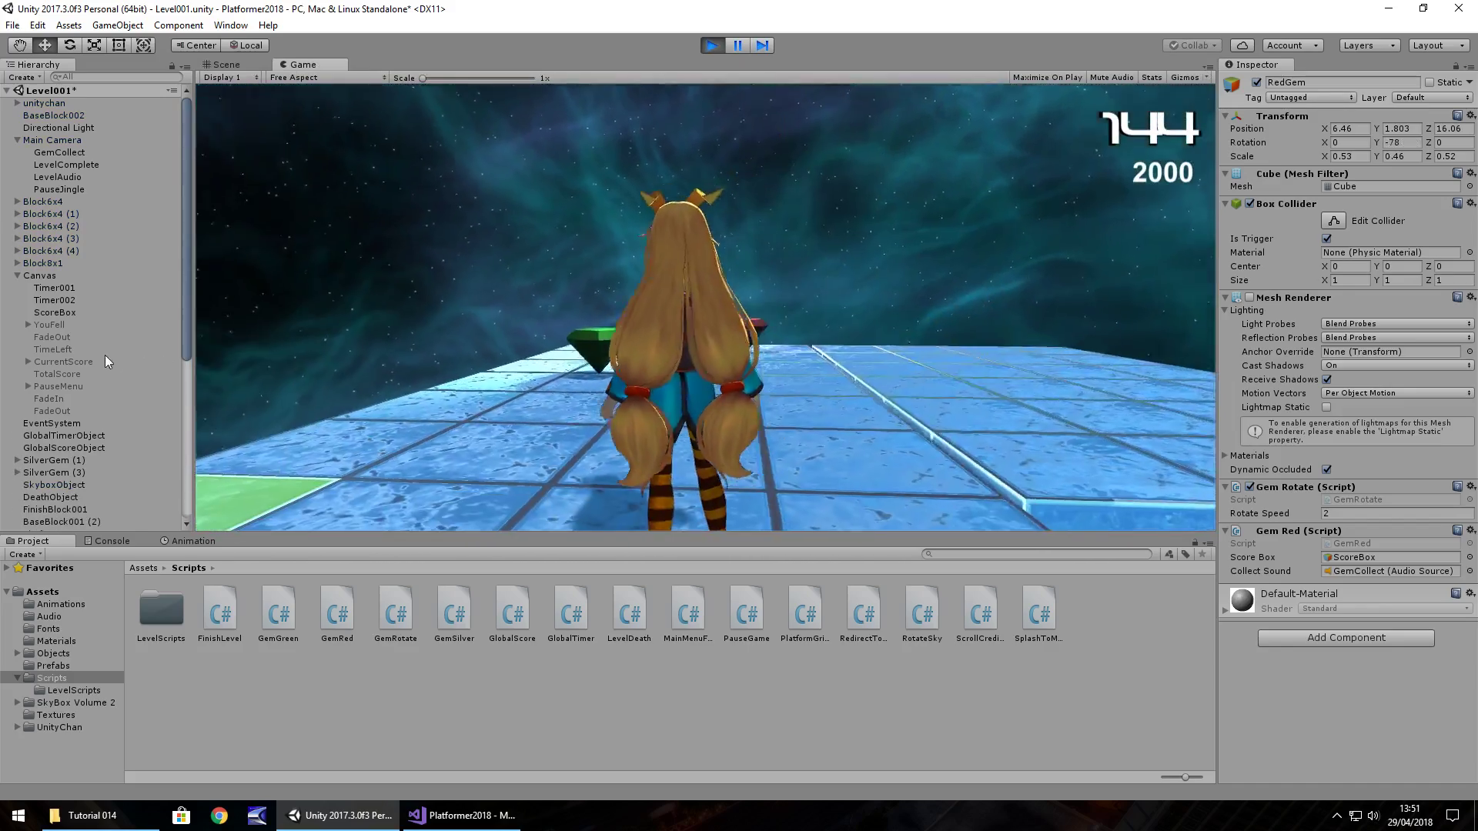
{"action": "key", "text": "Up"}
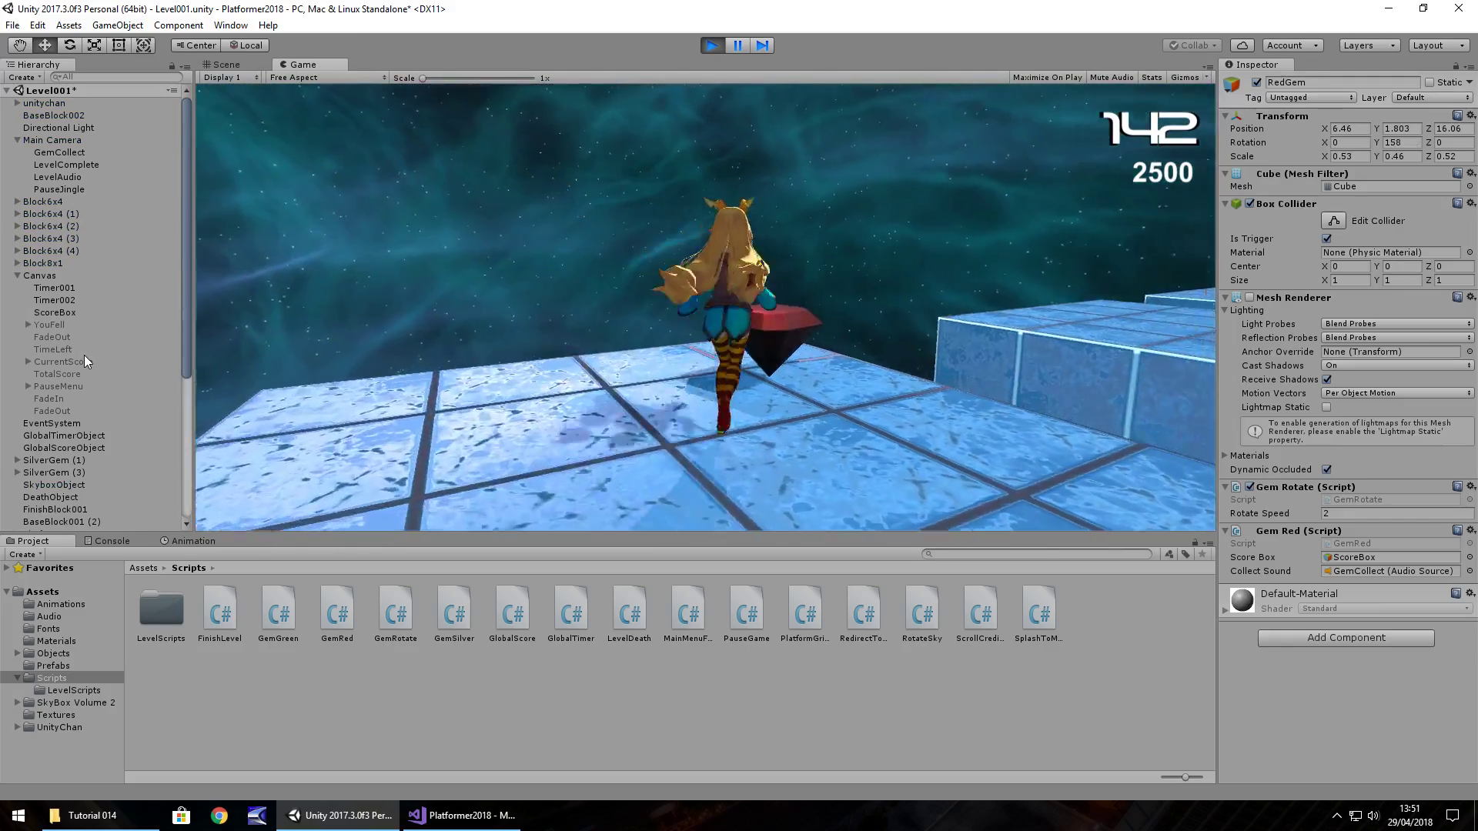
{"action": "key", "text": "Right"}
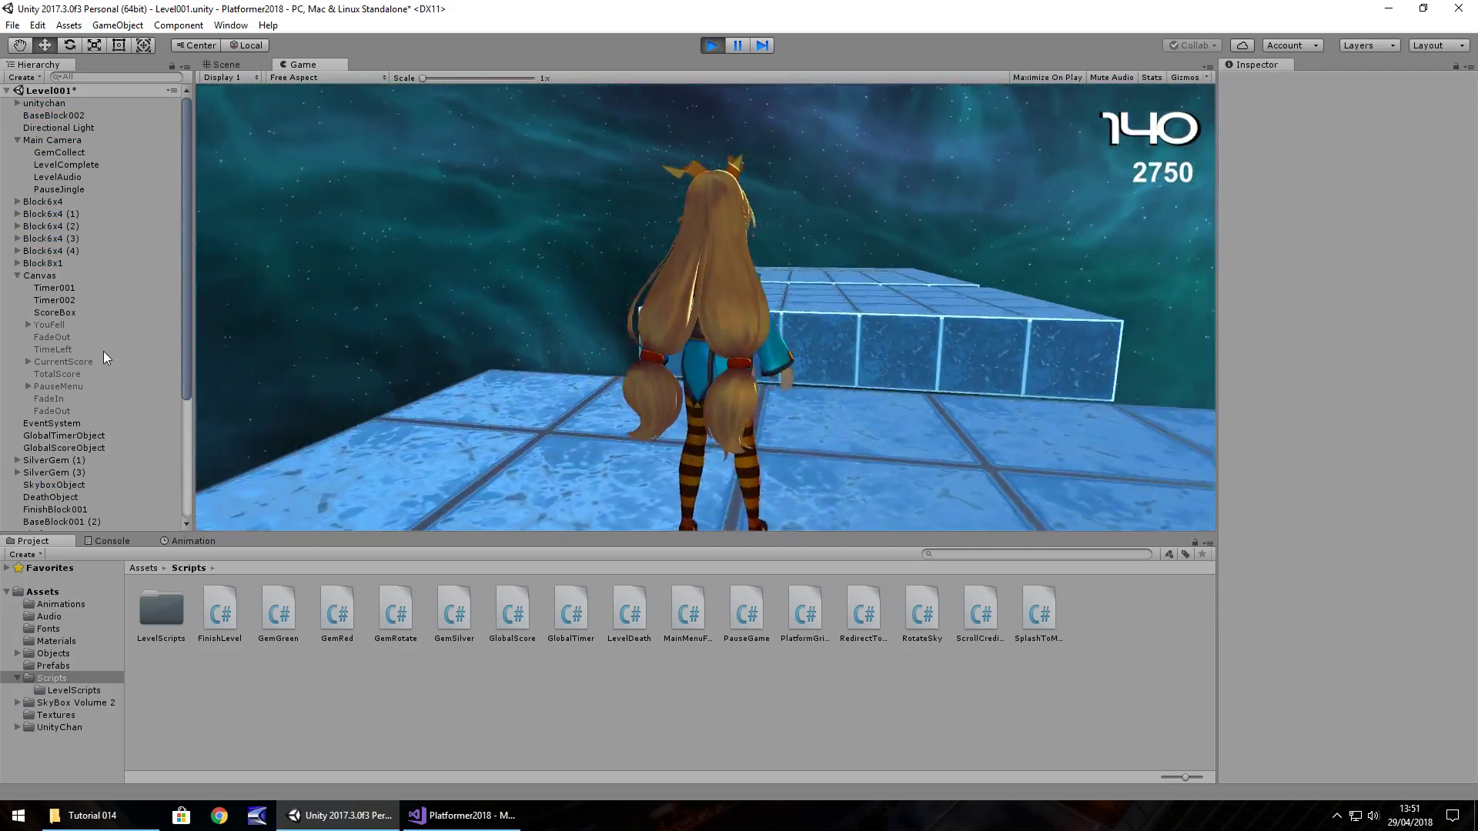
{"action": "key", "text": "space"}
{"action": "key", "text": "Up"}
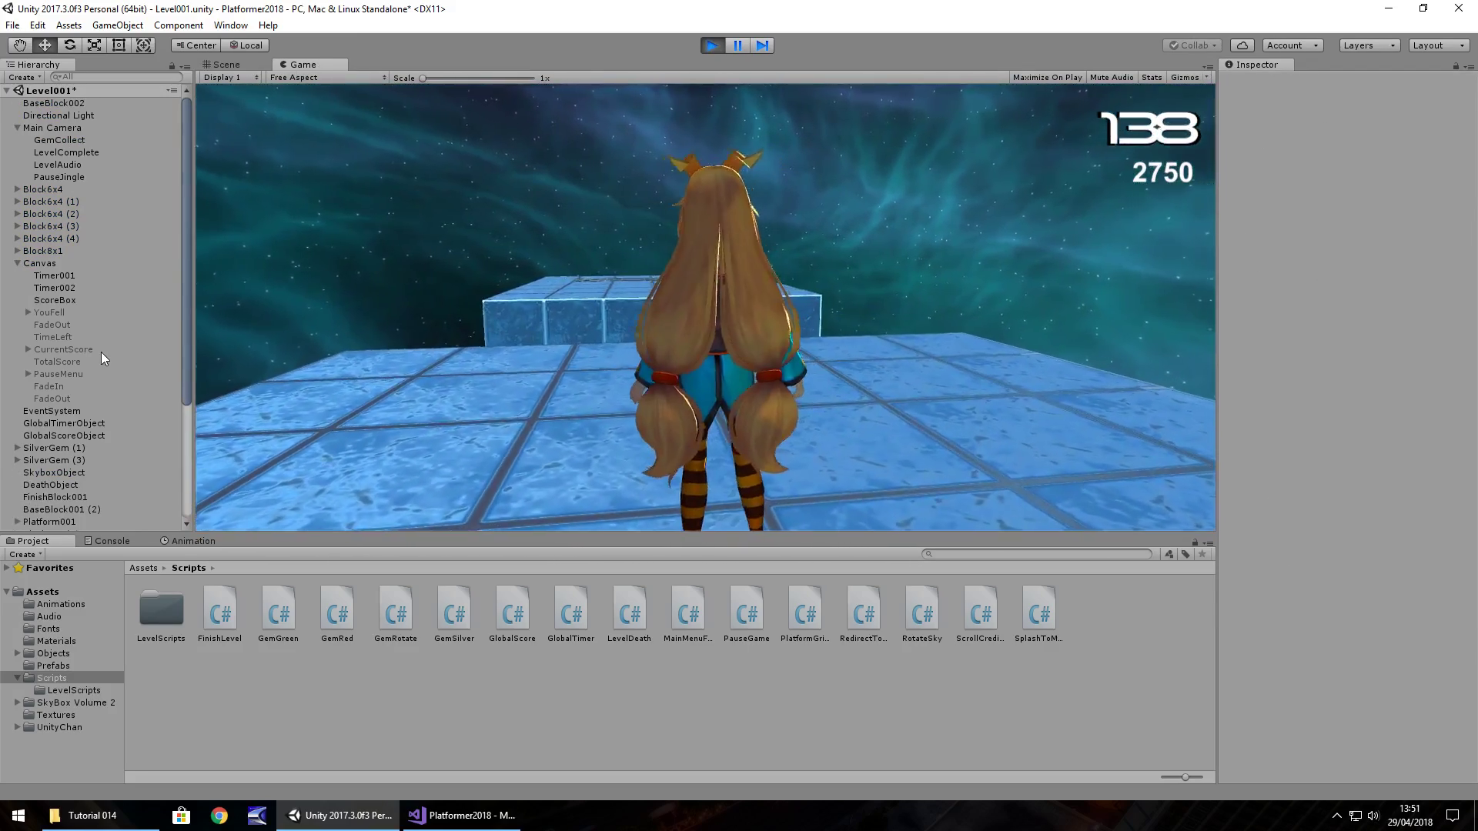
{"action": "key", "text": "Up"}
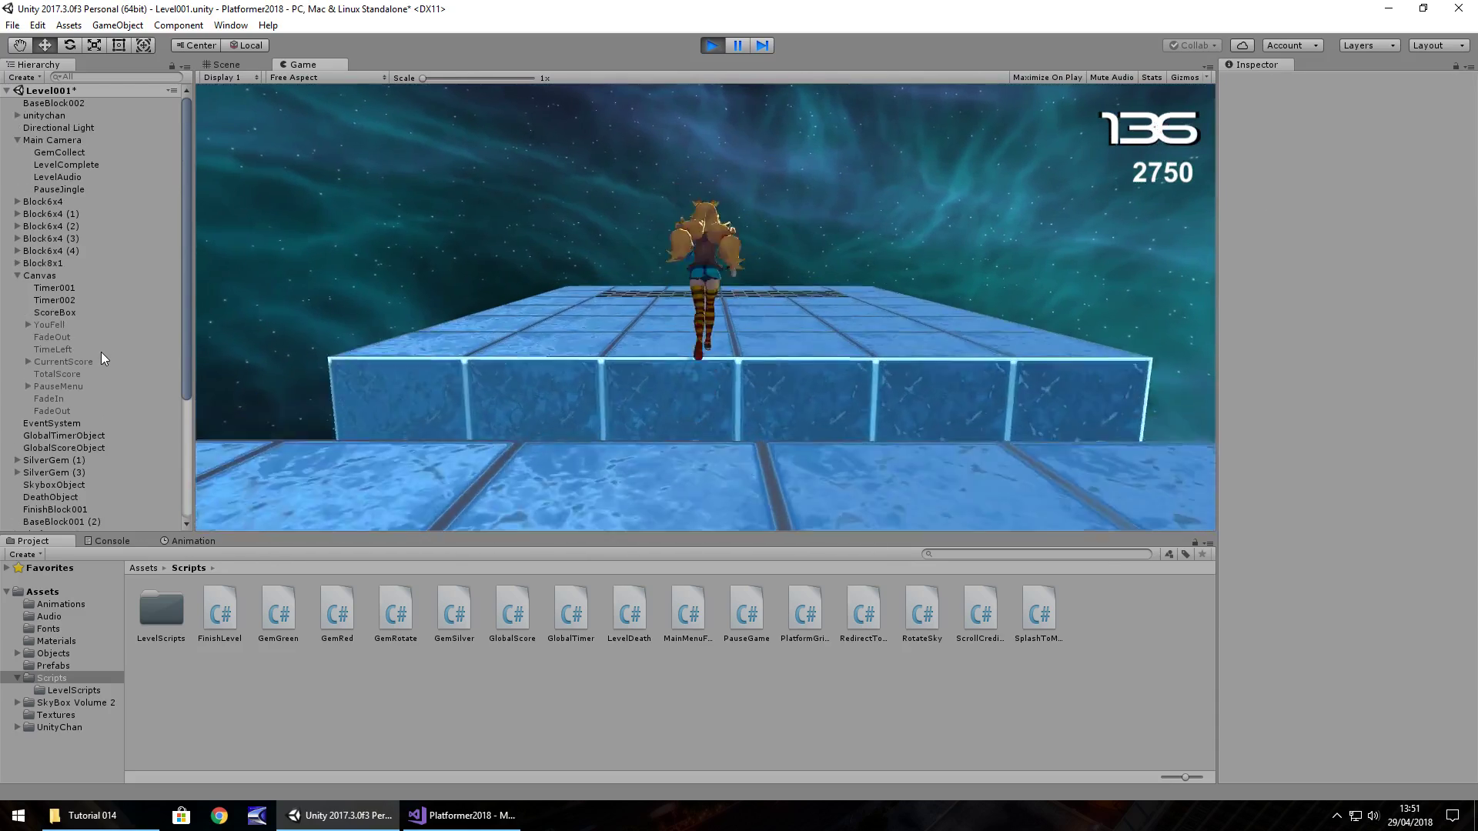
{"action": "key", "text": "Up"}
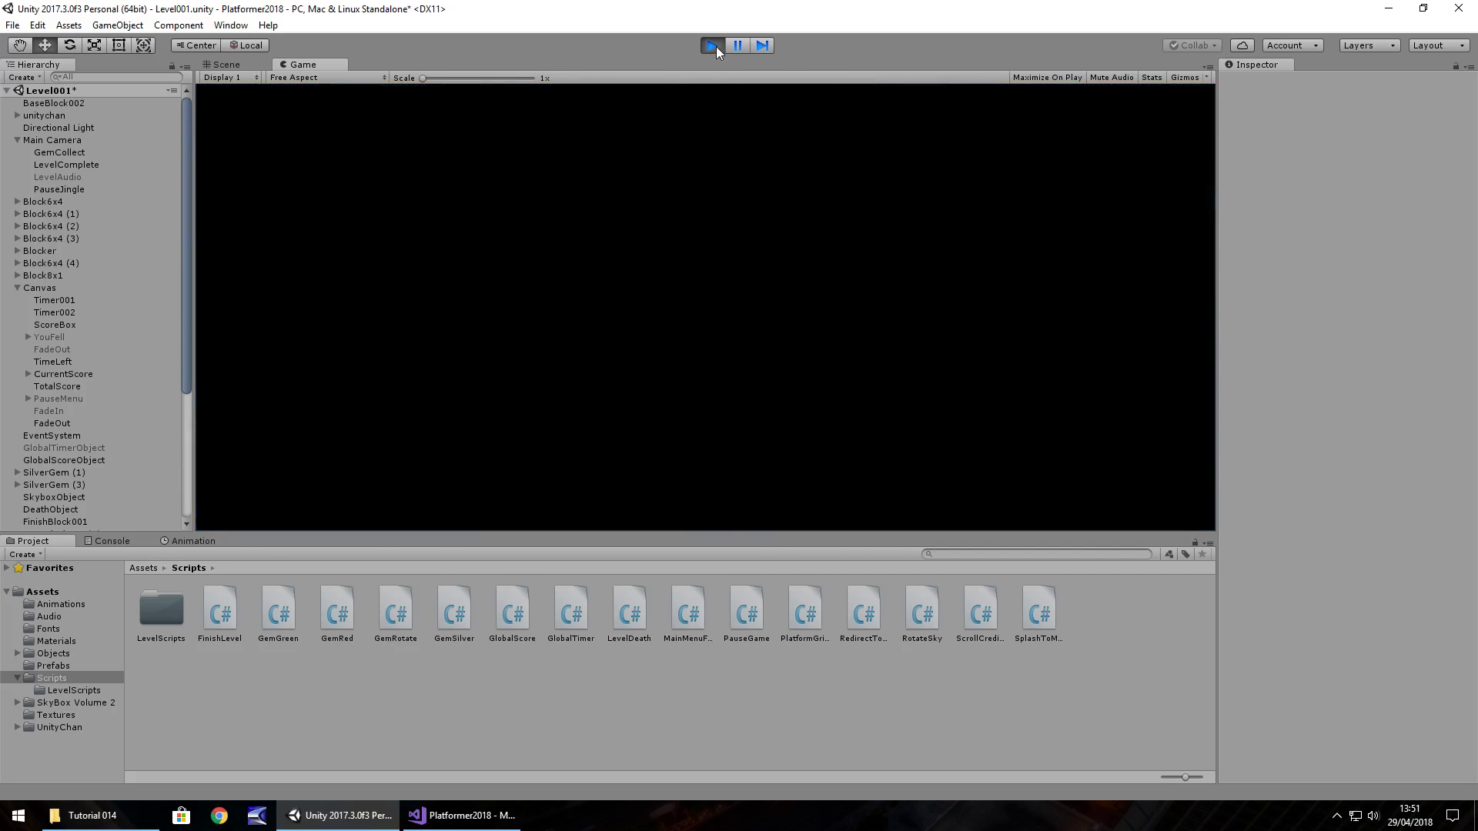
{"action": "left_click", "coordinate": [715, 46]}
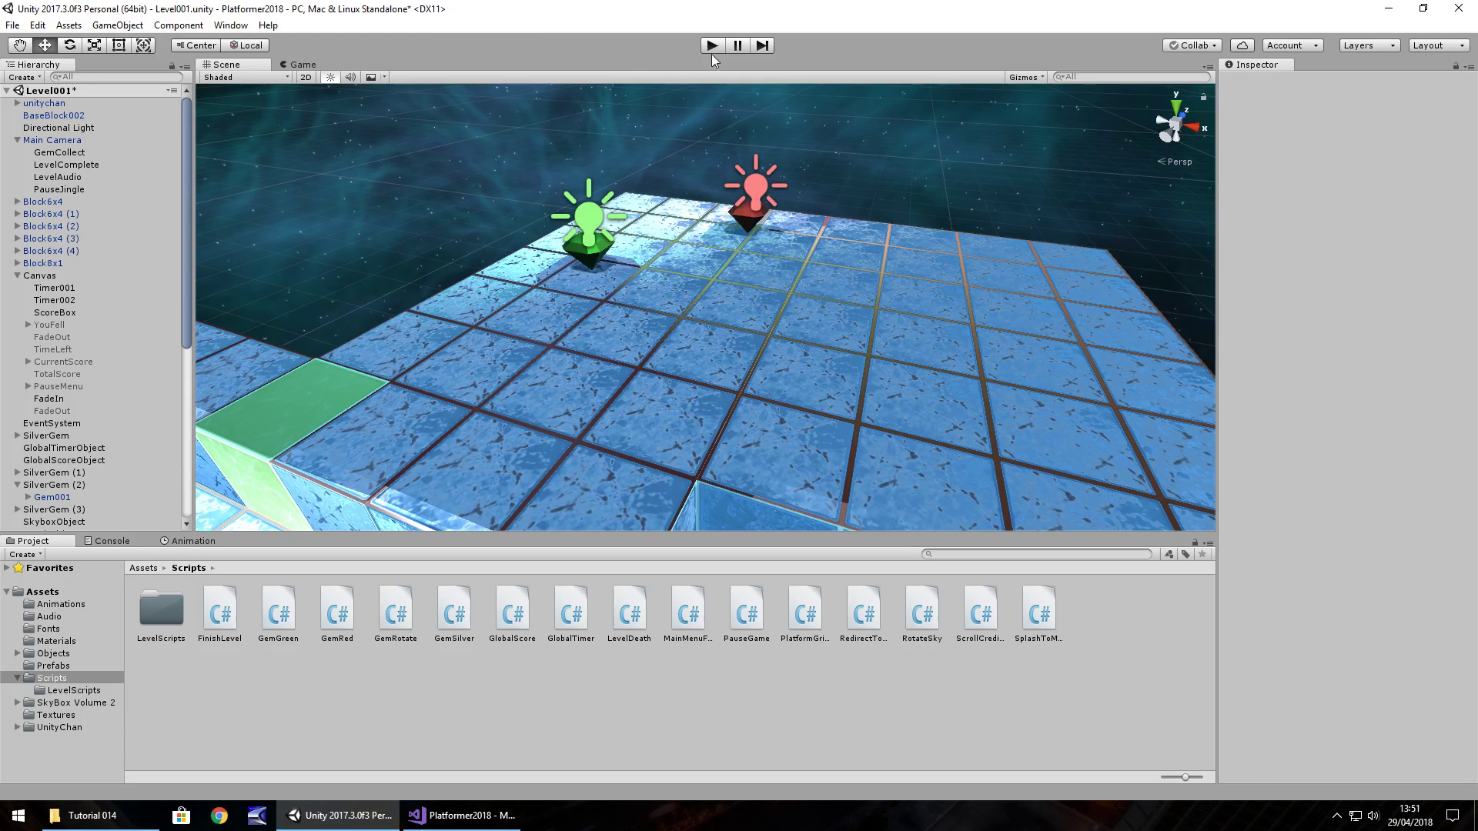
- Run the level once more from the start to check it, and exit play mode
{"action": "left_click", "coordinate": [712, 50]}
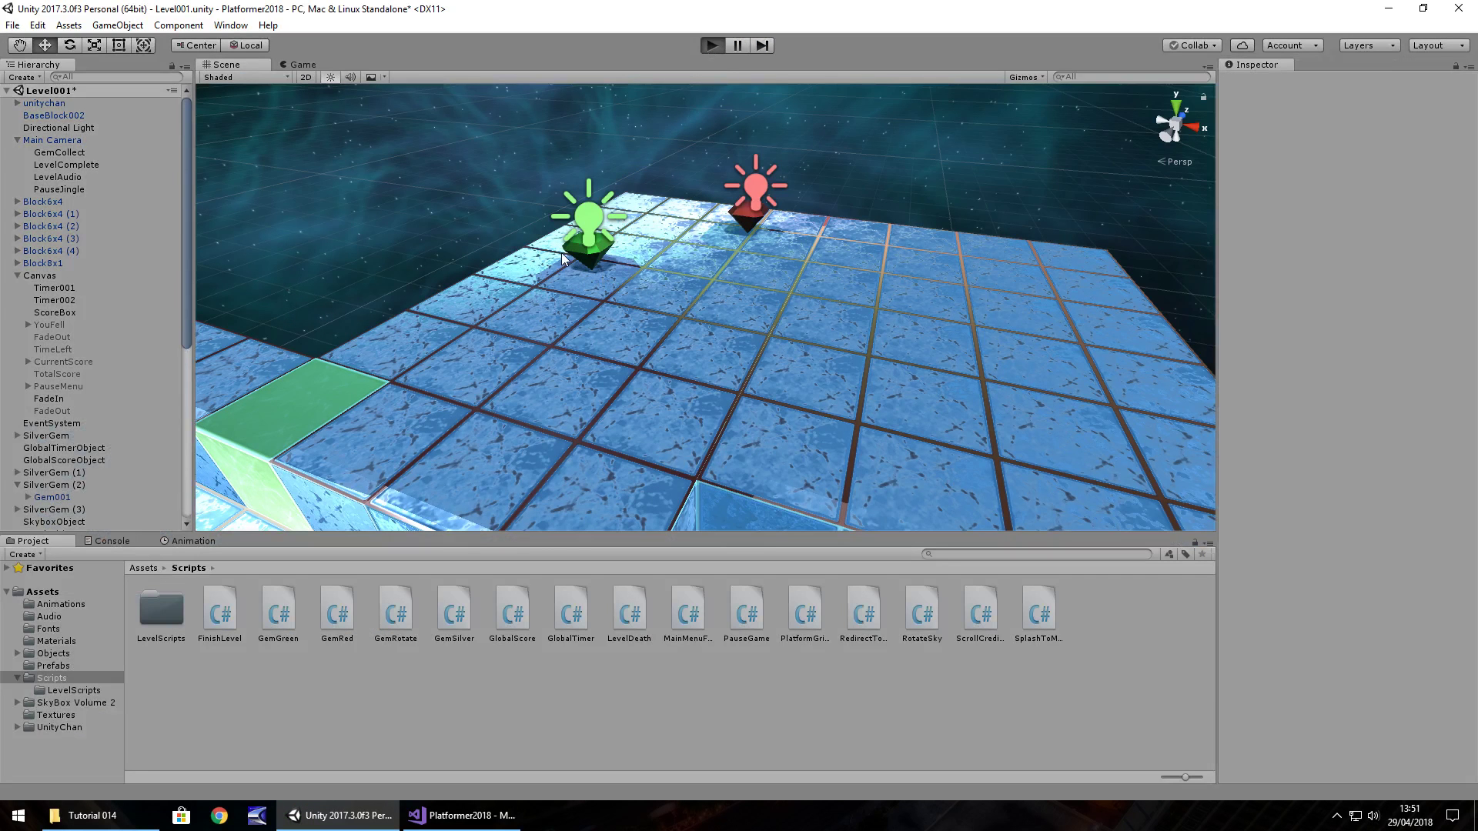
{"action": "key", "text": "Right"}
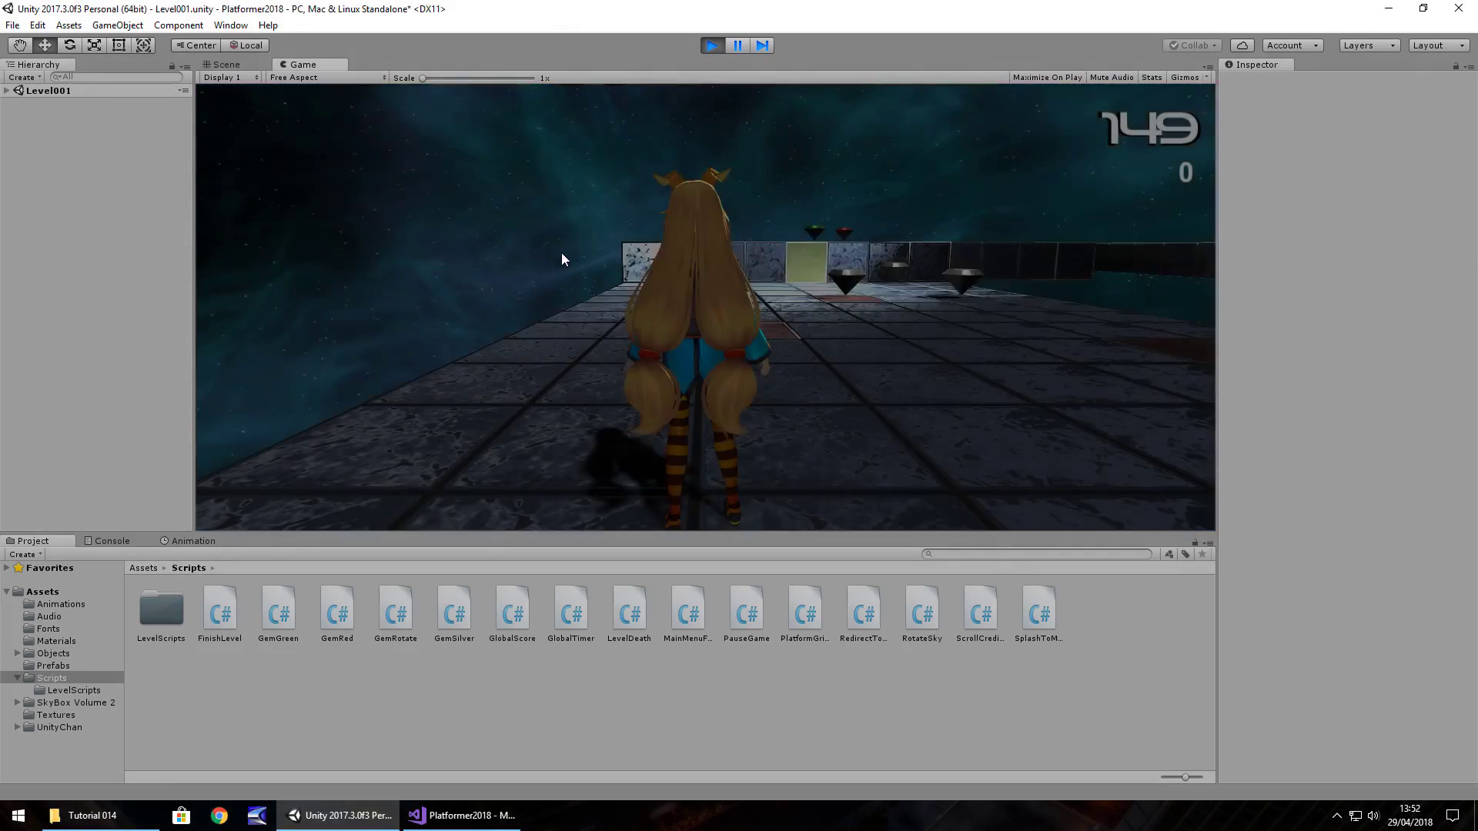
{"action": "key", "text": "ctrl+p"}
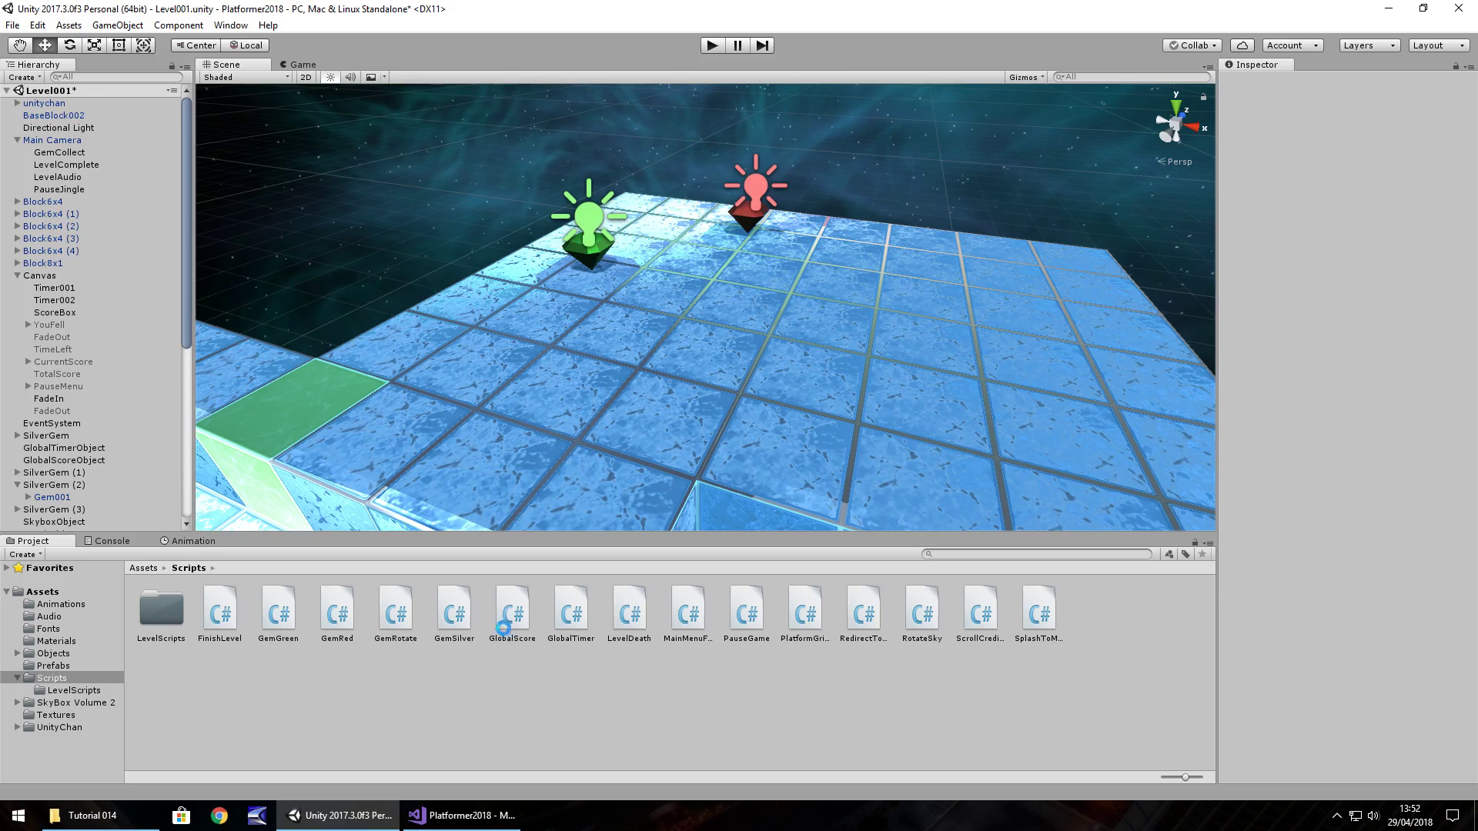
- Save the Level001 scene and open the project's root Assets folder
{"action": "key", "text": "ctrl+s"}
{"action": "left_click", "coordinate": [34, 593]}
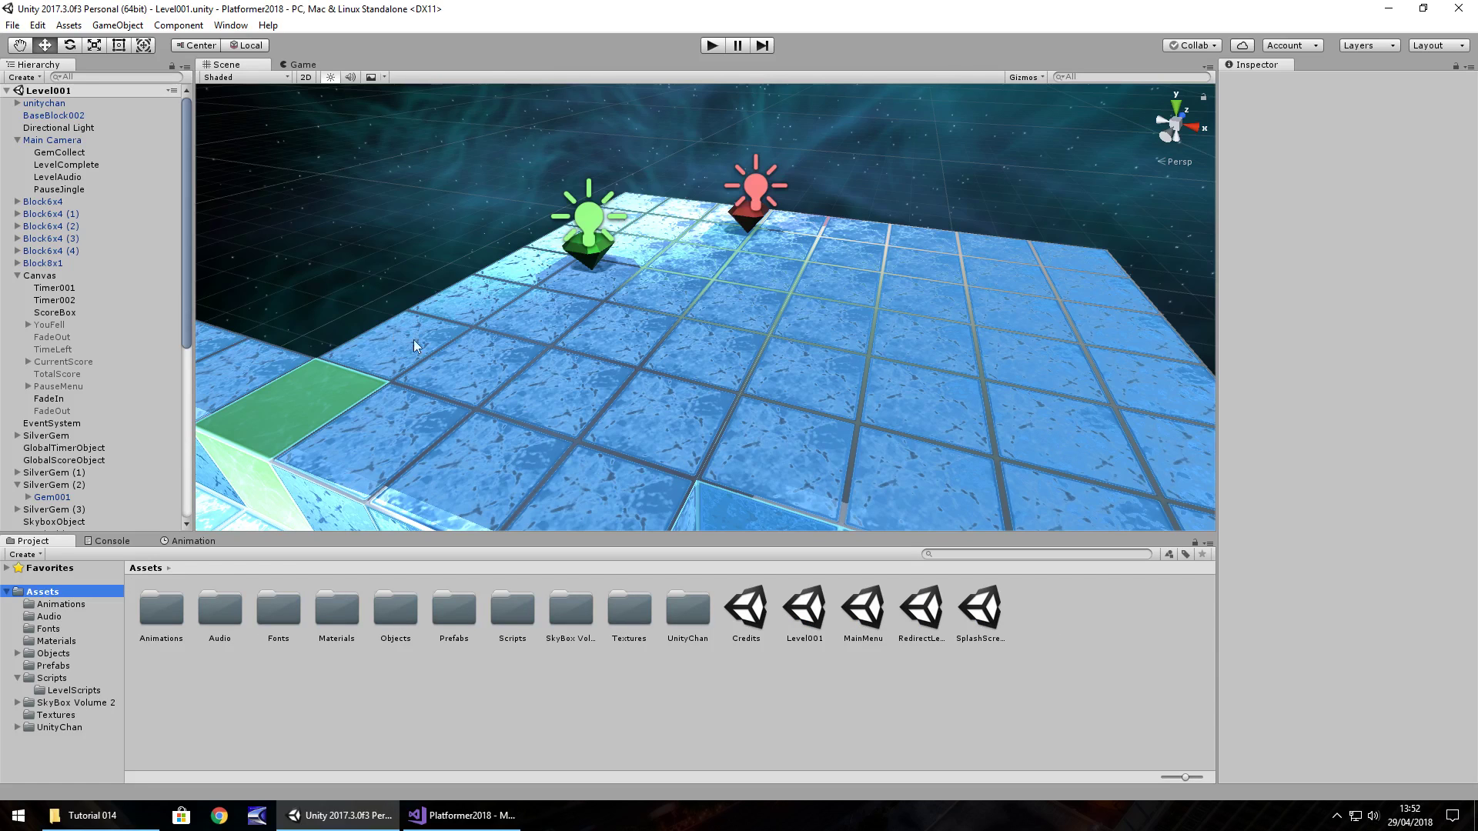
{"action": "left_click", "coordinate": [1092, 684]}
{"action": "right_click", "coordinate": [1087, 638]}
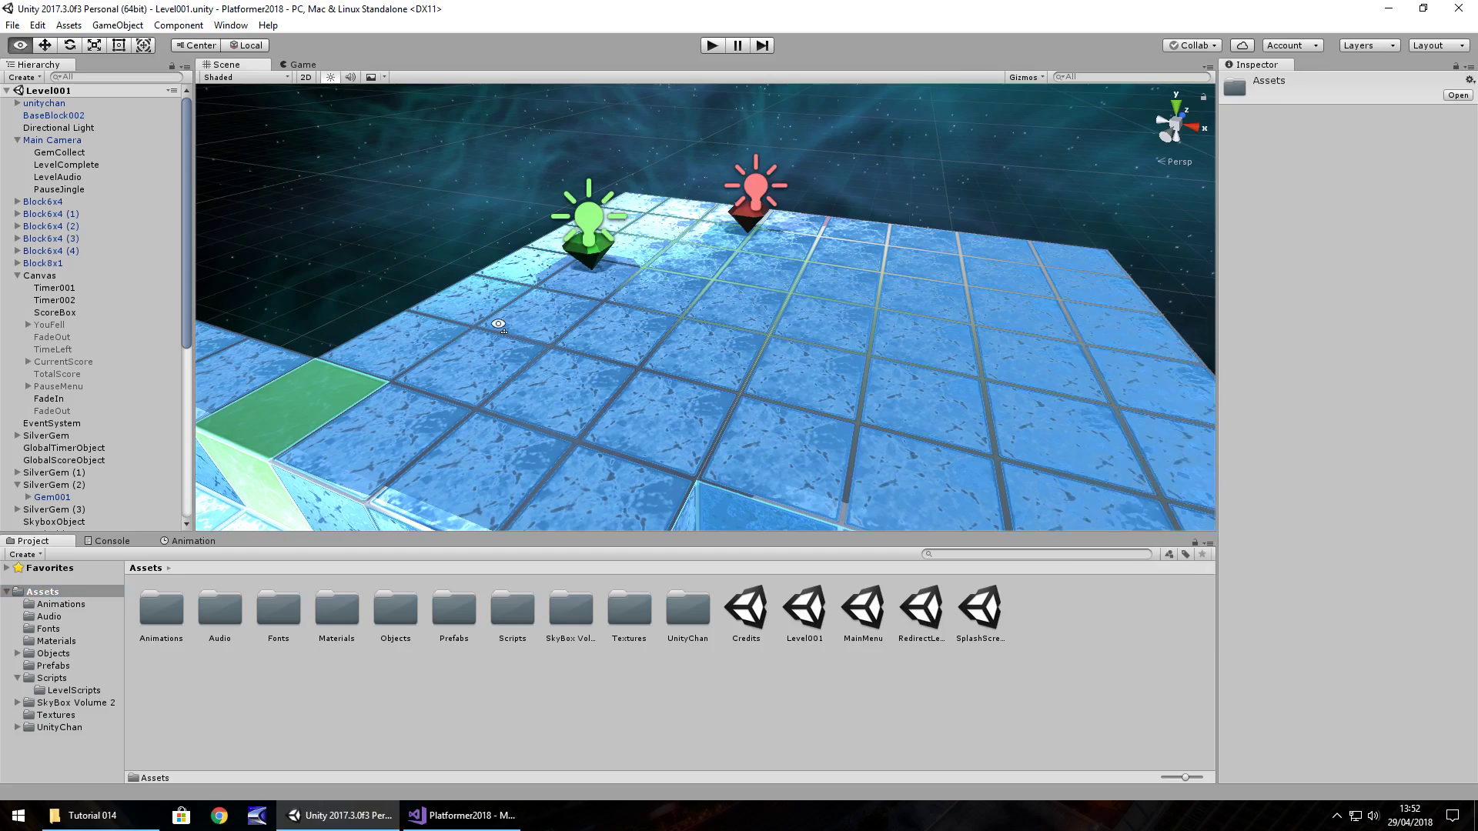
{"action": "left_click_drag", "start_coordinate": [432, 235], "coordinate": [713, 200], "text": "alt"}
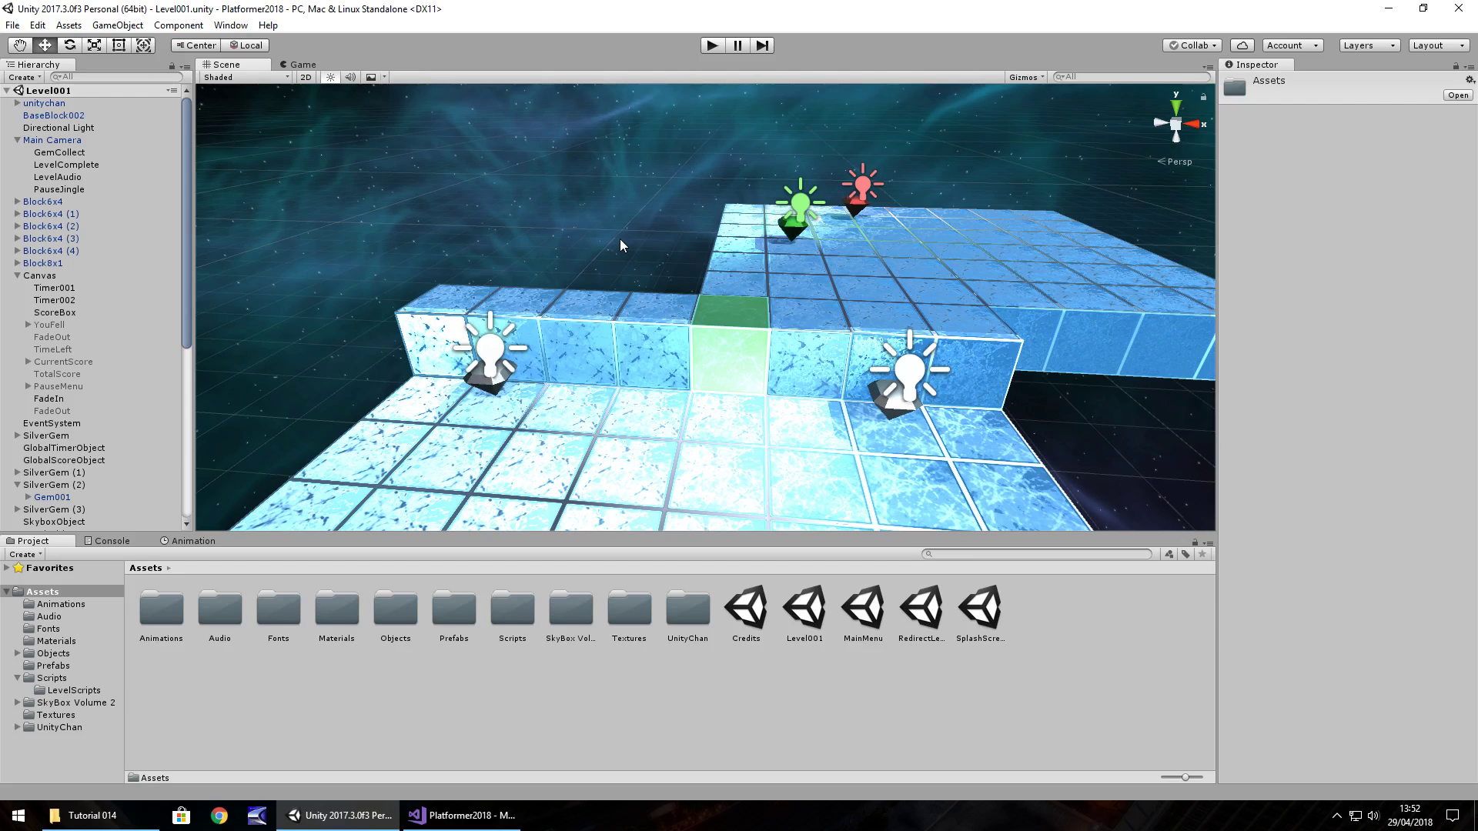
{"action": "right_click_drag", "start_coordinate": [628, 247], "coordinate": [741, 244]}
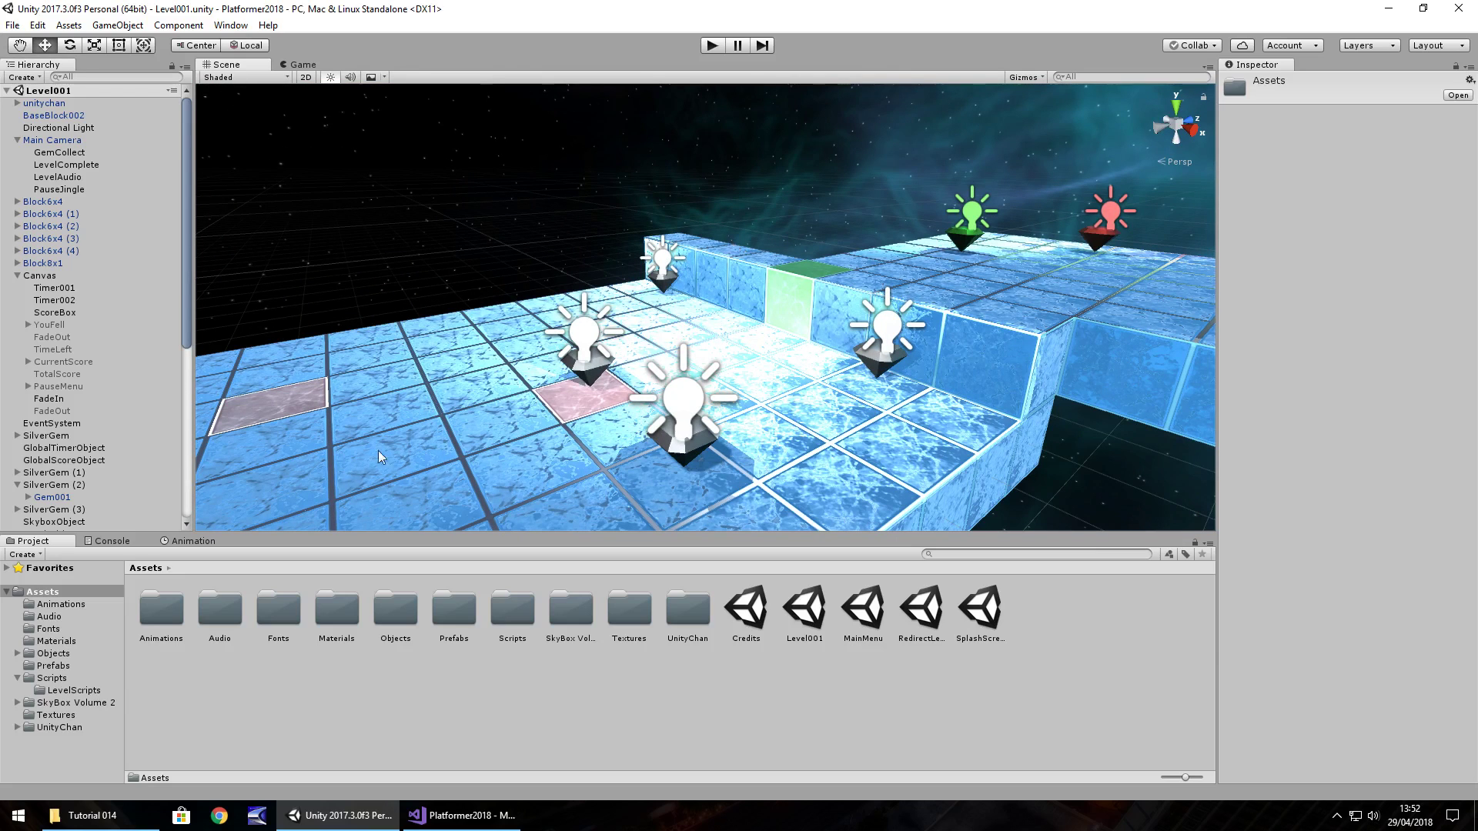
- Duplicate the Level001 scene asset and open the copy for editing
{"action": "left_click", "coordinate": [808, 616]}
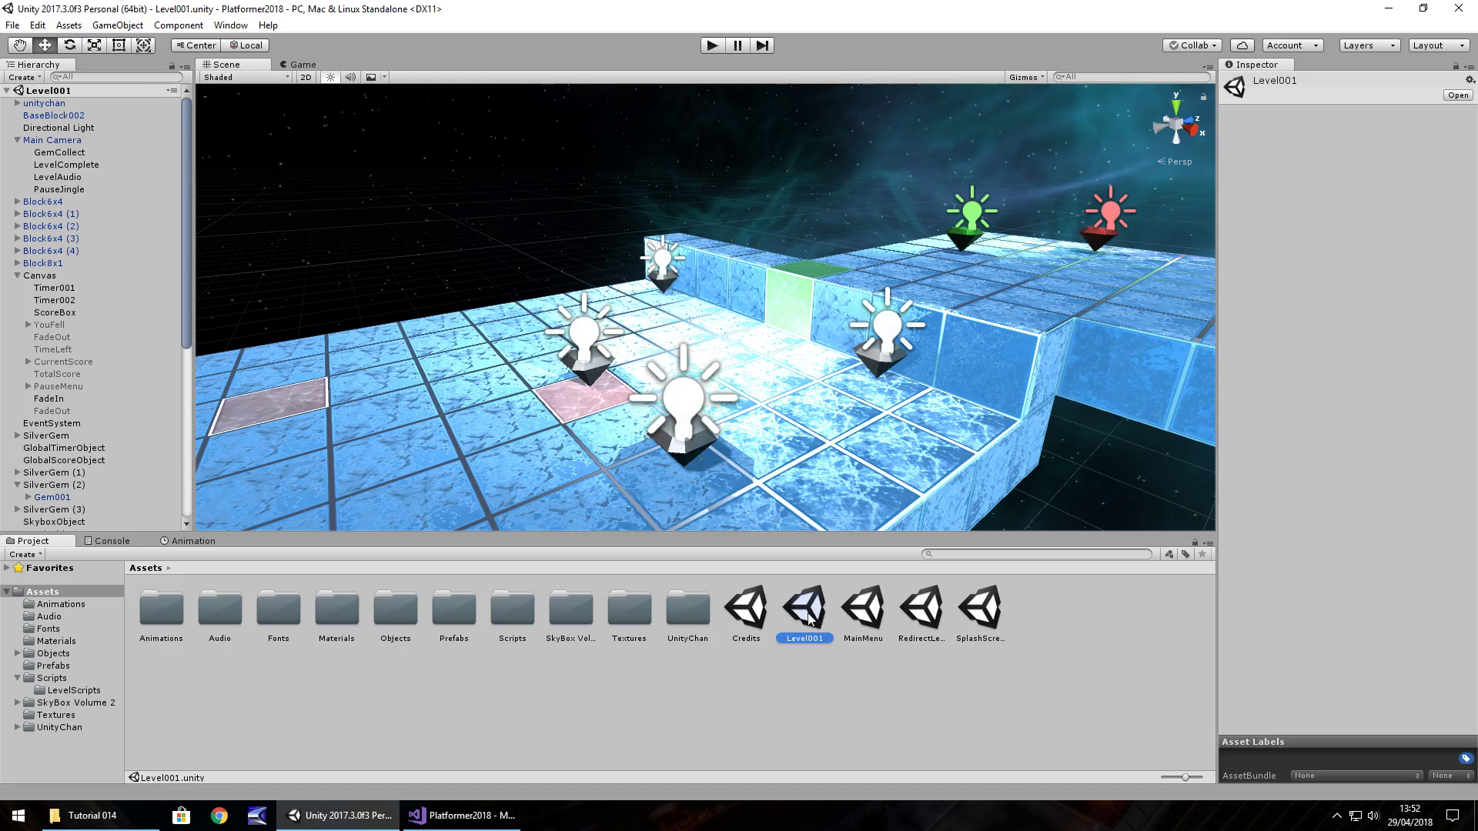
{"action": "key", "text": "ctrl+d"}
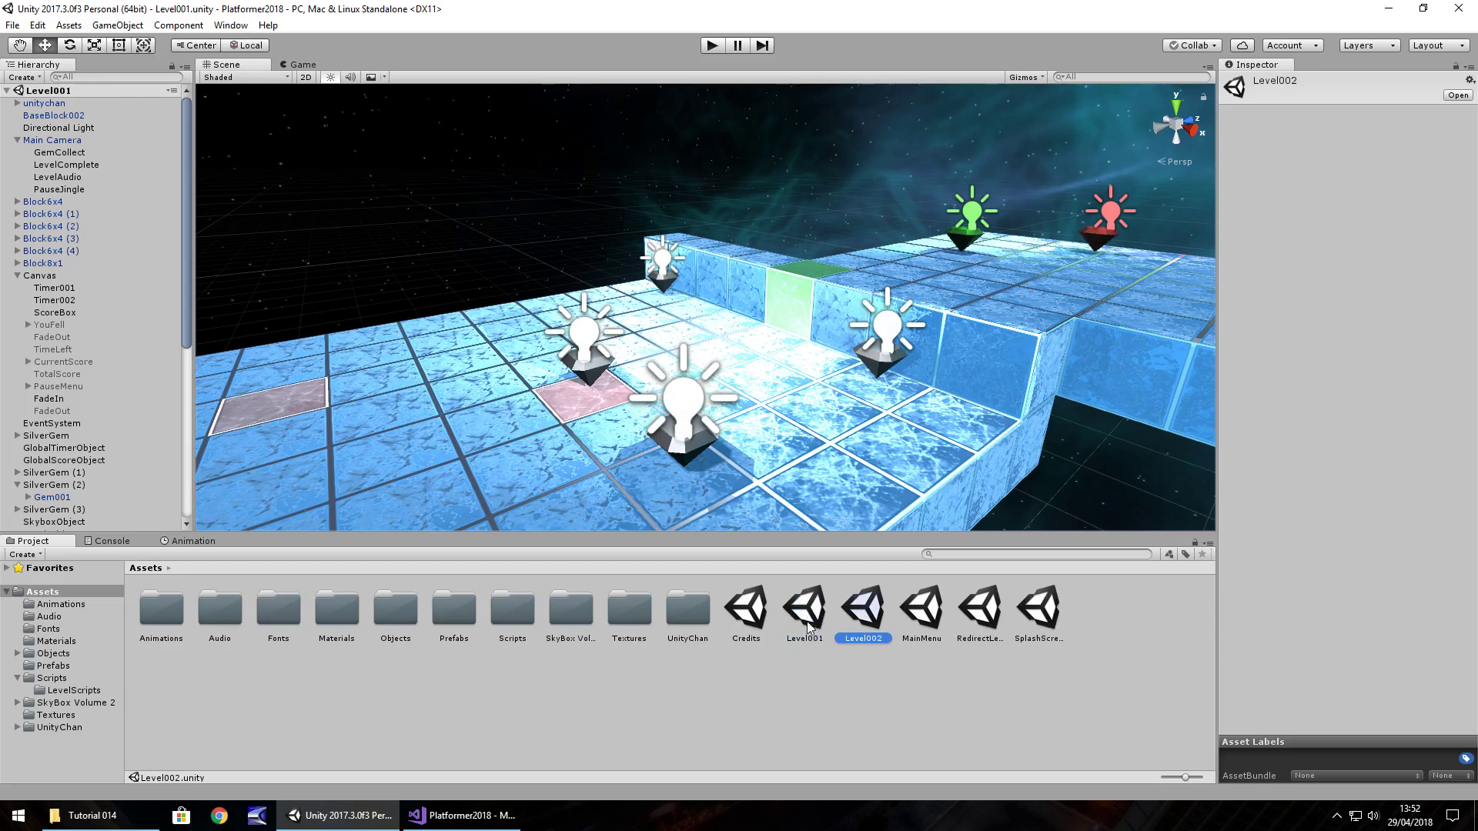
{"action": "double_click", "coordinate": [864, 612]}
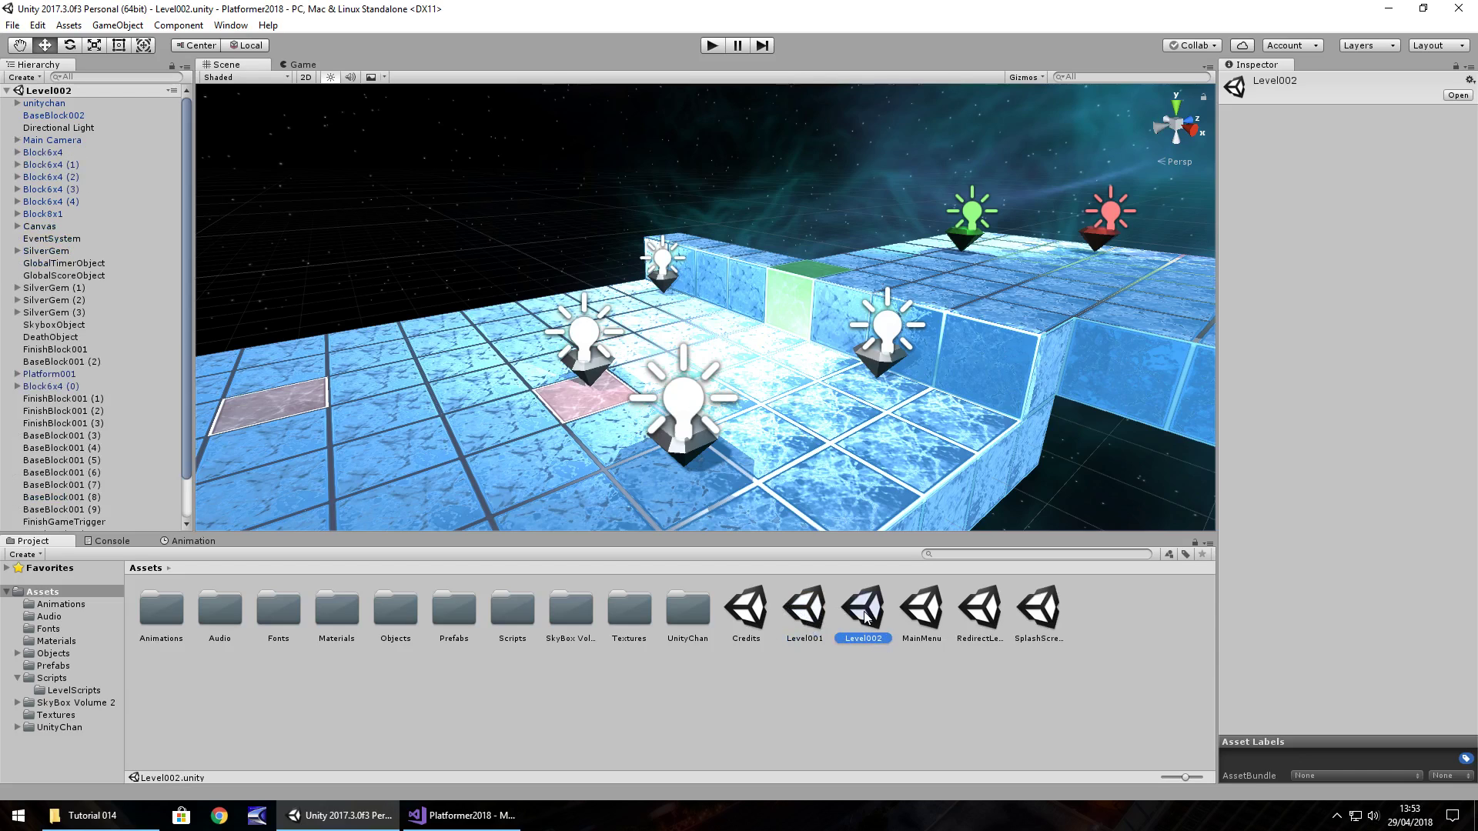
- Duplicate Block6x4 (1) and move the copy along the X axis to 0.27, beside the original floor block
{"action": "right_click_drag", "start_coordinate": [428, 321], "coordinate": [636, 301]}
{"action": "left_click", "coordinate": [688, 260]}
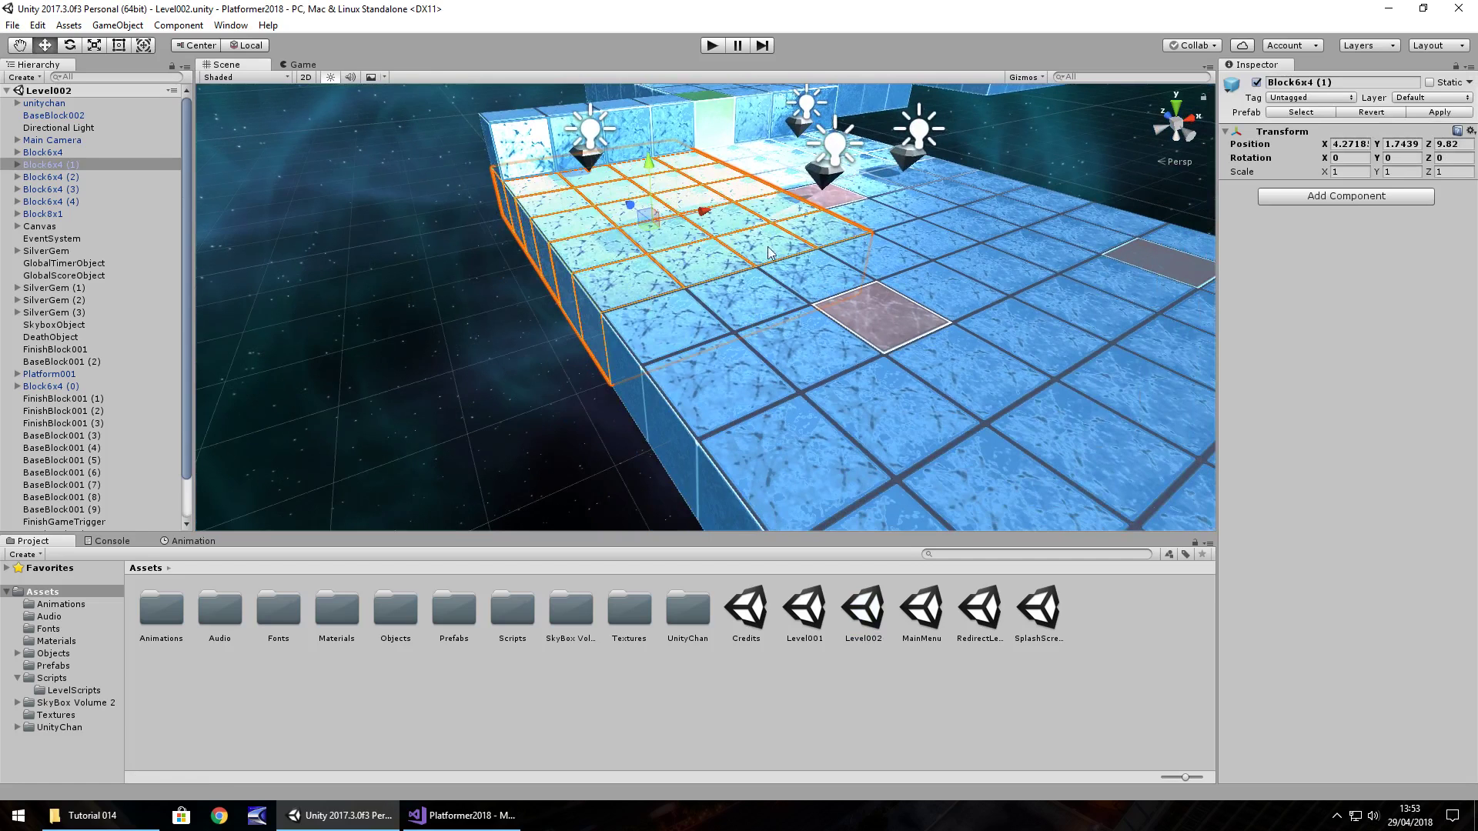
{"action": "key", "text": "ctrl+d"}
{"action": "left_click_drag", "start_coordinate": [697, 221], "coordinate": [511, 260]}
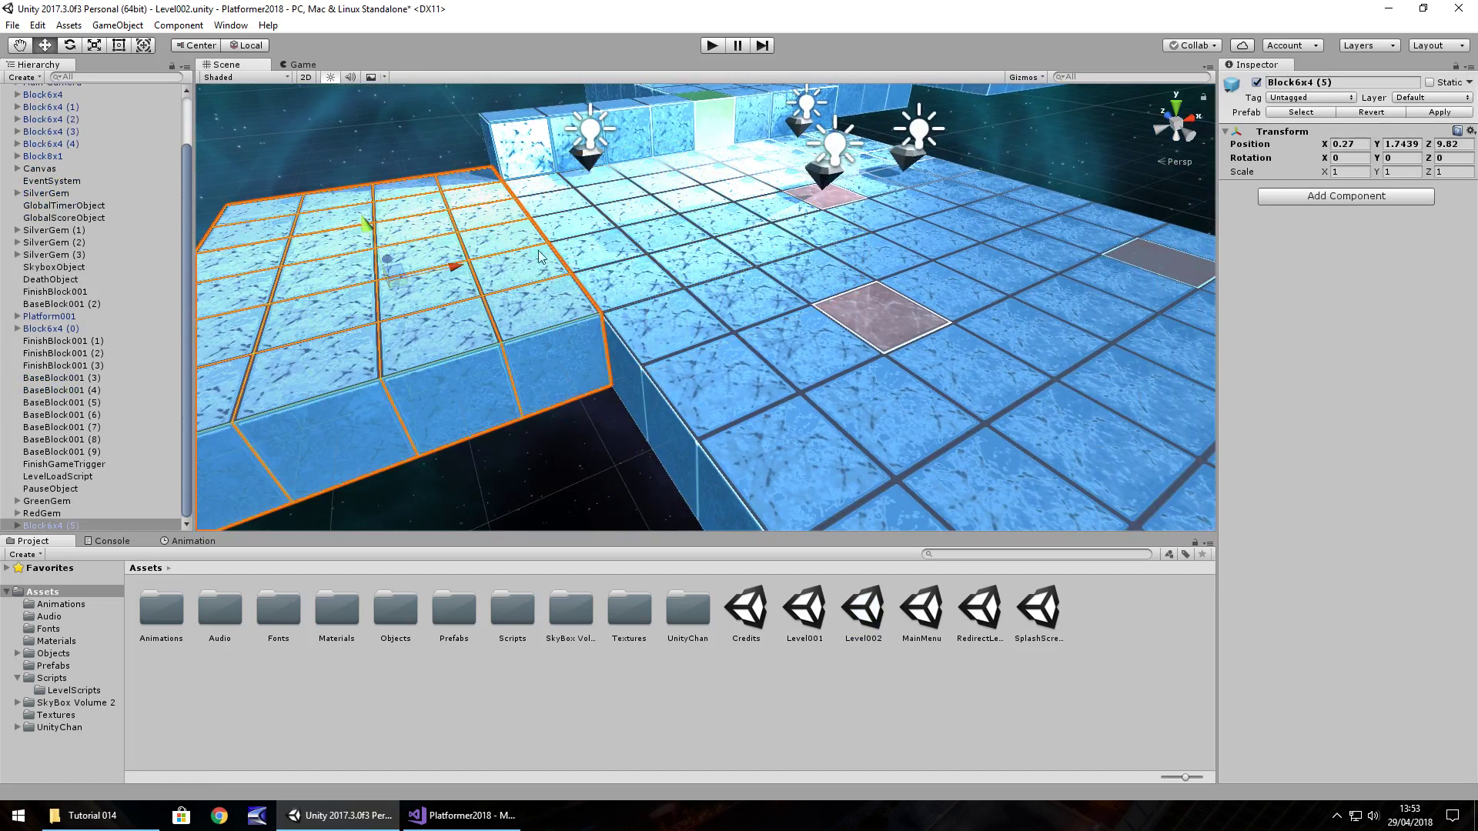
- Delete the SilverGem (1) and SilverGem (2) objects from the new level
{"action": "left_click", "coordinate": [827, 181]}
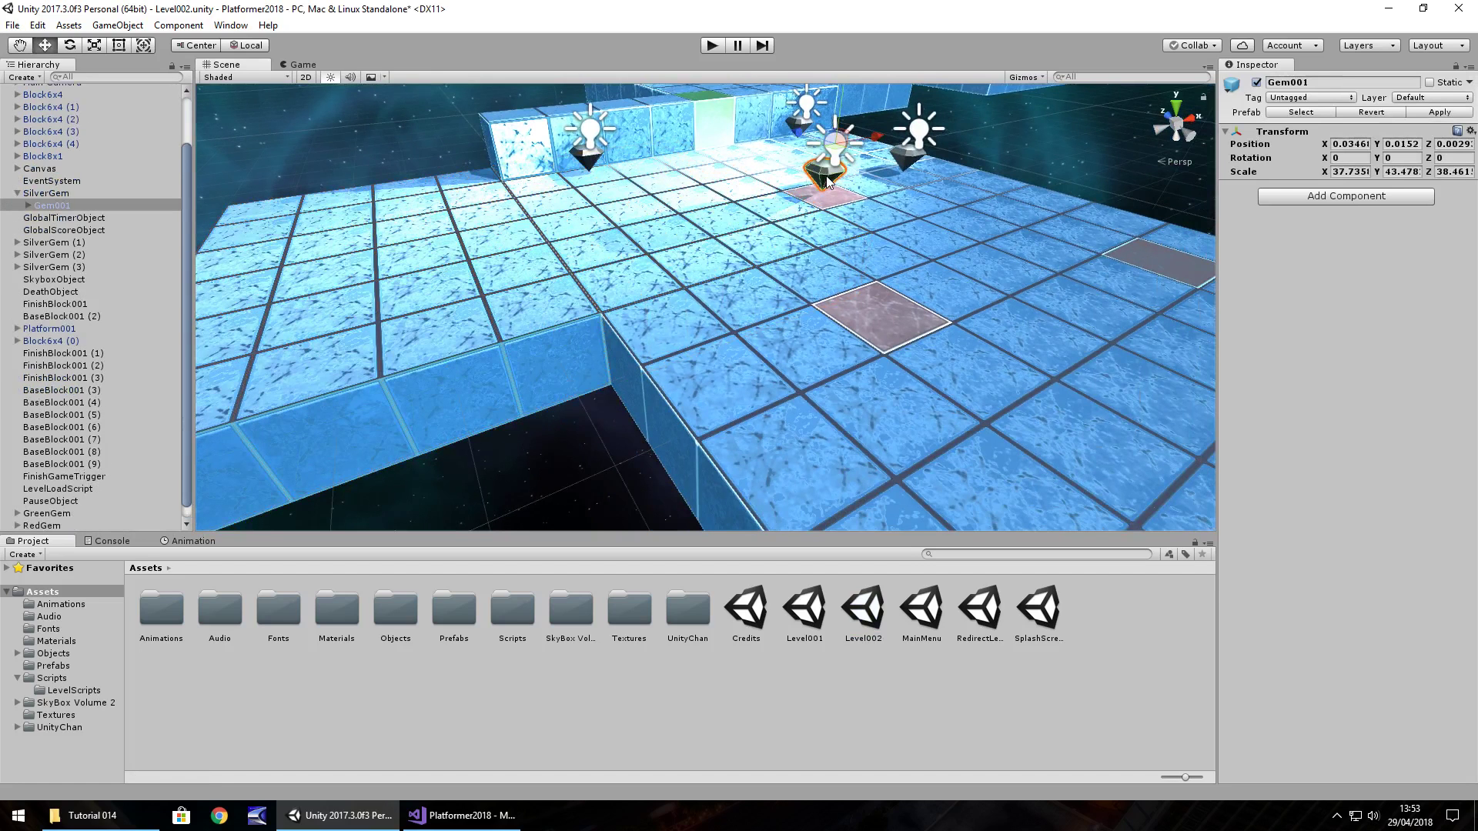
{"action": "left_click", "coordinate": [48, 196]}
{"action": "left_click", "coordinate": [77, 244]}
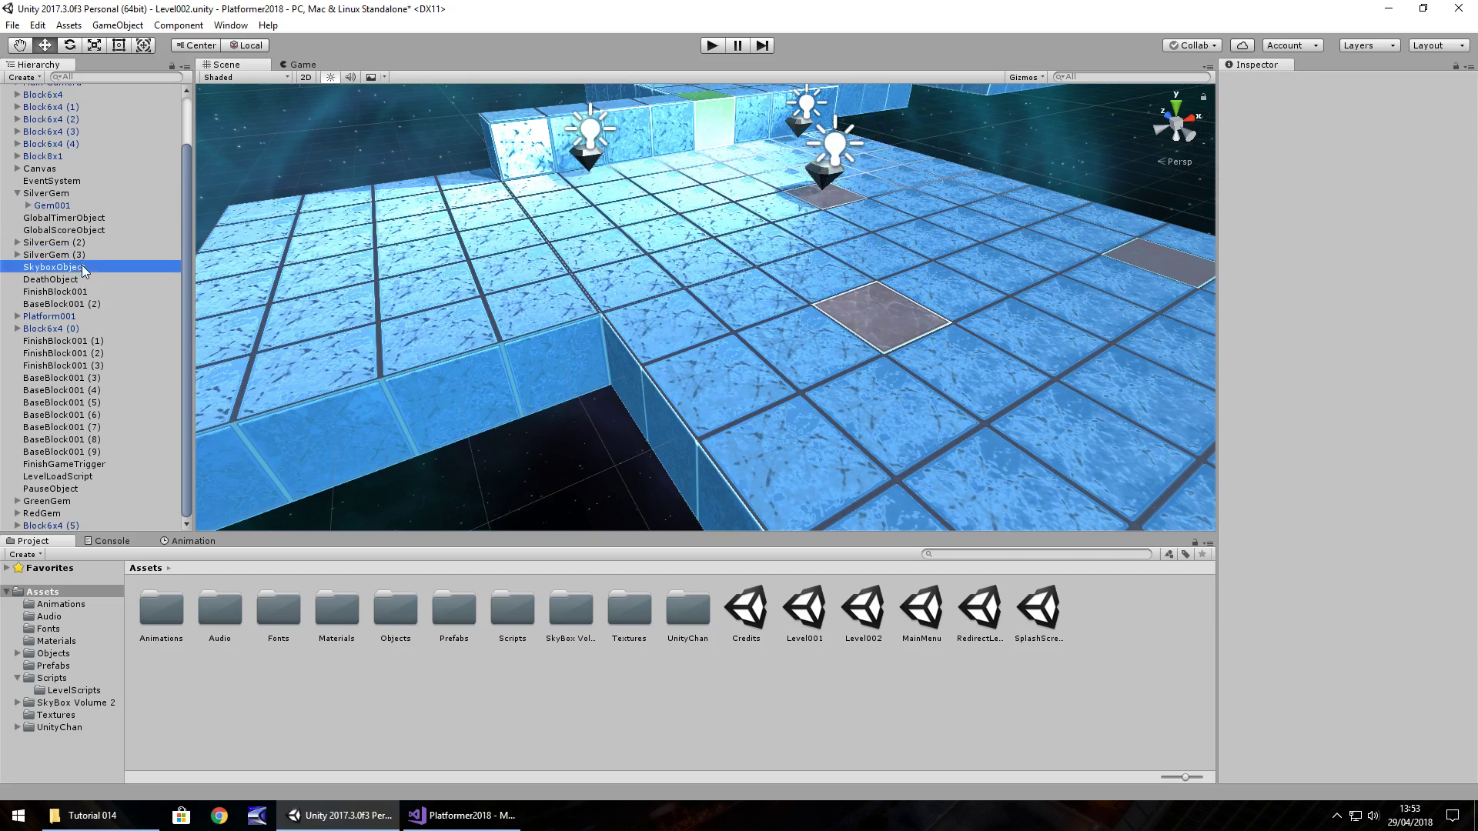
{"action": "left_click", "coordinate": [156, 254], "text": "shift"}
{"action": "key", "text": "Delete"}
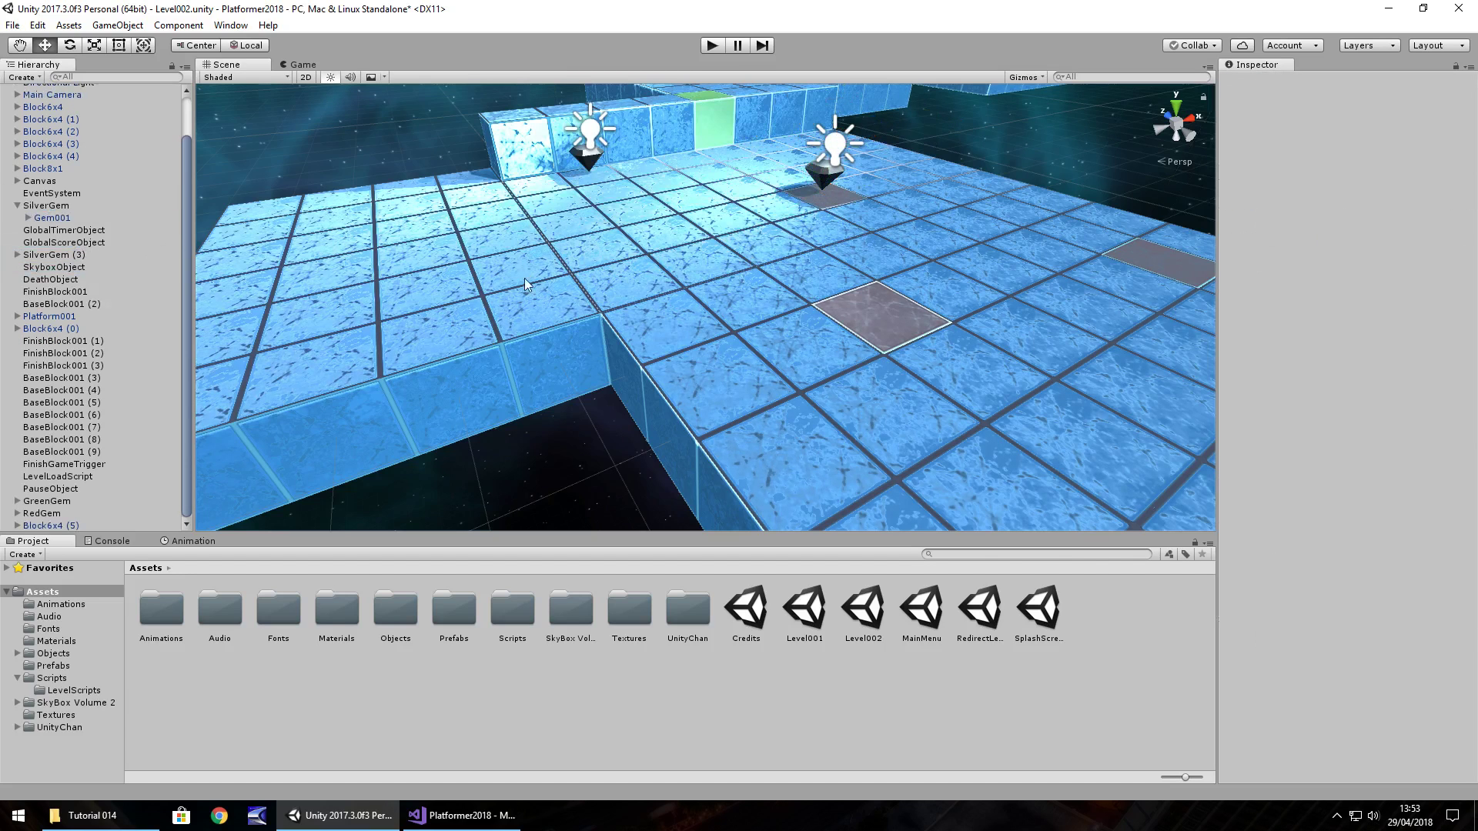
- Duplicate the GreenGem object and move the copy to X 6.96, Y 0.8, Z 5.56
{"action": "scroll", "coordinate": [542, 280], "scroll_direction": "down", "scroll_amount": 3}
{"action": "left_click", "coordinate": [710, 174]}
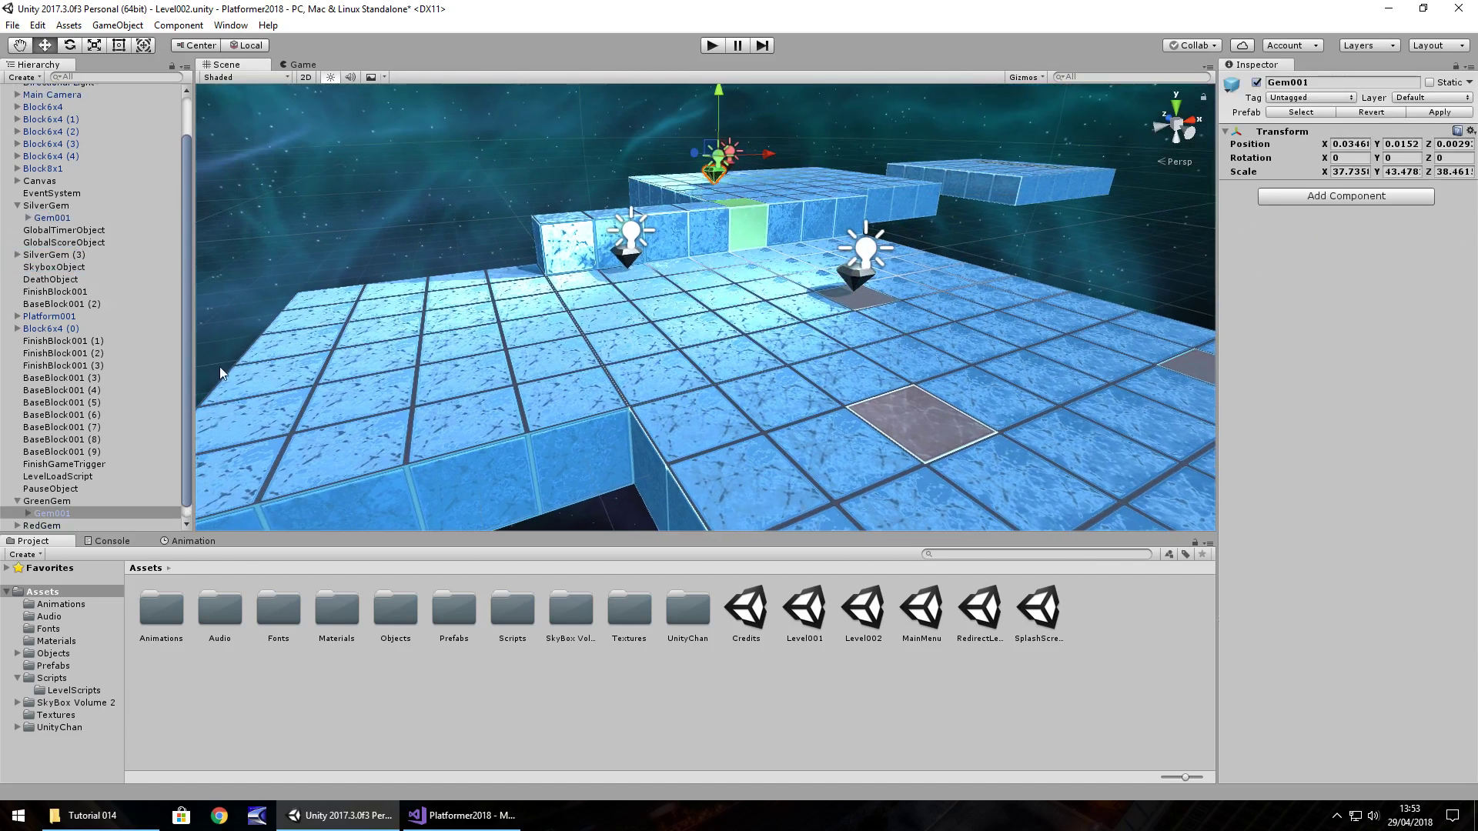
{"action": "left_click", "coordinate": [65, 504]}
{"action": "key", "text": "ctrl+d"}
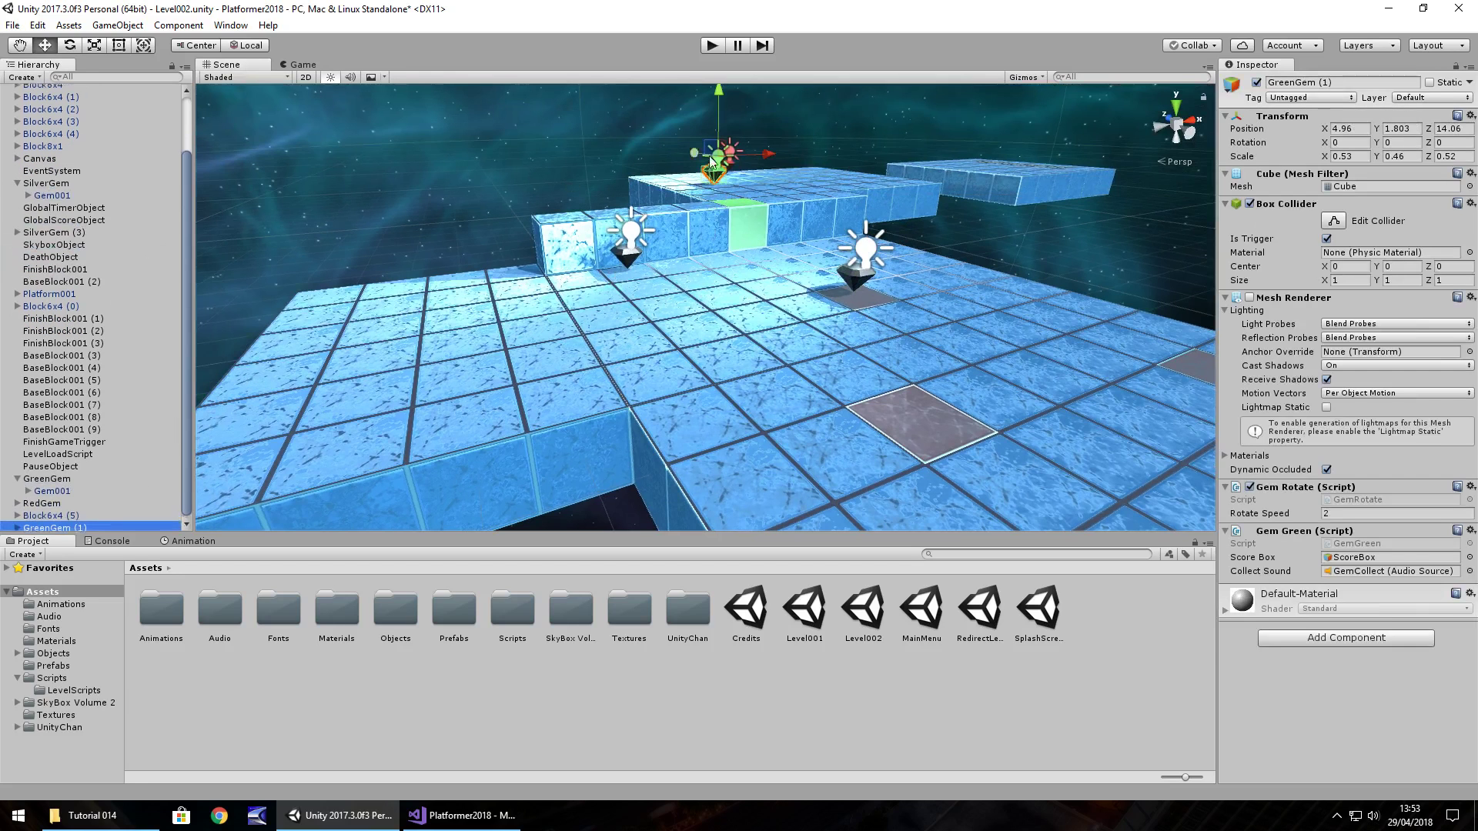
{"action": "left_click_drag", "start_coordinate": [692, 156], "coordinate": [824, 214]}
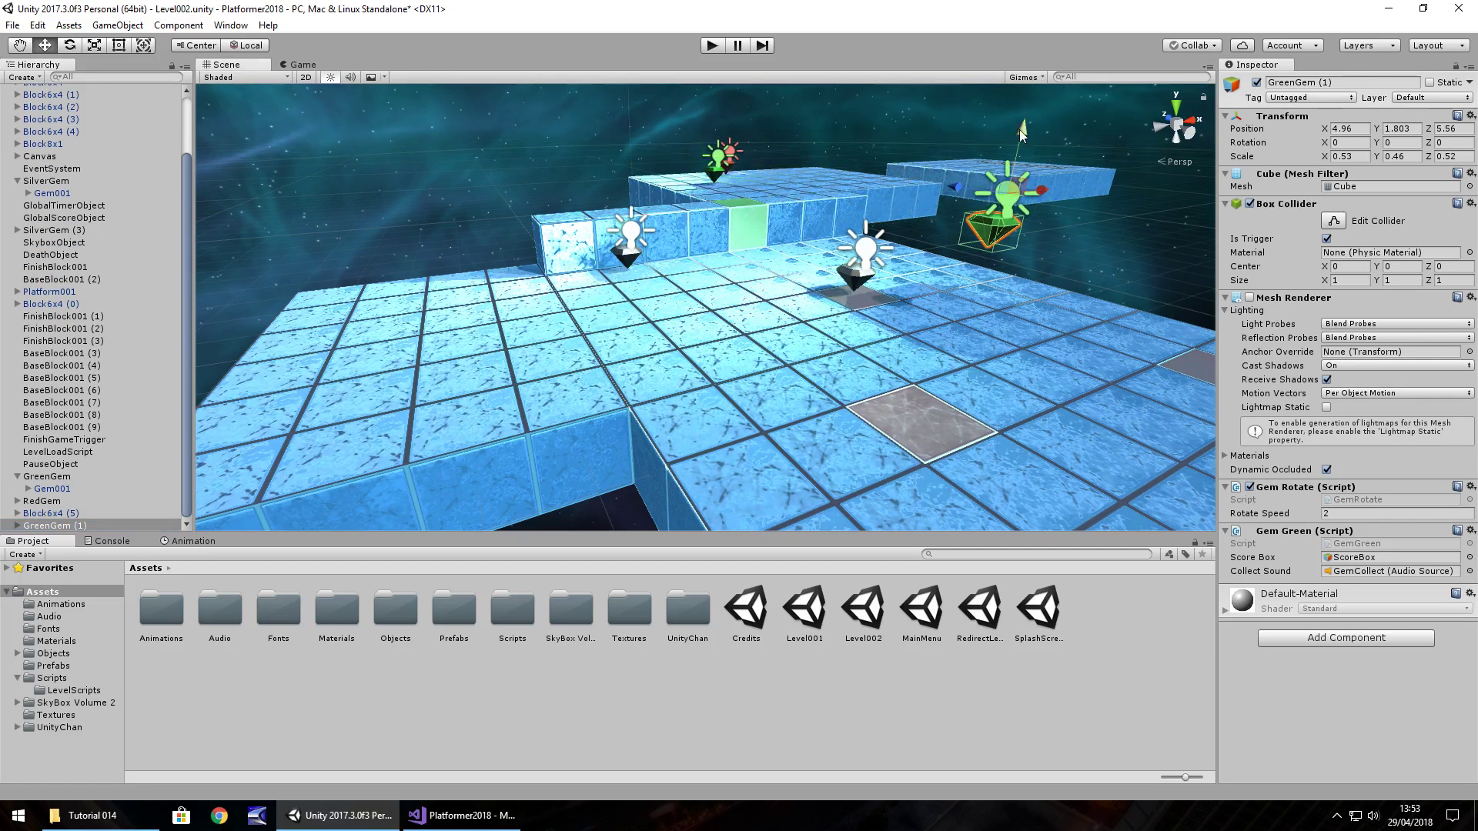
{"action": "left_click_drag", "start_coordinate": [1022, 134], "coordinate": [1020, 185]}
{"action": "left_click_drag", "start_coordinate": [1034, 255], "coordinate": [1132, 257]}
{"action": "right_click_drag", "start_coordinate": [1116, 255], "coordinate": [677, 252]}
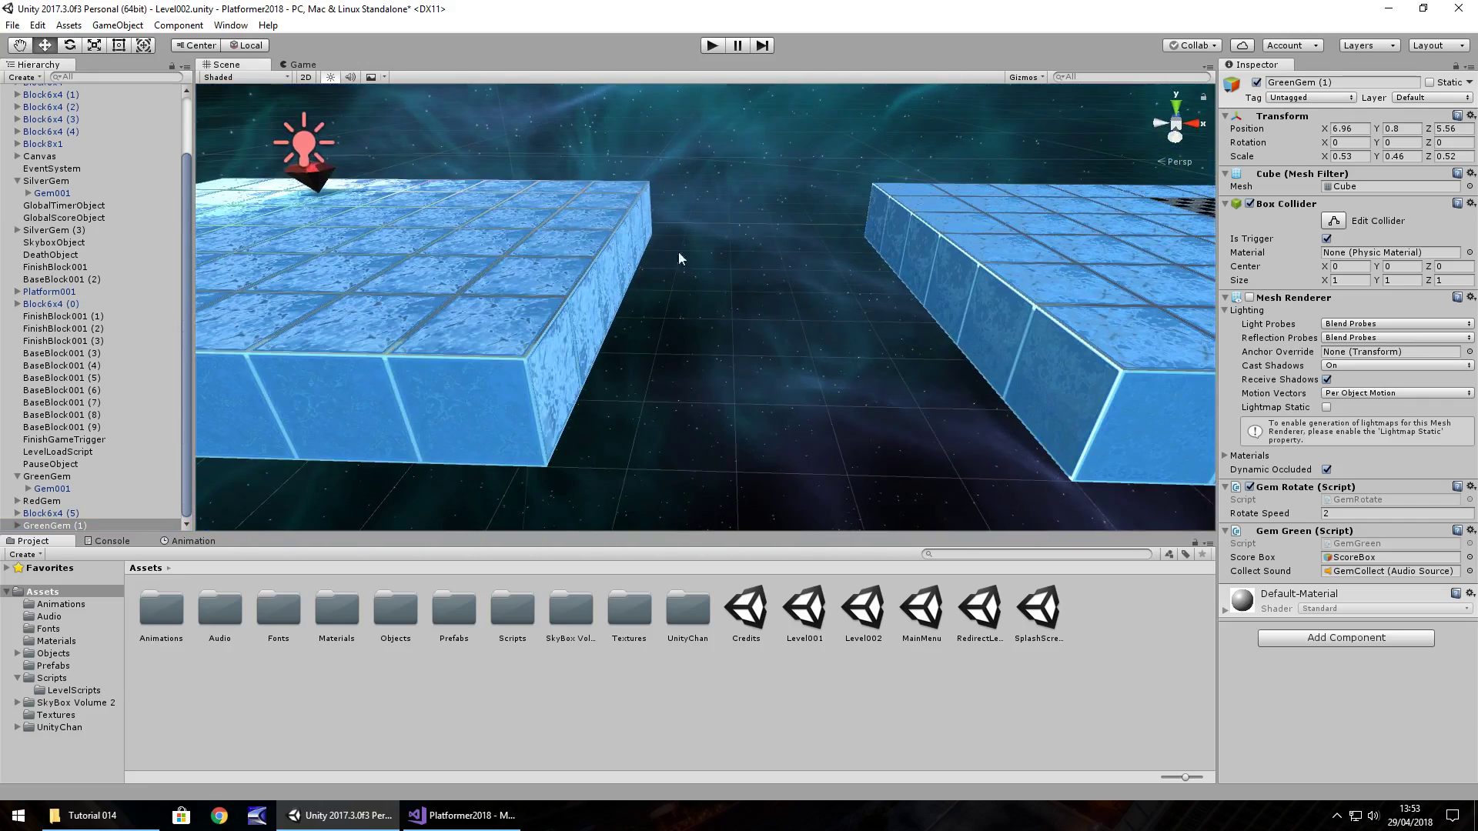
- Delete the moving platform Platform001 from between the two upper floor blocks
{"action": "left_click", "coordinate": [527, 264]}
{"action": "left_click", "coordinate": [66, 293]}
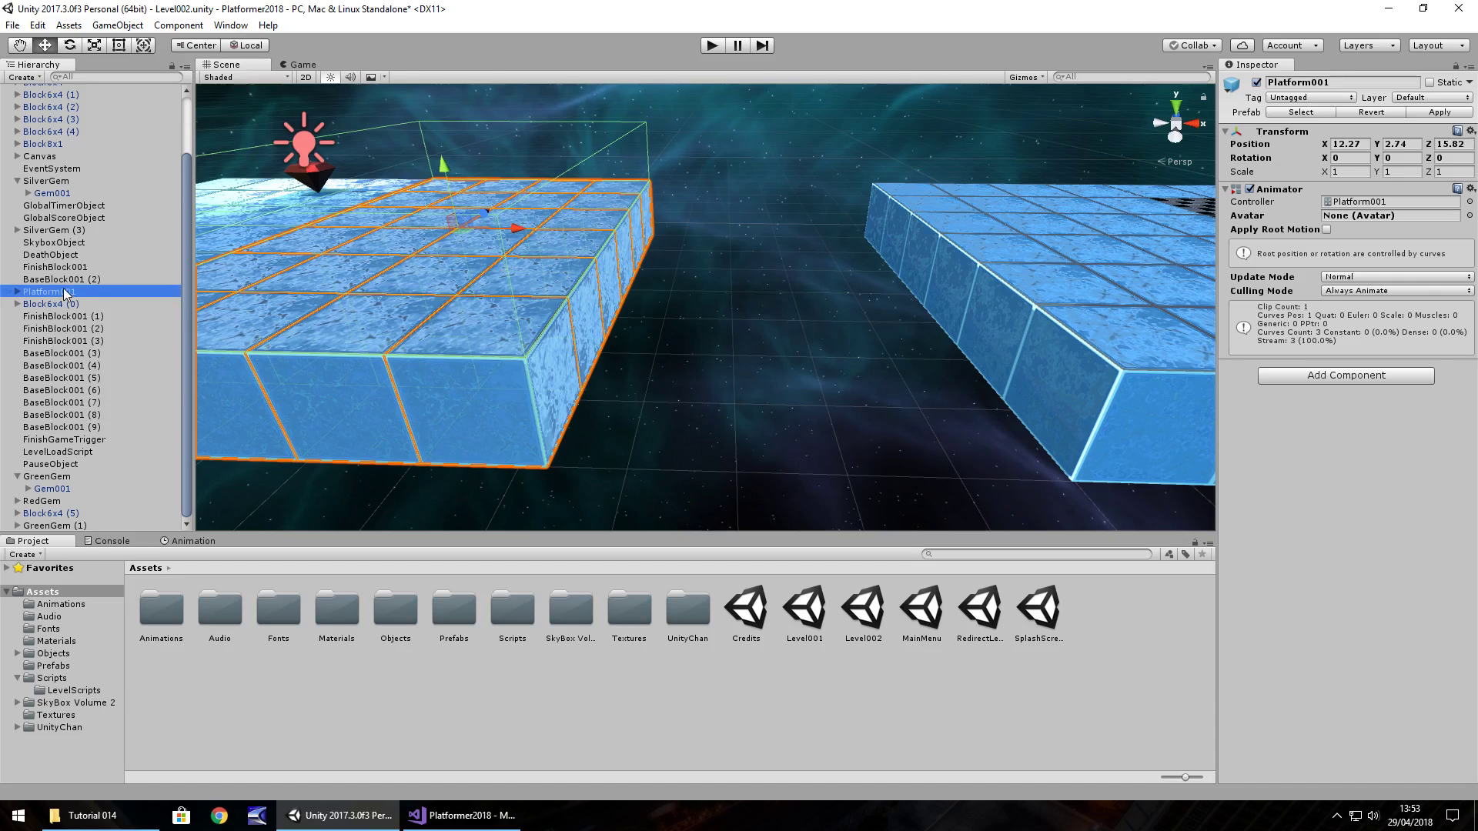
{"action": "key", "text": "Delete"}
- Duplicate Block6x4 (0) and move the copy along the X axis towards the gap where the platform was
{"action": "left_click", "coordinate": [1030, 259]}
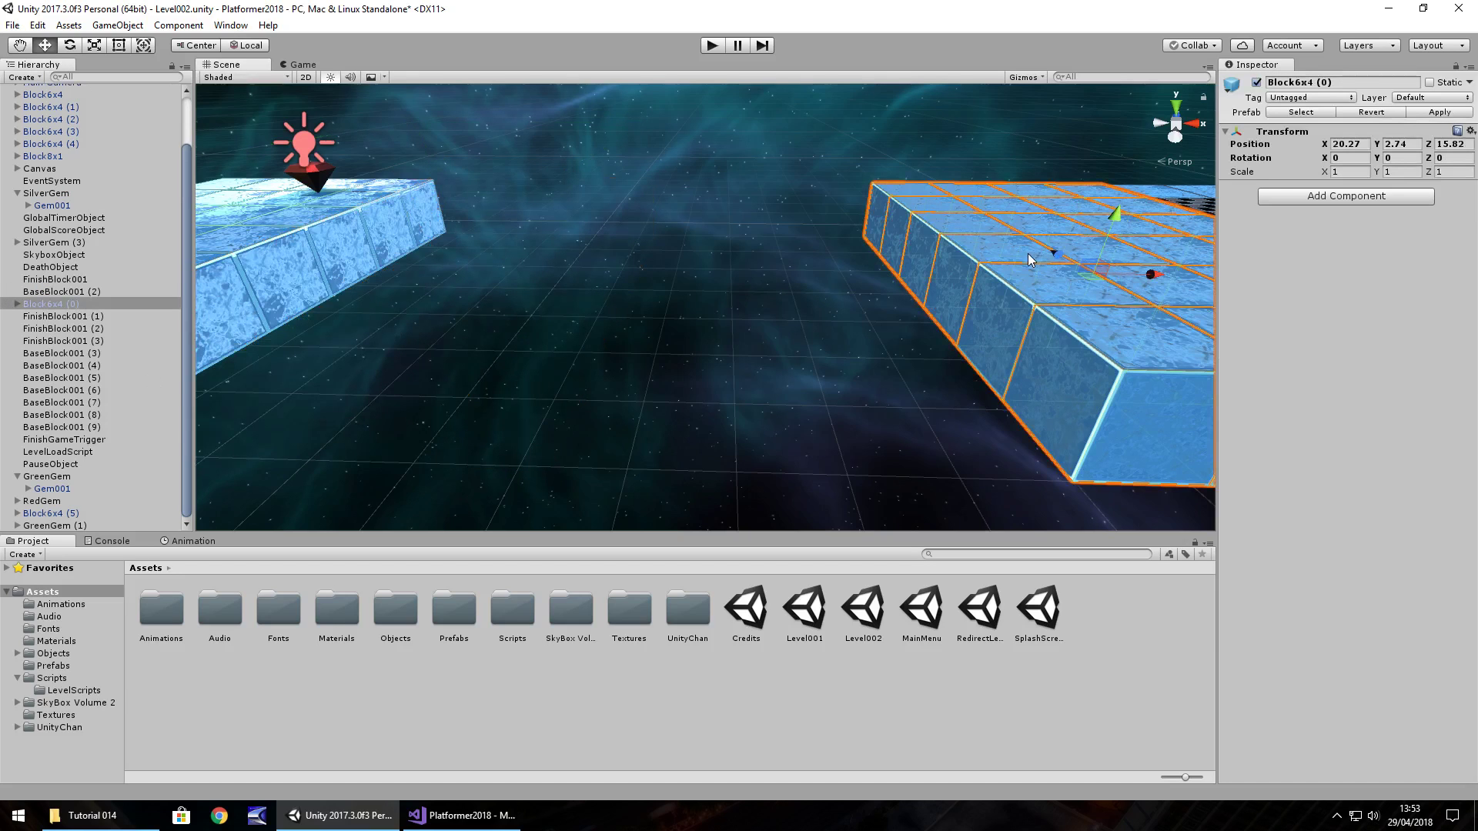
{"action": "key", "text": "ctrl+d"}
{"action": "left_click_drag", "start_coordinate": [1151, 275], "coordinate": [848, 321]}
{"action": "key", "text": "Left"}
- Duplicate BaseBlock001 in DoubleBaseBlock (10) of Block6x4 (4), take the copy out of its parent, and move it off the block's edge
{"action": "left_click", "coordinate": [462, 254]}
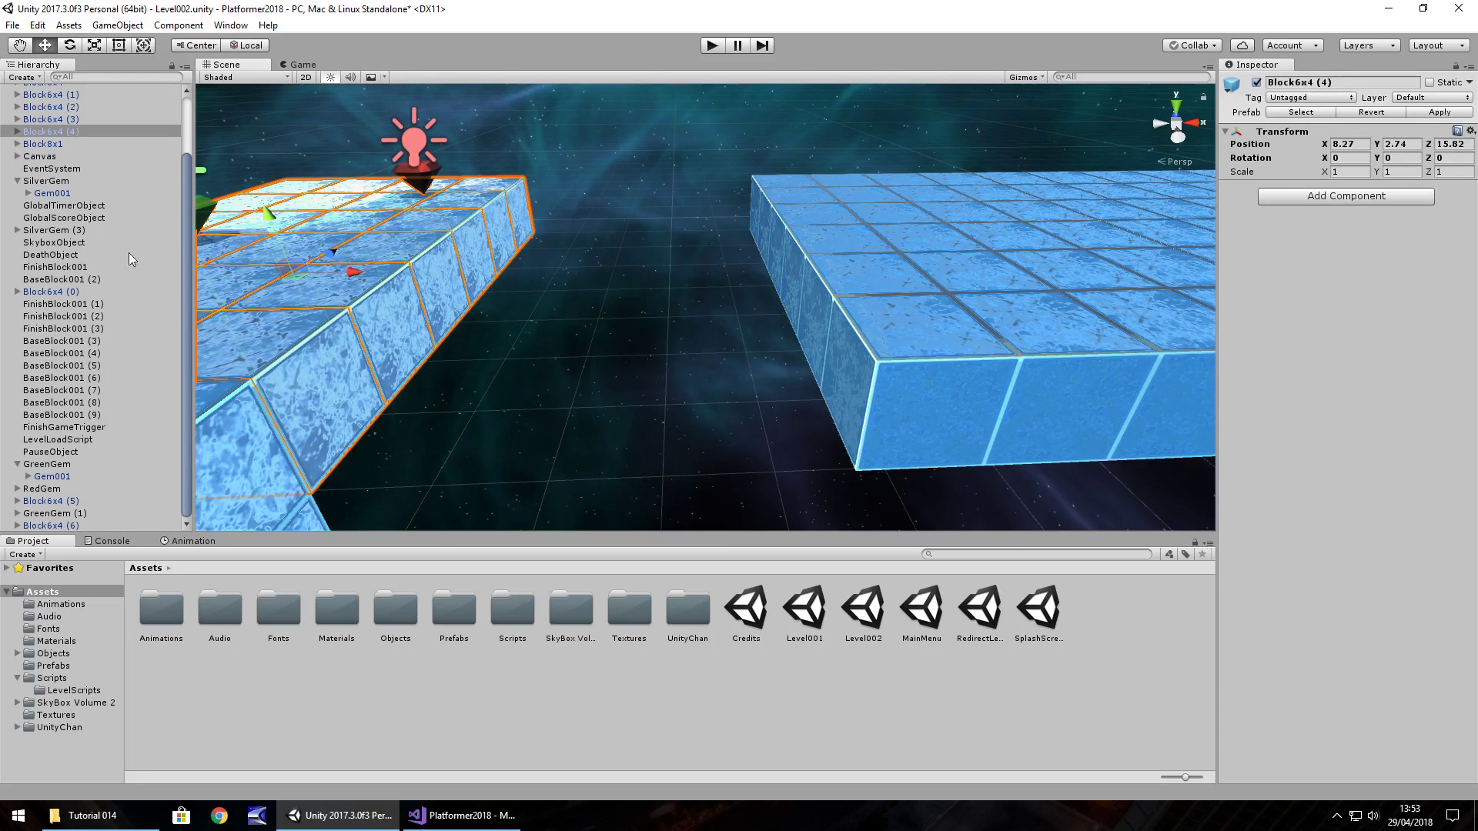
{"action": "left_click_drag", "start_coordinate": [249, 258], "coordinate": [663, 345], "text": "alt"}
{"action": "left_click", "coordinate": [662, 345]}
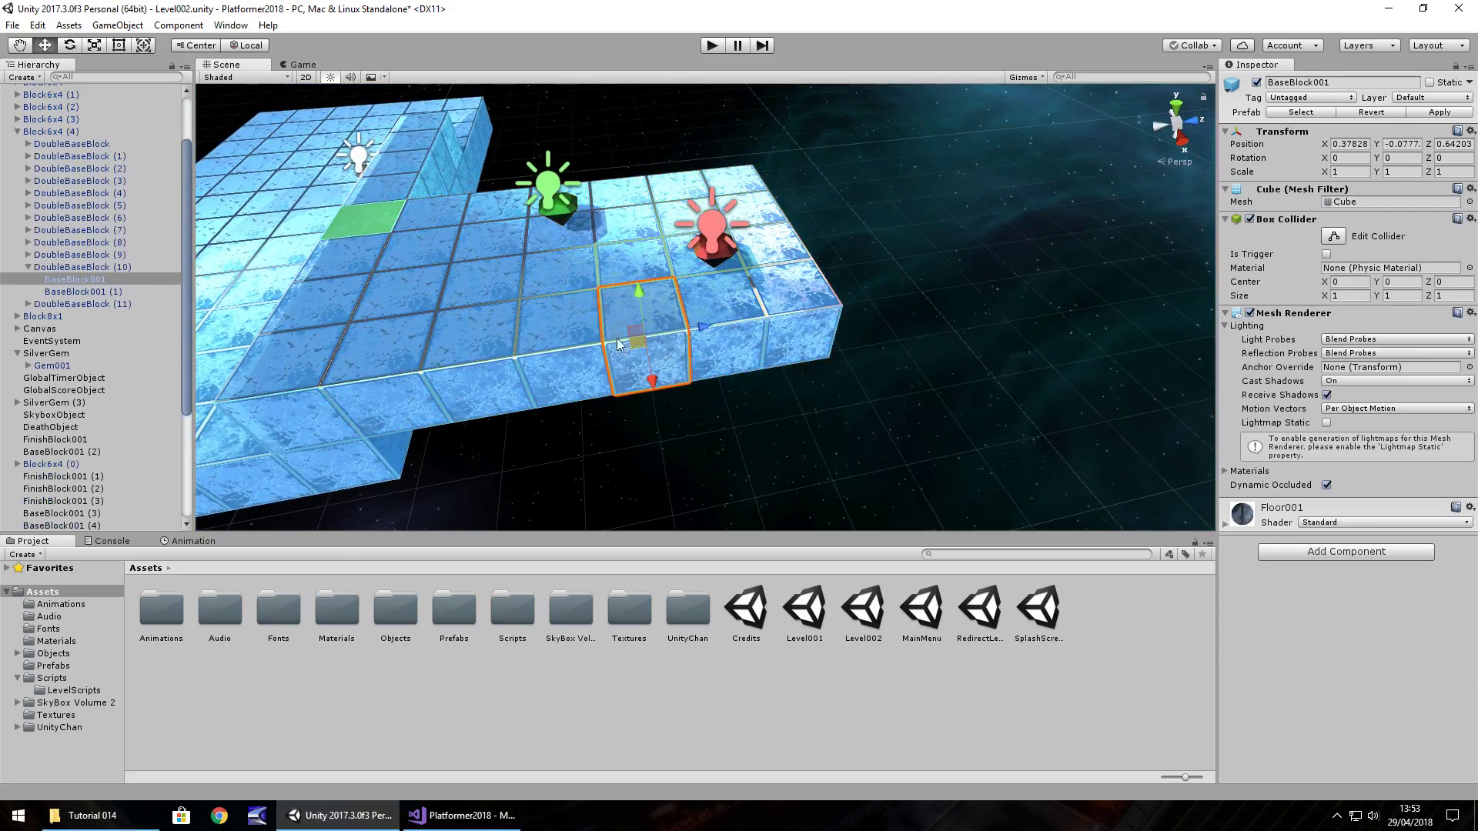
{"action": "key", "text": "ctrl+d"}
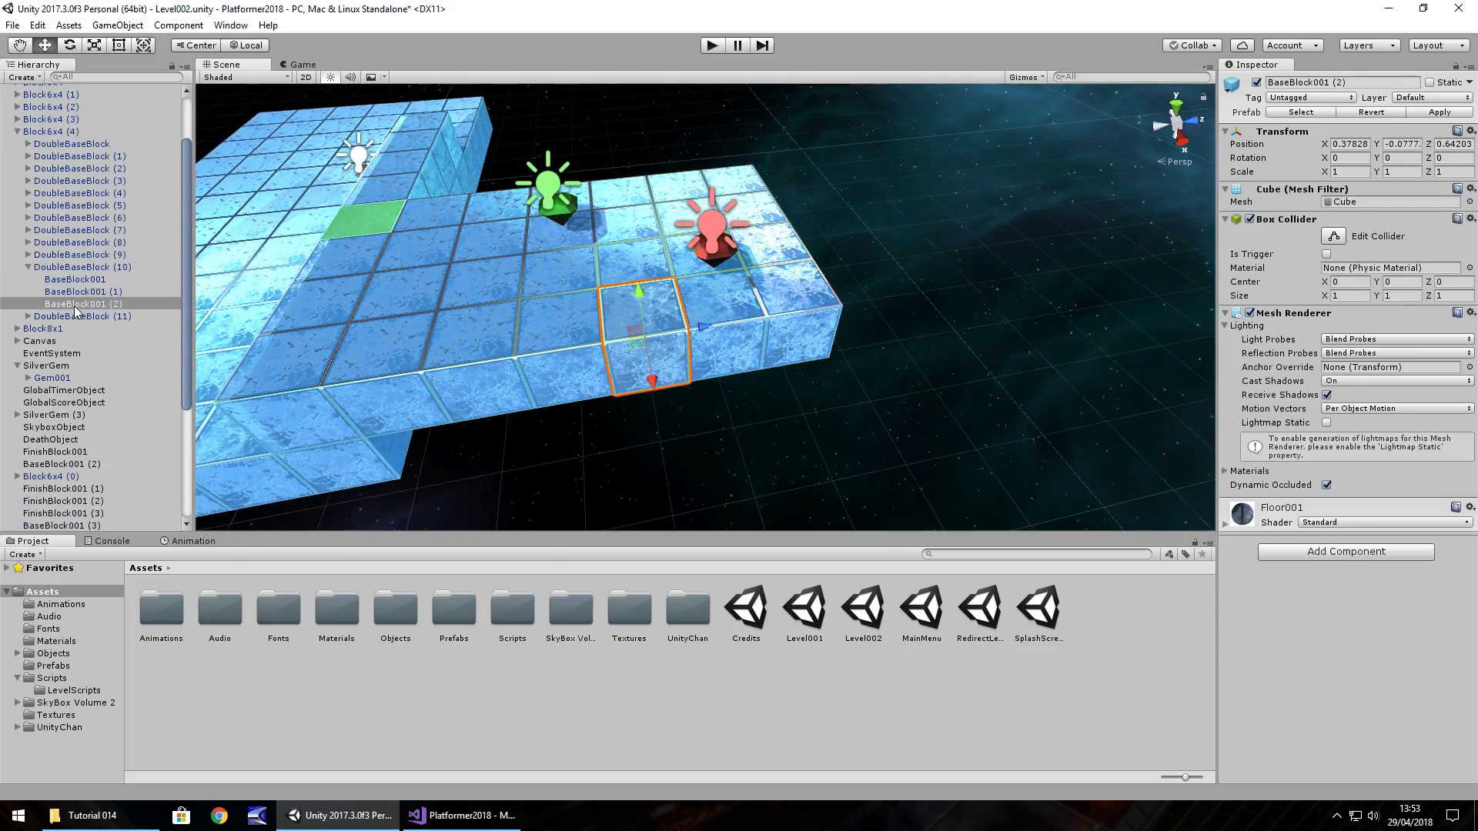
{"action": "left_click_drag", "start_coordinate": [75, 310], "coordinate": [54, 332]}
{"action": "left_click_drag", "start_coordinate": [652, 378], "coordinate": [668, 502]}
- Duplicate the loose base block three times, placing the copies successively outward from the upper block towards the opposite platform
{"action": "key", "text": "ctrl+d"}
{"action": "right_click_drag", "start_coordinate": [830, 389], "coordinate": [650, 423]}
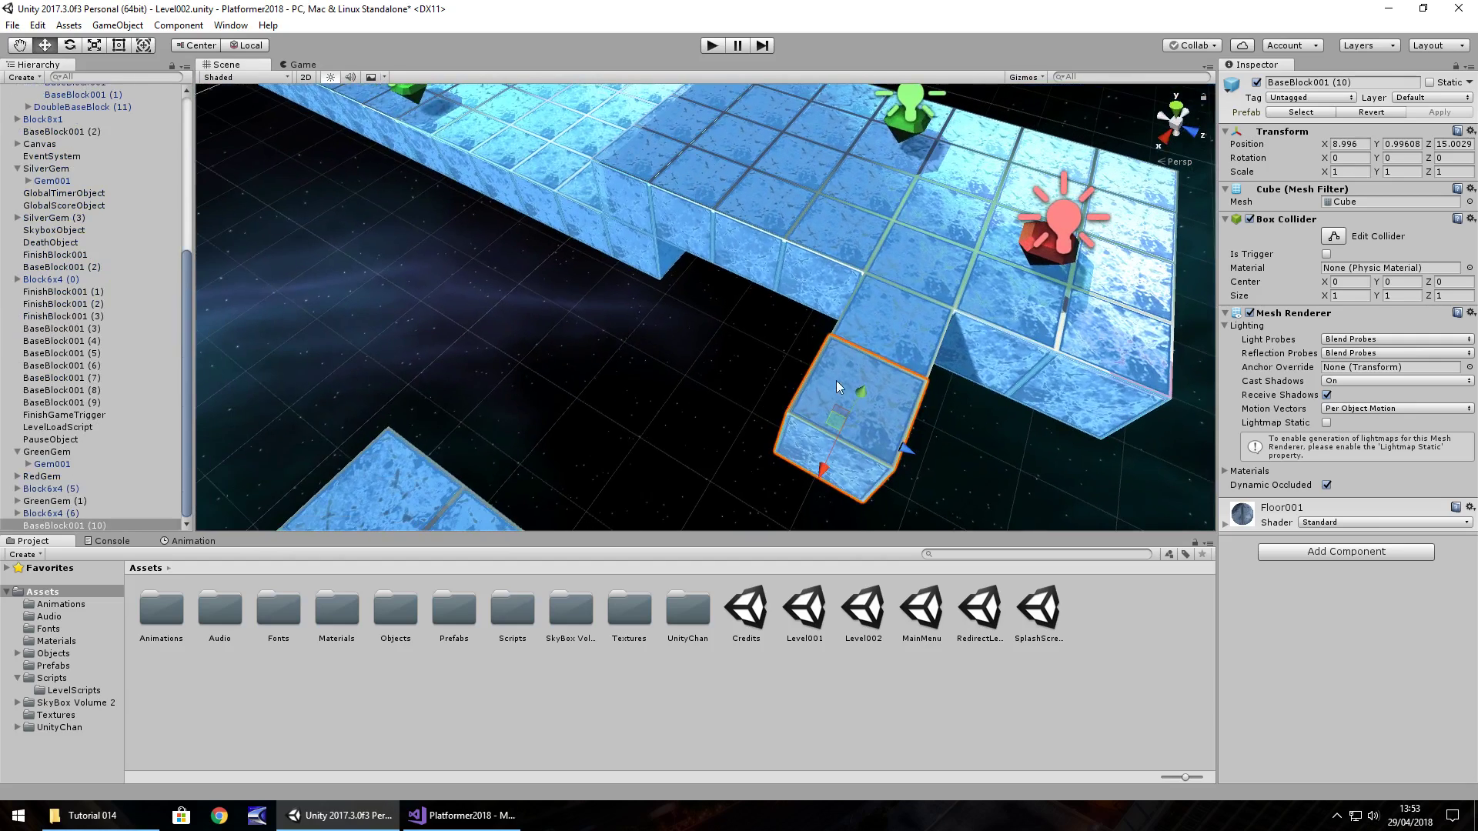
{"action": "right_click_drag", "start_coordinate": [838, 381], "coordinate": [684, 334]}
{"action": "key", "text": "ctrl+d"}
{"action": "left_click_drag", "start_coordinate": [672, 429], "coordinate": [561, 549]}
{"action": "key", "text": "ctrl+d"}
{"action": "right_click_drag", "start_coordinate": [805, 343], "coordinate": [712, 316]}
- Duplicate Block6x4 (2) and move the copy along the X axis to 12.27, beside the original
{"action": "left_click", "coordinate": [713, 322]}
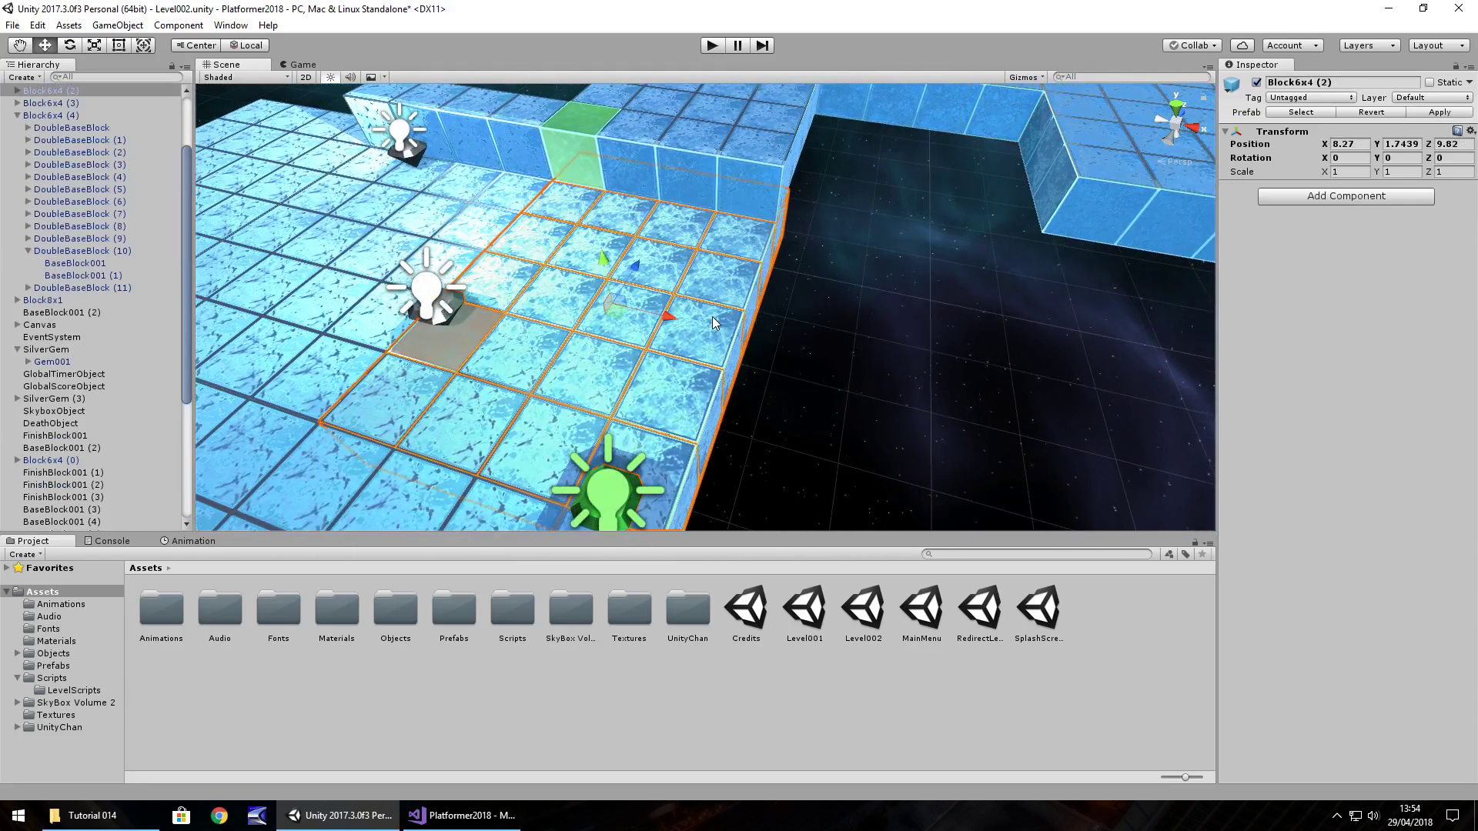
{"action": "key", "text": "ctrl+d"}
{"action": "left_click_drag", "start_coordinate": [666, 317], "coordinate": [884, 391]}
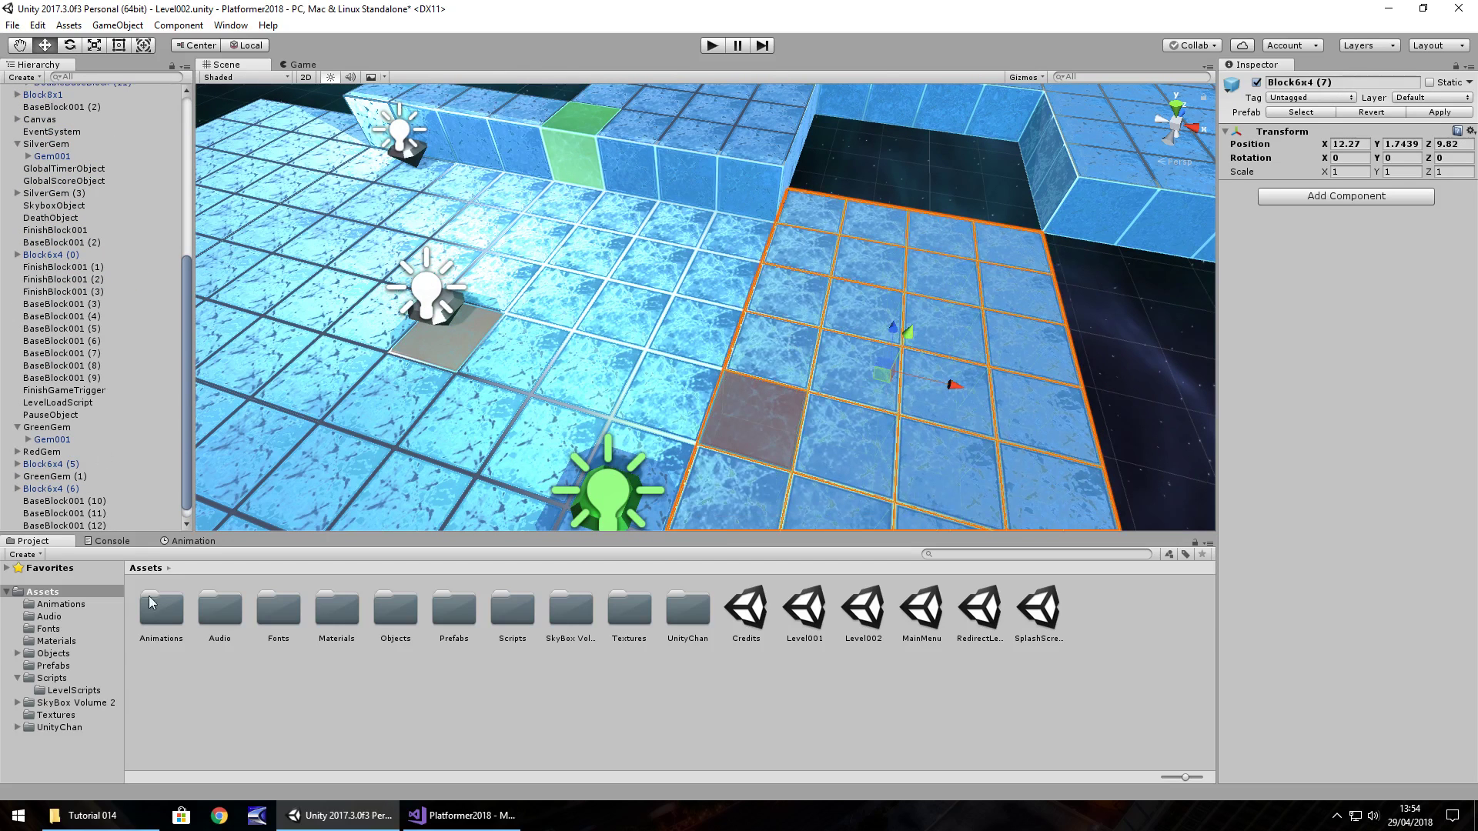
- Apply the Floor002 and Floor003 materials to scattered individual tiles across the lower floor blocks
{"action": "left_click", "coordinate": [61, 642]}
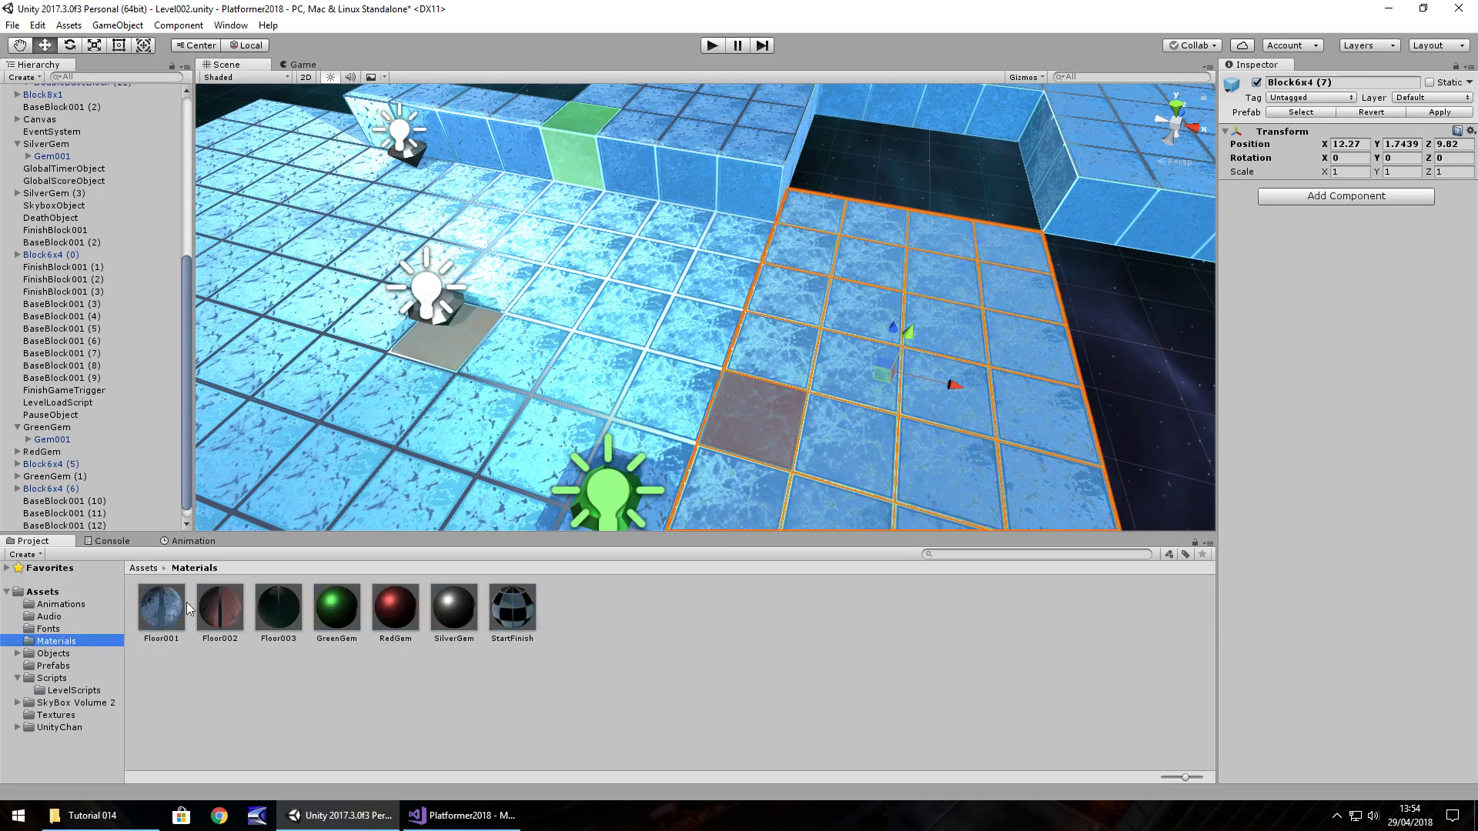
{"action": "left_click_drag", "start_coordinate": [216, 620], "coordinate": [772, 348]}
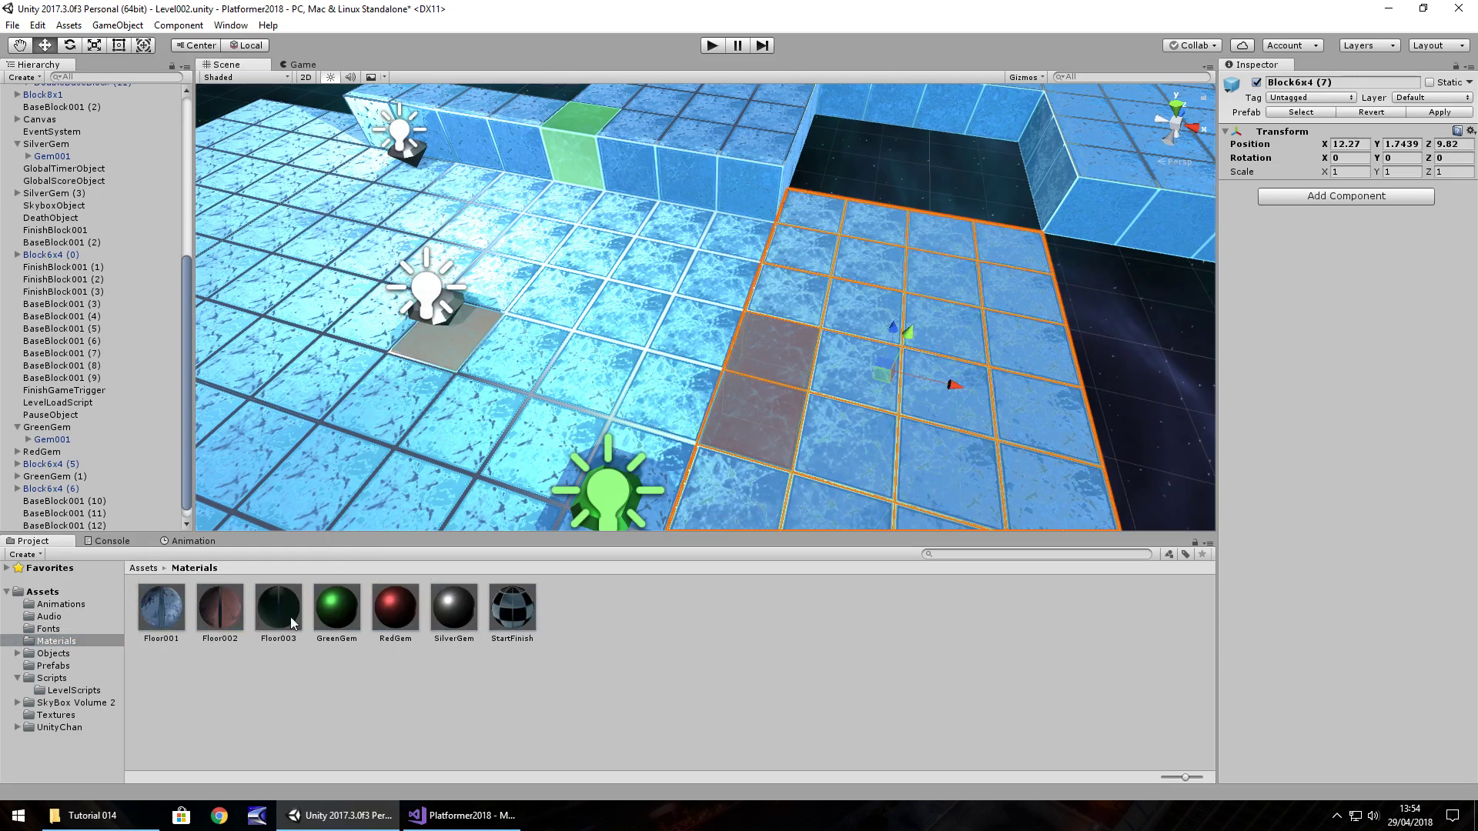
{"action": "left_click_drag", "start_coordinate": [291, 622], "coordinate": [946, 330]}
{"action": "left_click_drag", "start_coordinate": [299, 614], "coordinate": [591, 308]}
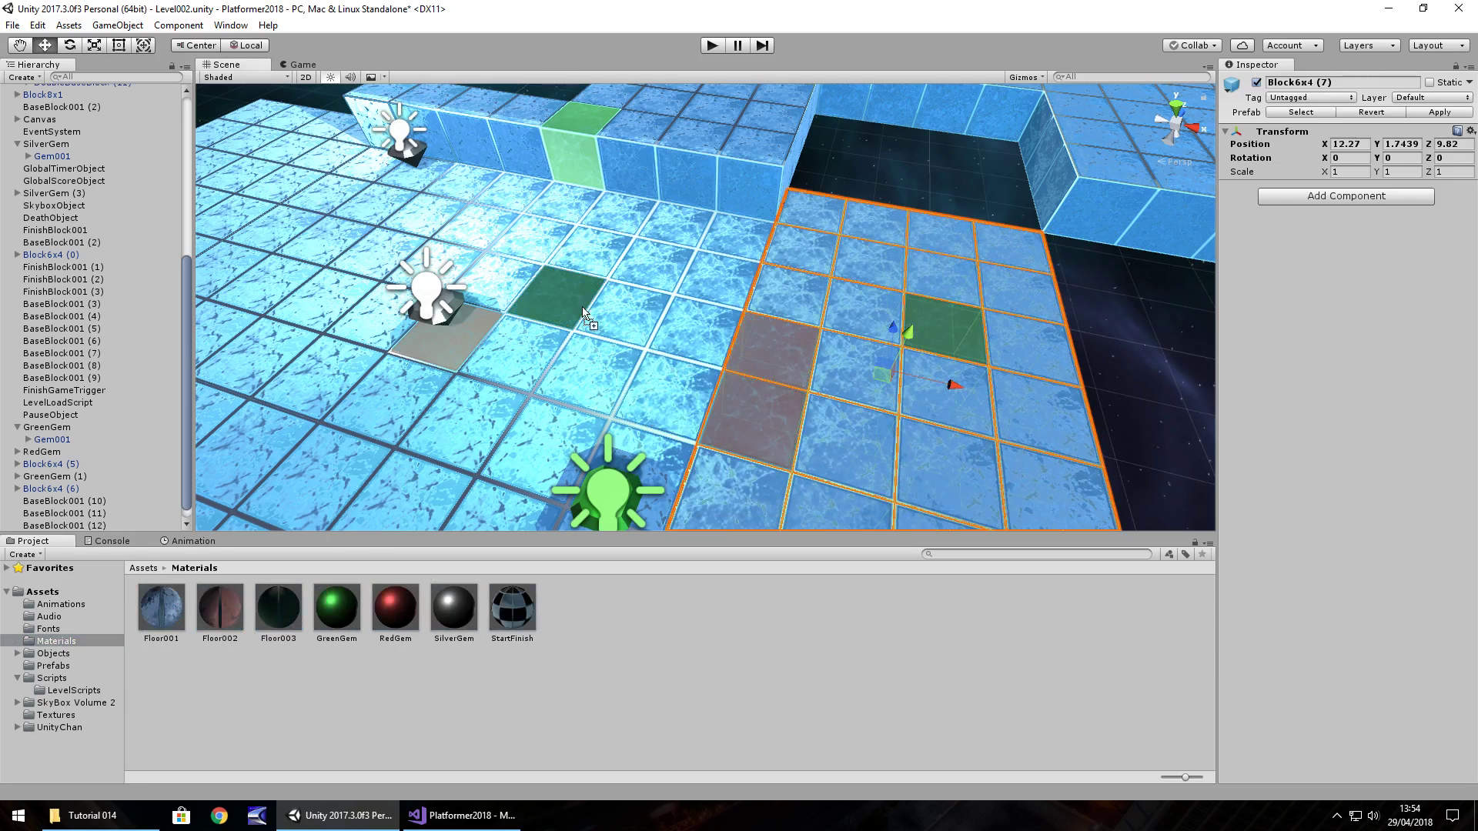
{"action": "left_click_drag", "start_coordinate": [339, 610], "coordinate": [317, 308]}
{"action": "left_click_drag", "start_coordinate": [286, 606], "coordinate": [276, 210]}
{"action": "left_click_drag", "start_coordinate": [264, 607], "coordinate": [616, 396]}
{"action": "right_click_drag", "start_coordinate": [616, 396], "coordinate": [348, 482]}
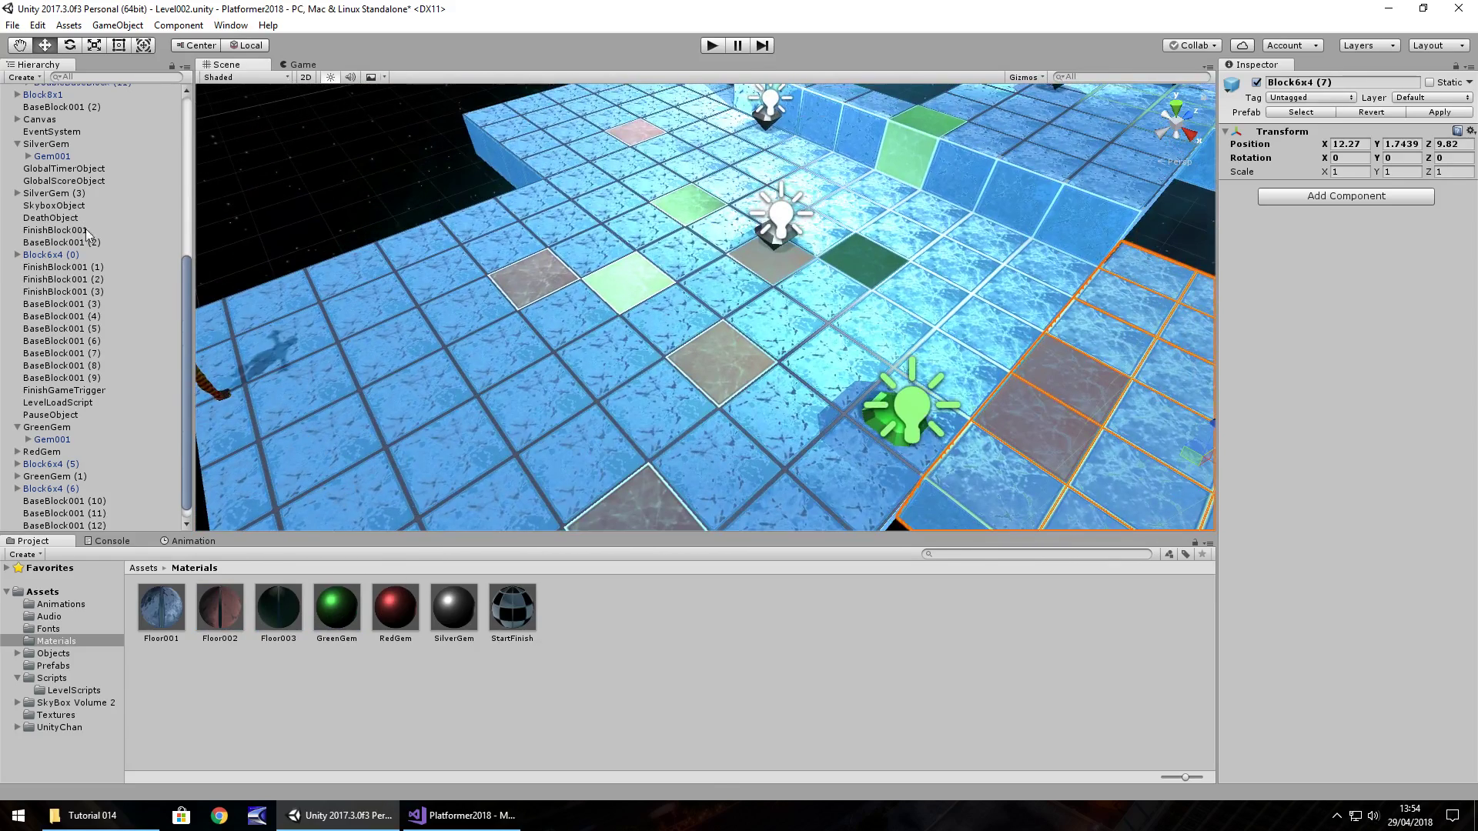
- Move the unitychan character onto the middle of the floor at X 4.364, Y 0.5, Z 4.69
{"action": "scroll", "coordinate": [89, 229], "scroll_direction": "up", "scroll_amount": 10}
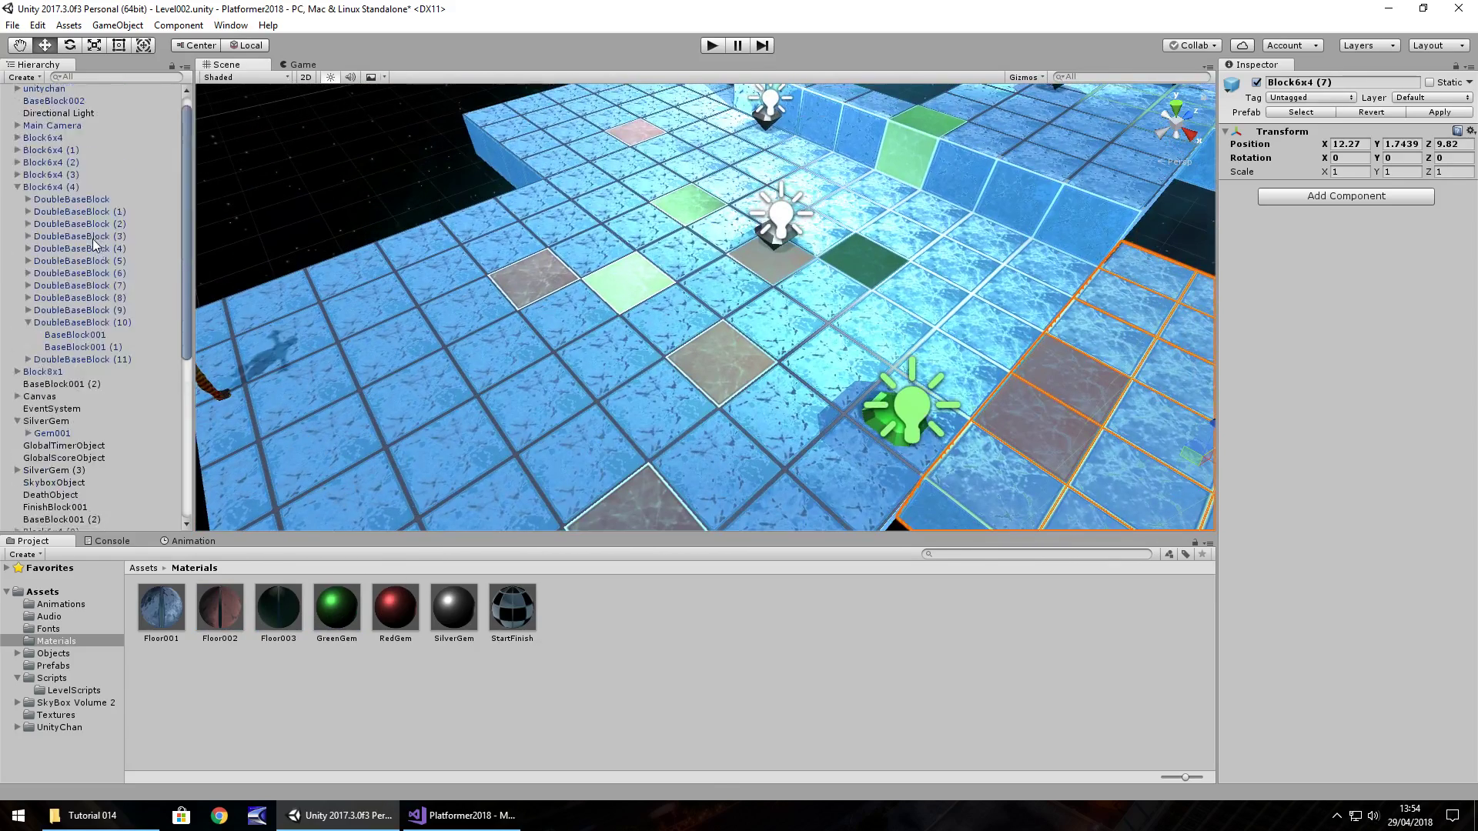
{"action": "double_click", "coordinate": [44, 103]}
{"action": "right_click_drag", "start_coordinate": [287, 173], "coordinate": [534, 197]}
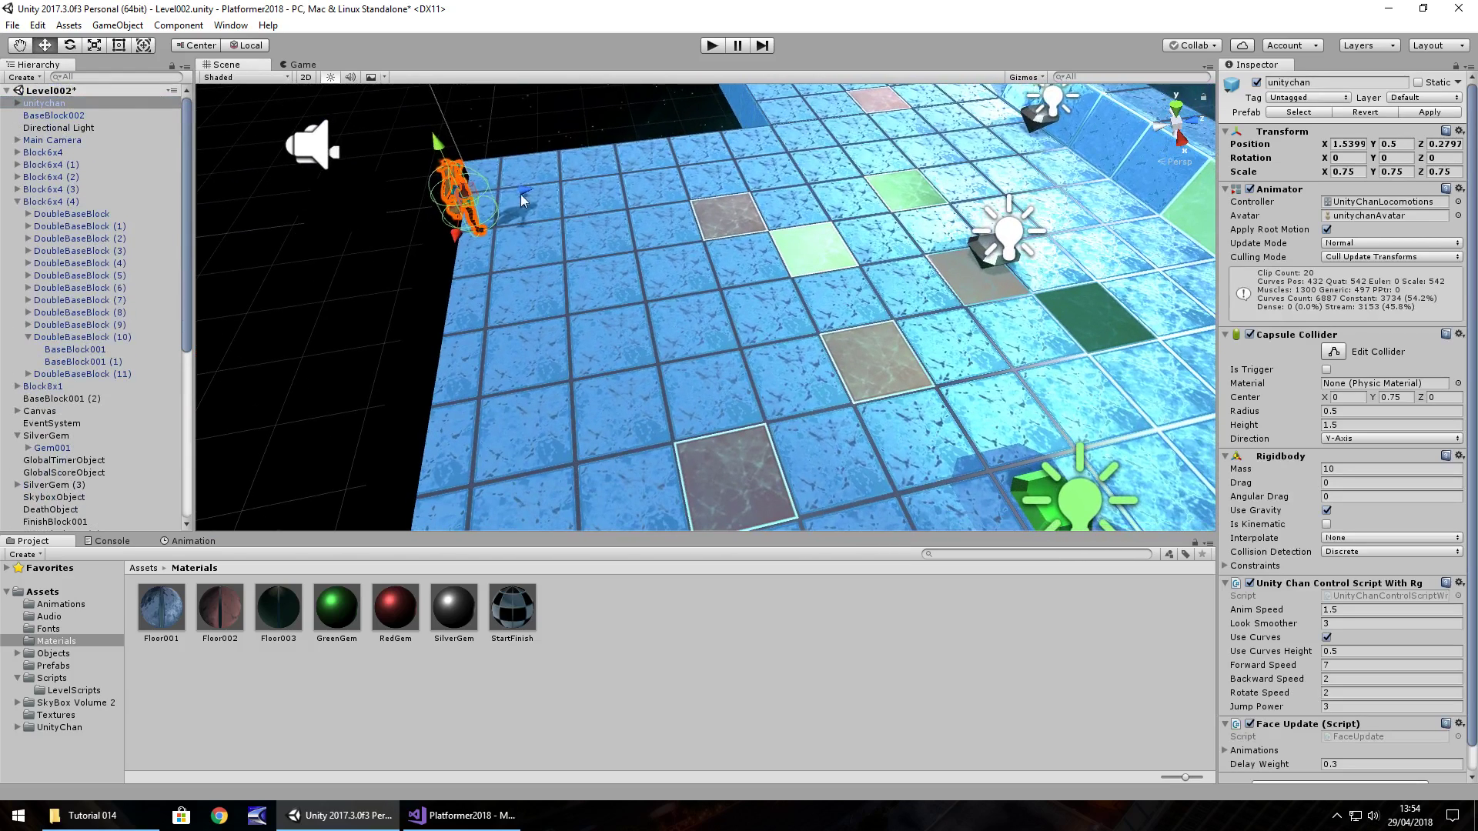
{"action": "left_click_drag", "start_coordinate": [527, 191], "coordinate": [855, 319]}
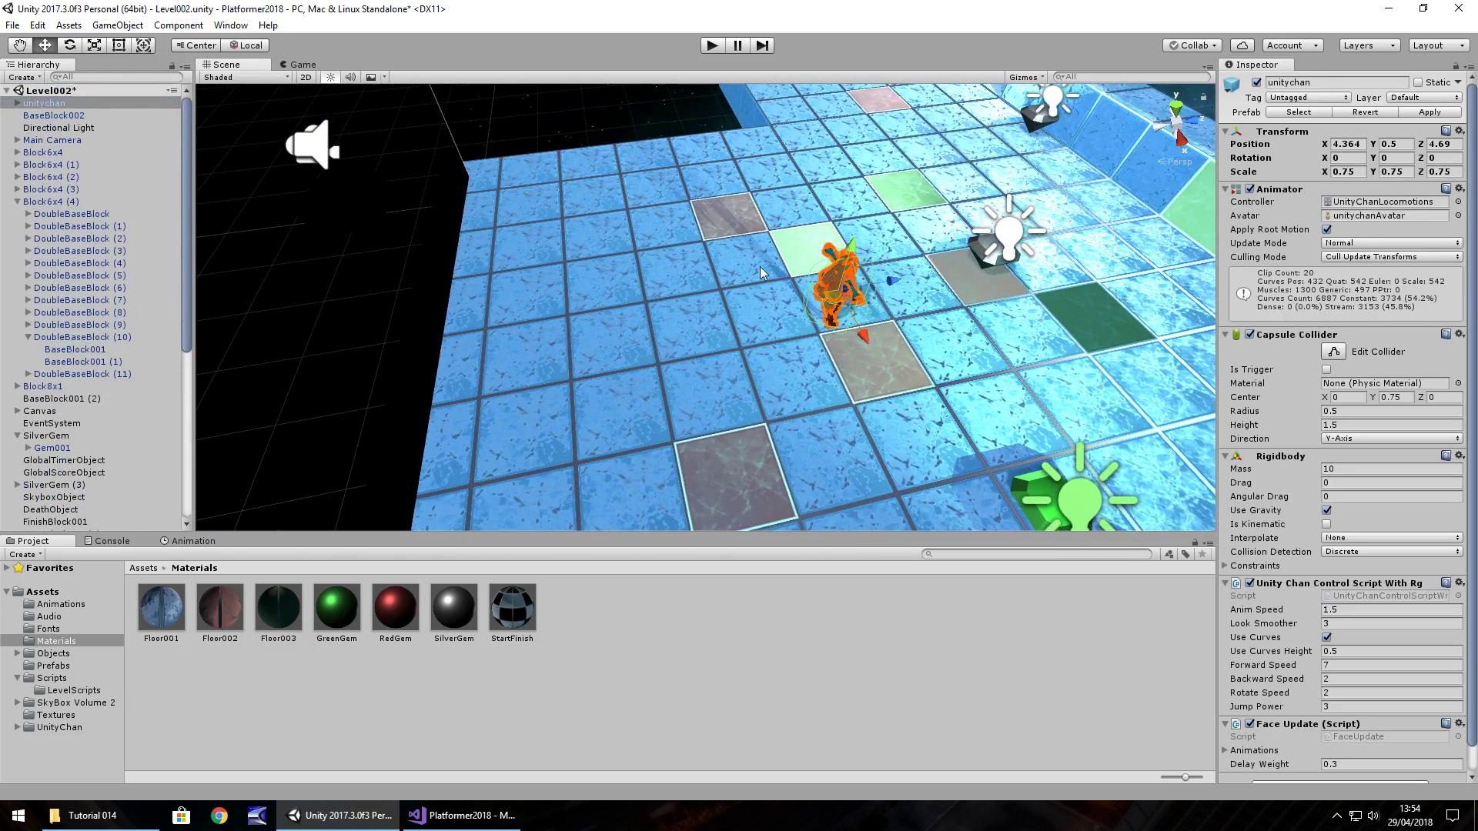
- Save the Level002 scene and add it to the scenes in the build settings
{"action": "left_click", "coordinate": [54, 592]}
{"action": "left_click", "coordinate": [877, 720]}
{"action": "key", "text": "ctrl+s"}
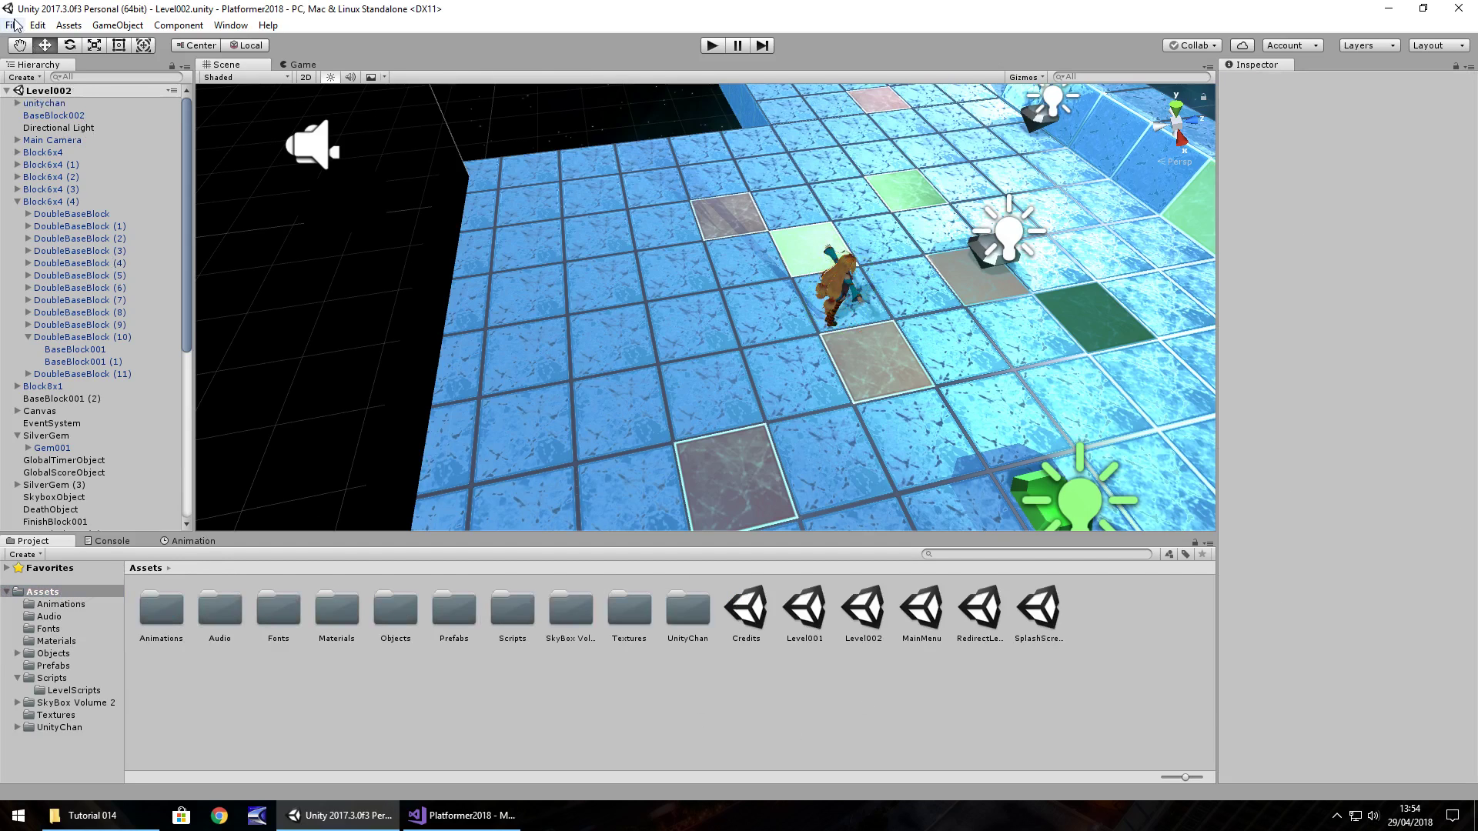
{"action": "left_click", "coordinate": [13, 25]}
{"action": "left_click", "coordinate": [59, 178]}
{"action": "left_click", "coordinate": [486, 188]}
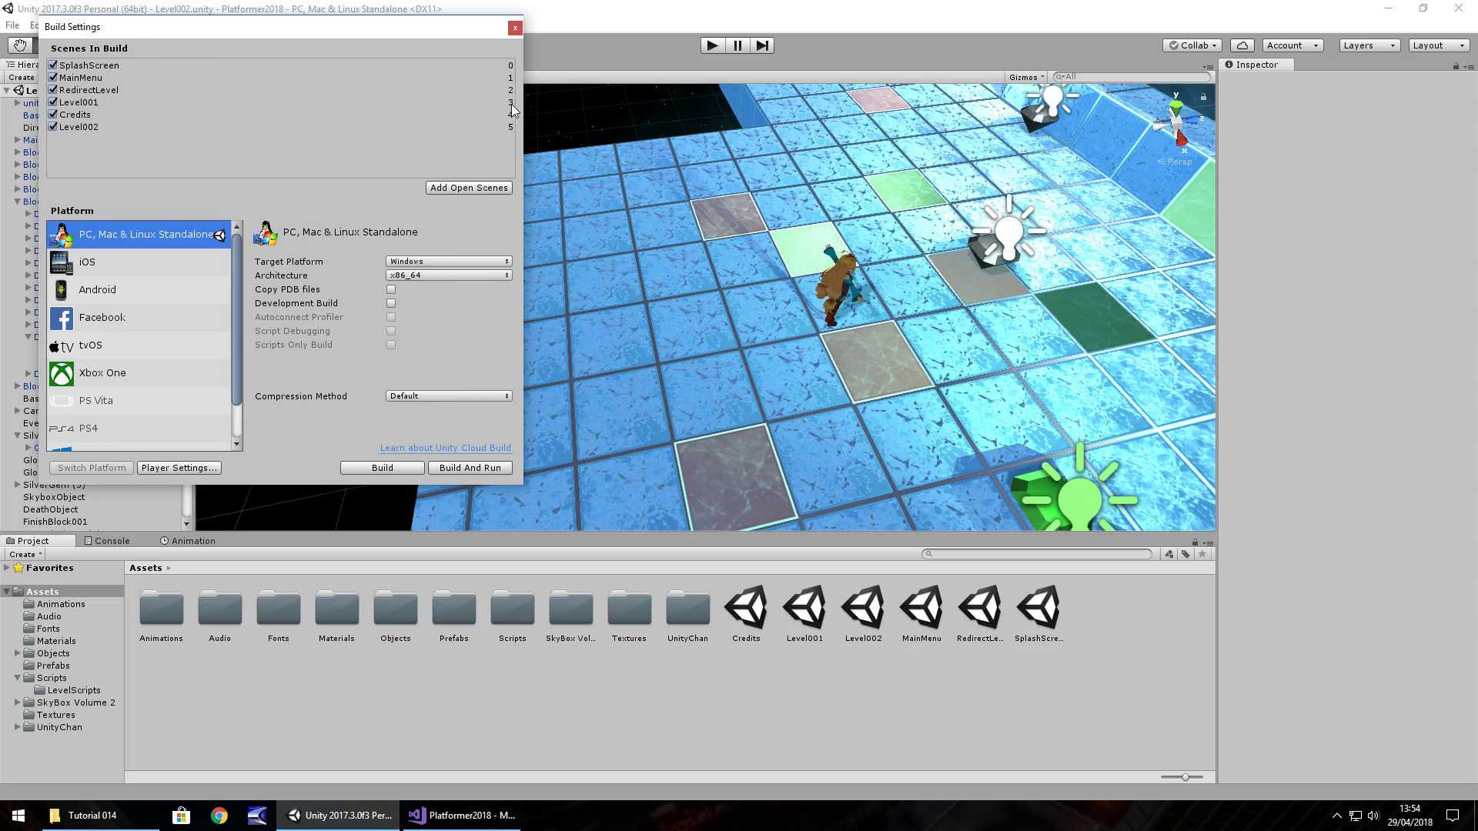
{"action": "left_click", "coordinate": [514, 29]}
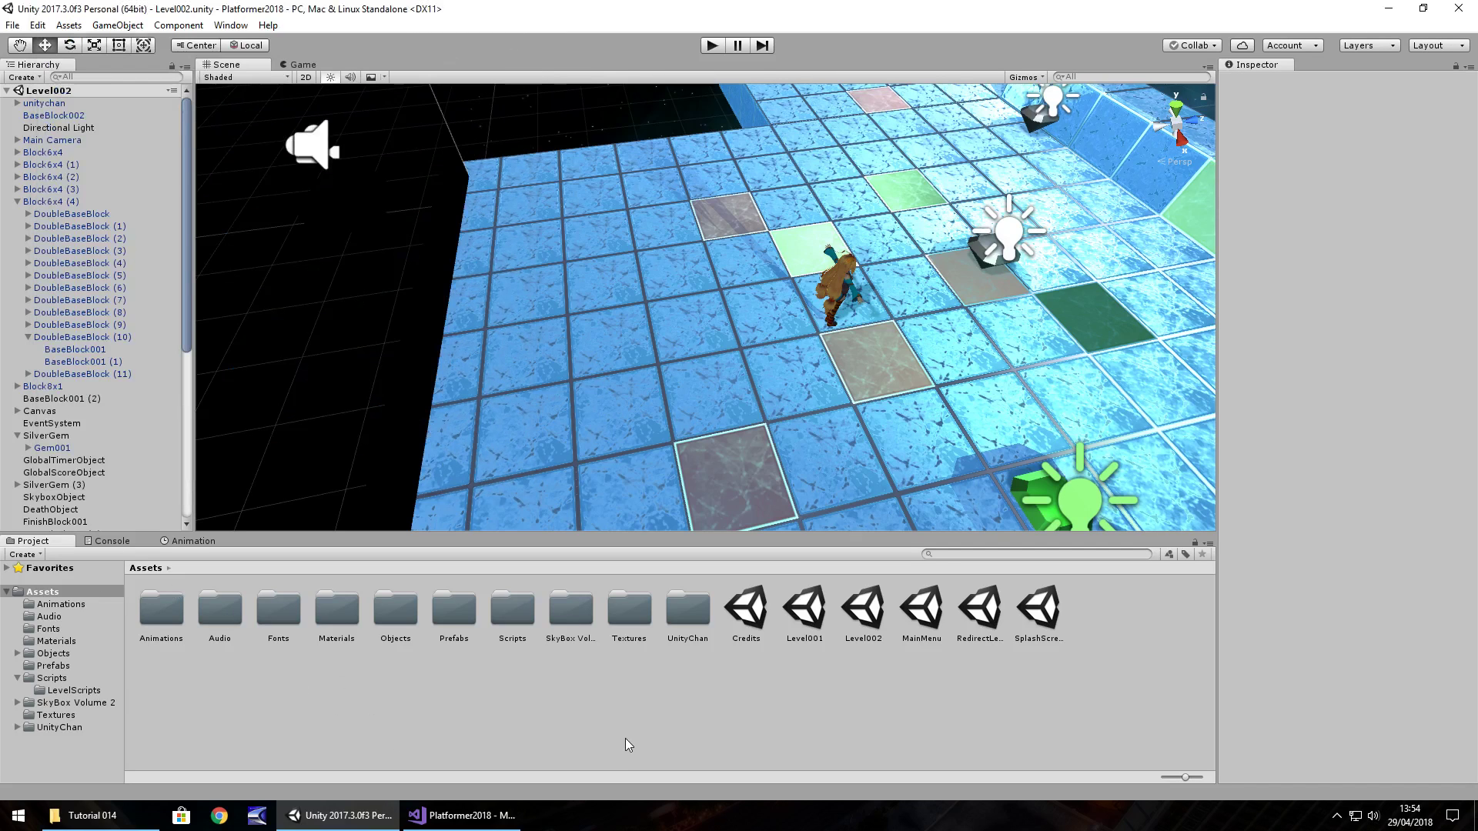
- Reopen the Level001 scene and open the Level001 script attached to LevelLoadScript in Visual Studio
{"action": "double_click", "coordinate": [806, 612]}
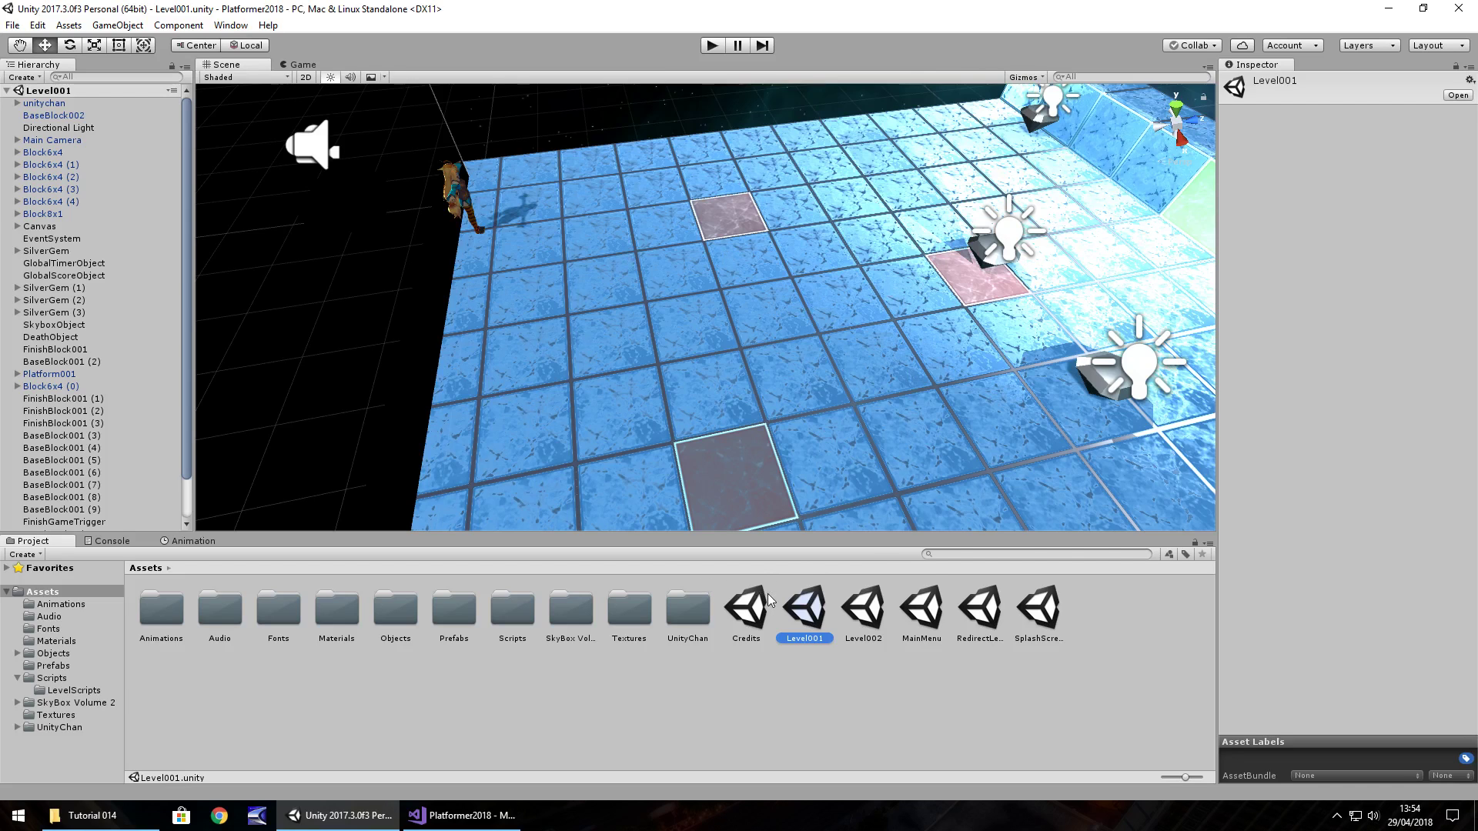
{"action": "left_click", "coordinate": [860, 616]}
{"action": "double_click", "coordinate": [861, 613]}
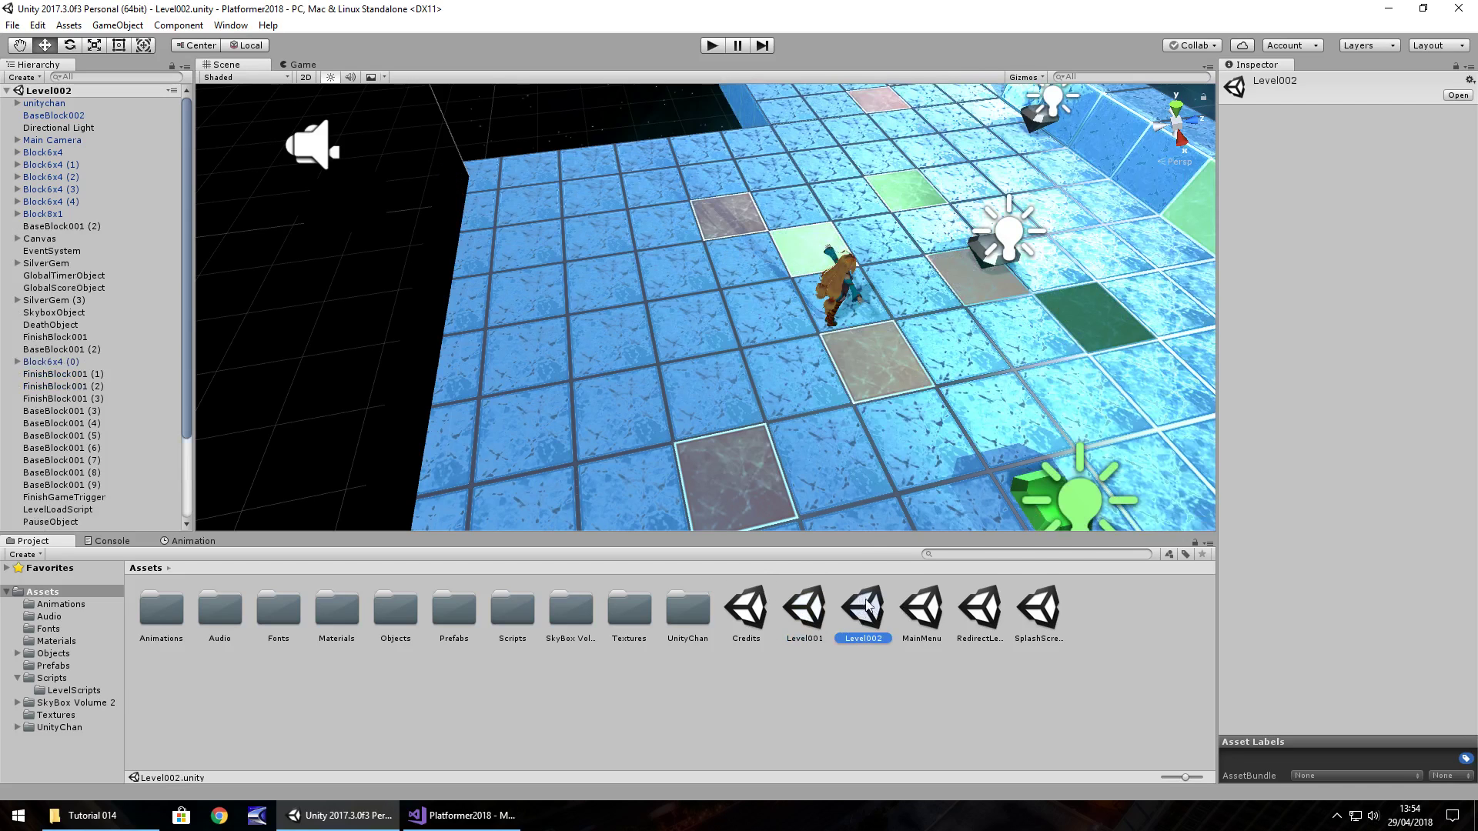
{"action": "double_click", "coordinate": [801, 612]}
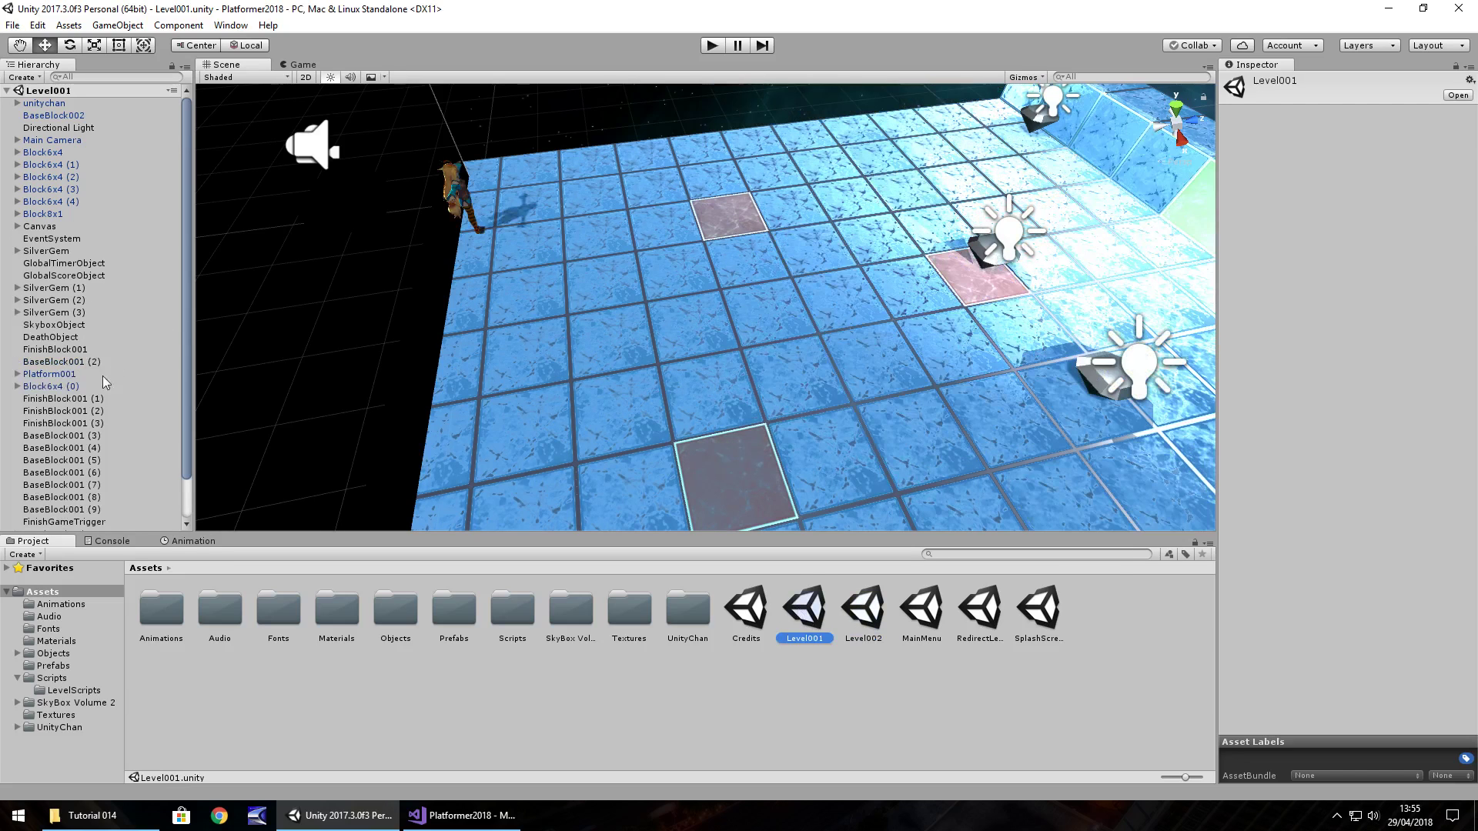
{"action": "scroll", "coordinate": [95, 381], "scroll_direction": "down", "scroll_amount": 3}
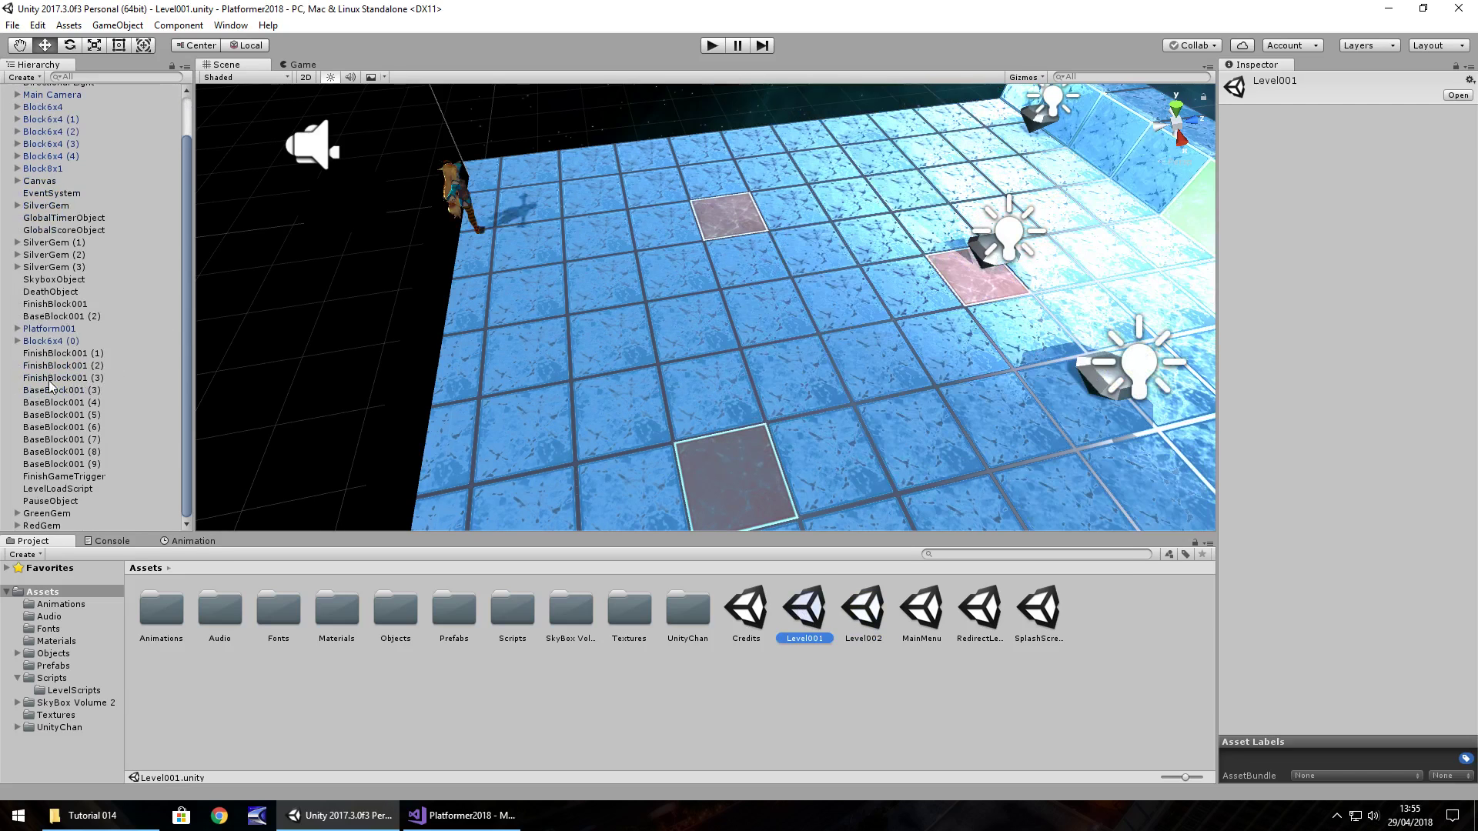
{"action": "left_click", "coordinate": [59, 489]}
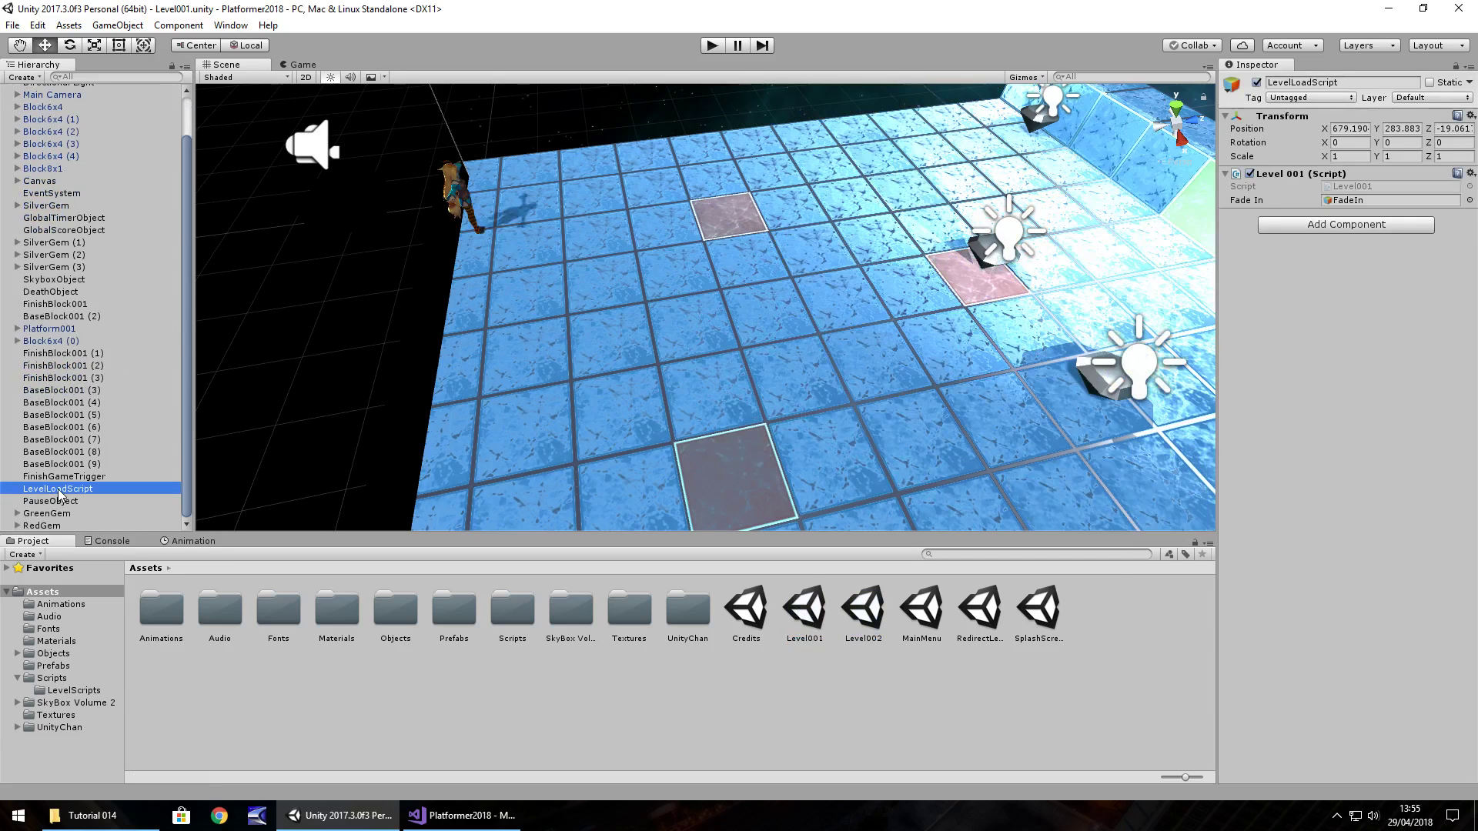
{"action": "double_click", "coordinate": [1371, 192]}
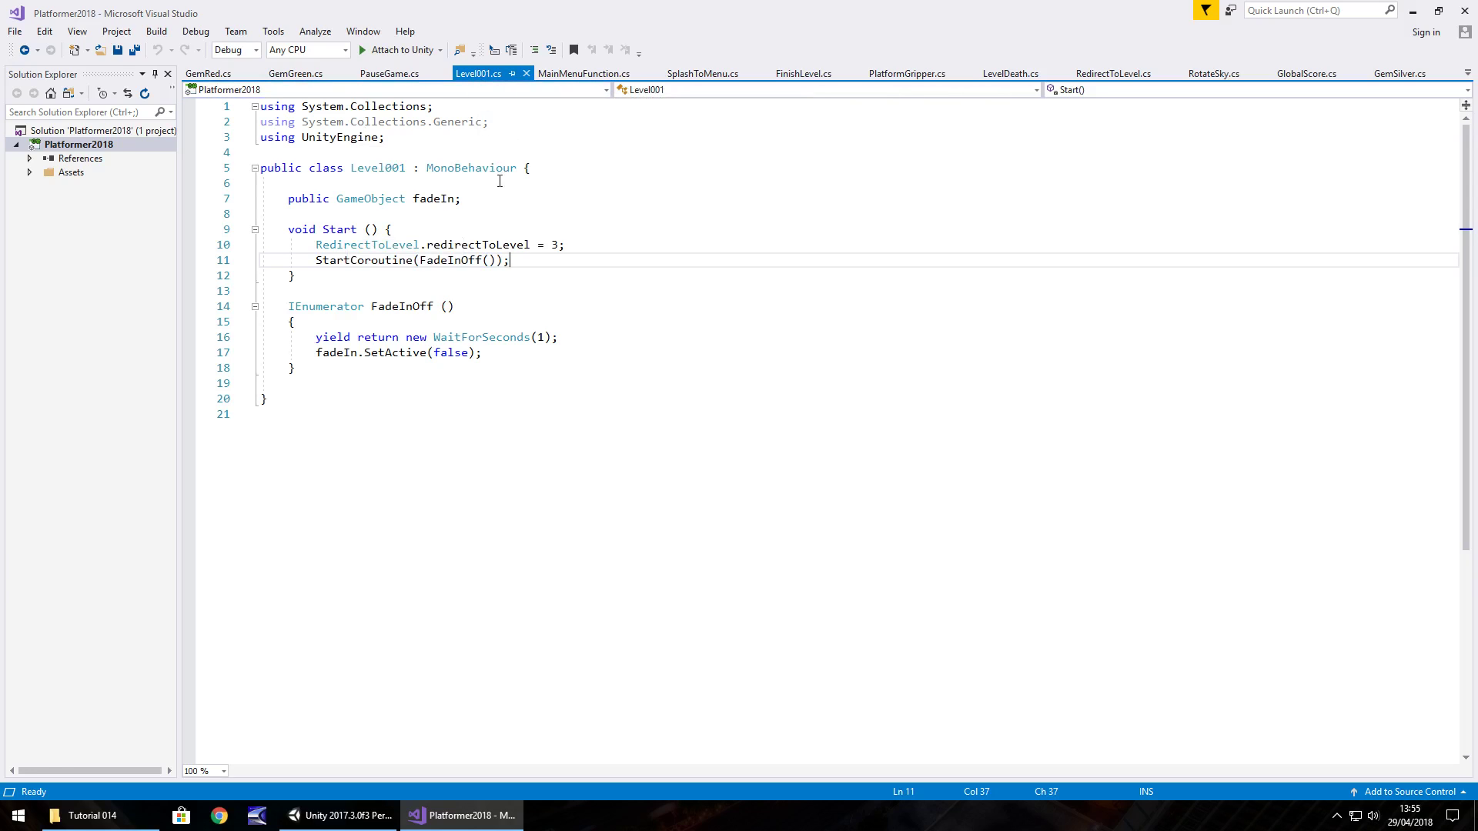
- Declare "public static int nextLevel;" below redirectToLevel in RedirectToLevel.cs and save the script
{"action": "left_click", "coordinate": [1114, 73]}
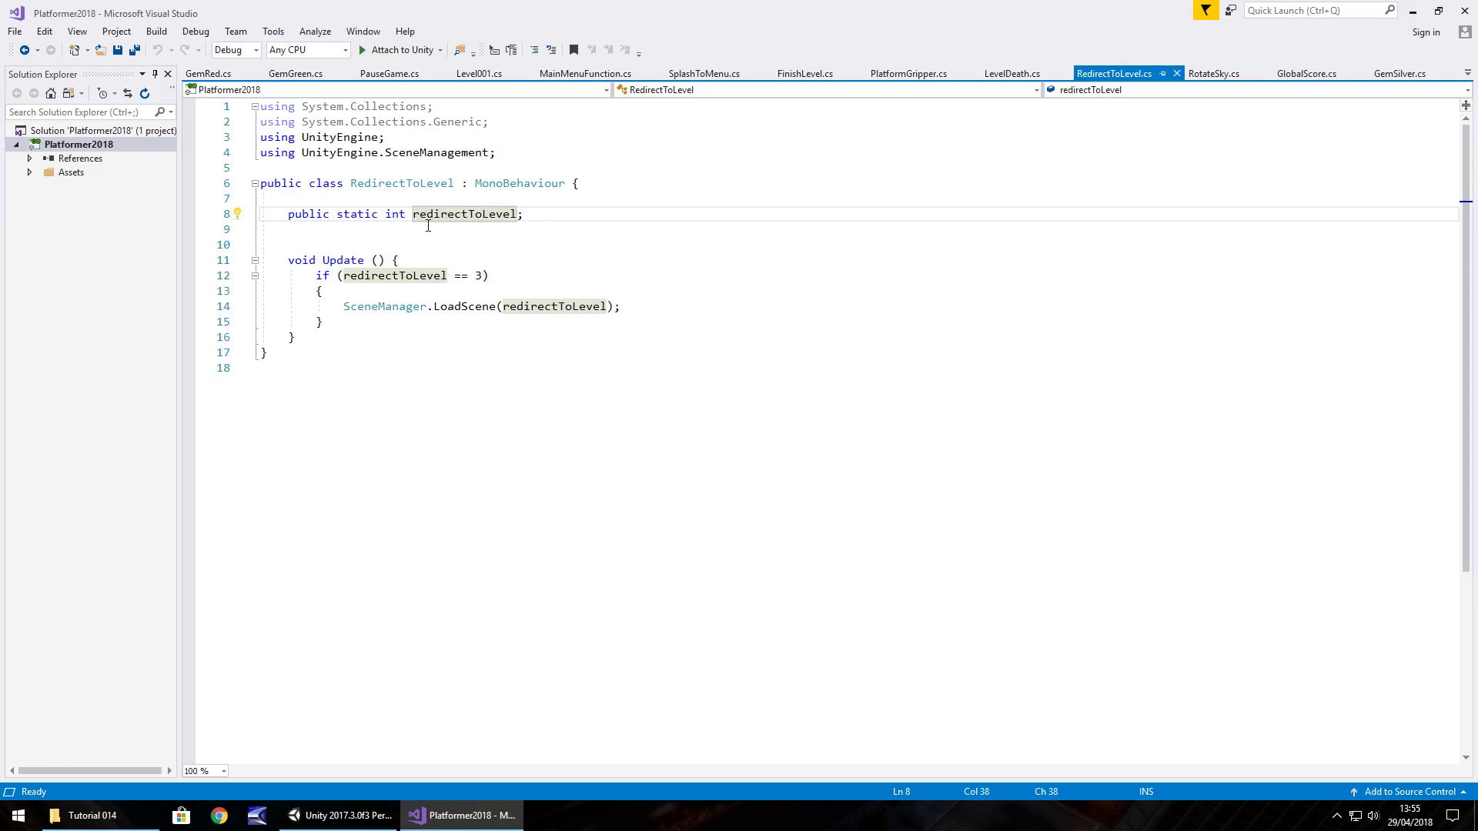
{"action": "left_click", "coordinate": [416, 229]}
{"action": "type", "text": "public static int"}
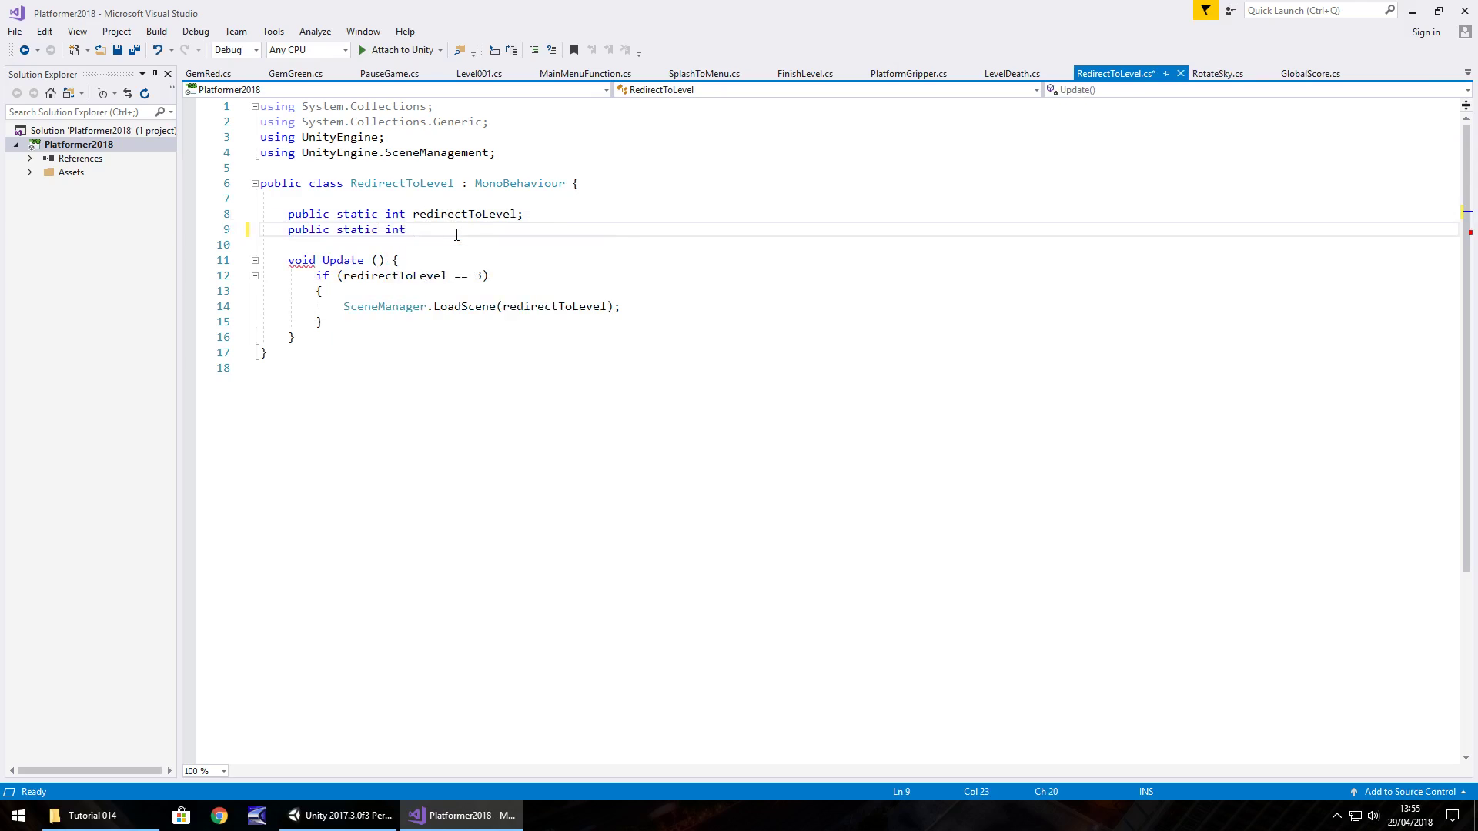
{"action": "type", "text": " nextLevel;"}
{"action": "key", "text": "ctrl+s"}
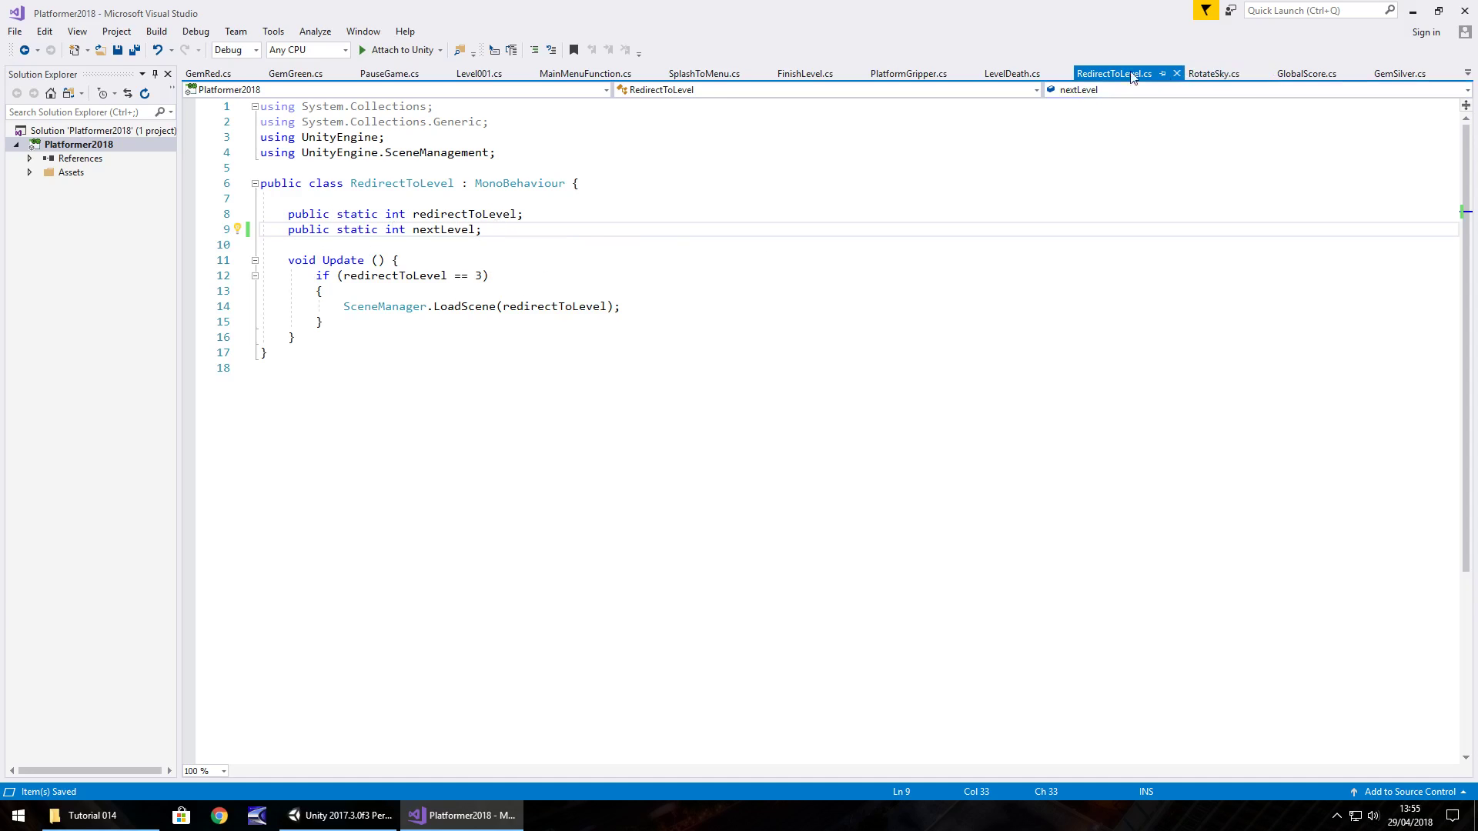
- Add "RedirectToLevel.nextLevel = 5;" to the Start method of Level001.cs, save the script, and return to Unity
{"action": "left_click", "coordinate": [472, 74]}
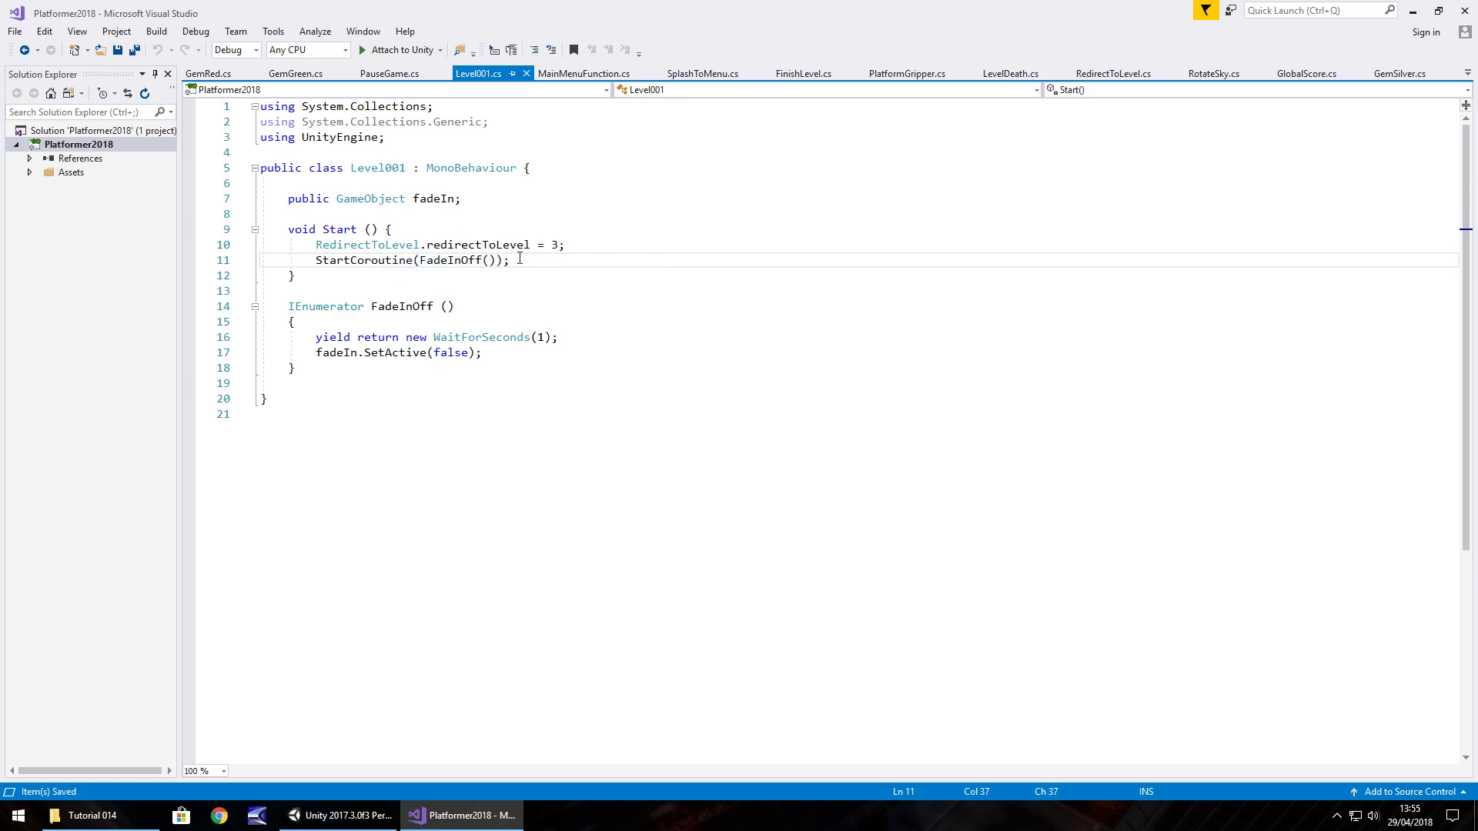
{"action": "left_click", "coordinate": [591, 245]}
{"action": "key", "text": "Return"}
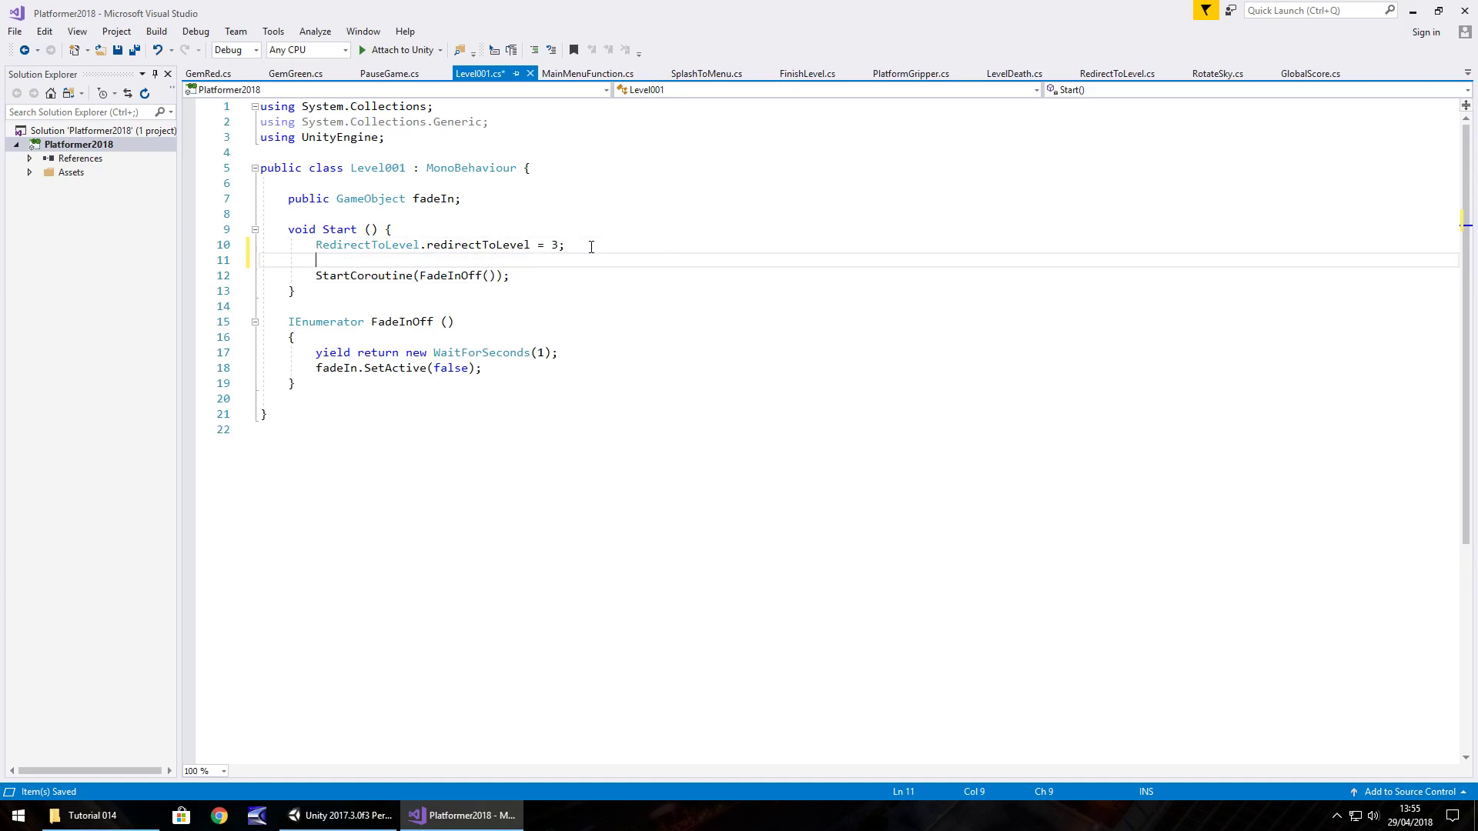
{"action": "type", "text": "red"}
{"action": "key", "text": "BackSpace"}
{"action": "key", "text": "BackSpace"}
{"action": "key", "text": "BackSpace"}
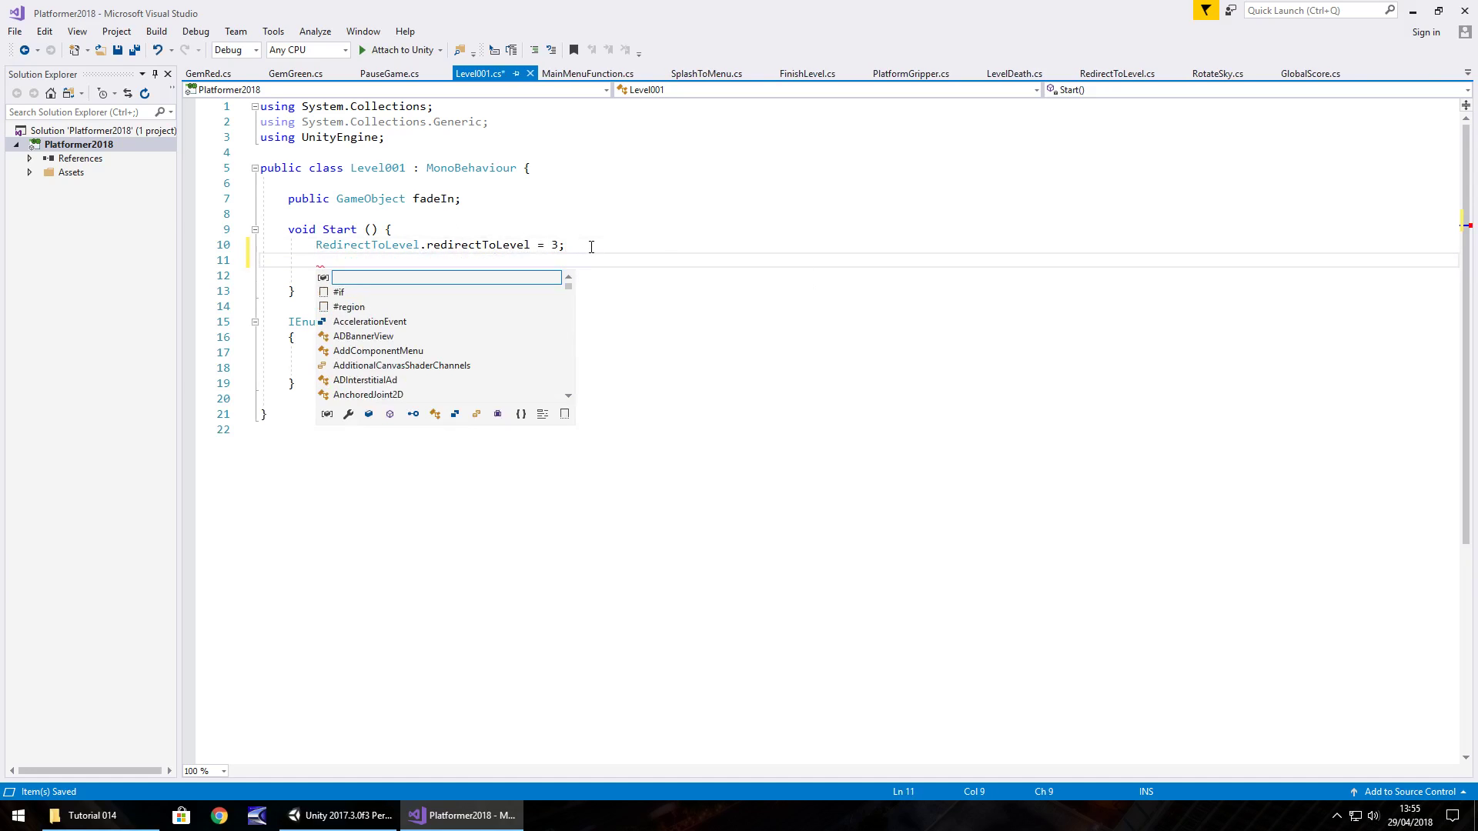
{"action": "type", "text": "Redirect"}
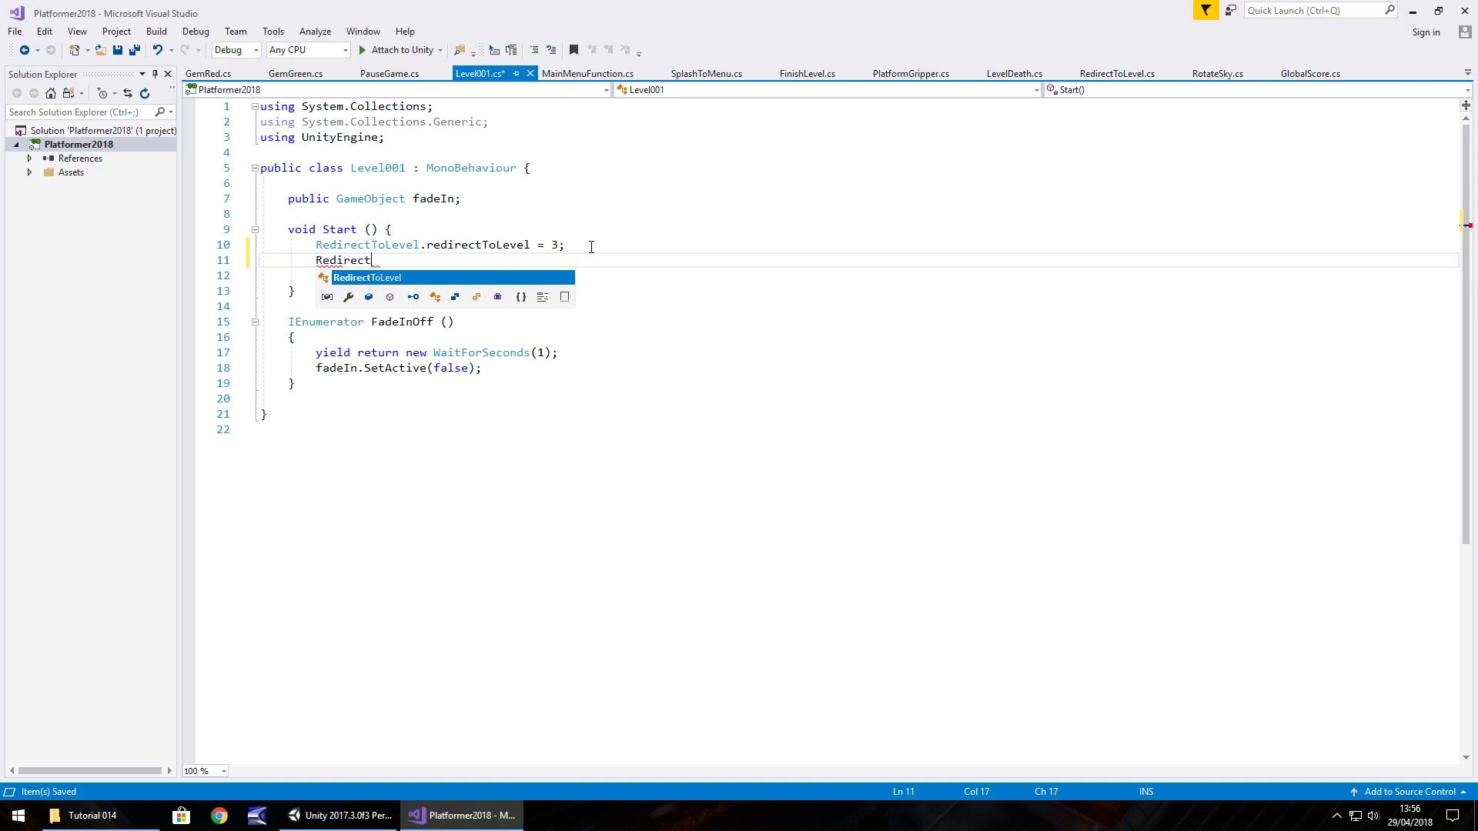
{"action": "type", "text": "ToLevel.nextLe"}
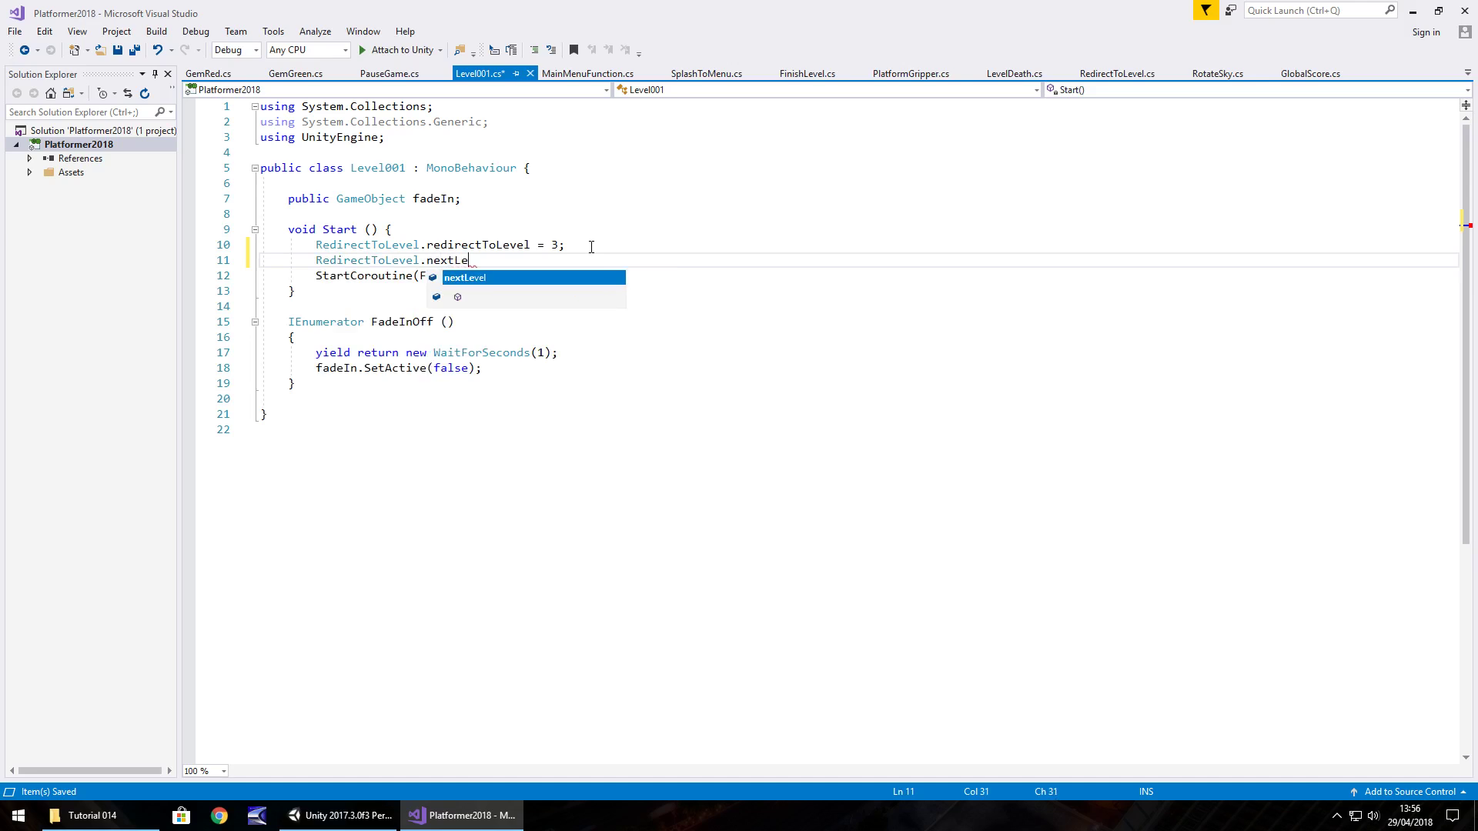
{"action": "type", "text": "vel ="}
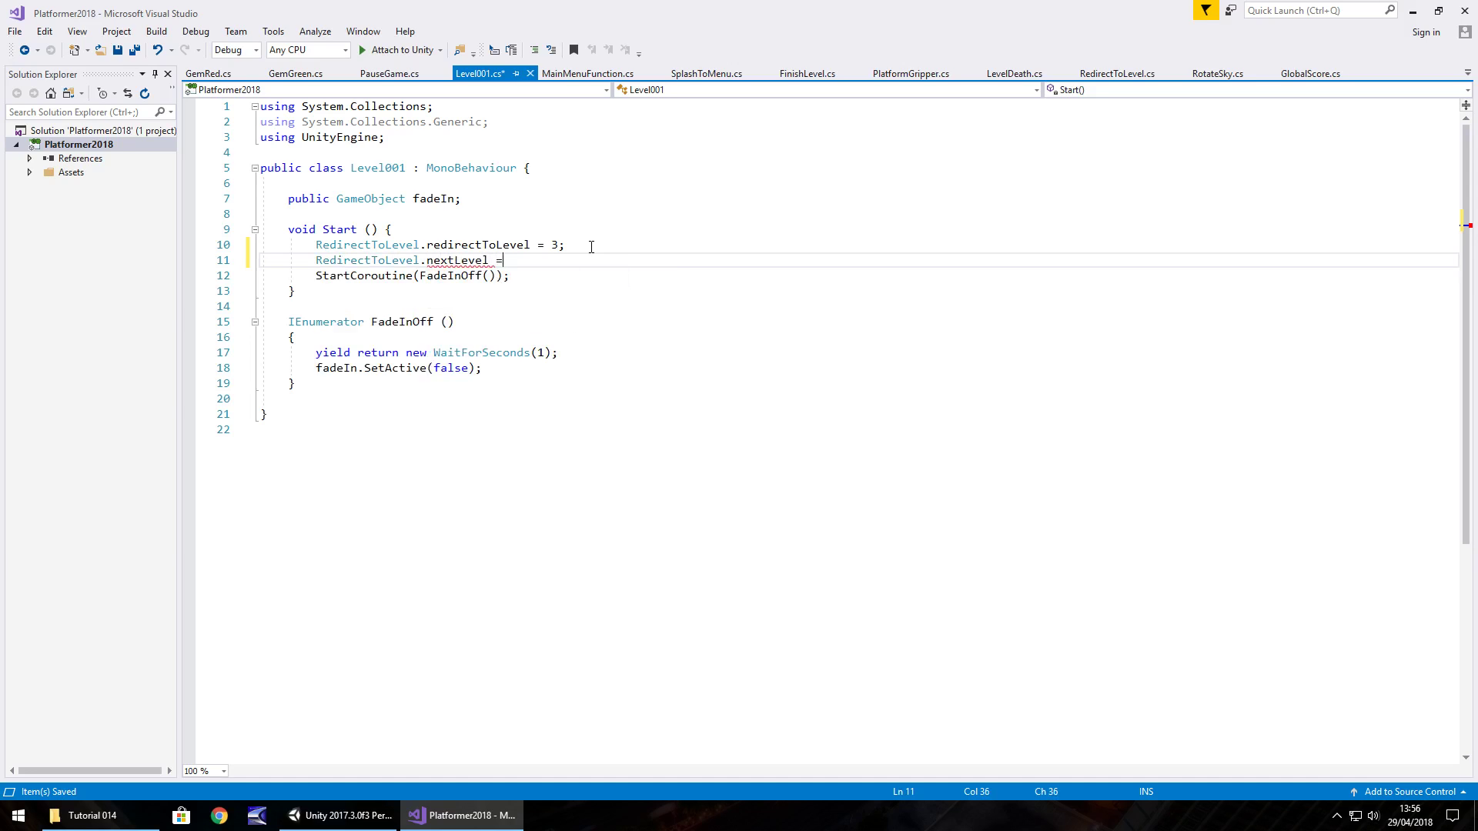
{"action": "type", "text": " 5;"}
{"action": "key", "text": "ctrl+s"}
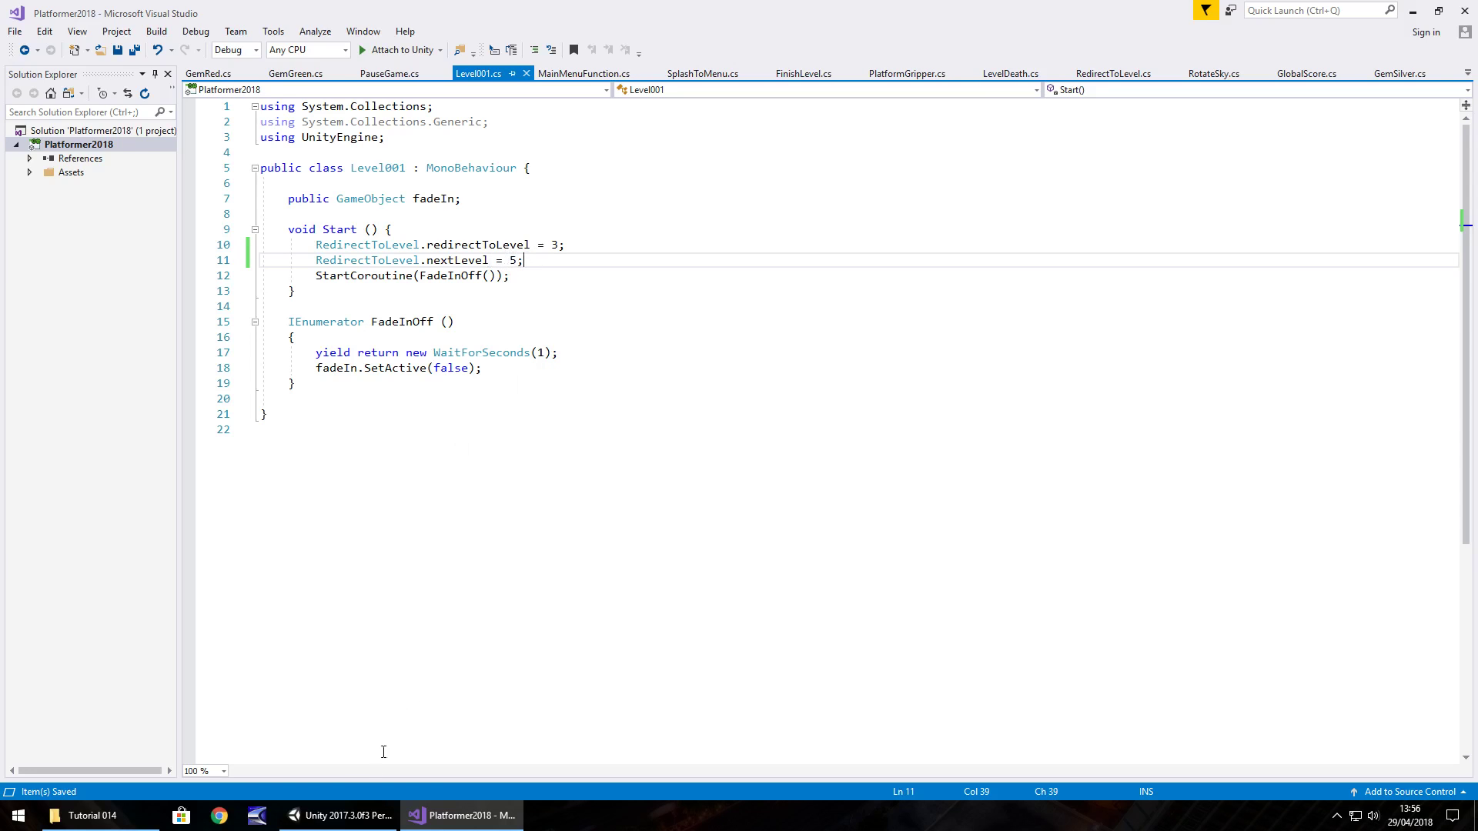
{"action": "left_click", "coordinate": [339, 821]}
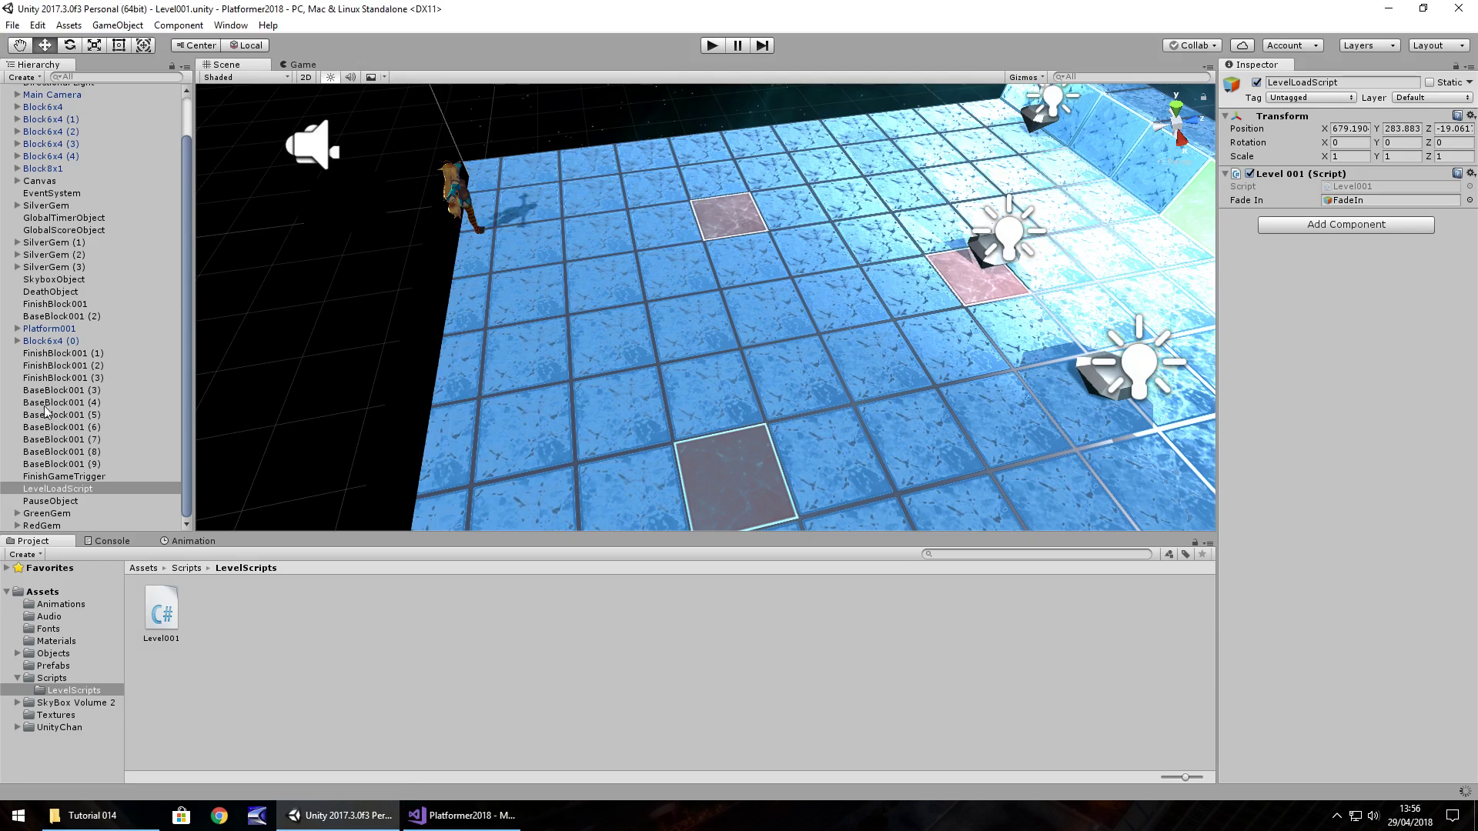
- Open the FinishLevel script attached to FinishGameTrigger in Visual Studio
{"action": "left_click", "coordinate": [70, 477]}
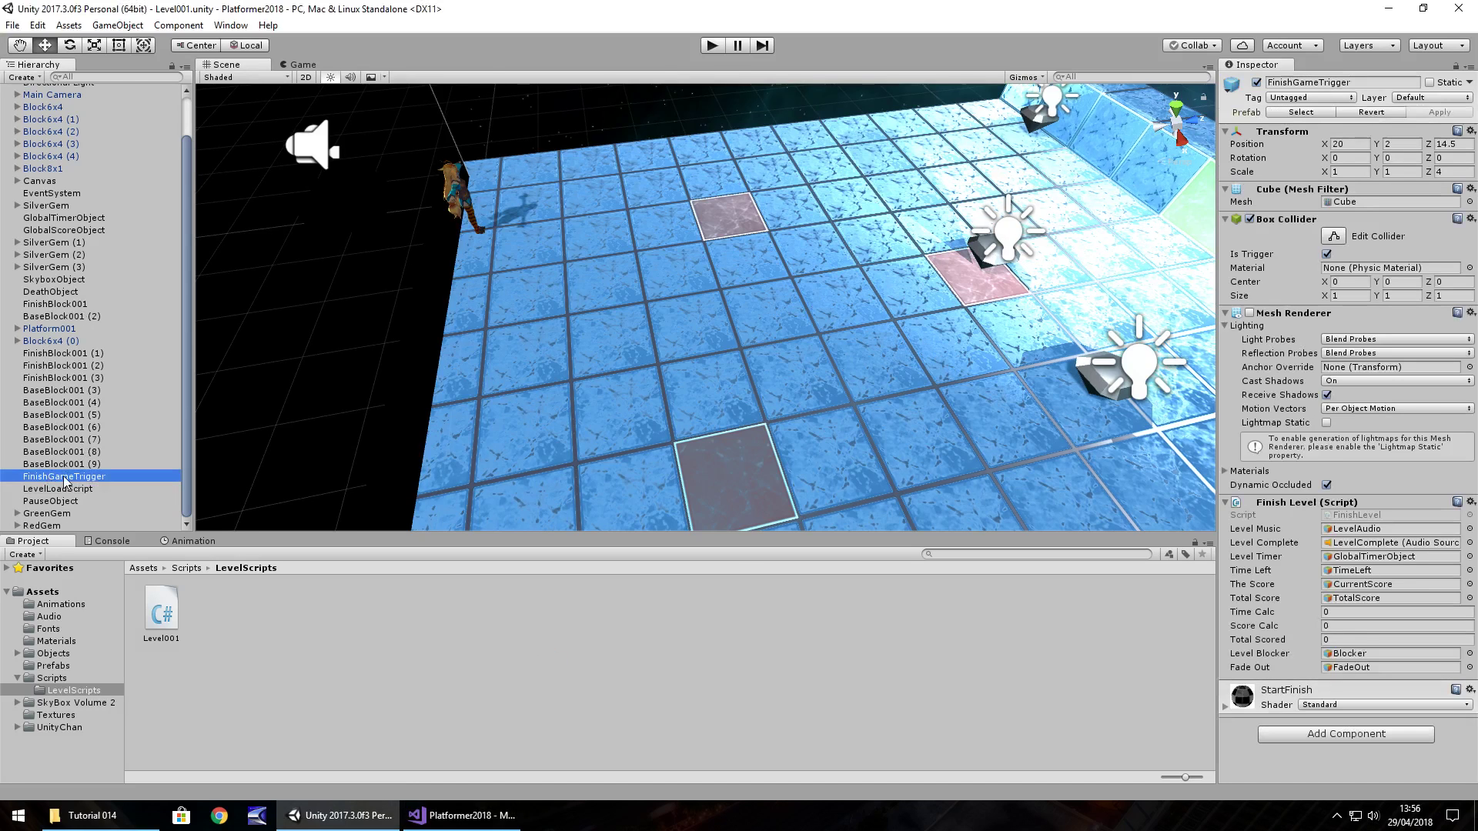
{"action": "double_click", "coordinate": [1367, 515]}
{"action": "scroll", "coordinate": [519, 421], "scroll_direction": "up", "scroll_amount": 6}
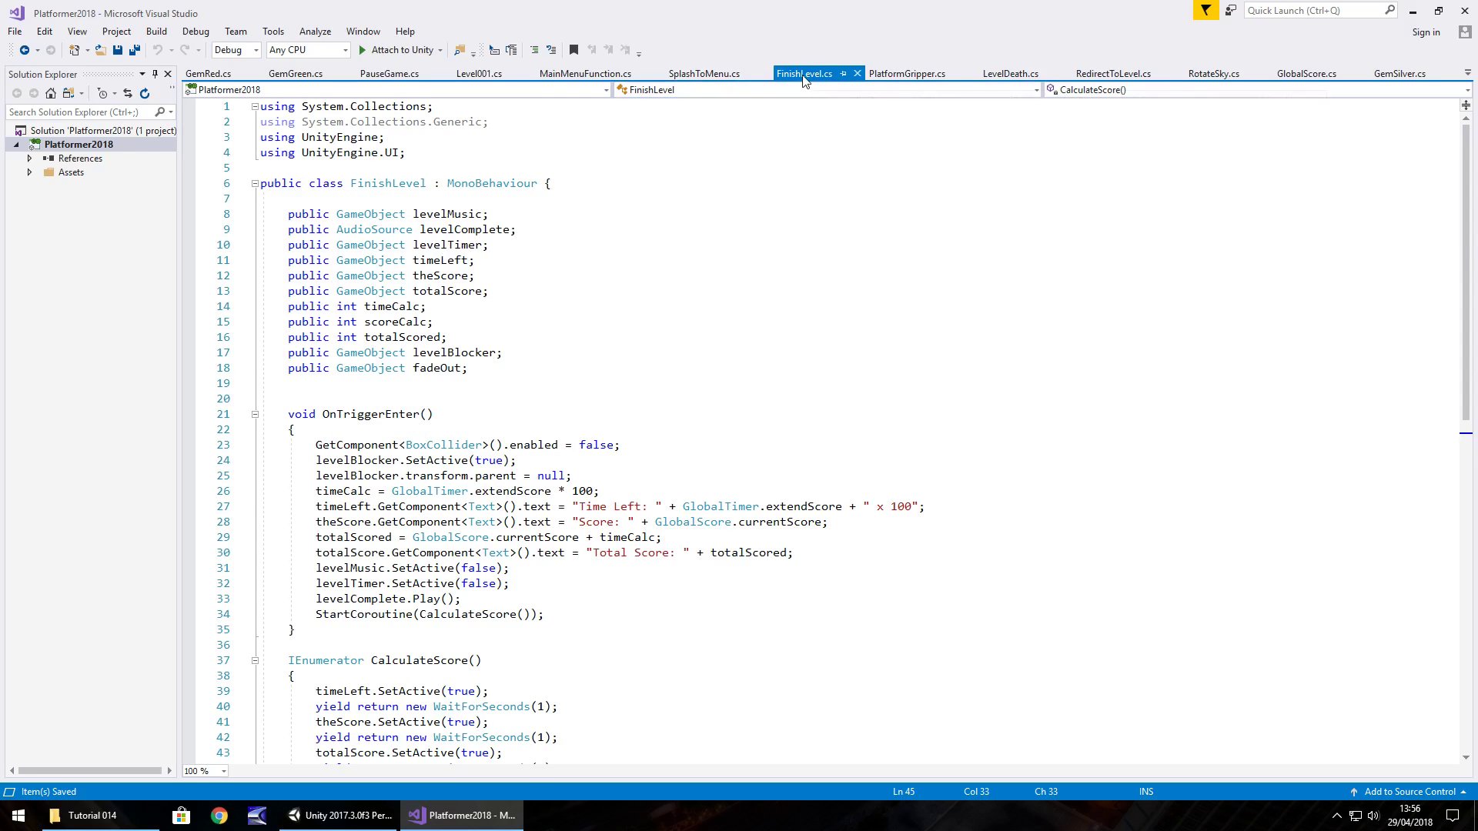
- Copy the "yield return new WaitForSeconds(2);" line to below fadeOut.SetActive(true) in the CalculateScore coroutine
{"action": "scroll", "coordinate": [512, 371], "scroll_direction": "down", "scroll_amount": 6}
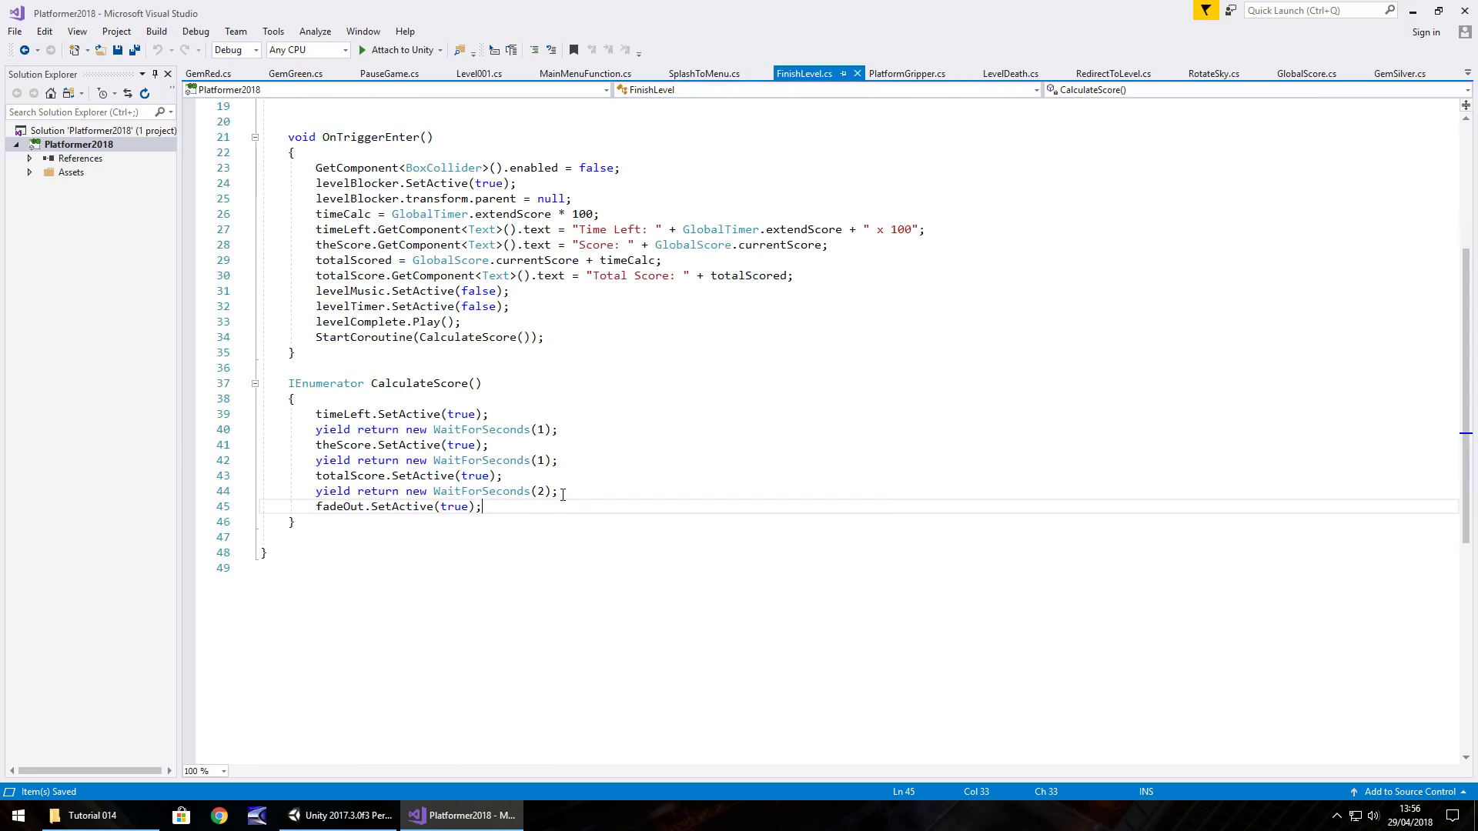
{"action": "left_click_drag", "start_coordinate": [559, 492], "coordinate": [314, 489]}
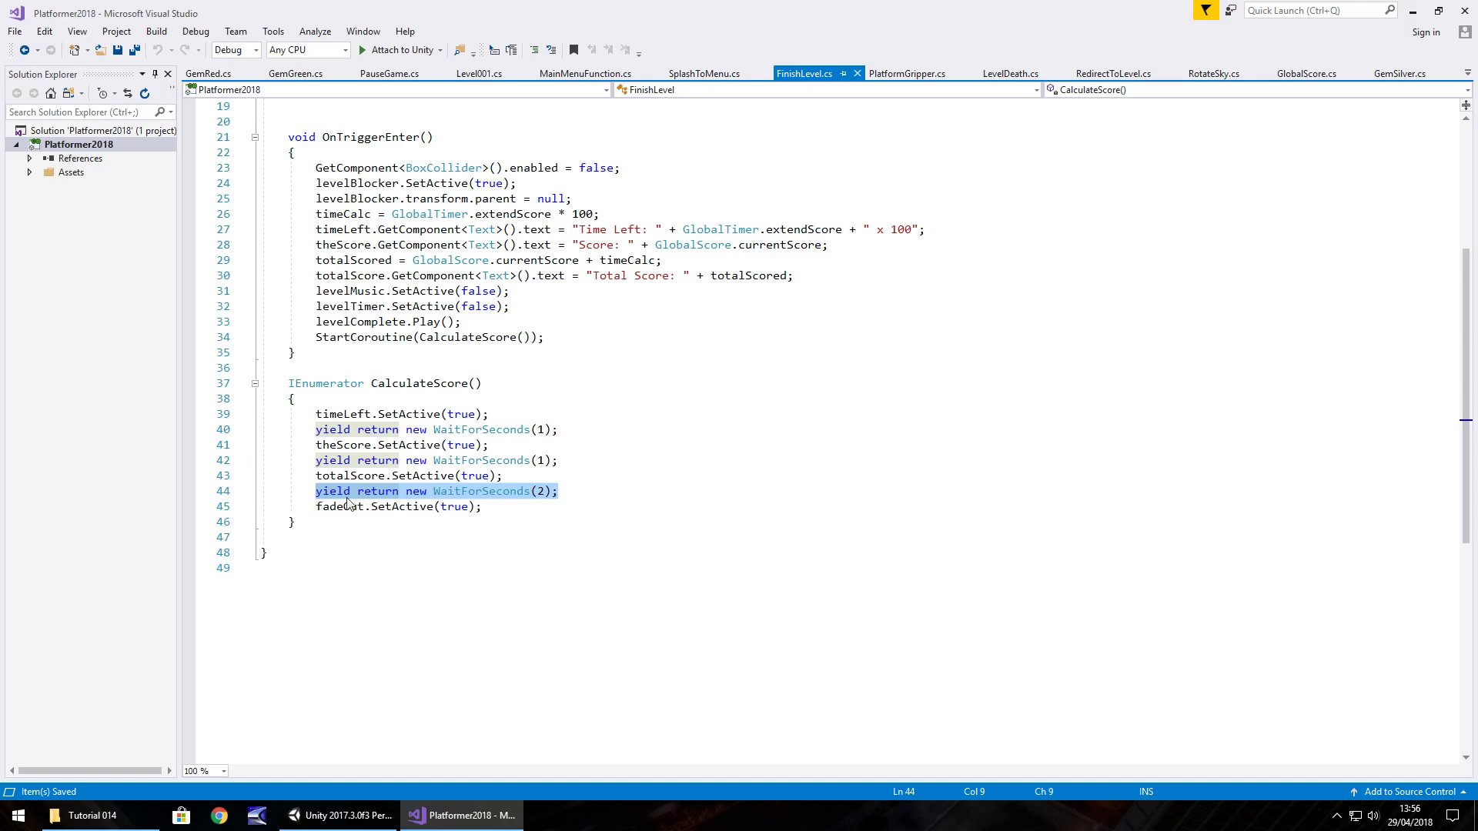
{"action": "key", "text": "ctrl+c"}
{"action": "left_click", "coordinate": [496, 511]}
{"action": "key", "text": "Return"}
{"action": "key", "text": "ctrl+v"}
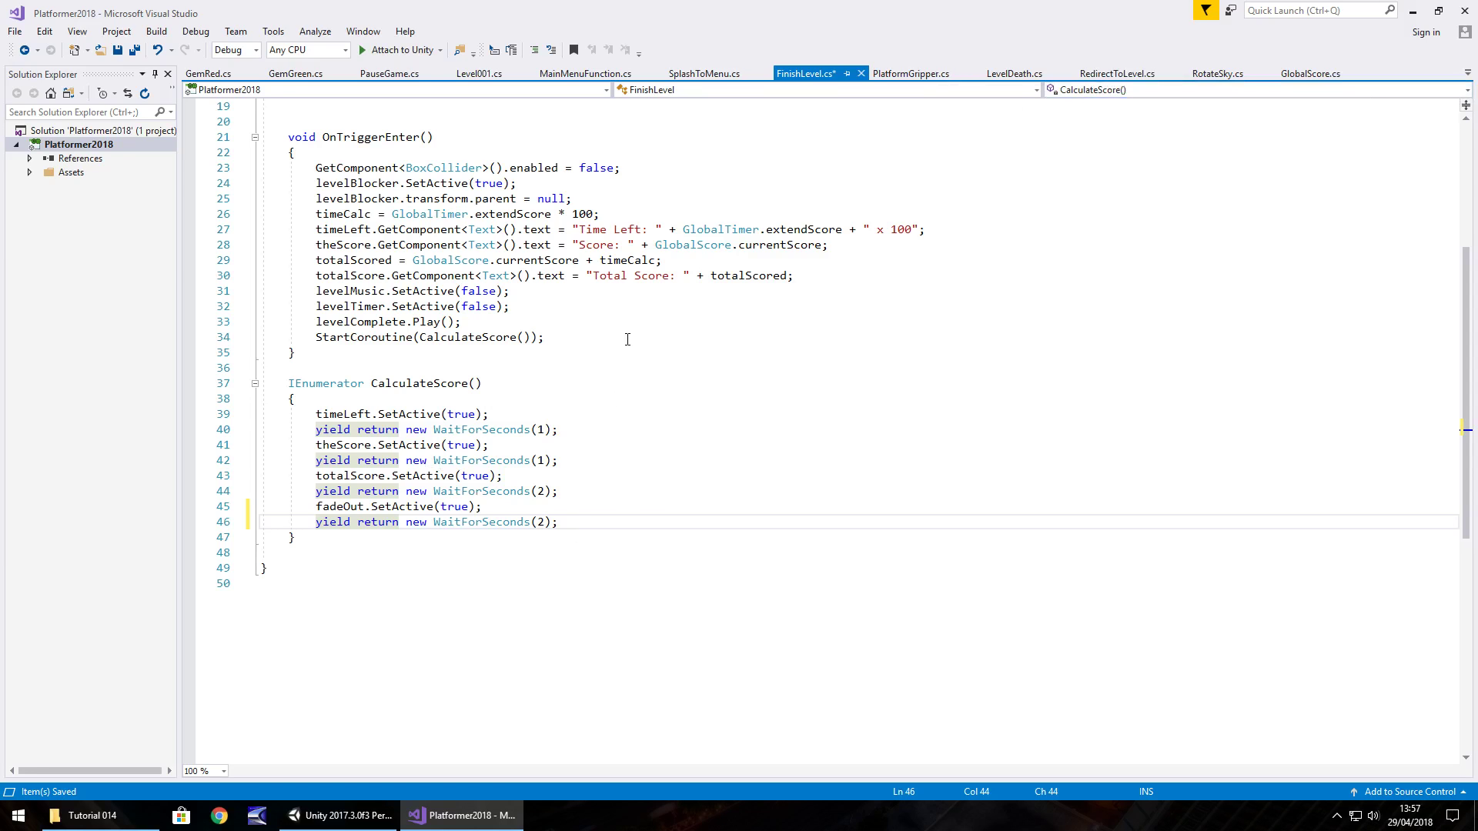
- Add "using UnityEngine.SceneManagement;" below the UnityEngine.UI directive in FinishLevel.cs
{"action": "scroll", "coordinate": [628, 338], "scroll_direction": "up", "scroll_amount": 6}
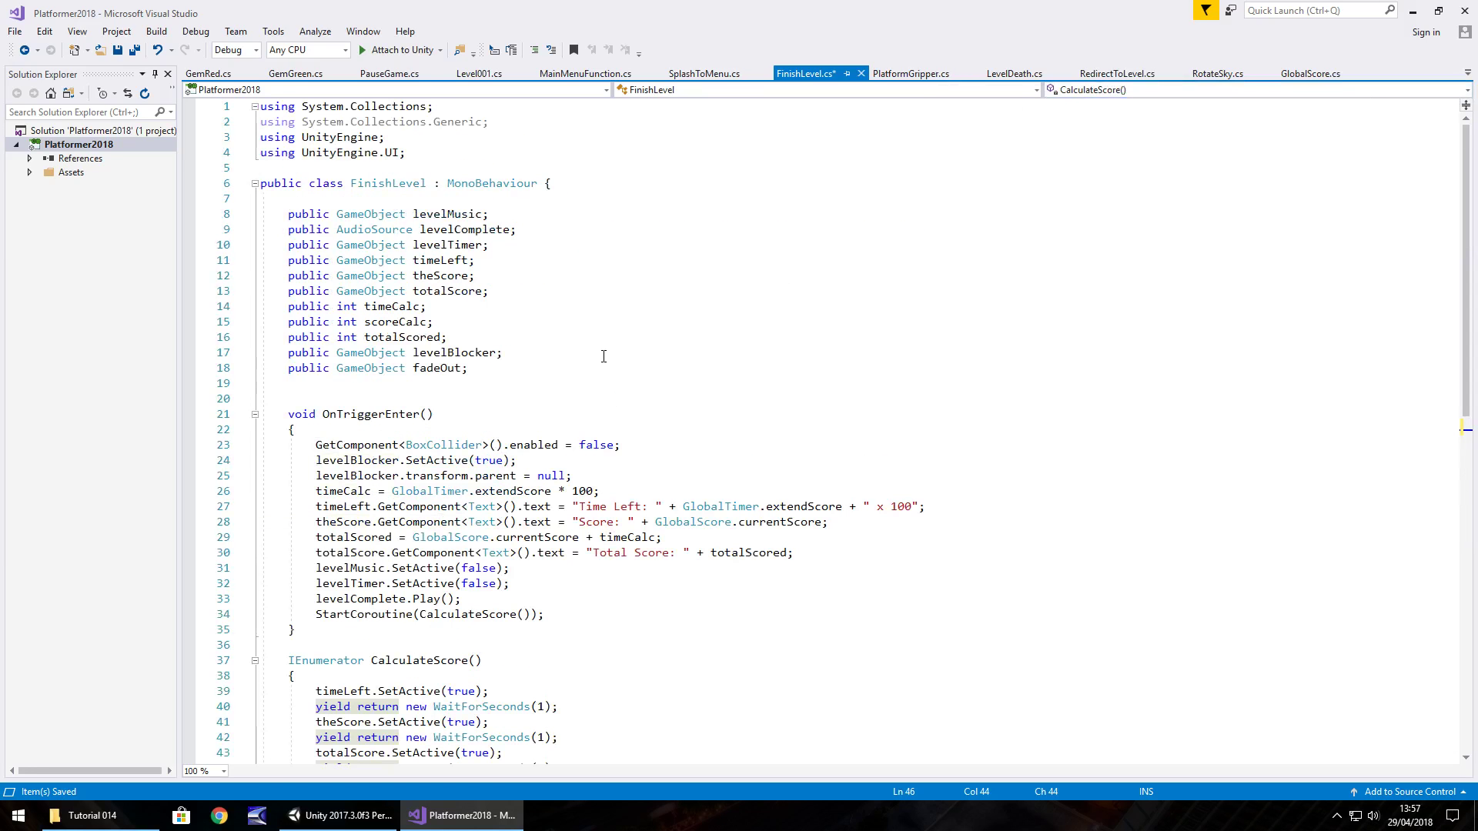
{"action": "left_click", "coordinate": [424, 154]}
{"action": "key", "text": "Return"}
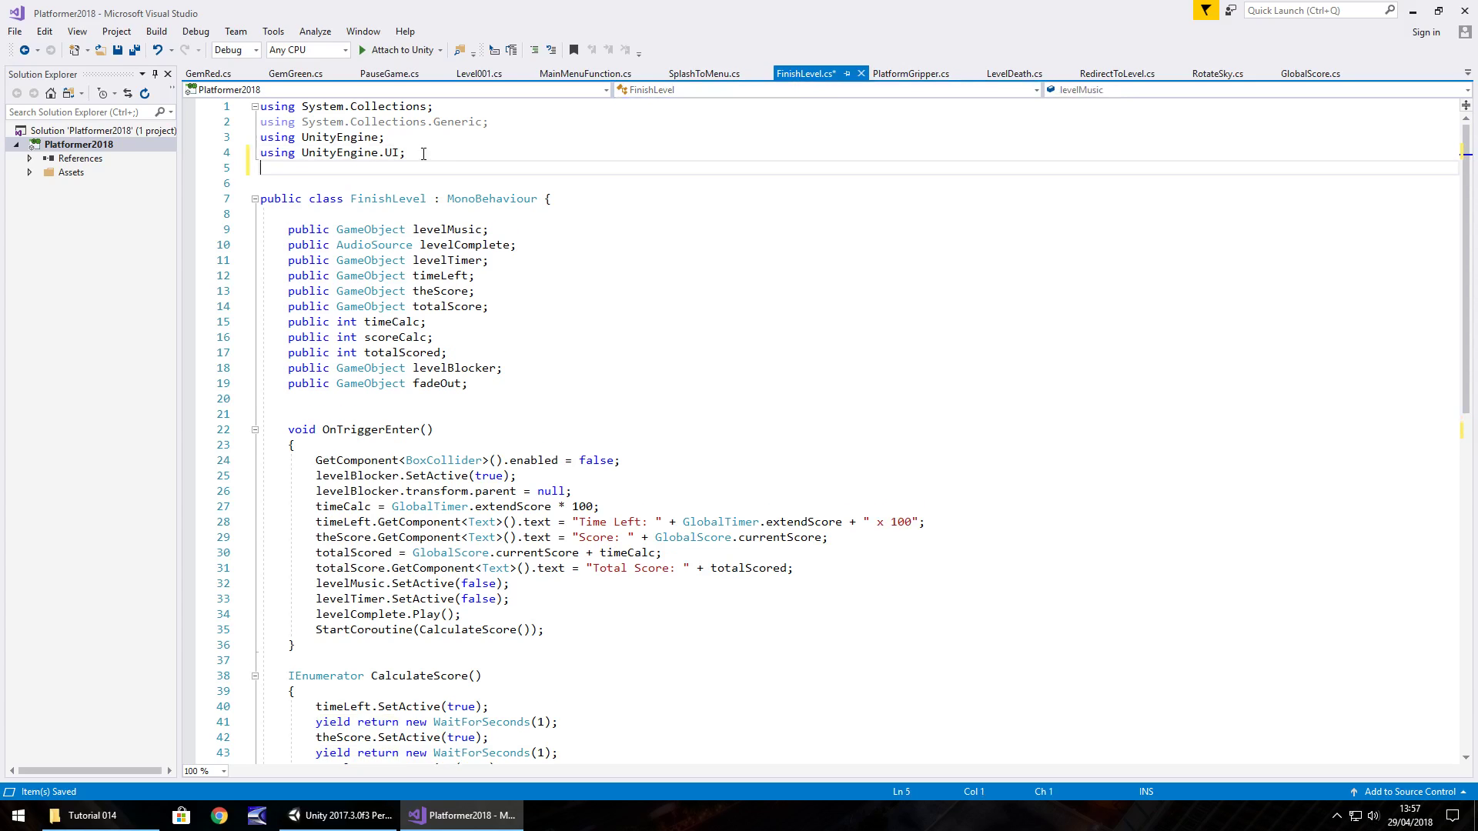
{"action": "type", "text": "using Unit"}
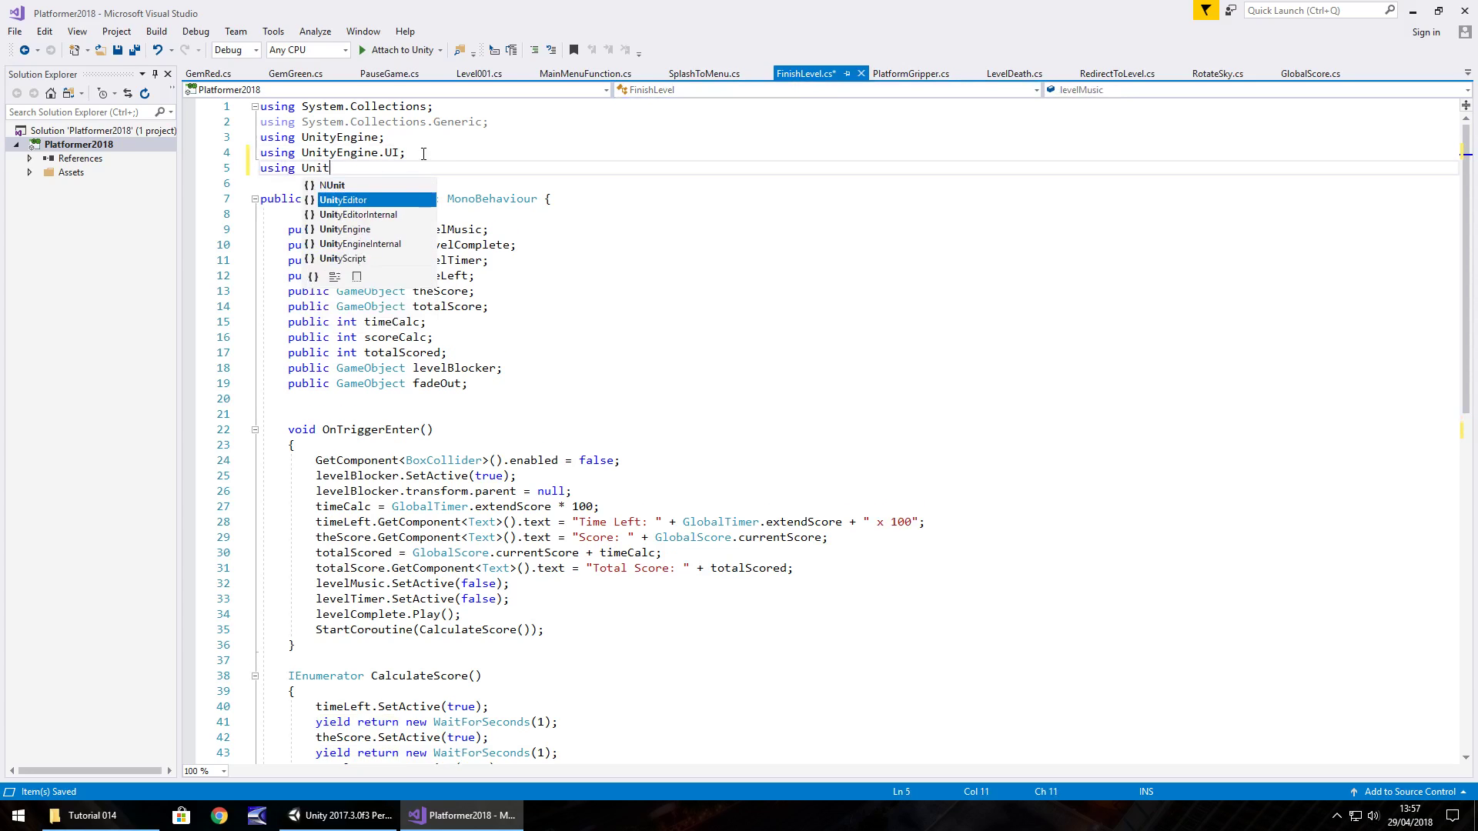
{"action": "type", "text": "yEngine."}
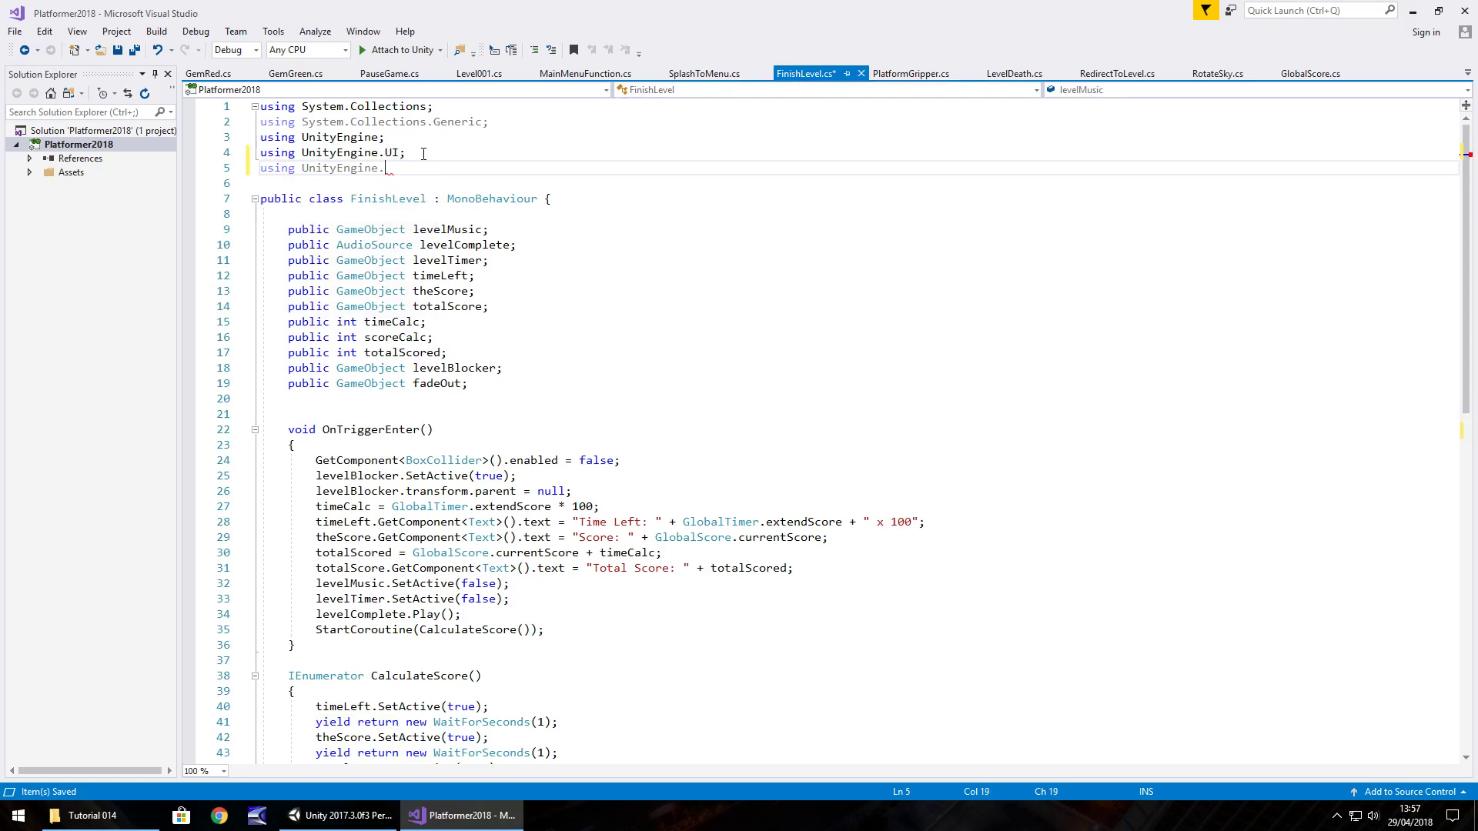
{"action": "type", "text": "Scene"}
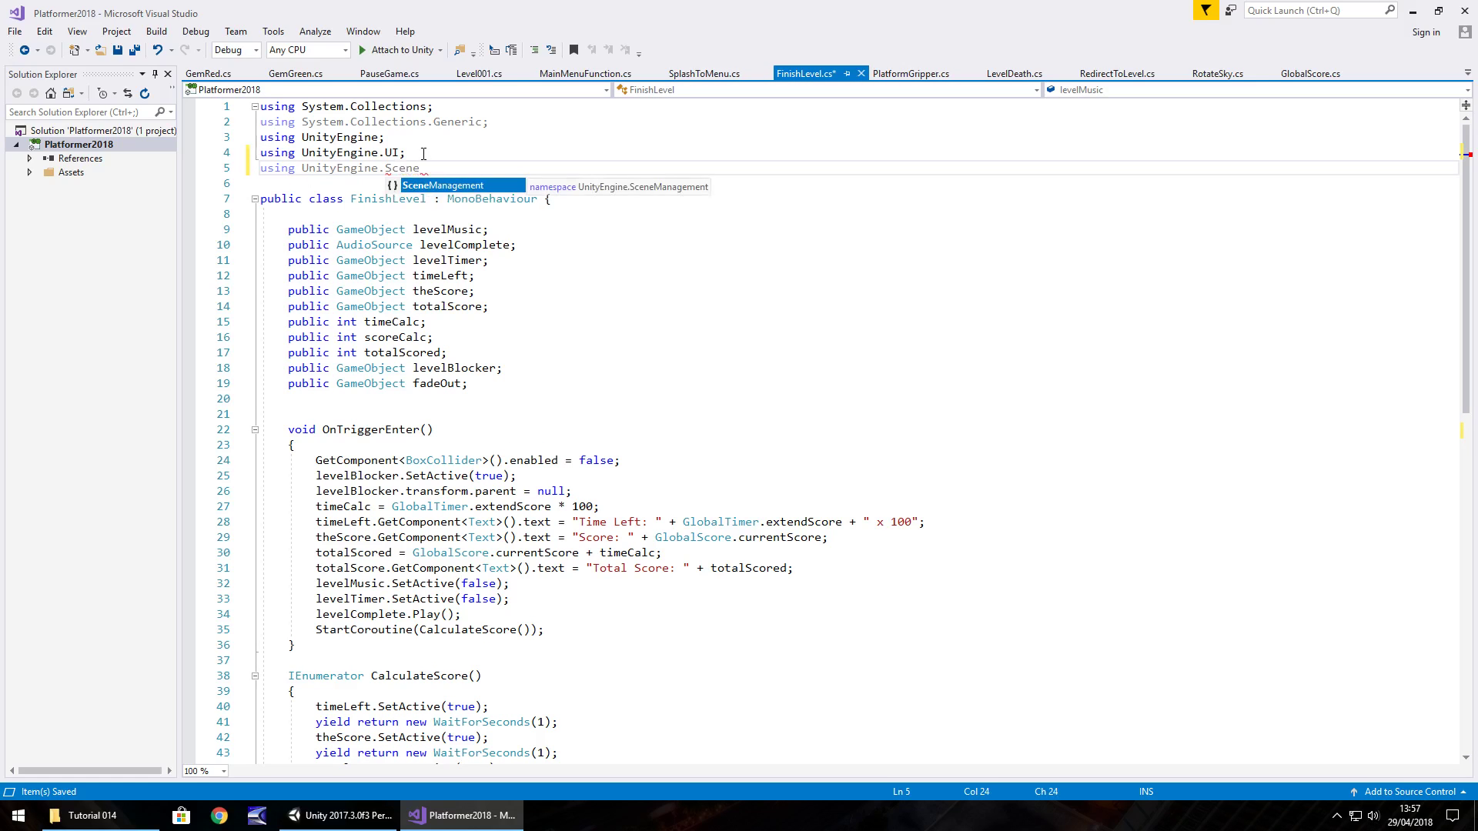
{"action": "type", "text": "Management;"}
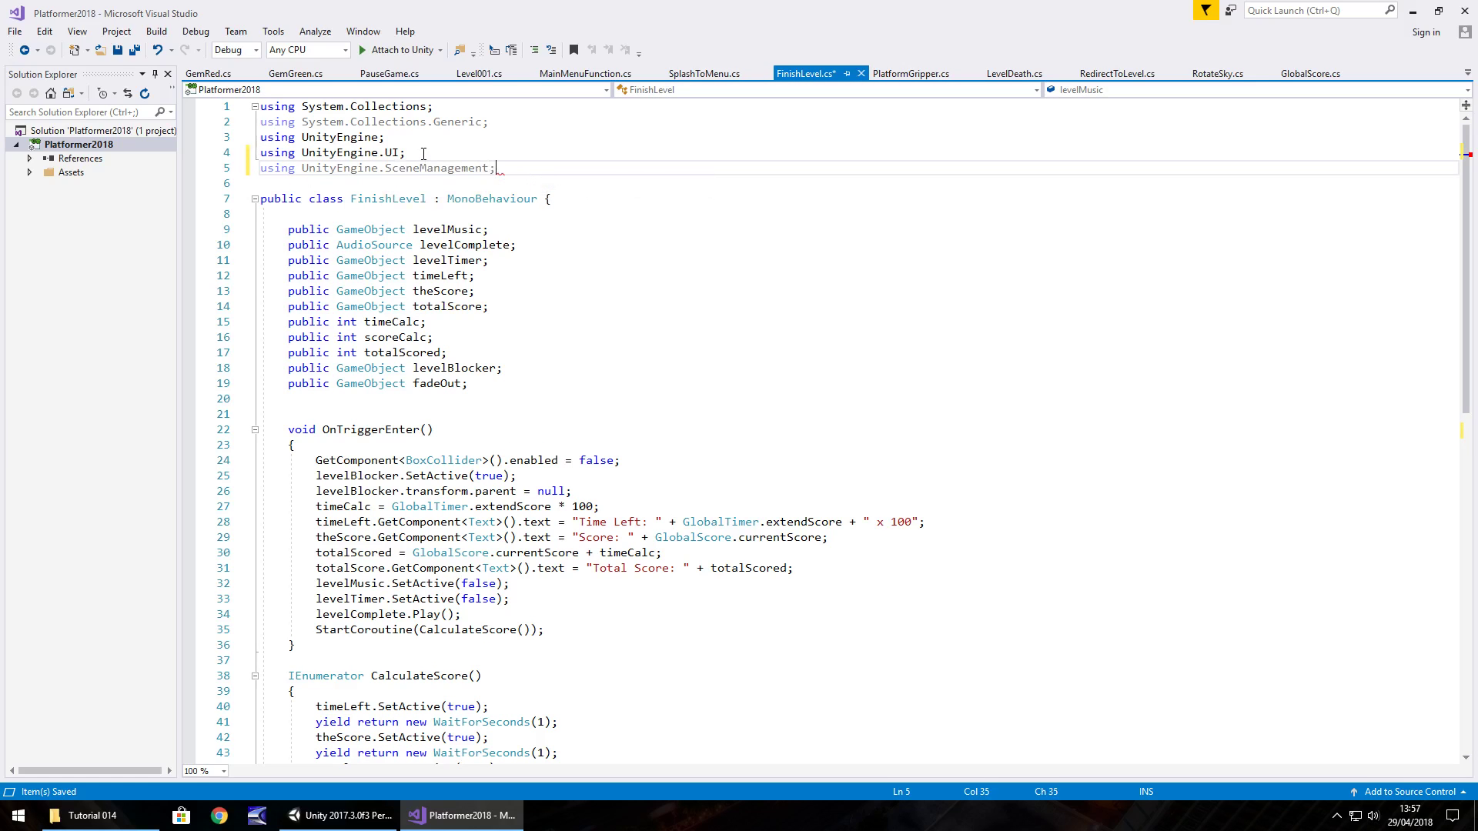
- Add "SceneManager.LoadLevel(RedirectToLevel.nextLevel);" as the last line of CalculateScore and save the script
{"action": "scroll", "coordinate": [586, 352], "scroll_direction": "down", "scroll_amount": 8}
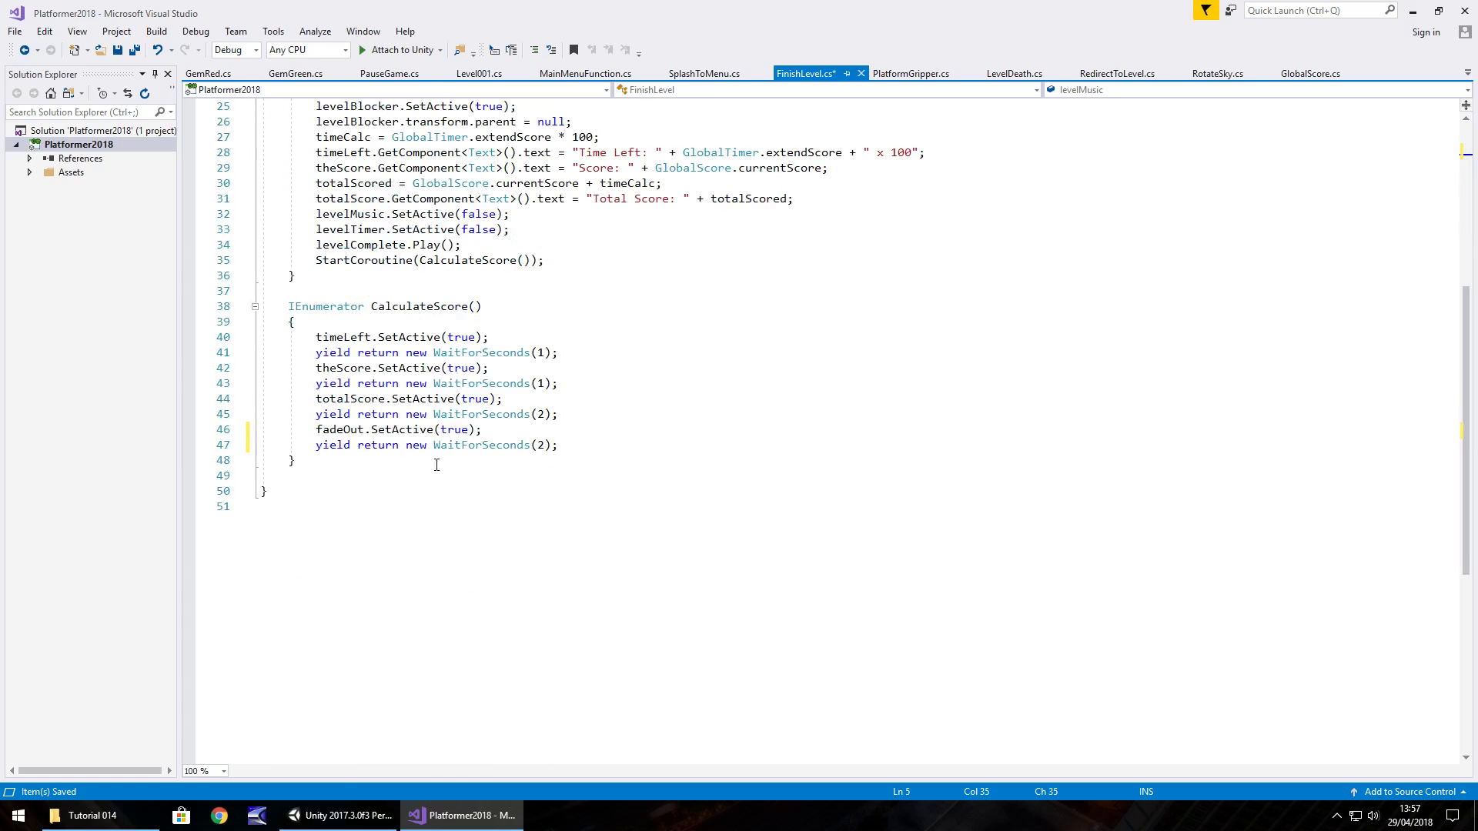
{"action": "left_click", "coordinate": [583, 445]}
{"action": "key", "text": "Return"}
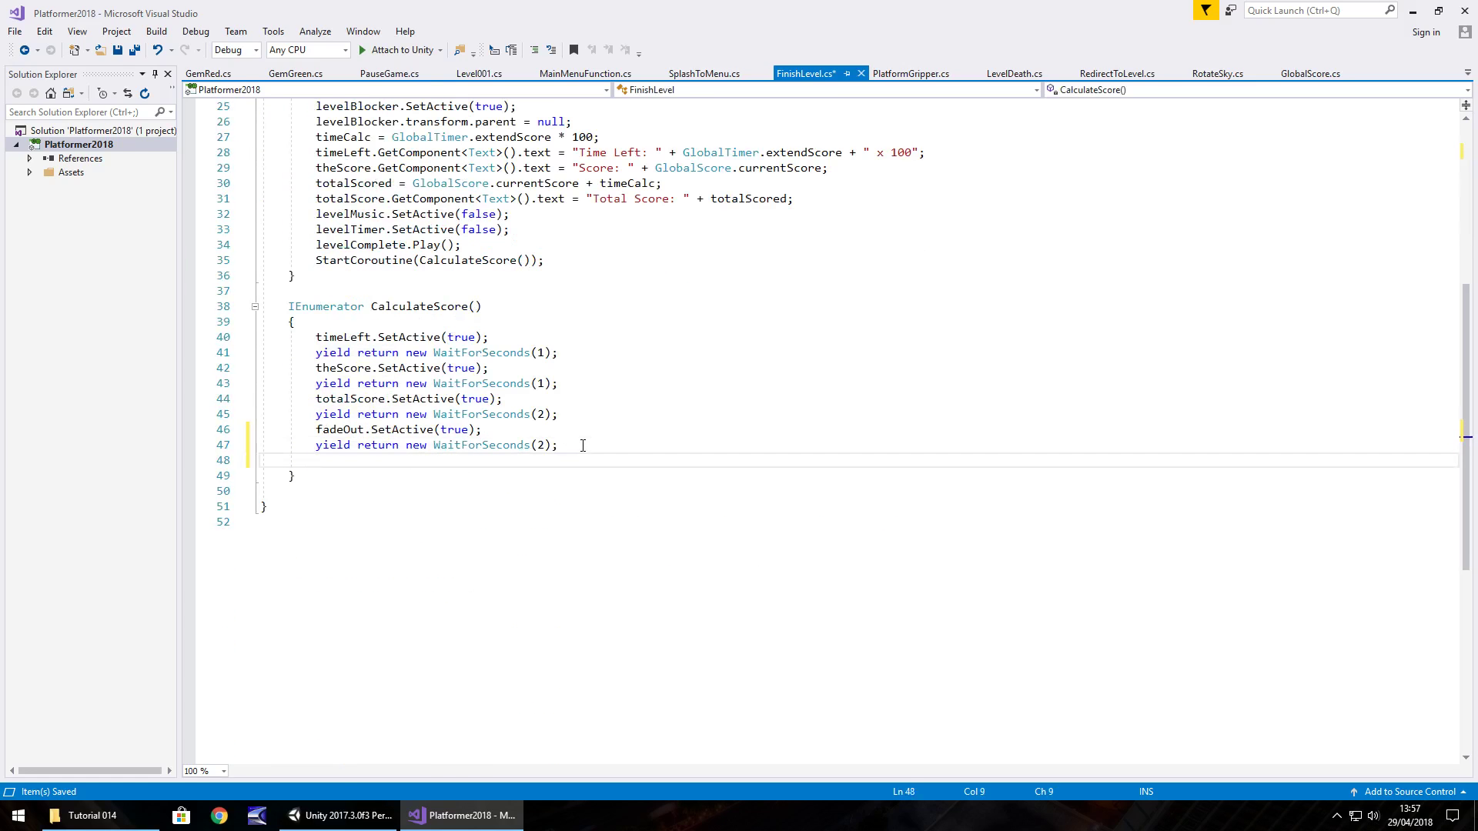
{"action": "type", "text": "SceneMana"}
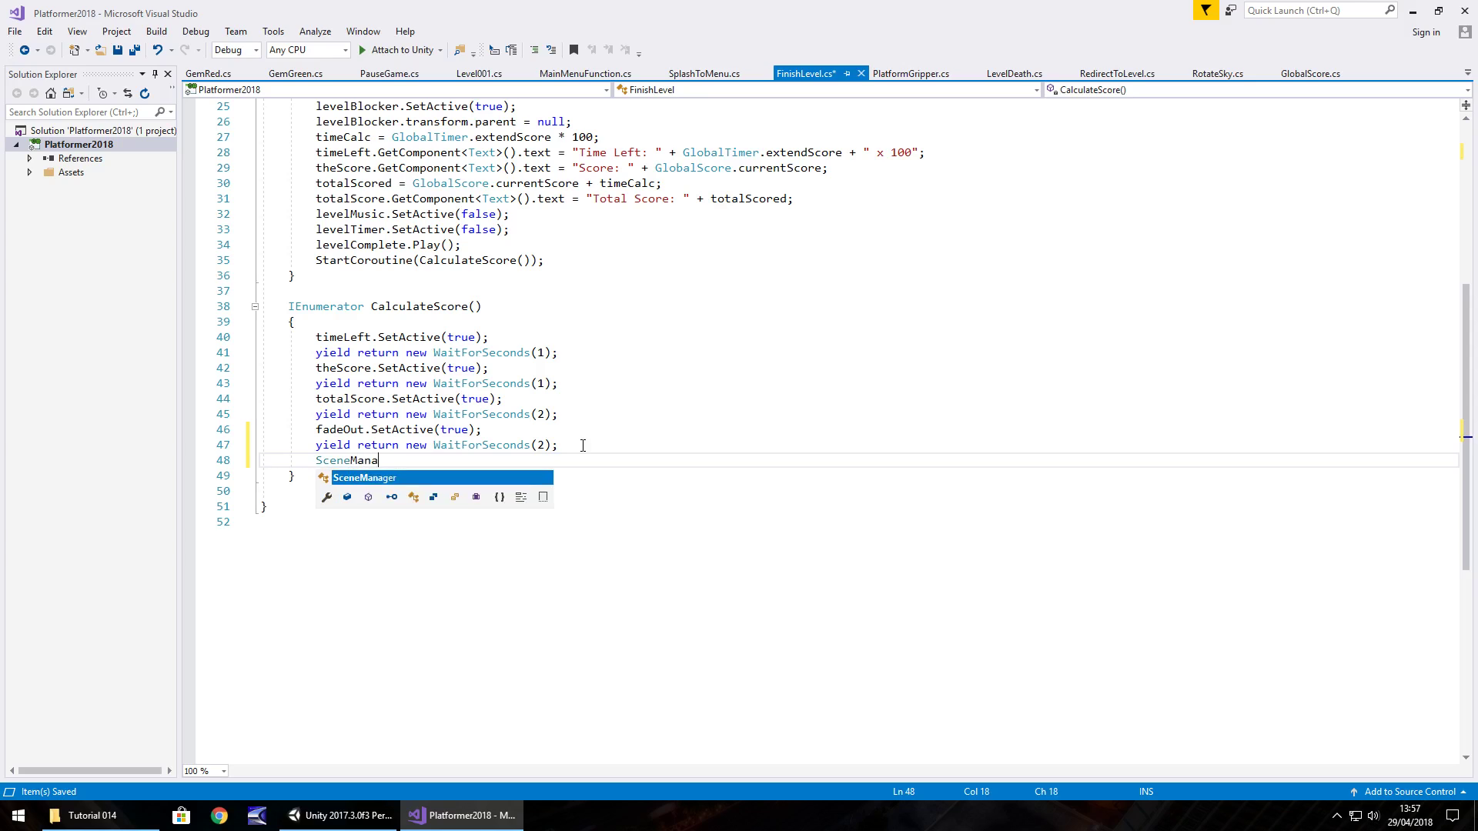
{"action": "type", "text": "ger.Load"}
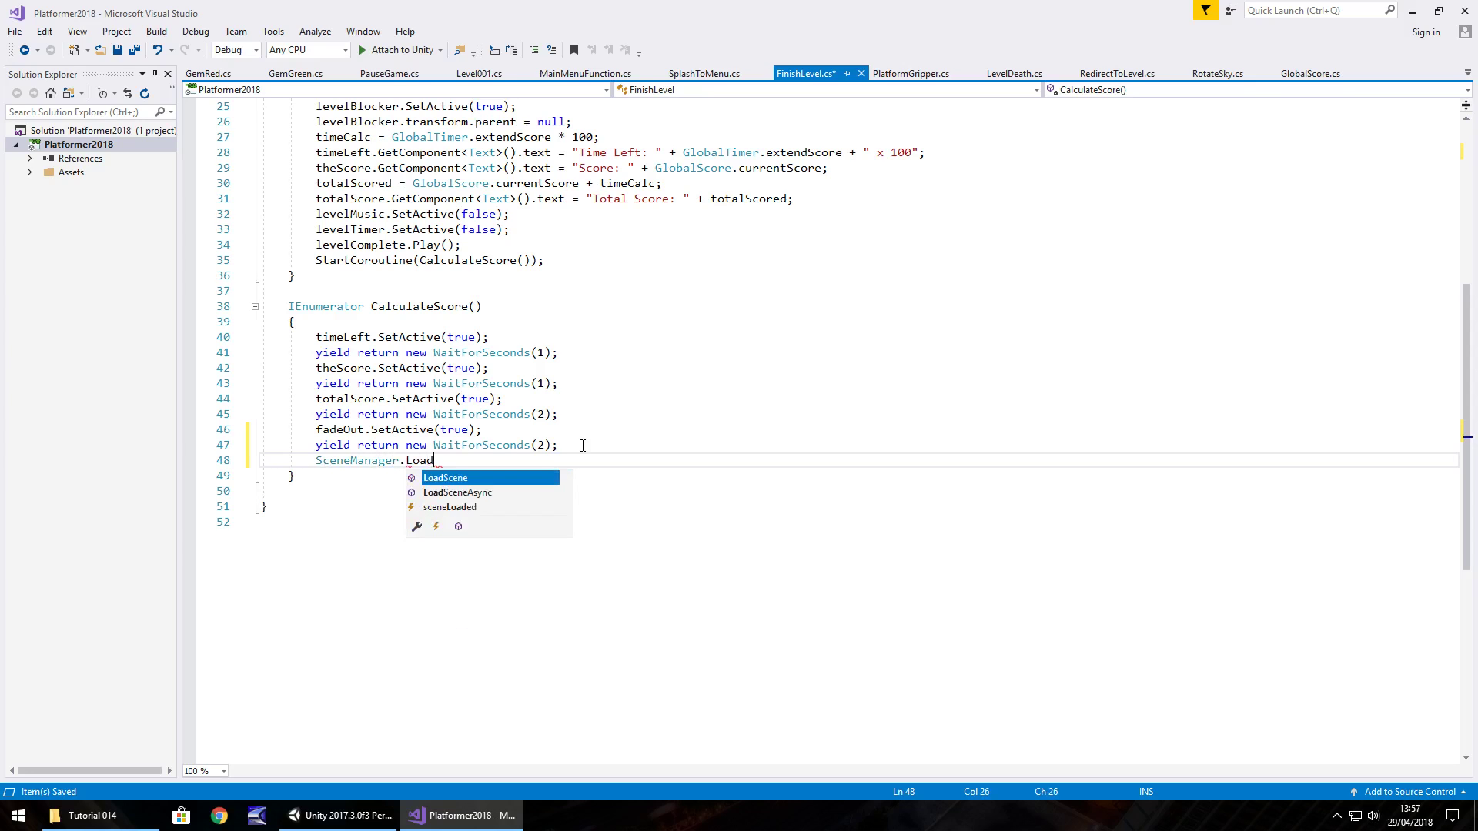
{"action": "type", "text": "Level"}
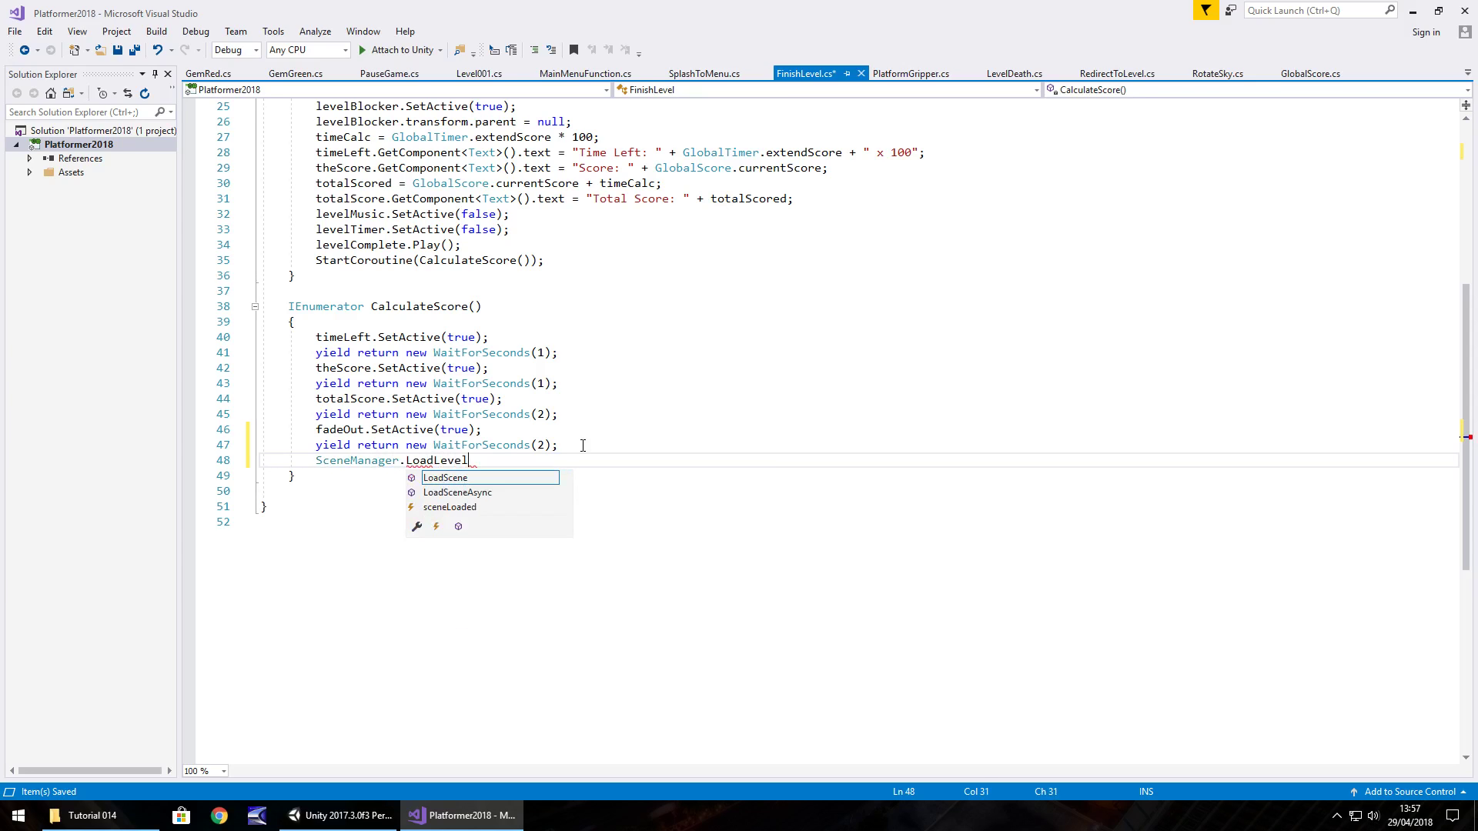
{"action": "type", "text": "("}
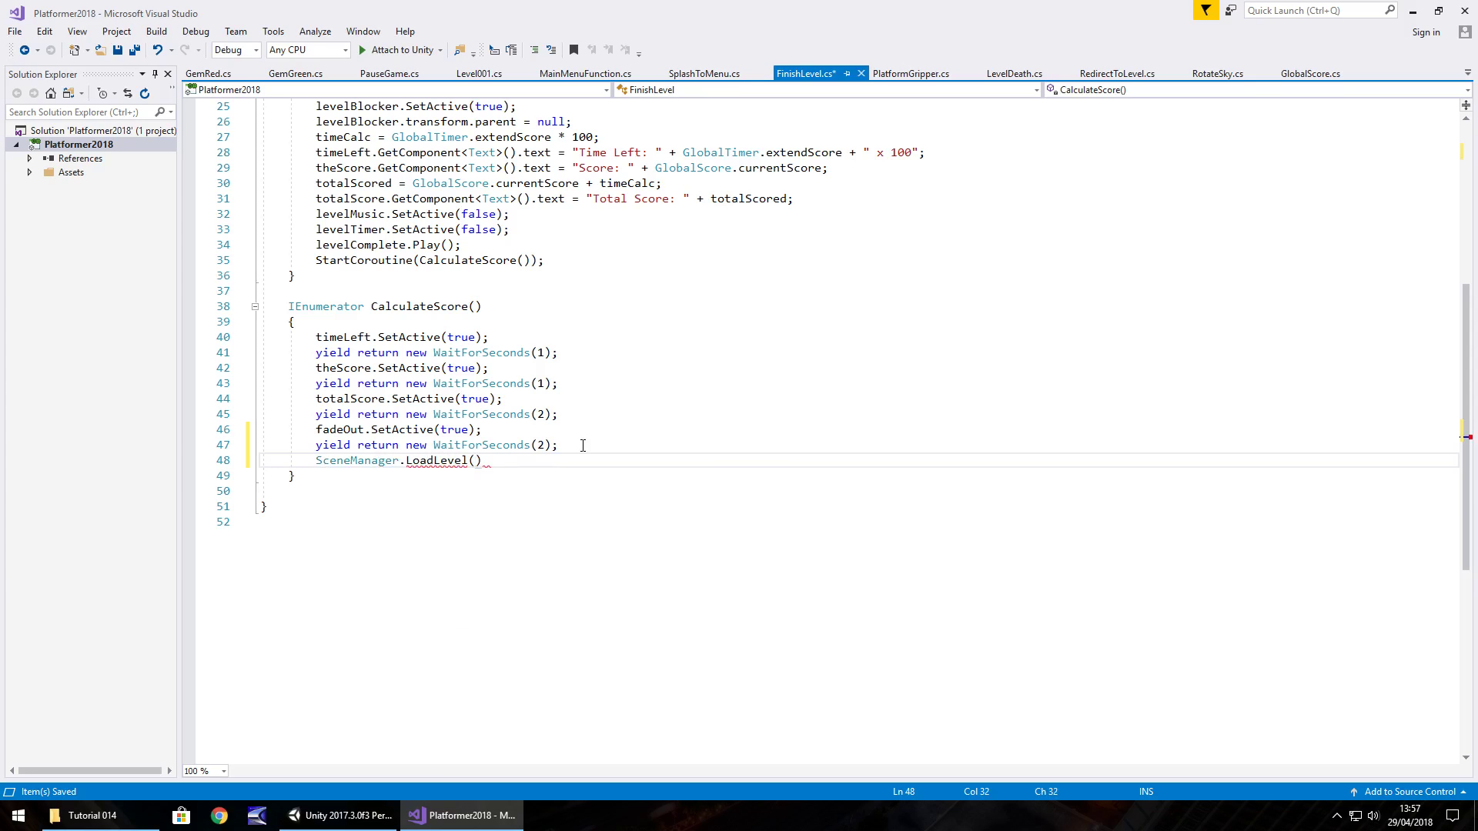
{"action": "type", "text": "Redirect"}
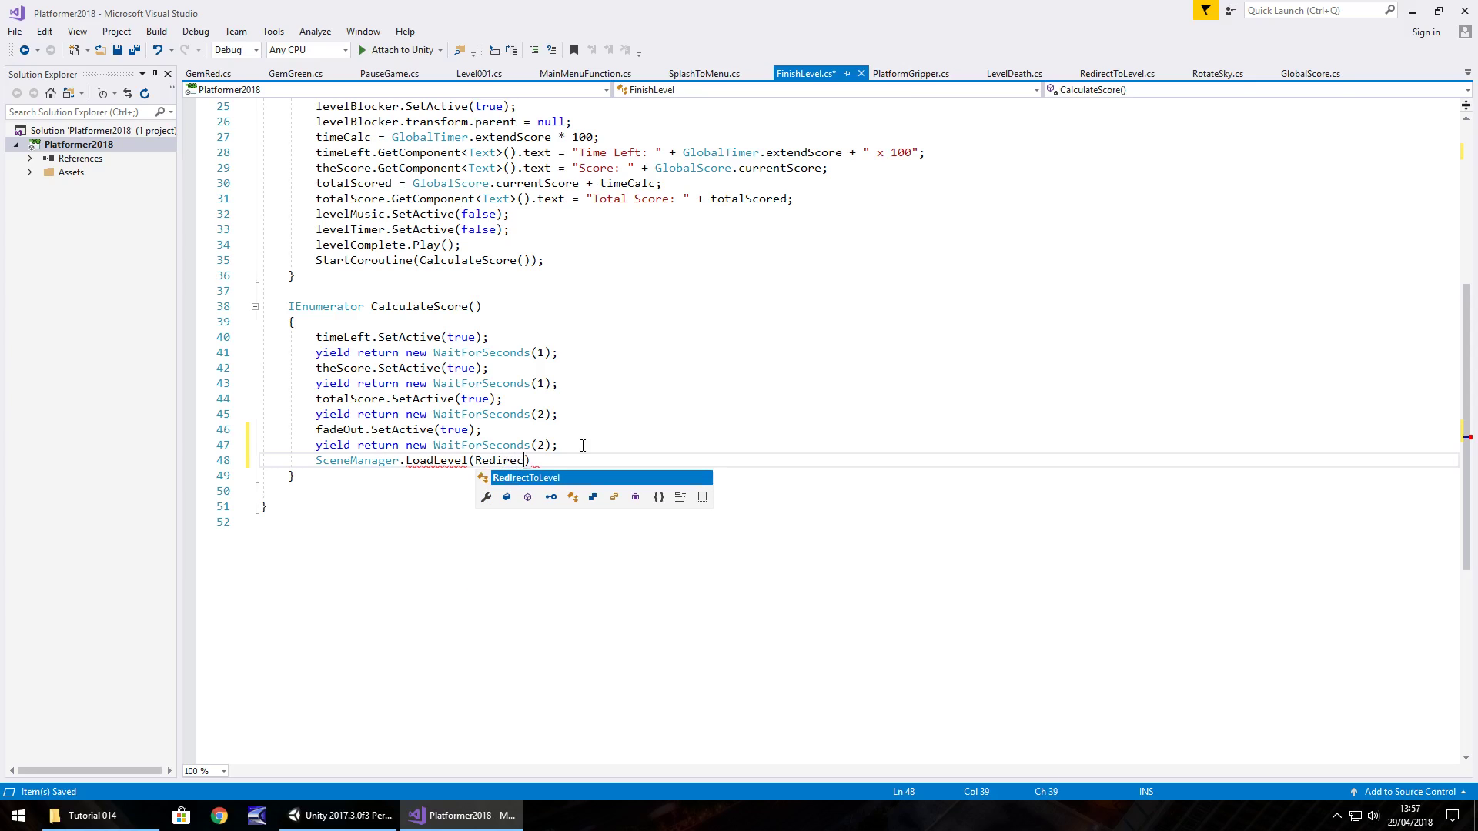
{"action": "type", "text": "ToLevel.n"}
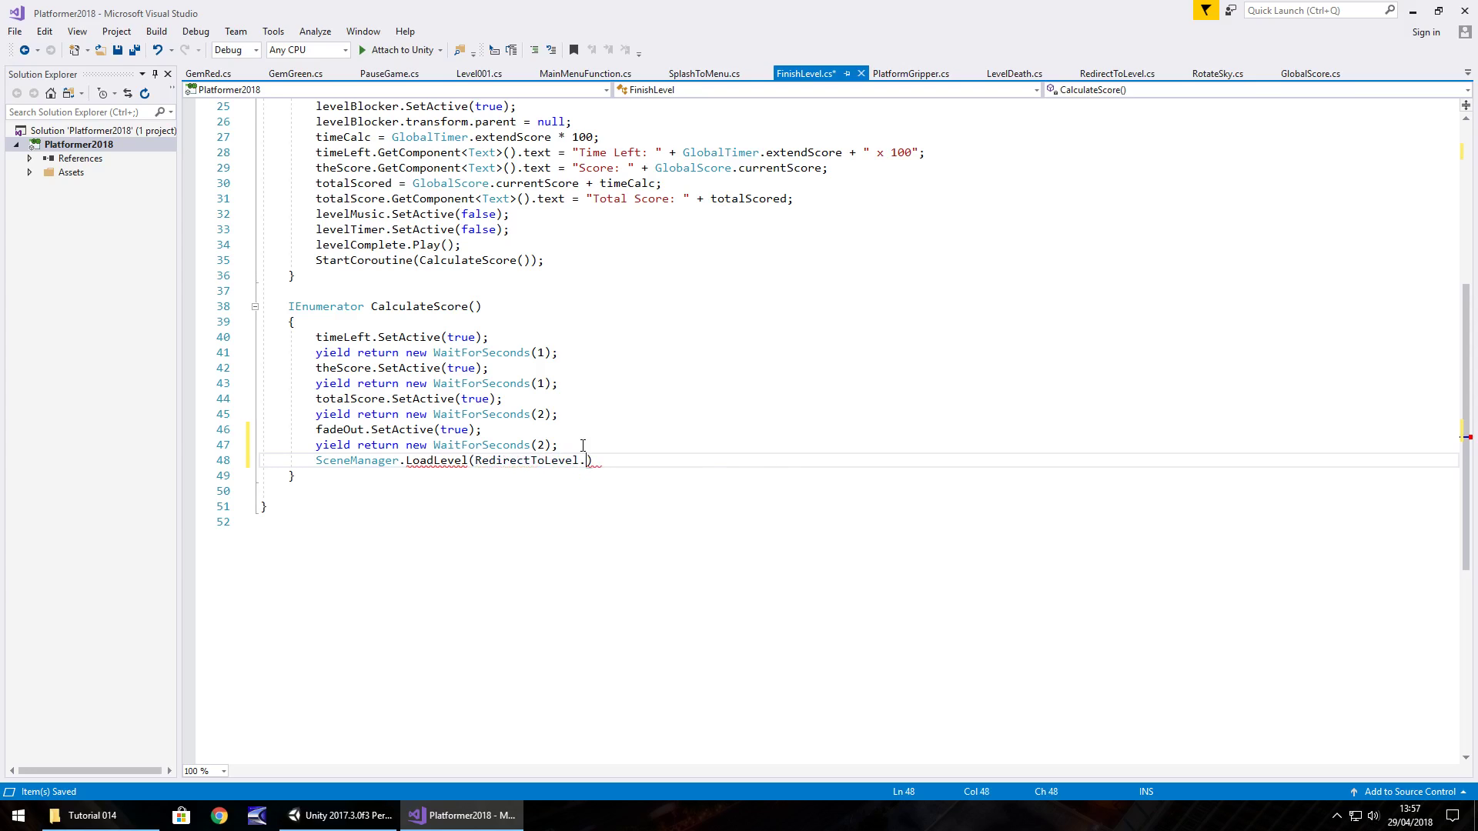
{"action": "type", "text": "extLevel"}
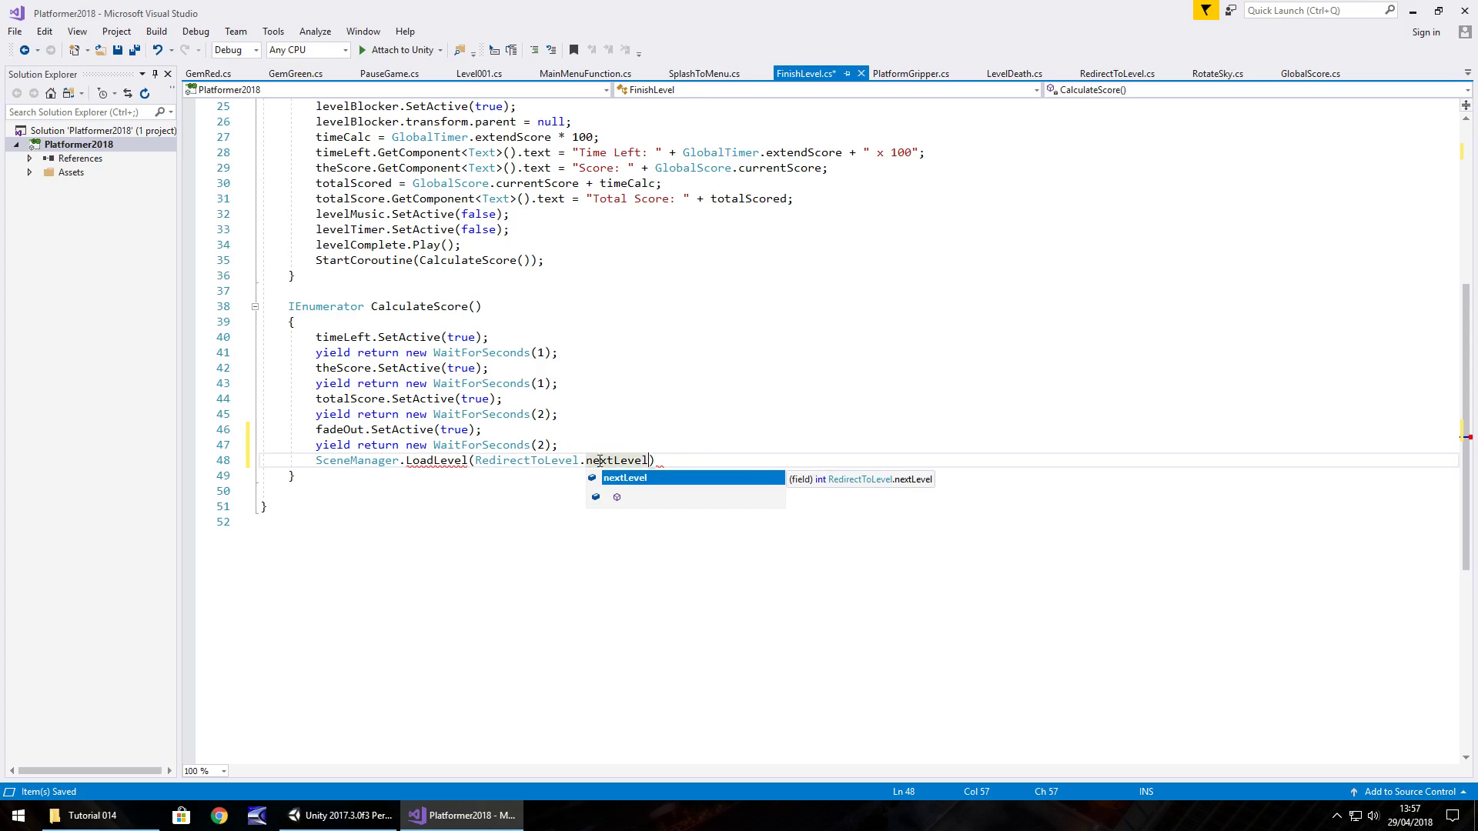
{"action": "type", "text": ");"}
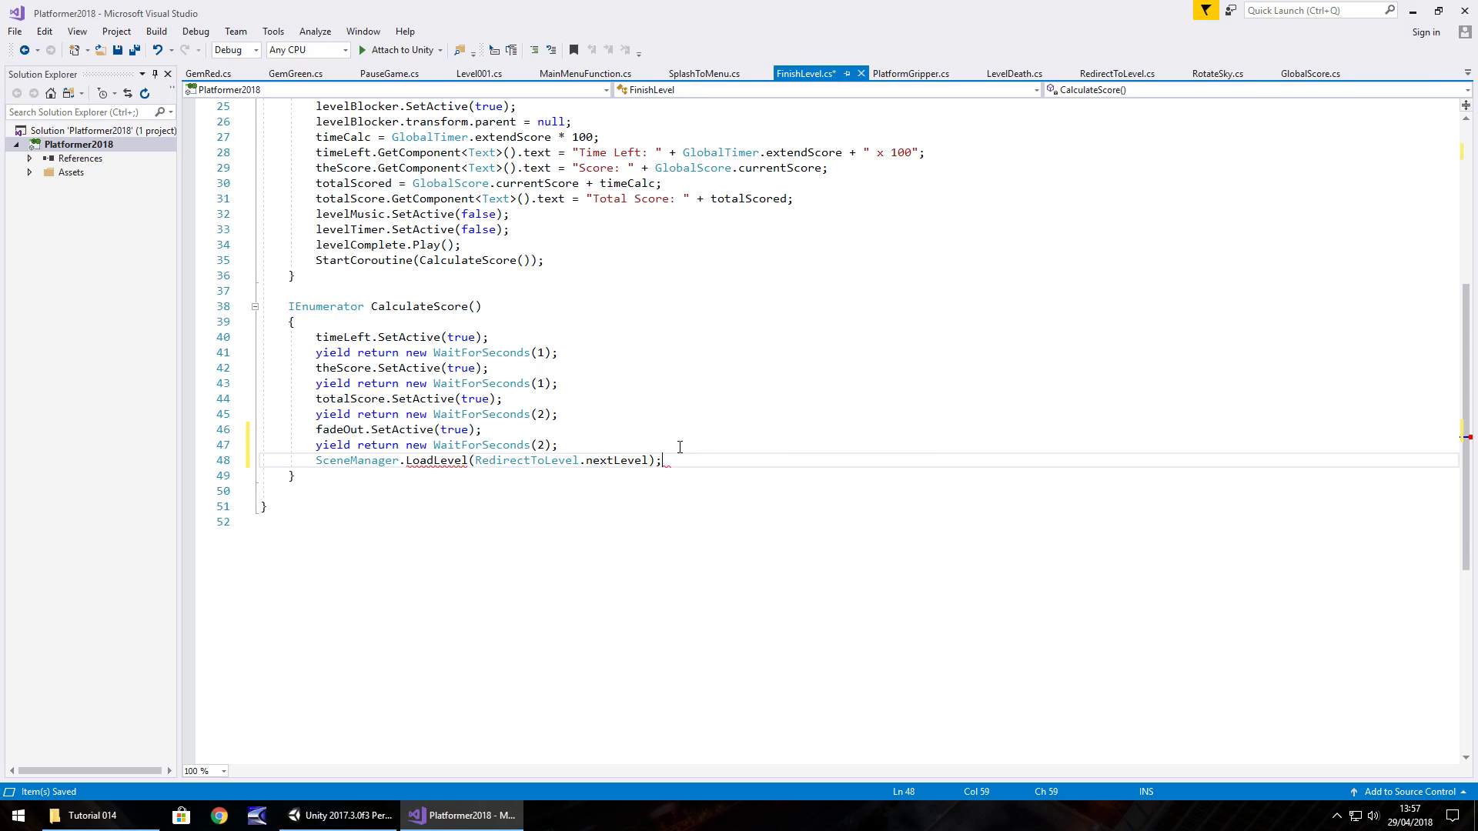
{"action": "key", "text": "ctrl+s"}
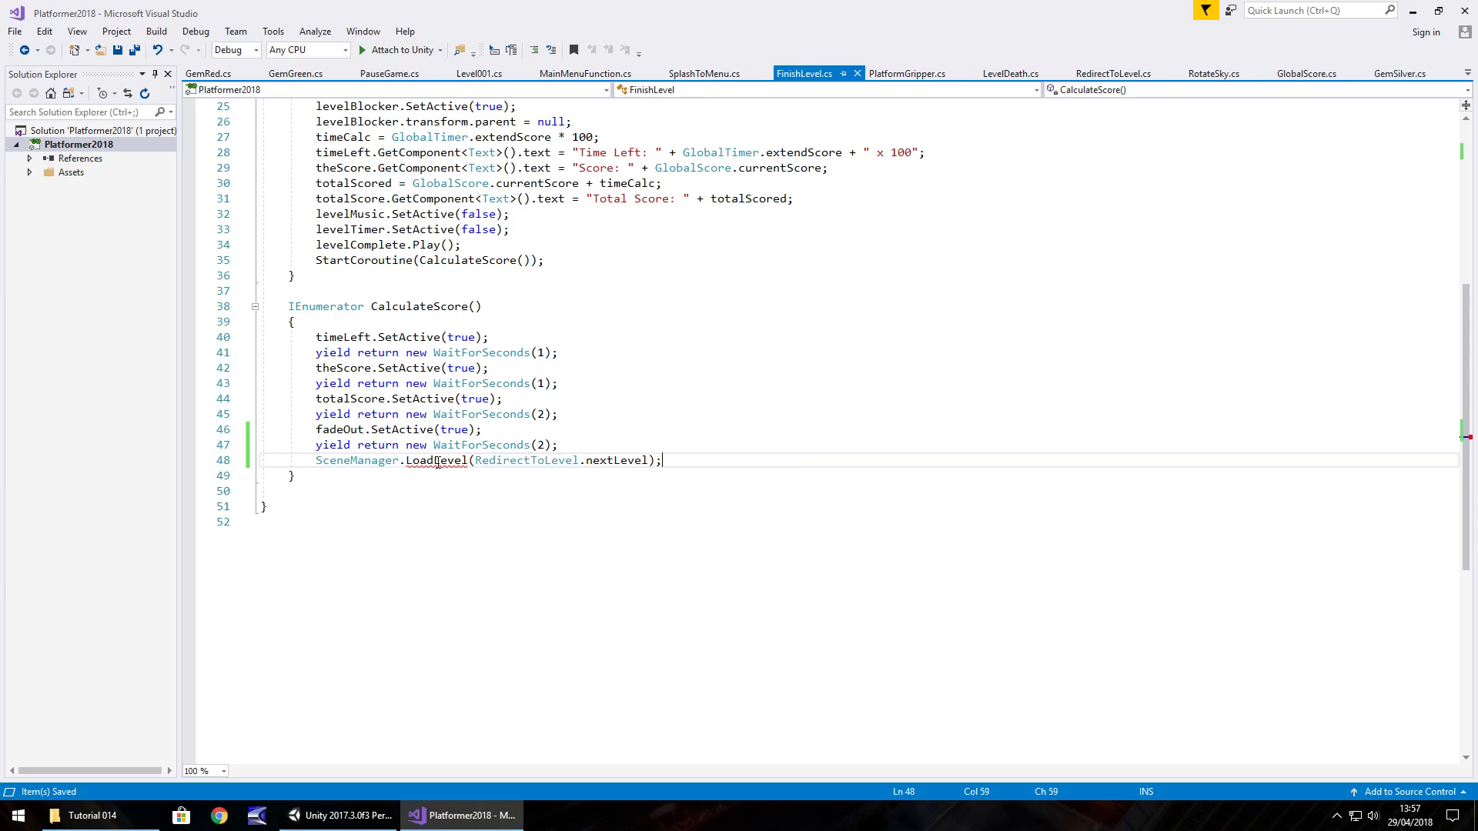
- Replace LoadLevel with LoadScene in the SceneManager call and save FinishLevel.cs
{"action": "left_click", "coordinate": [467, 460]}
{"action": "key", "text": "BackSpace"}
{"action": "key", "text": "BackSpace"}
{"action": "key", "text": "BackSpace"}
{"action": "key", "text": "BackSpace"}
{"action": "key", "text": "BackSpace"}
{"action": "type", "text": "Scene"}
{"action": "left_click", "coordinate": [517, 431]}
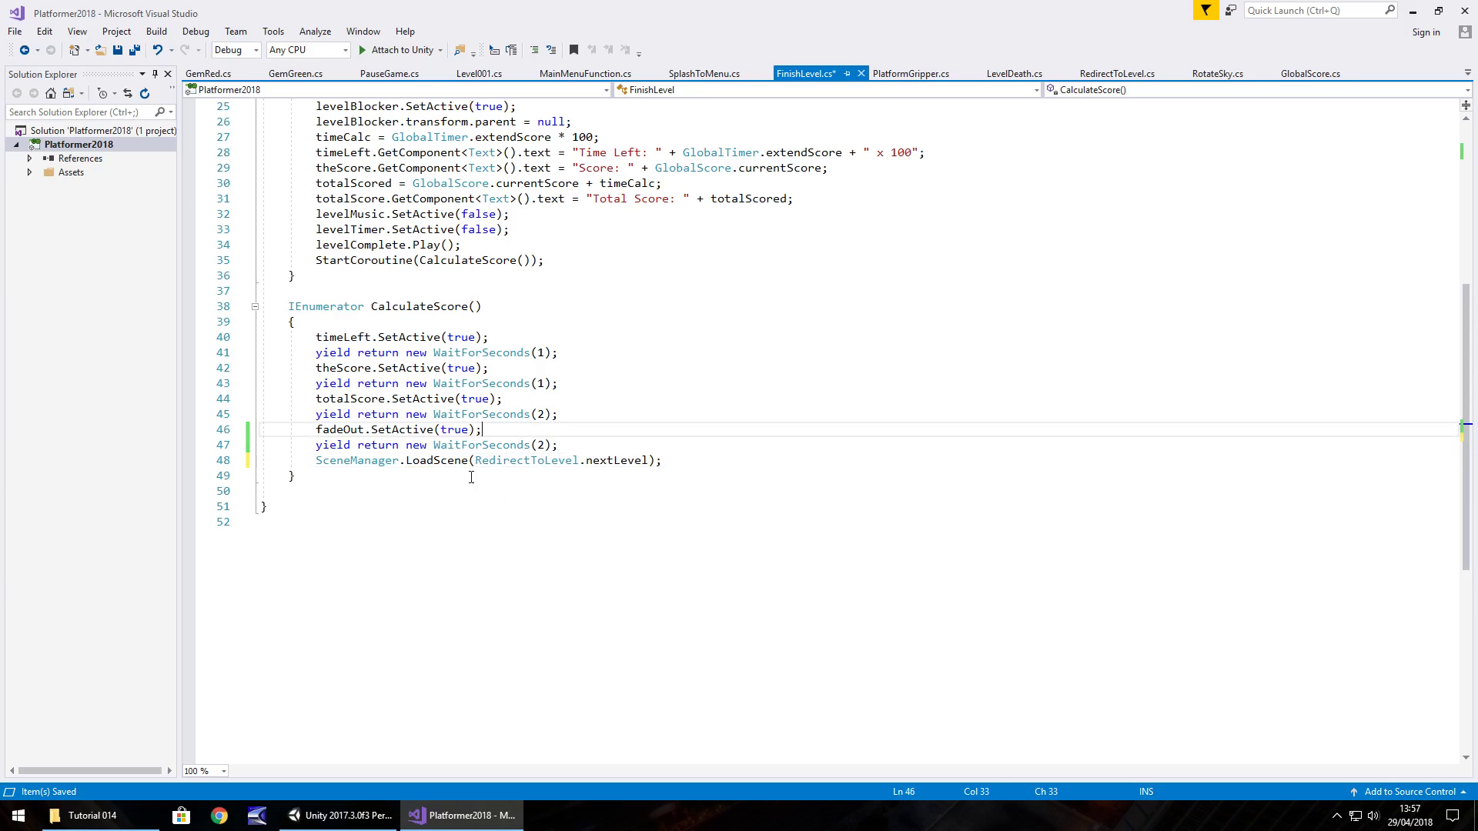
{"action": "key", "text": "ctrl+s"}
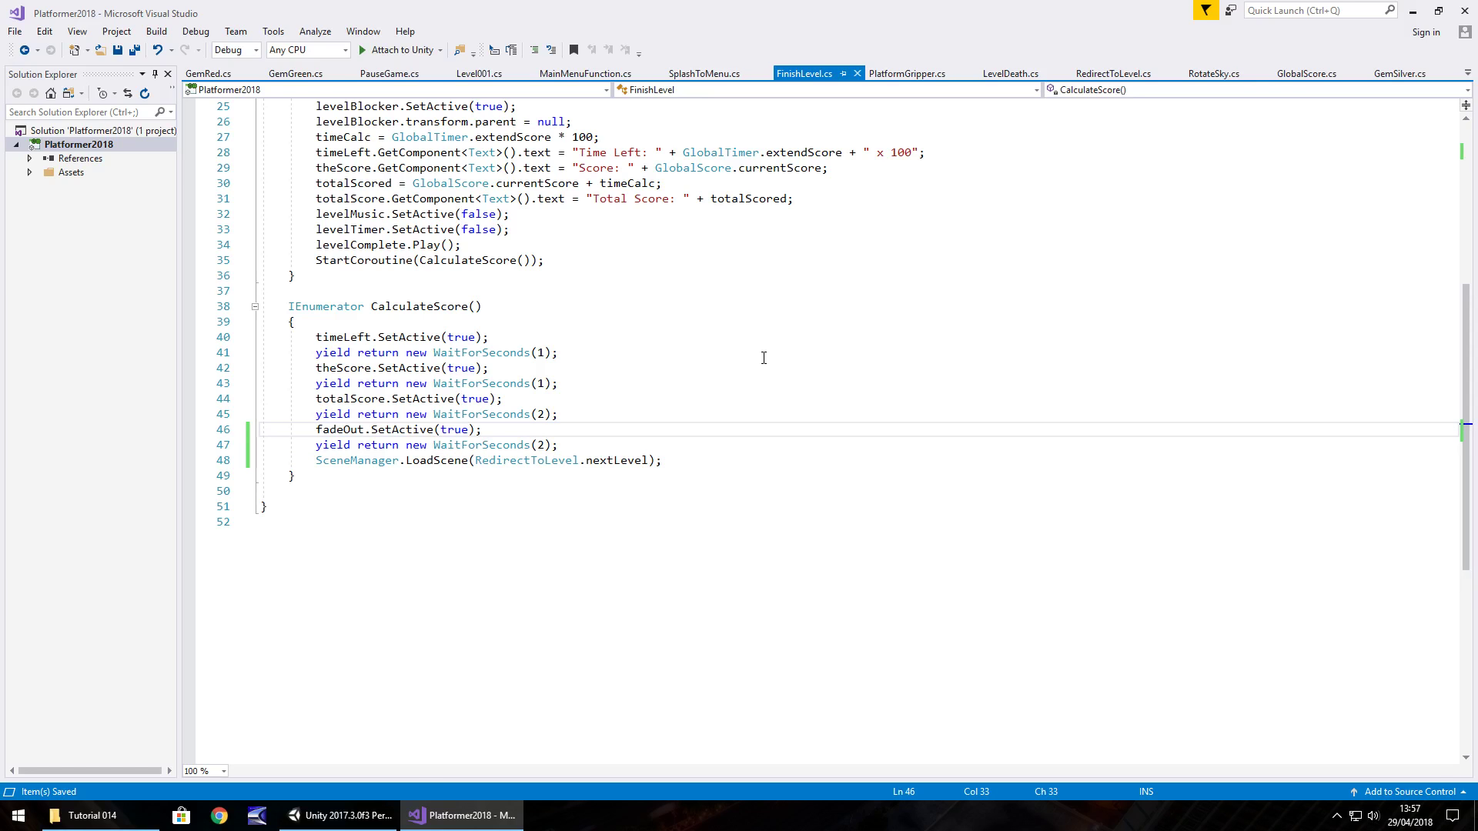
- Switch to Unity, duplicate the Level001 script in the LevelScripts folder as Level002, and open the copy in Visual Studio
{"action": "left_click", "coordinate": [339, 815]}
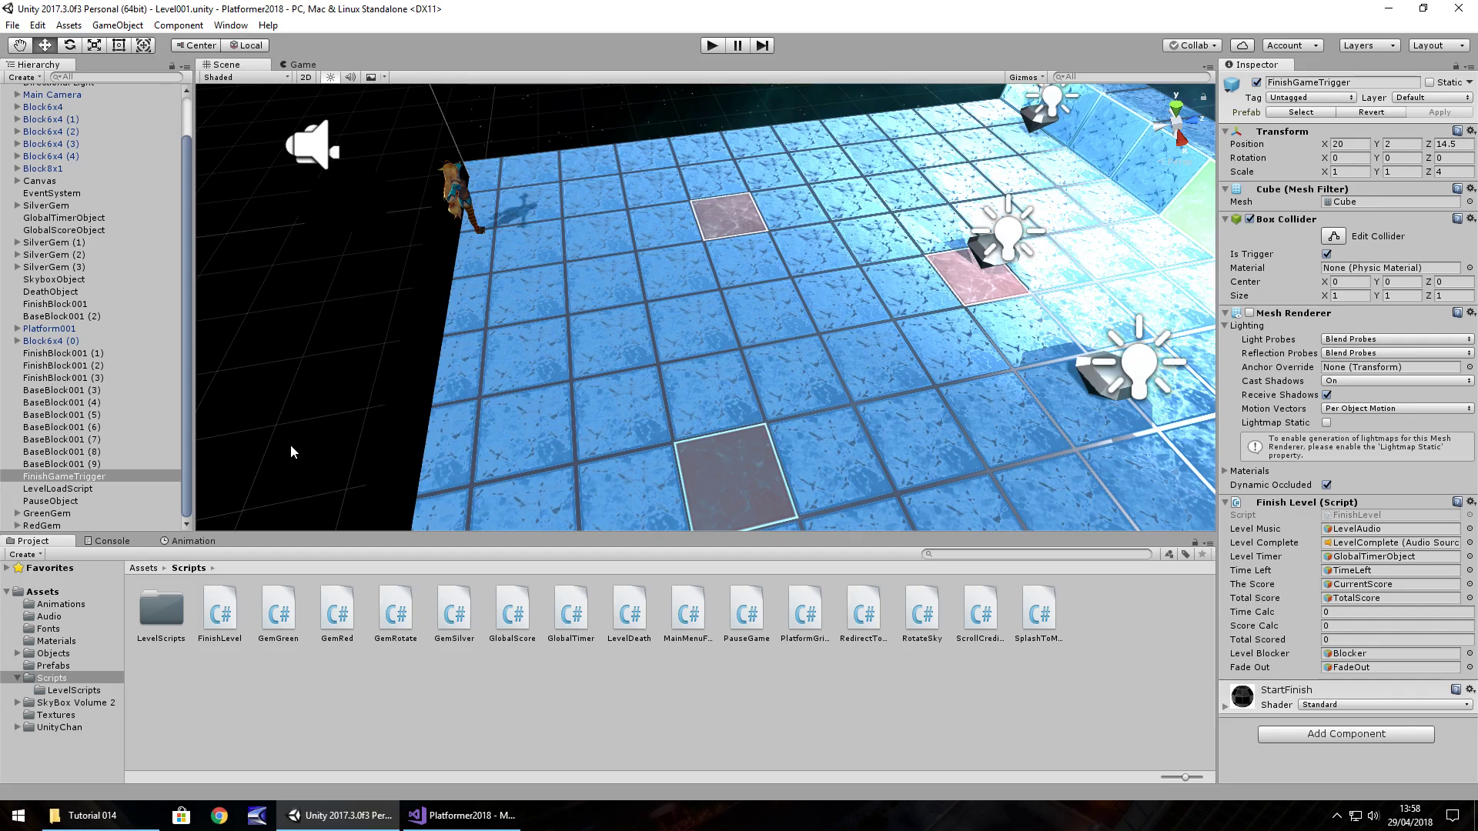
{"action": "left_click", "coordinate": [77, 691]}
{"action": "left_click", "coordinate": [166, 605]}
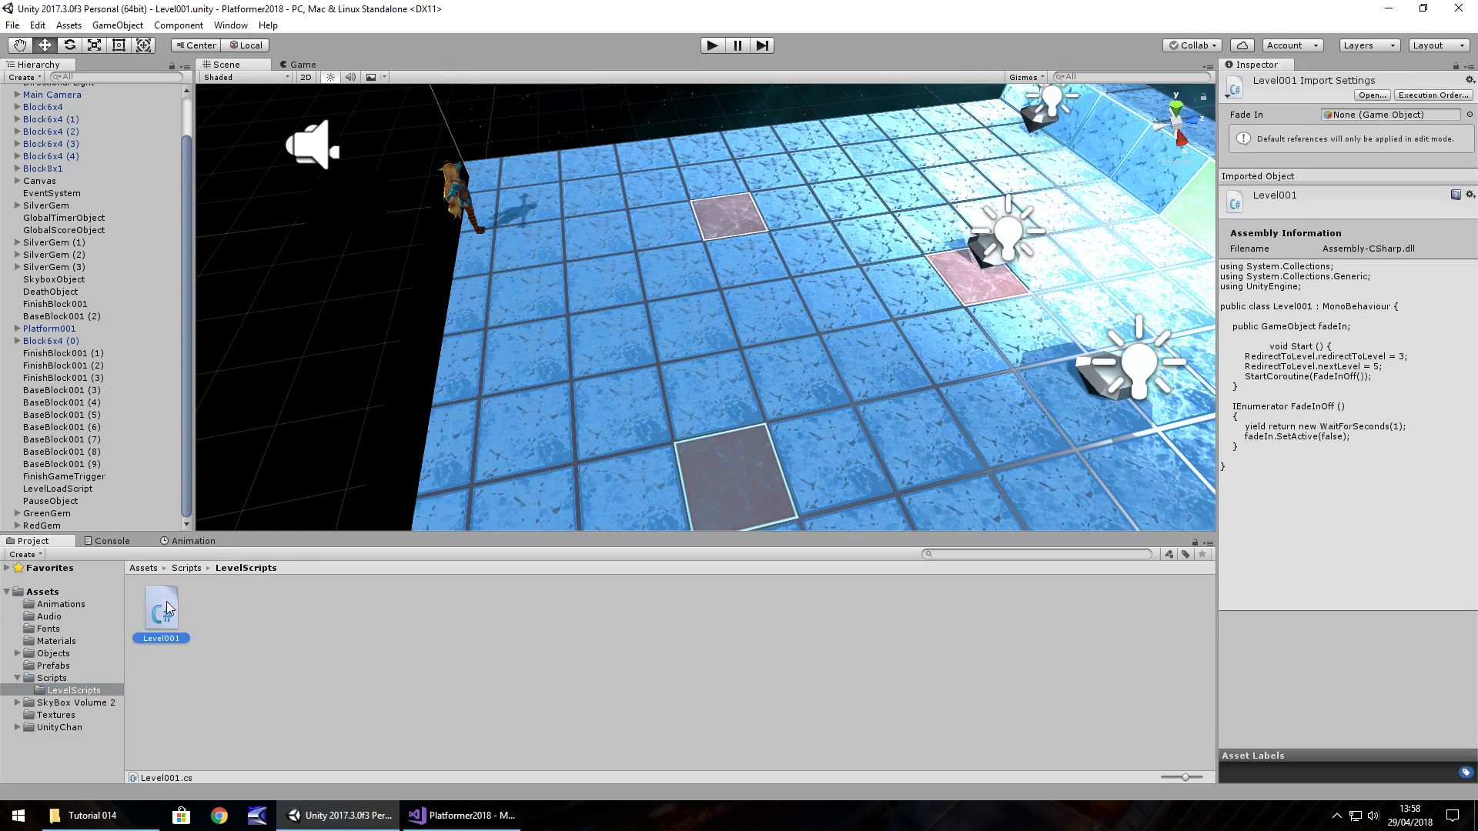
{"action": "key", "text": "ctrl+d"}
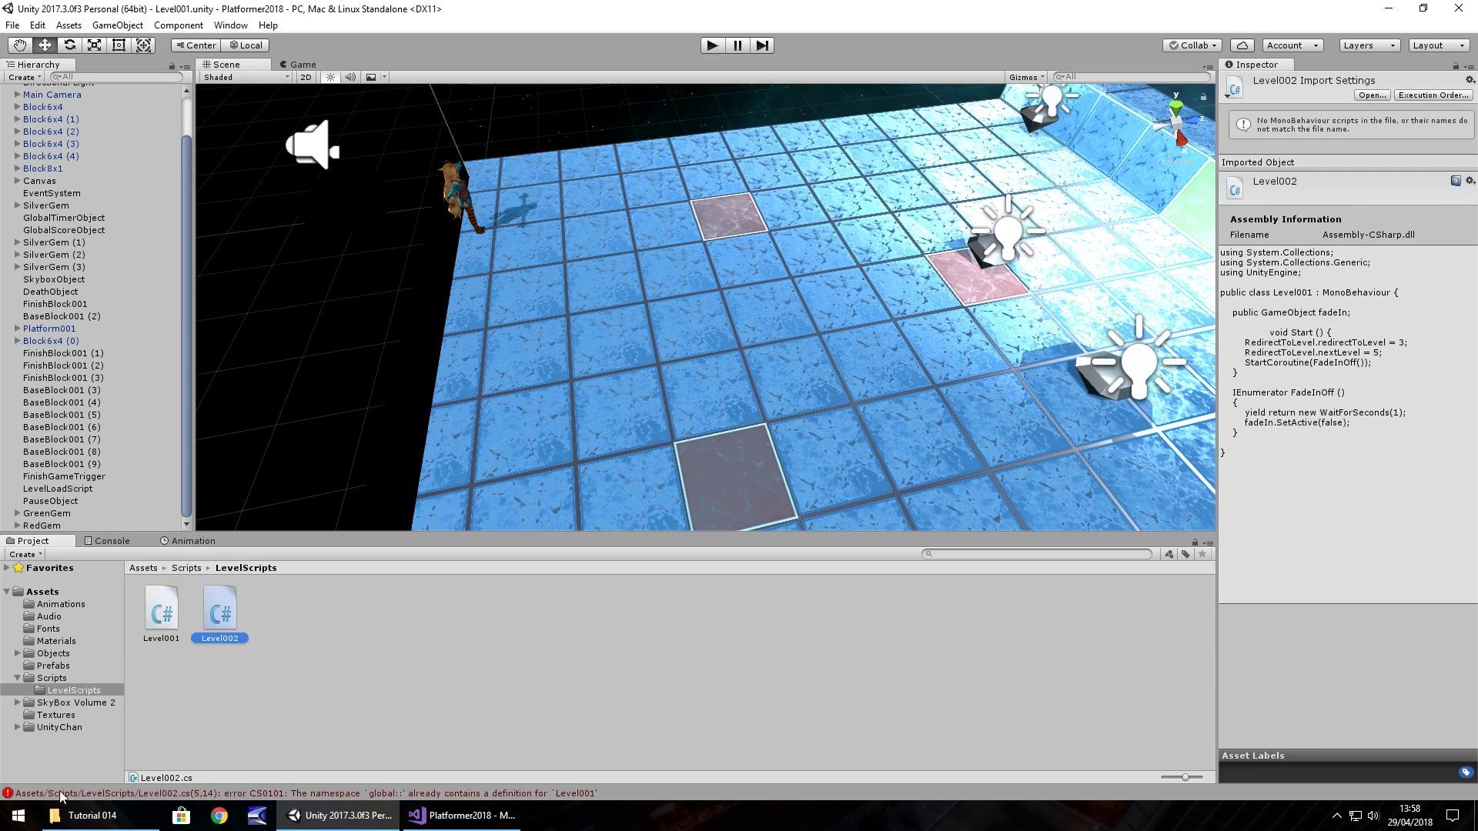
{"action": "key", "text": "Return"}
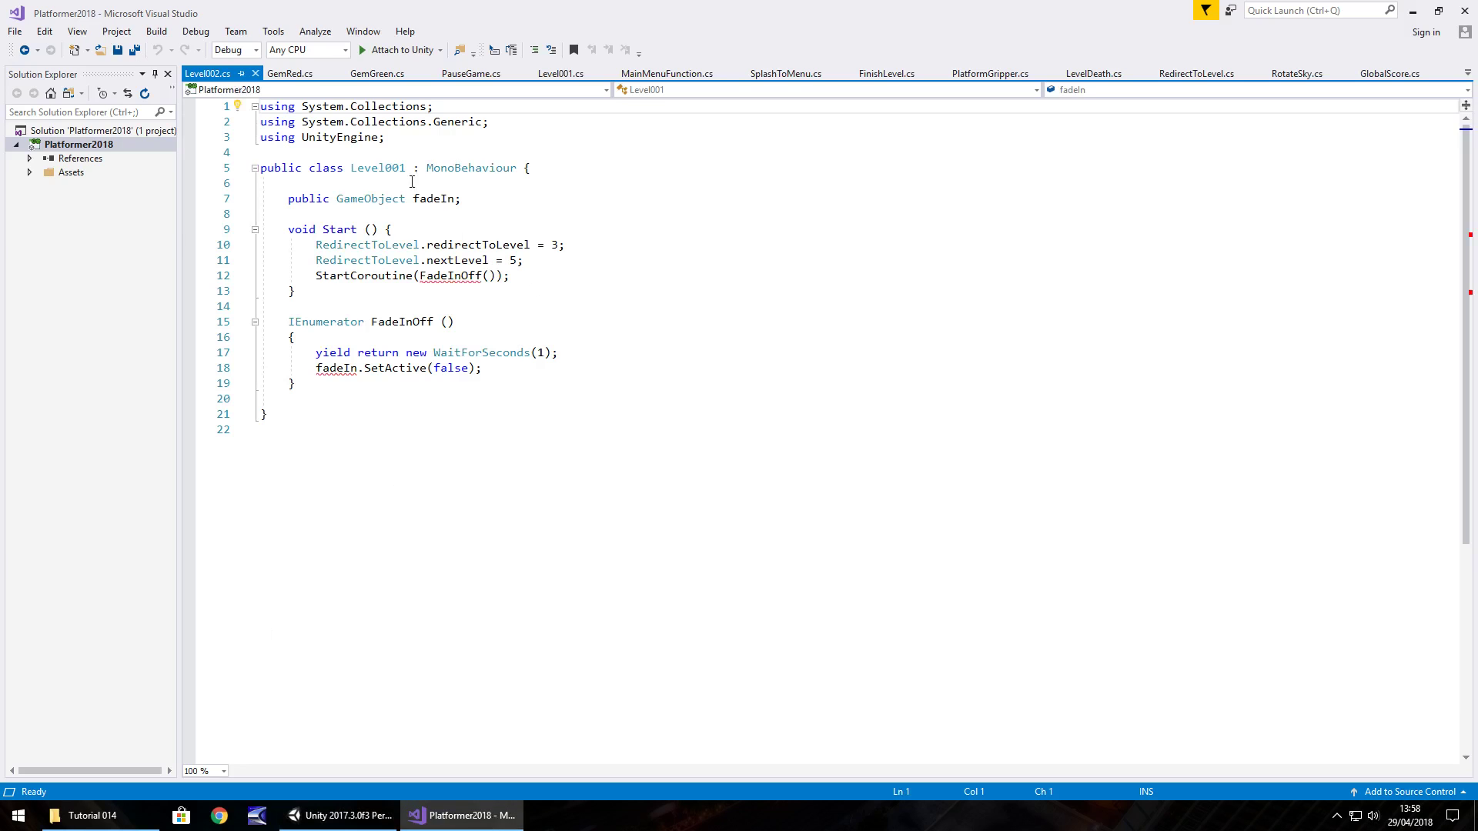
- Rename the class in Level002.cs to Level002, set redirectToLevel to 5 and nextLevel to 6, and save the script
{"action": "double_click", "coordinate": [394, 167]}
{"action": "type", "text": "Level002"}
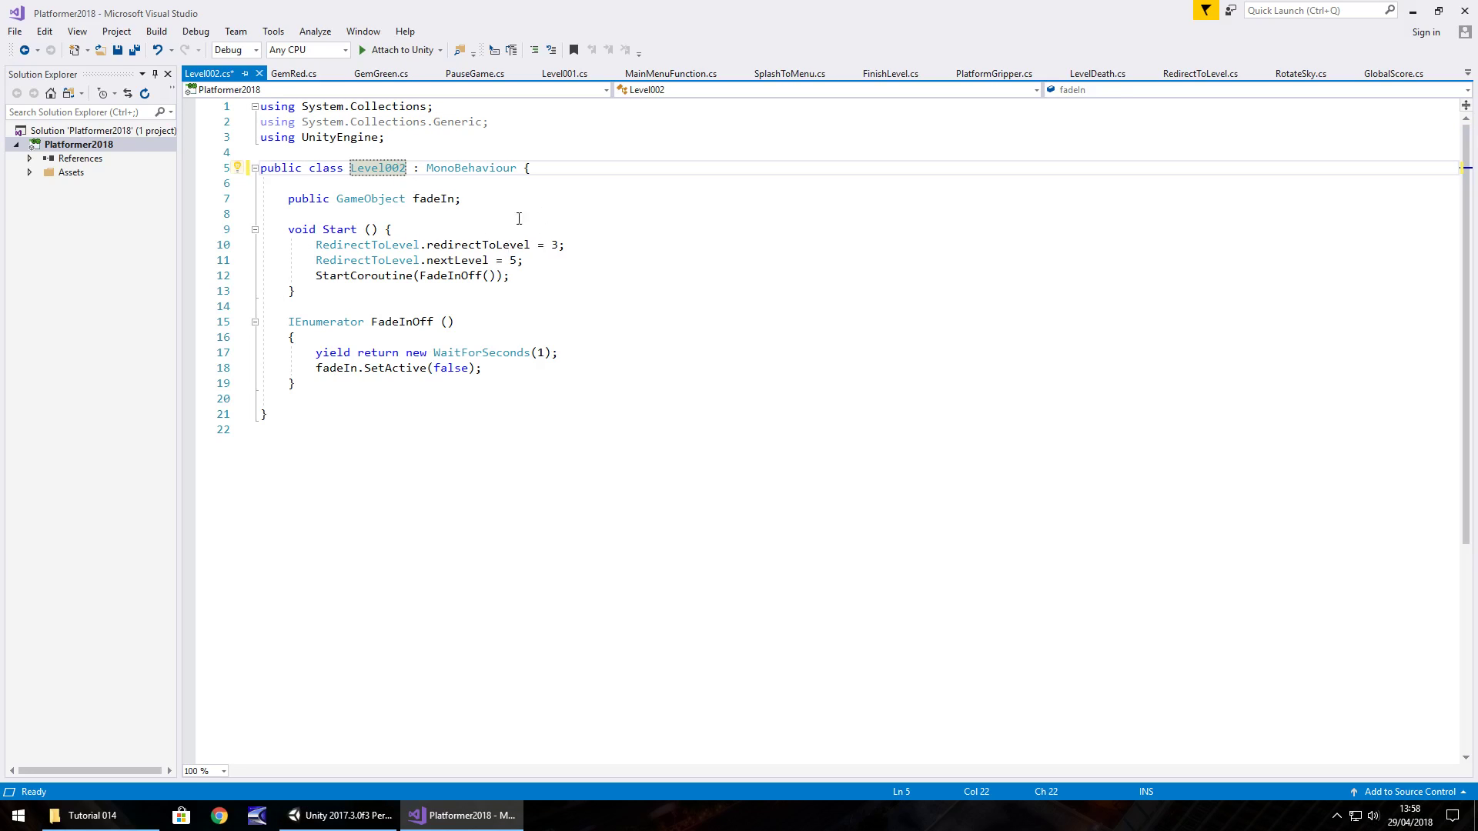
{"action": "double_click", "coordinate": [555, 246]}
{"action": "type", "text": "5"}
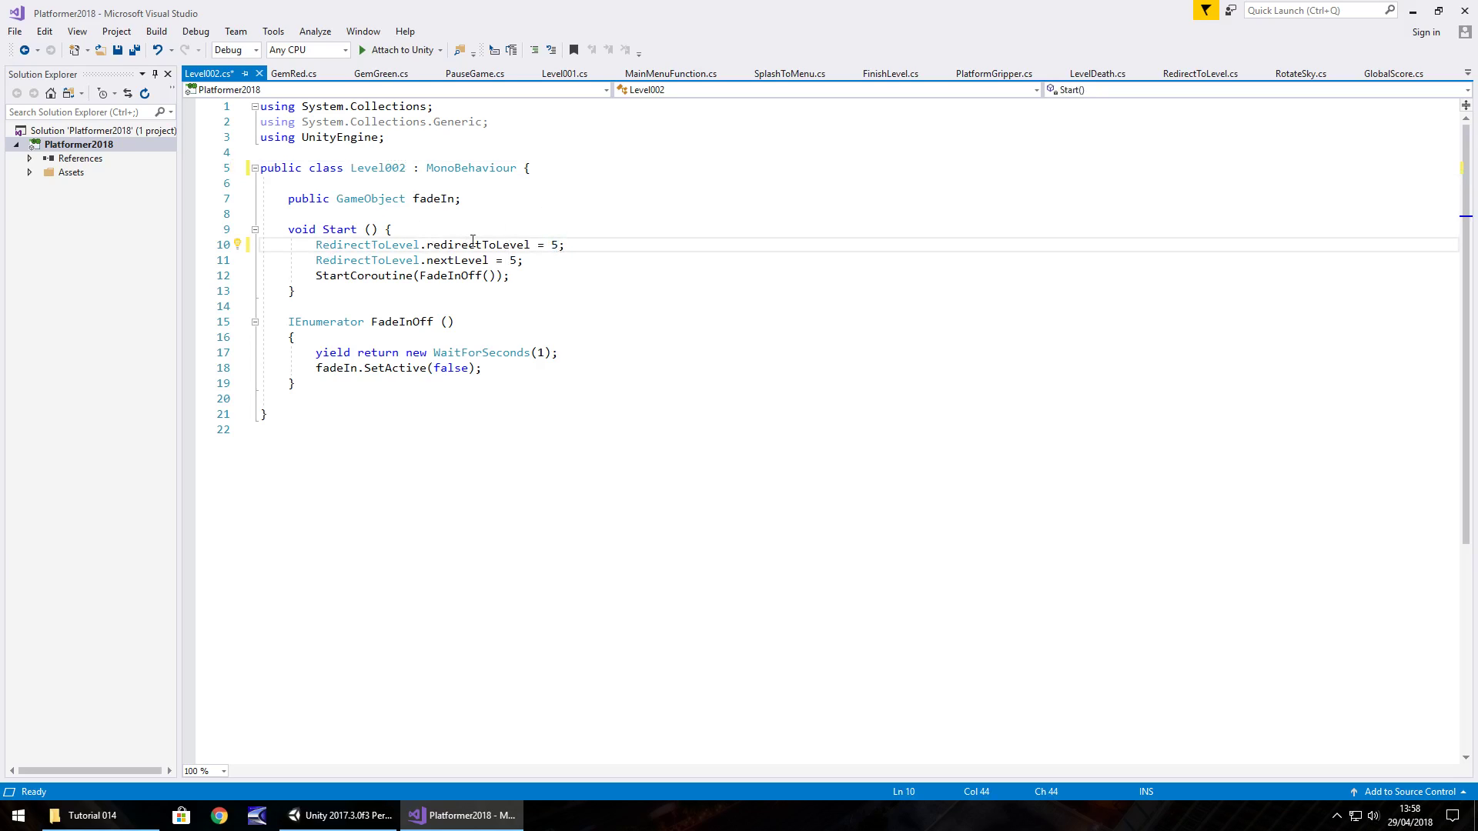
{"action": "double_click", "coordinate": [514, 261]}
{"action": "type", "text": "6"}
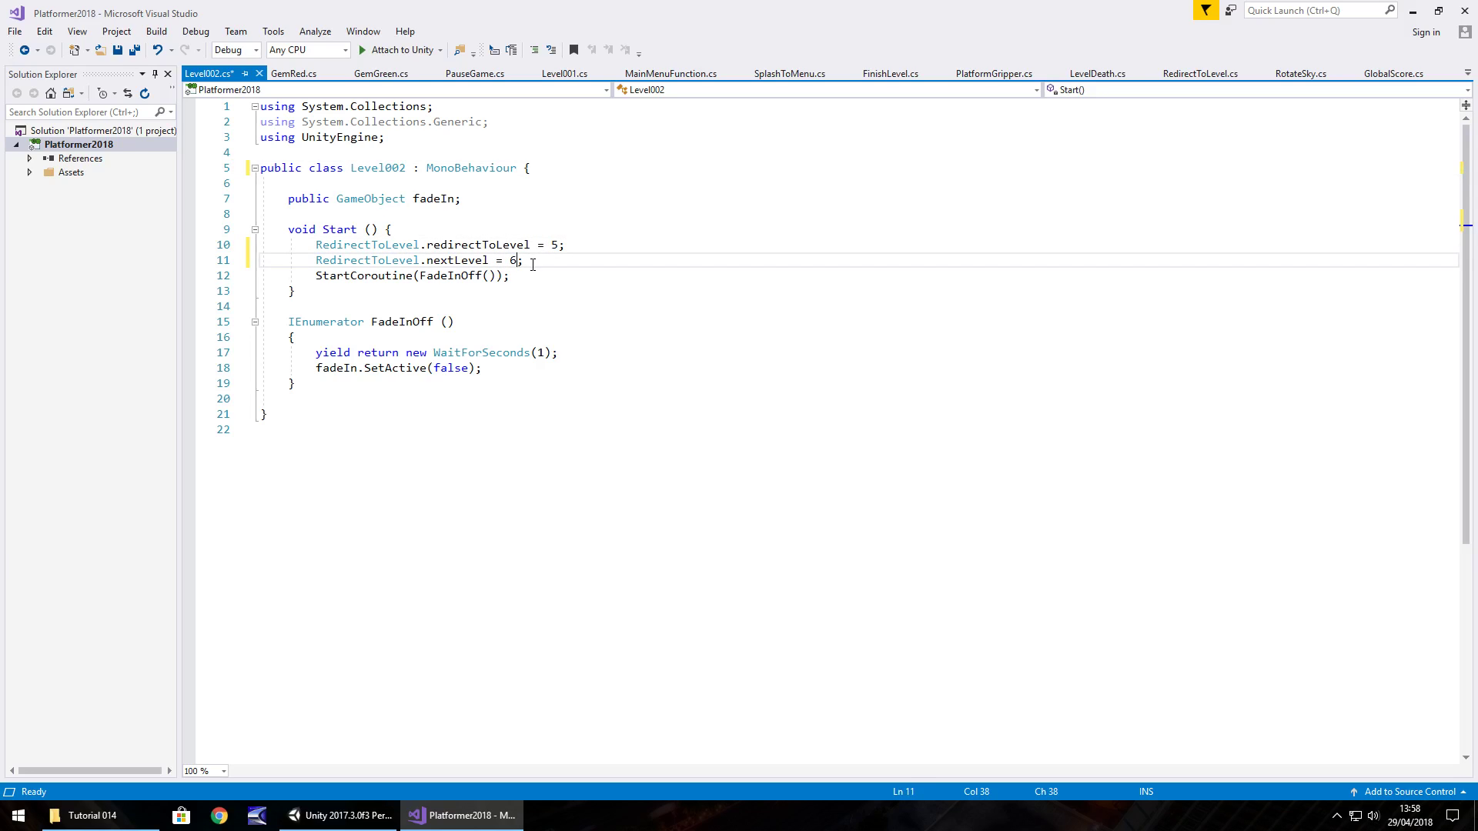
{"action": "key", "text": "ctrl+s"}
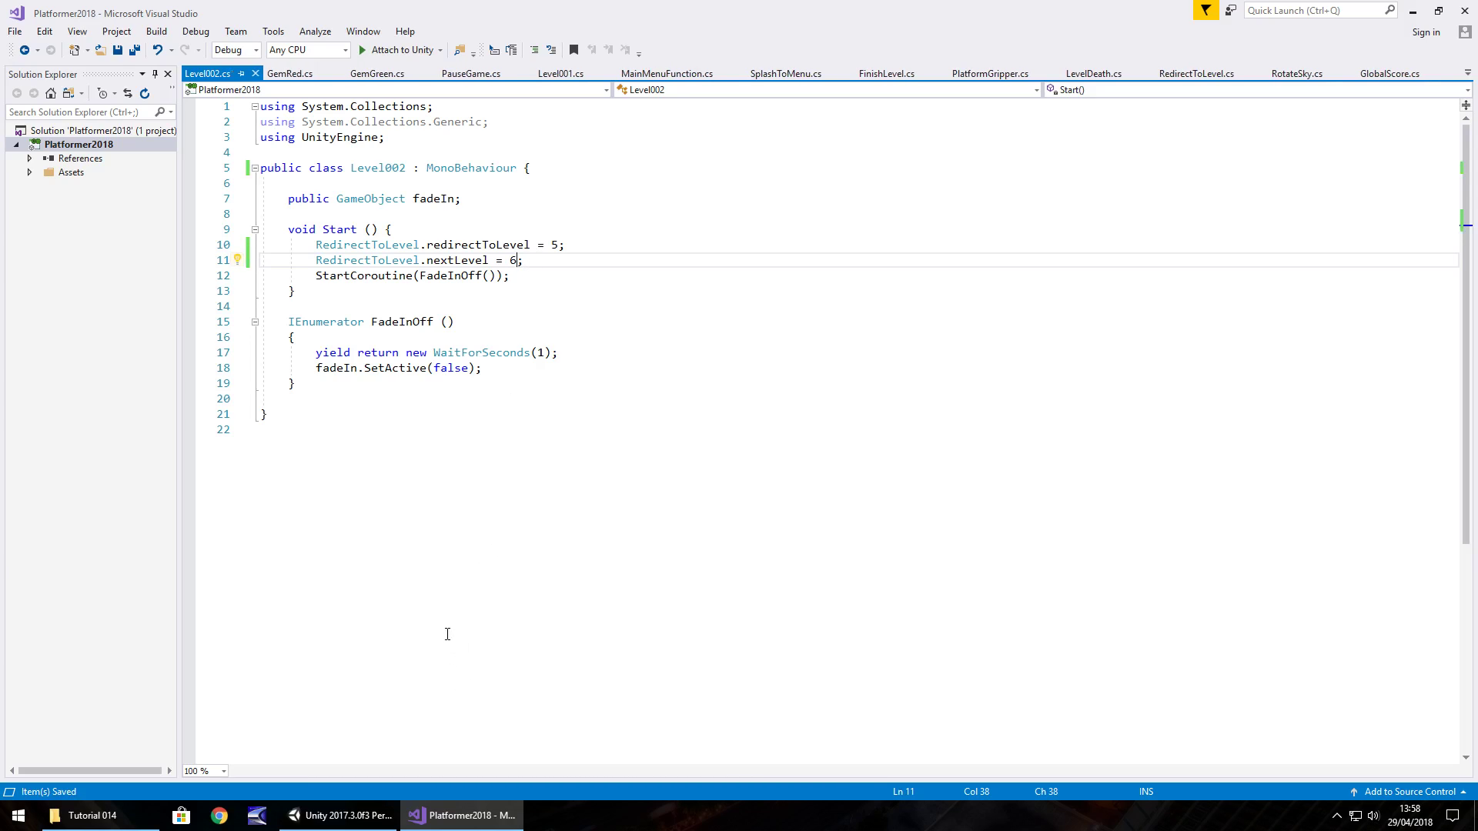
- Return to Unity and open the build settings to check the index numbers of the scenes in the build
{"action": "left_click", "coordinate": [340, 816]}
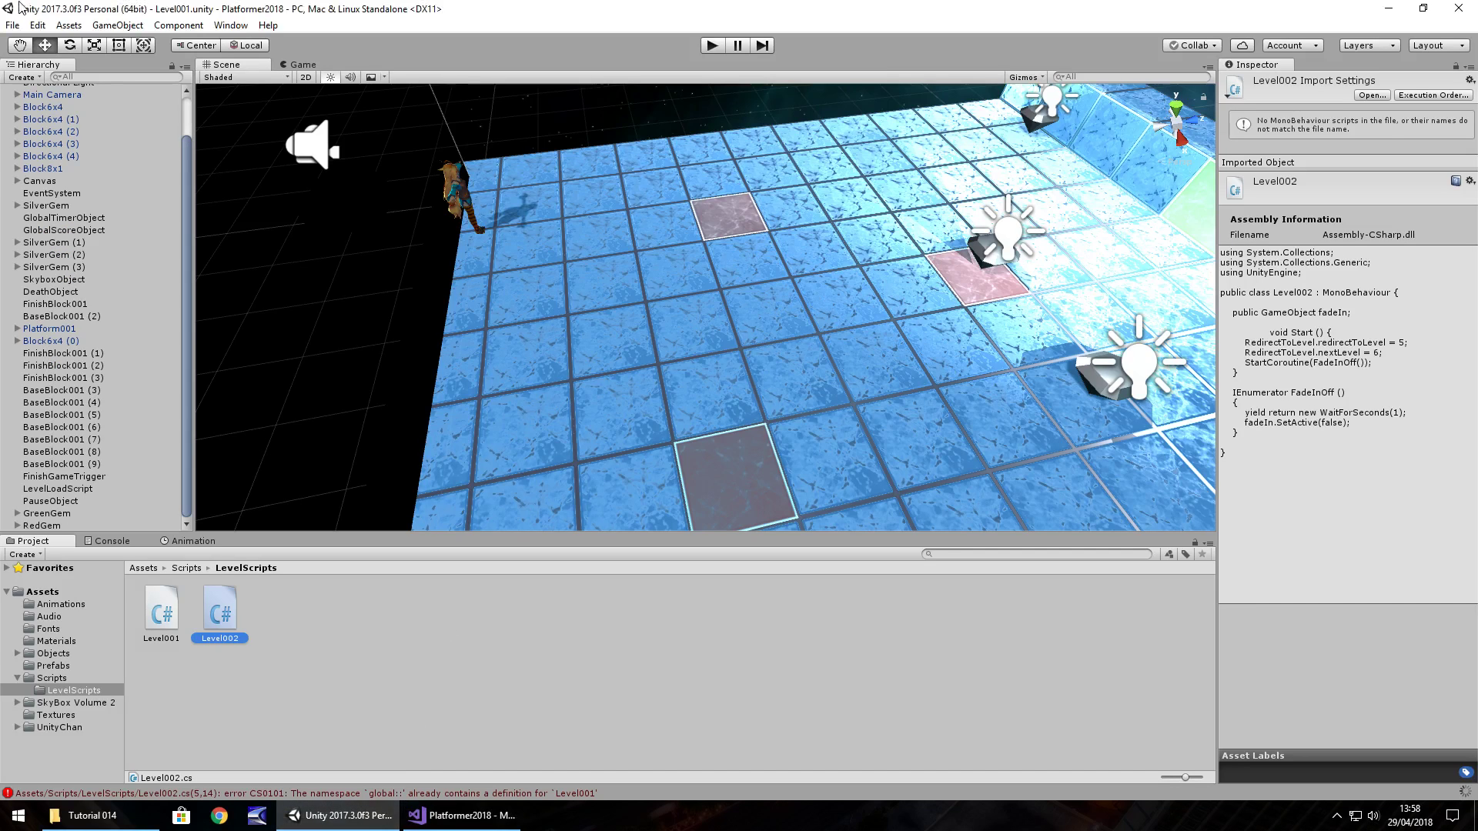
{"action": "left_click", "coordinate": [13, 26]}
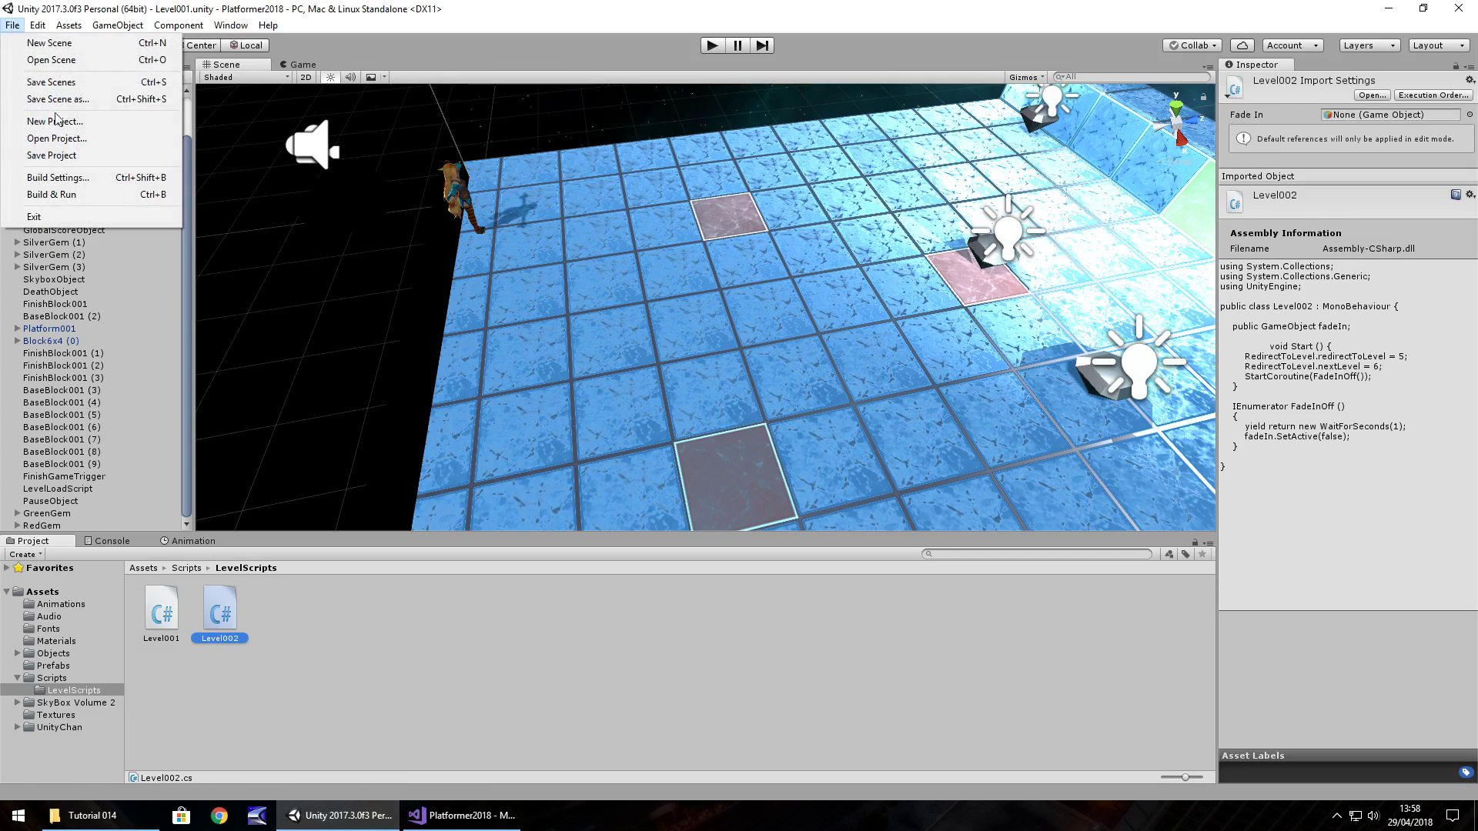
{"action": "left_click", "coordinate": [86, 176]}
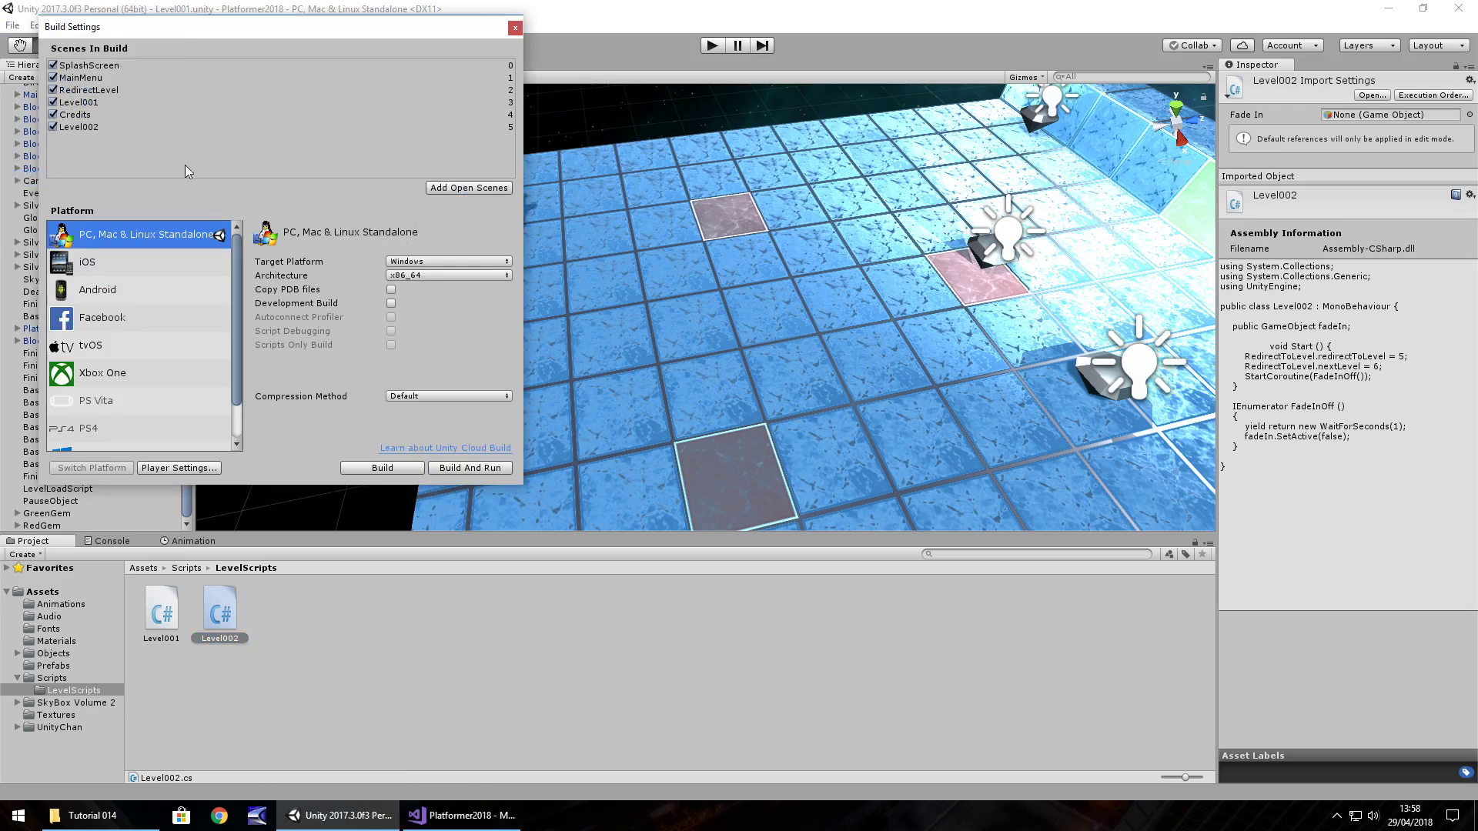
- Close the build settings and recheck the redirectToLevel and nextLevel values in Level002.cs in Visual Studio before returning to Unity
{"action": "left_click", "coordinate": [515, 28]}
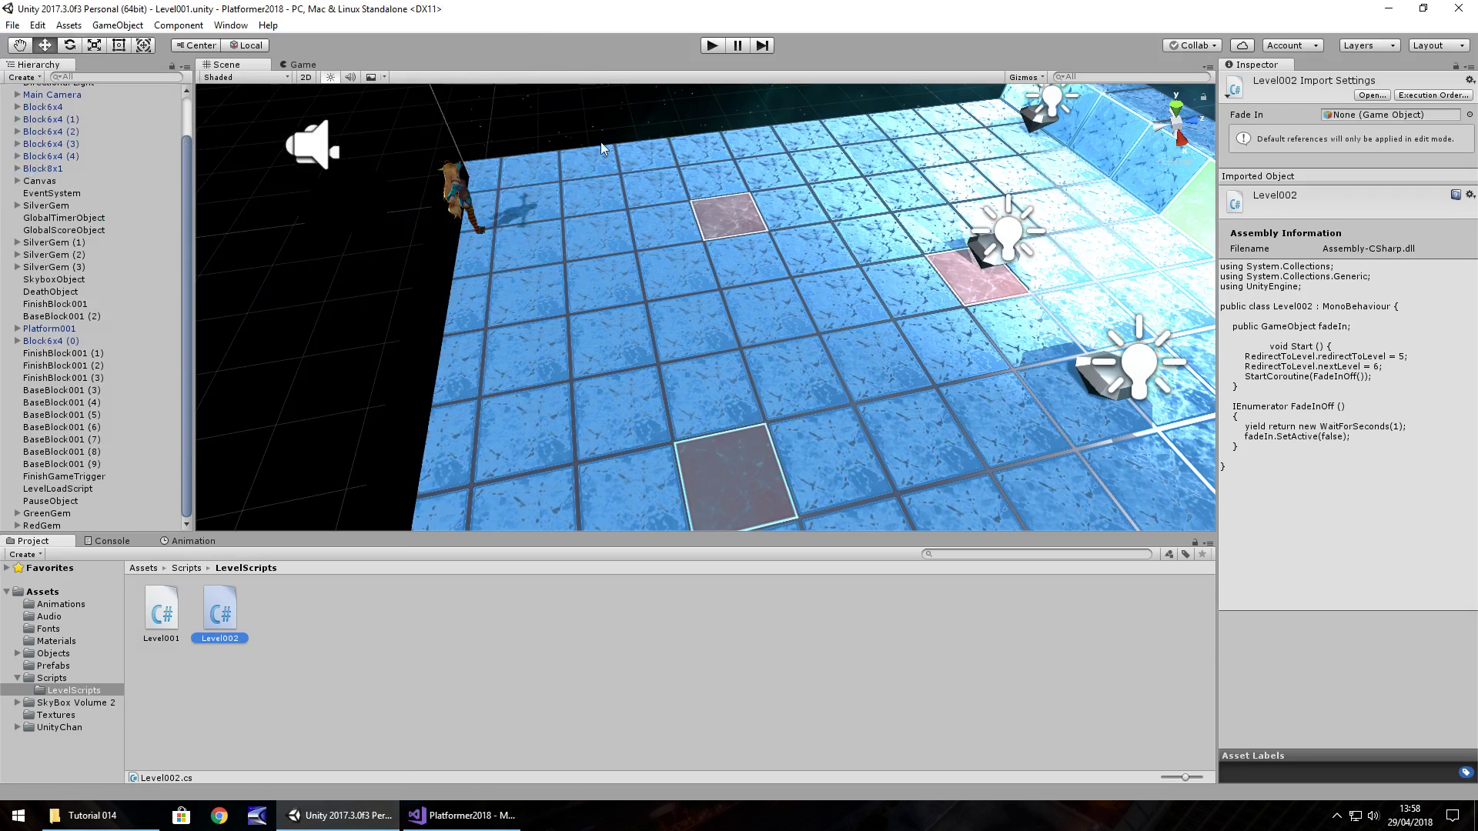
{"action": "left_click", "coordinate": [462, 815]}
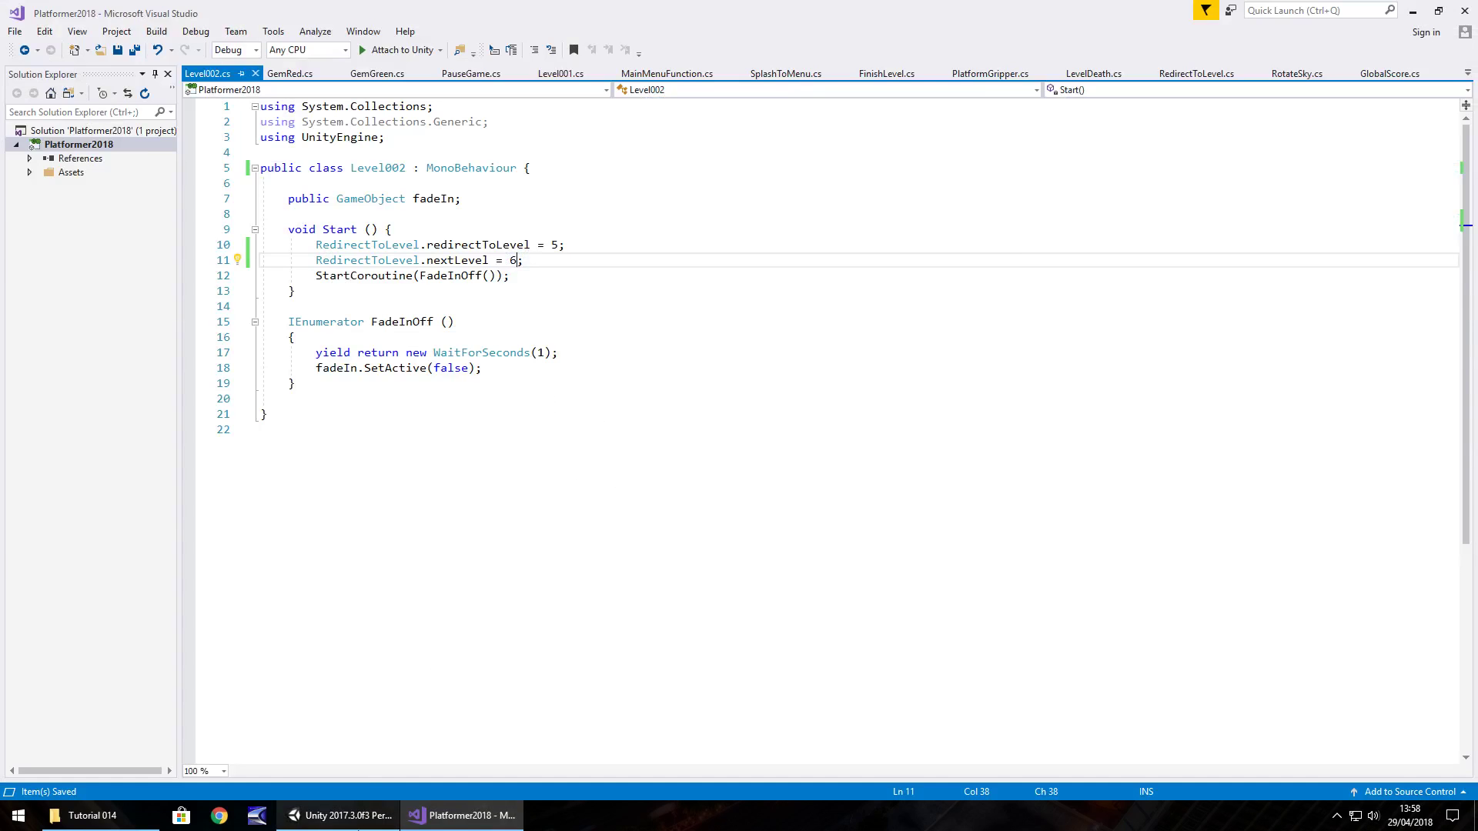
{"action": "left_click", "coordinate": [340, 826]}
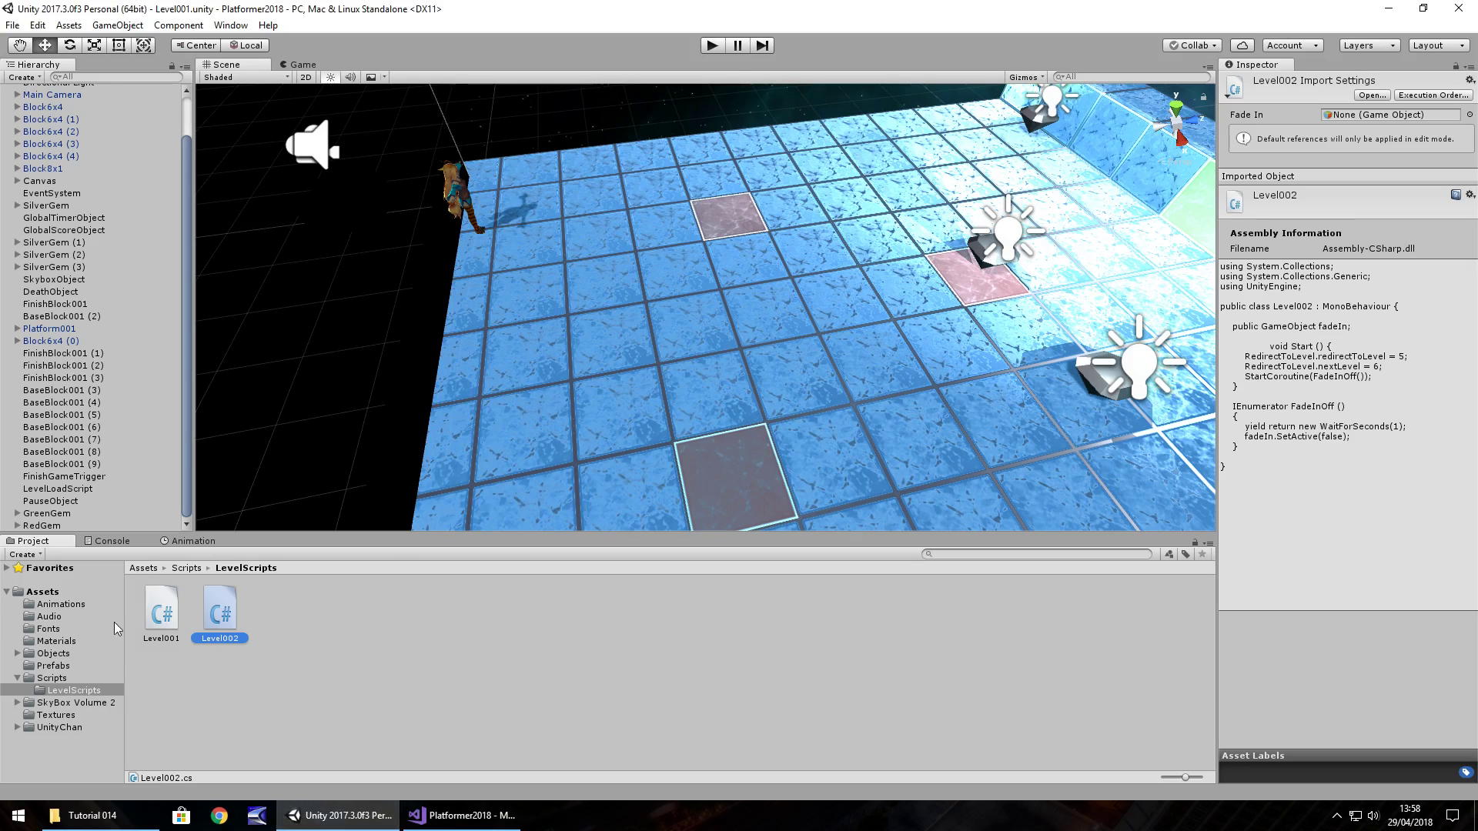
- Select Level001 in the root Assets folder and play-test the open level, running among the gems and pausing and resuming once
{"action": "left_click", "coordinate": [44, 592]}
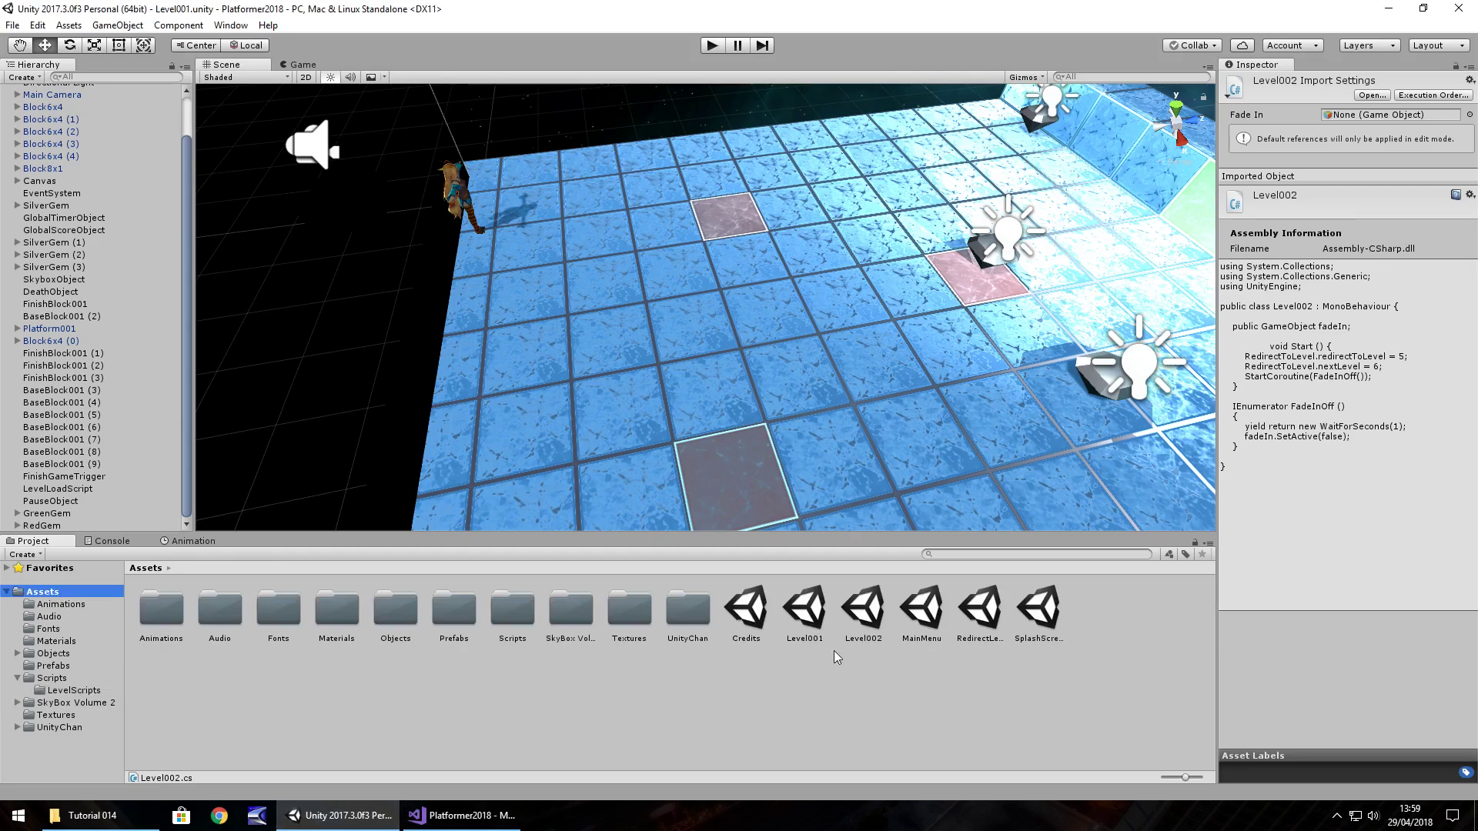
{"action": "left_click", "coordinate": [806, 612]}
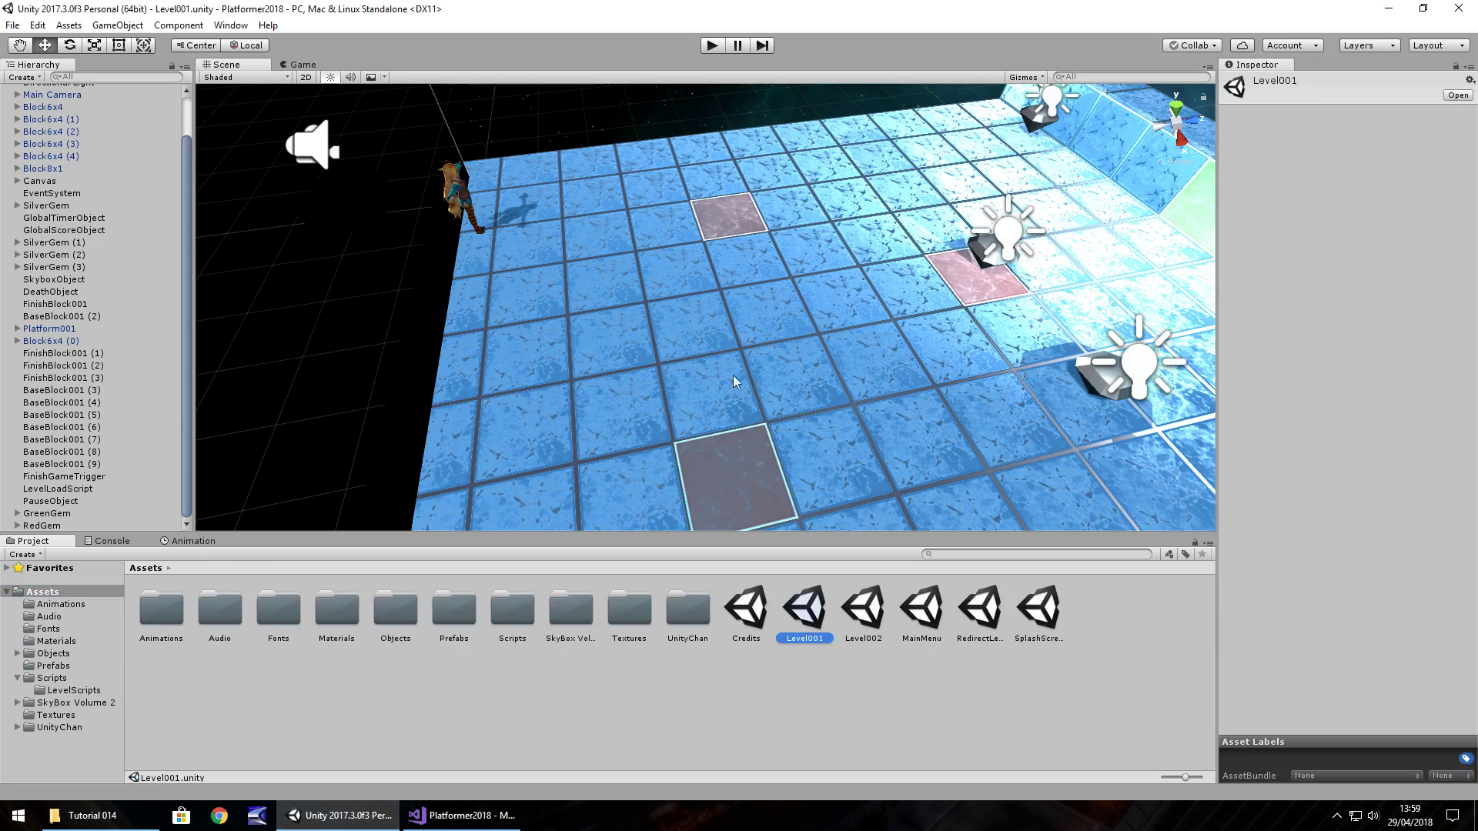
{"action": "left_click", "coordinate": [712, 46]}
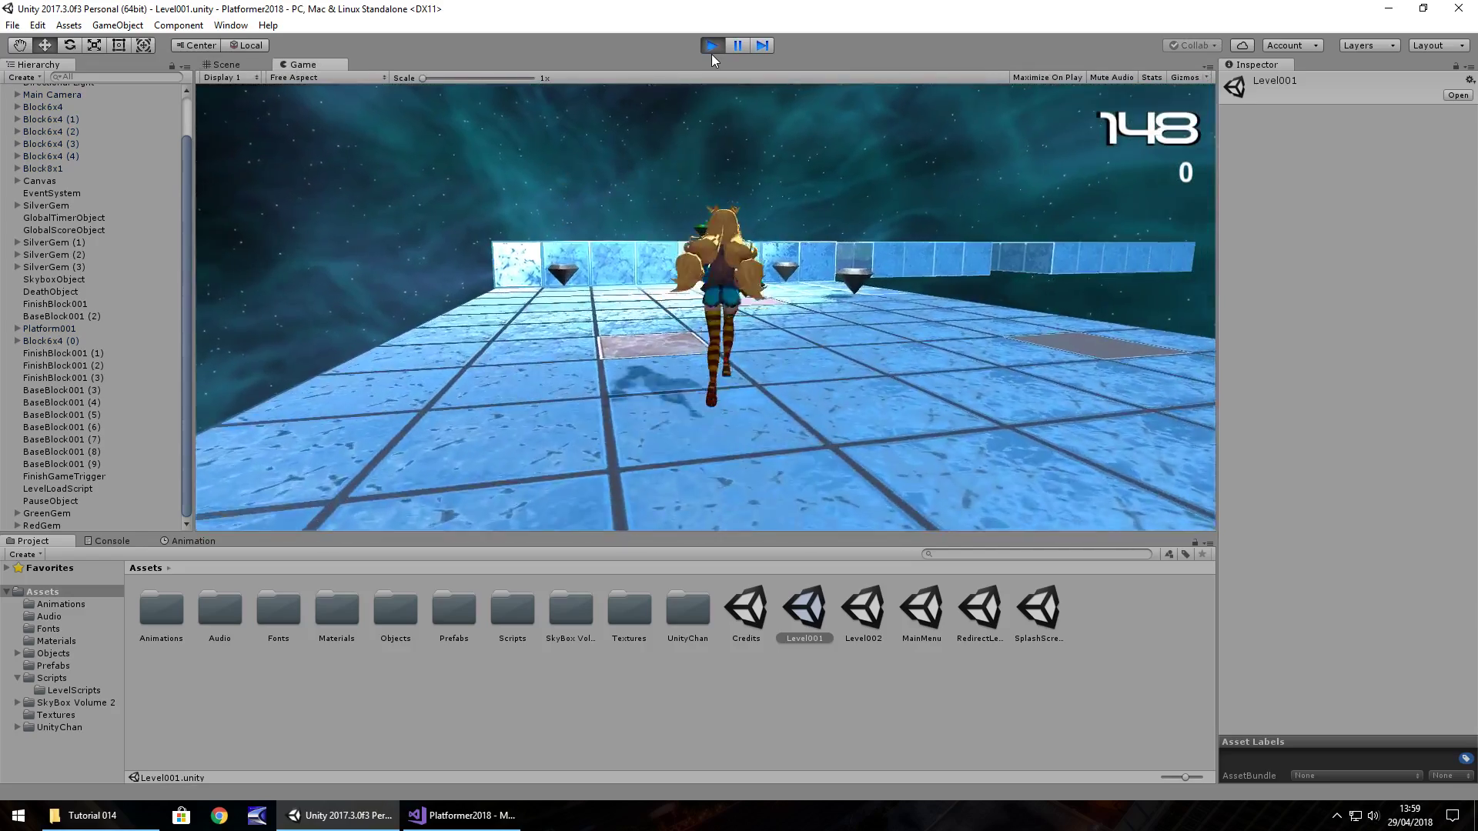
{"action": "key", "text": "Up"}
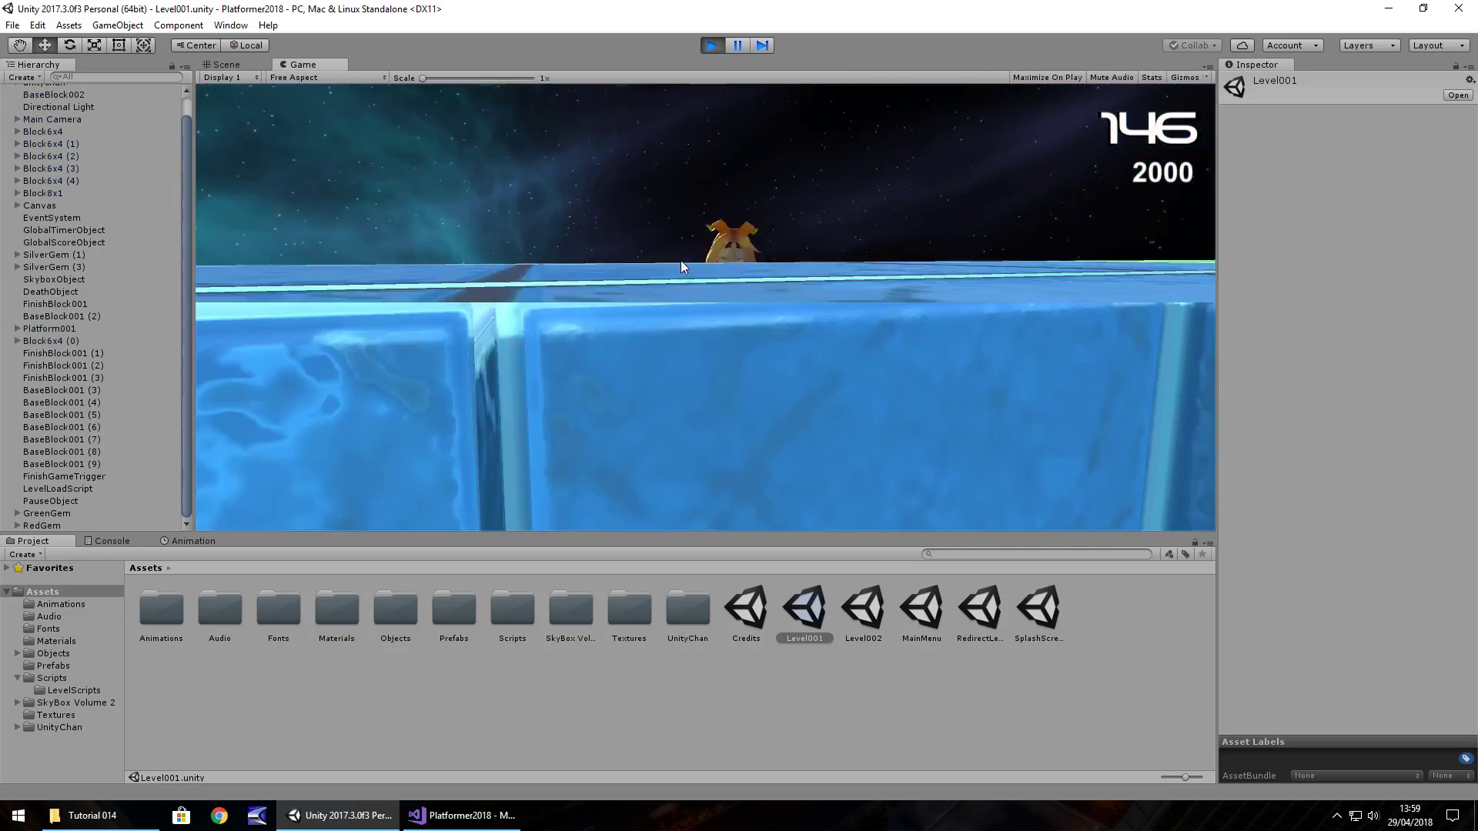
{"action": "key", "text": "Left"}
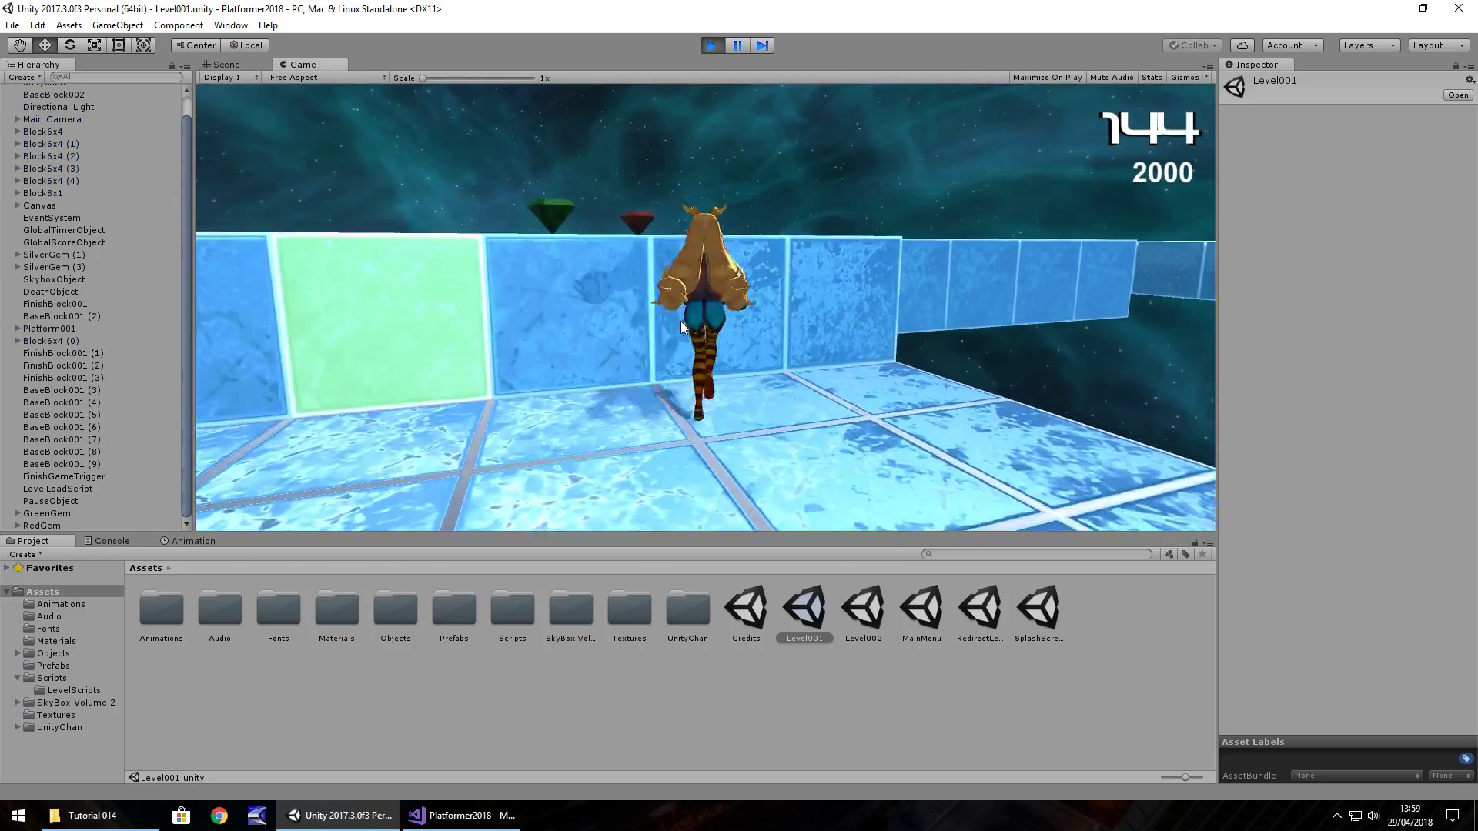
{"action": "key", "text": "space"}
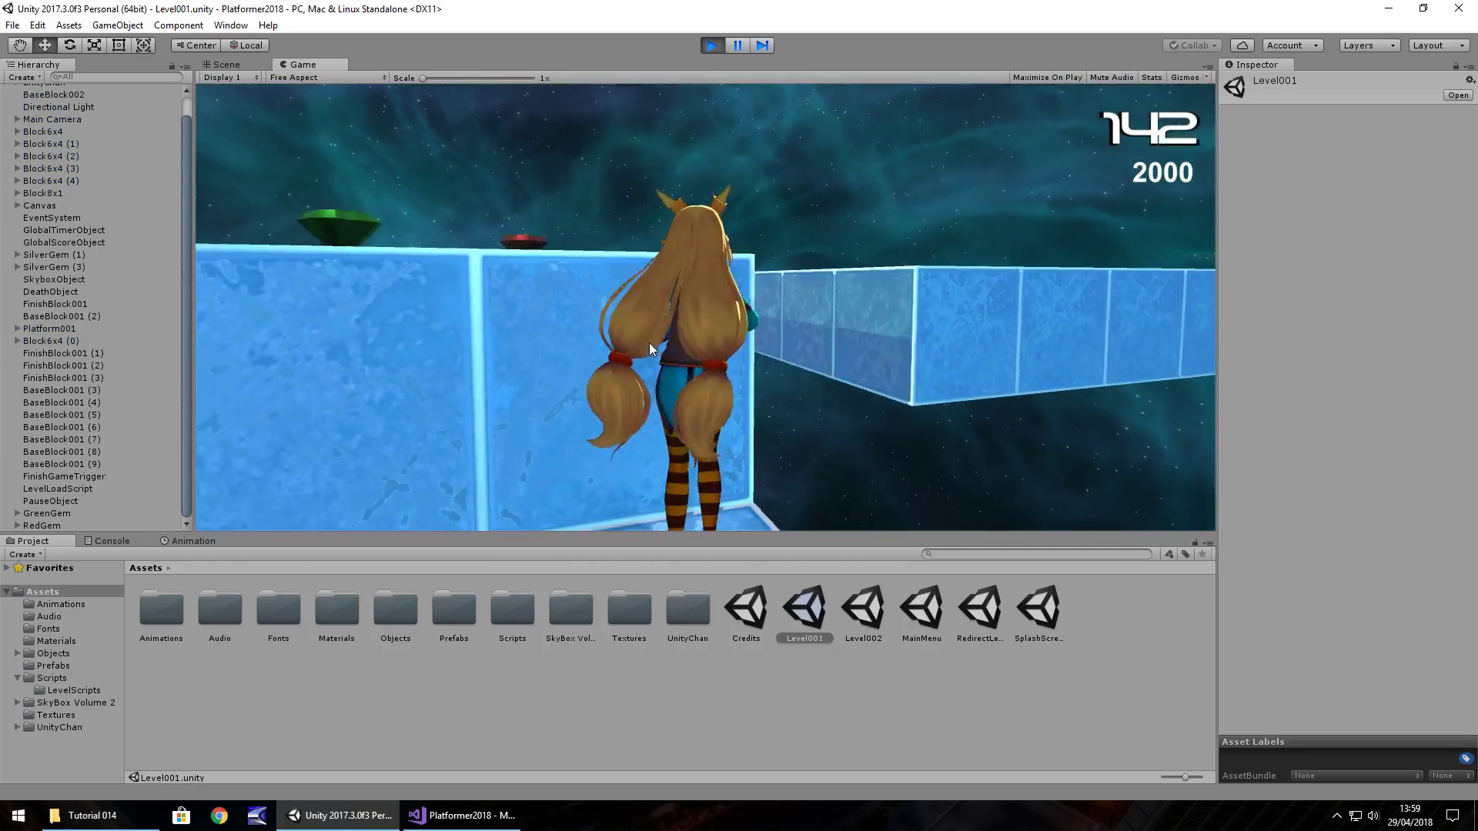
{"action": "key", "text": "Escape"}
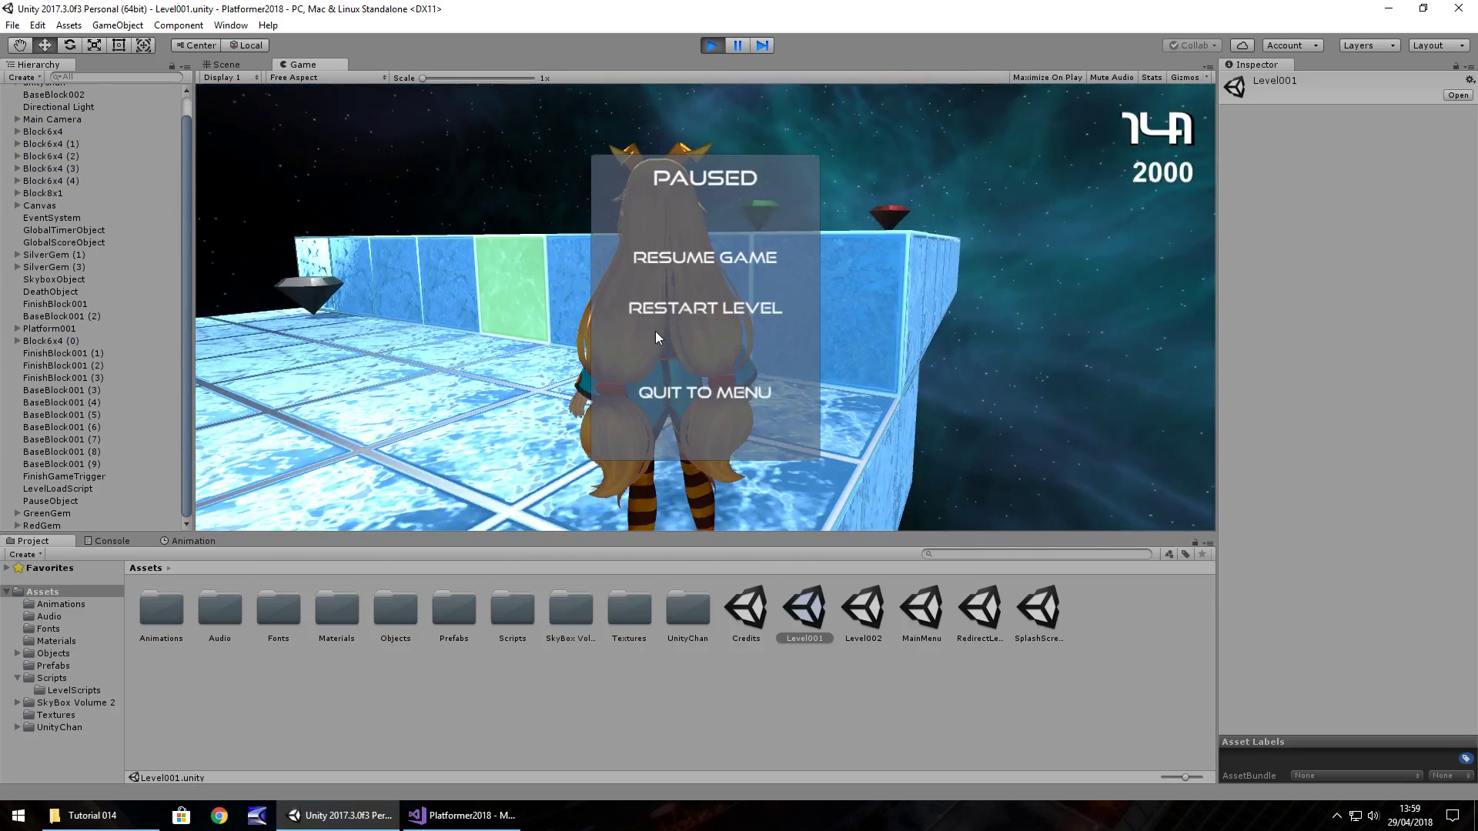
{"action": "left_click", "coordinate": [705, 257]}
- Guide the character over Level001's raised platforms to the finish to test the transition to Level002
{"action": "key", "text": "w"}
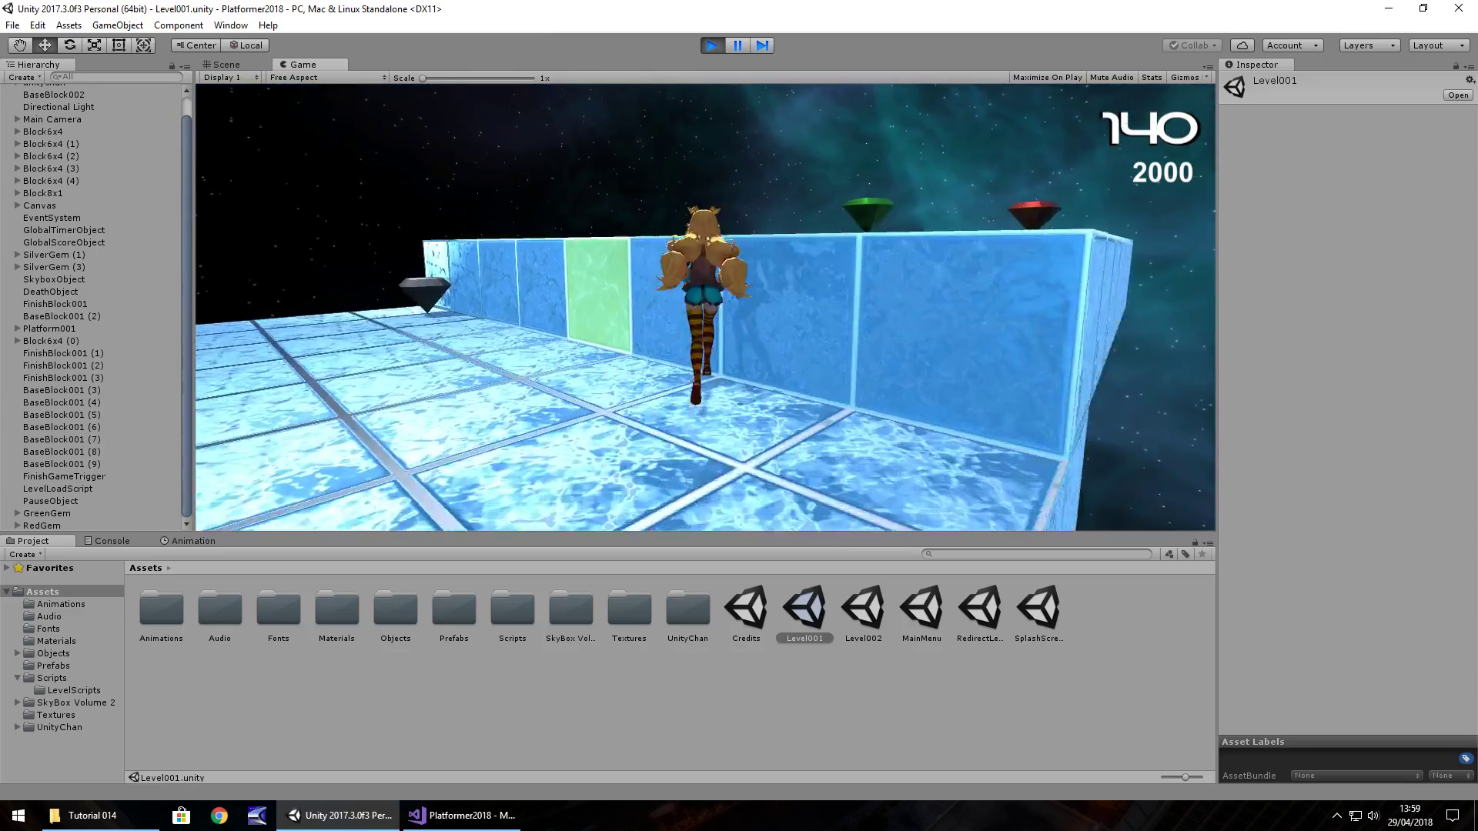
{"action": "key", "text": "space"}
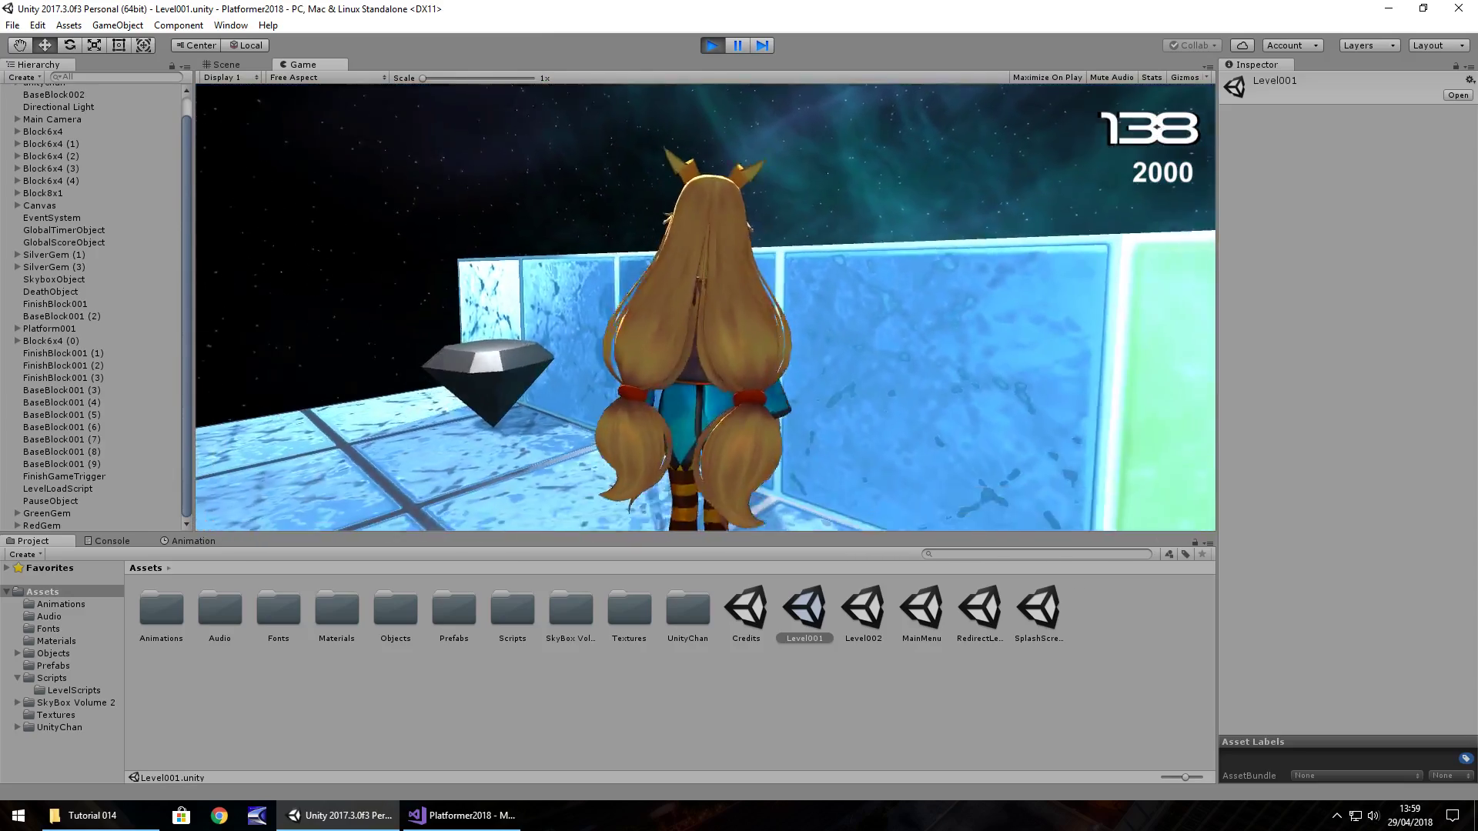
{"action": "key", "text": "d"}
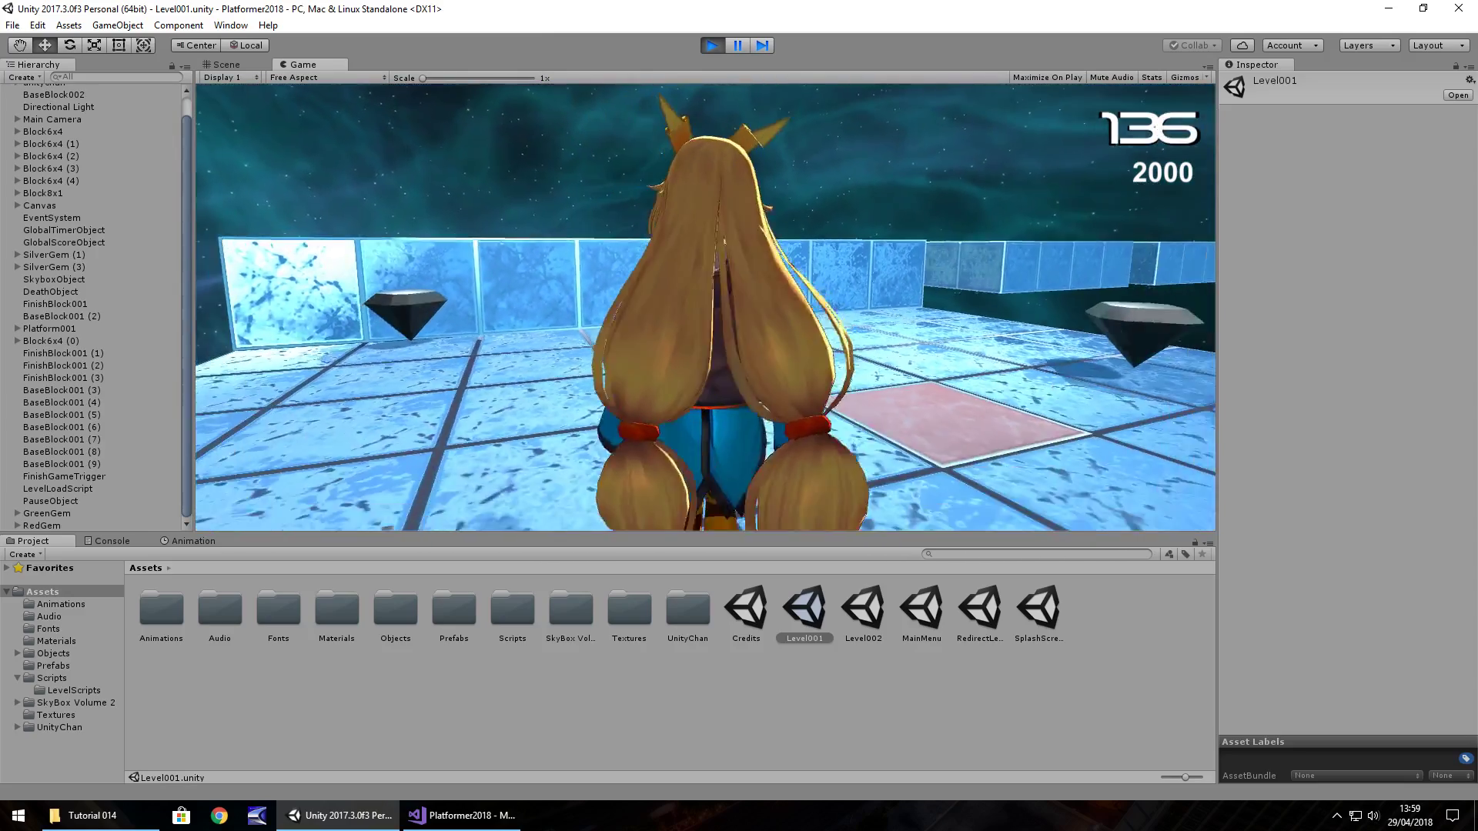
{"action": "key", "text": "w"}
{"action": "key", "text": "space"}
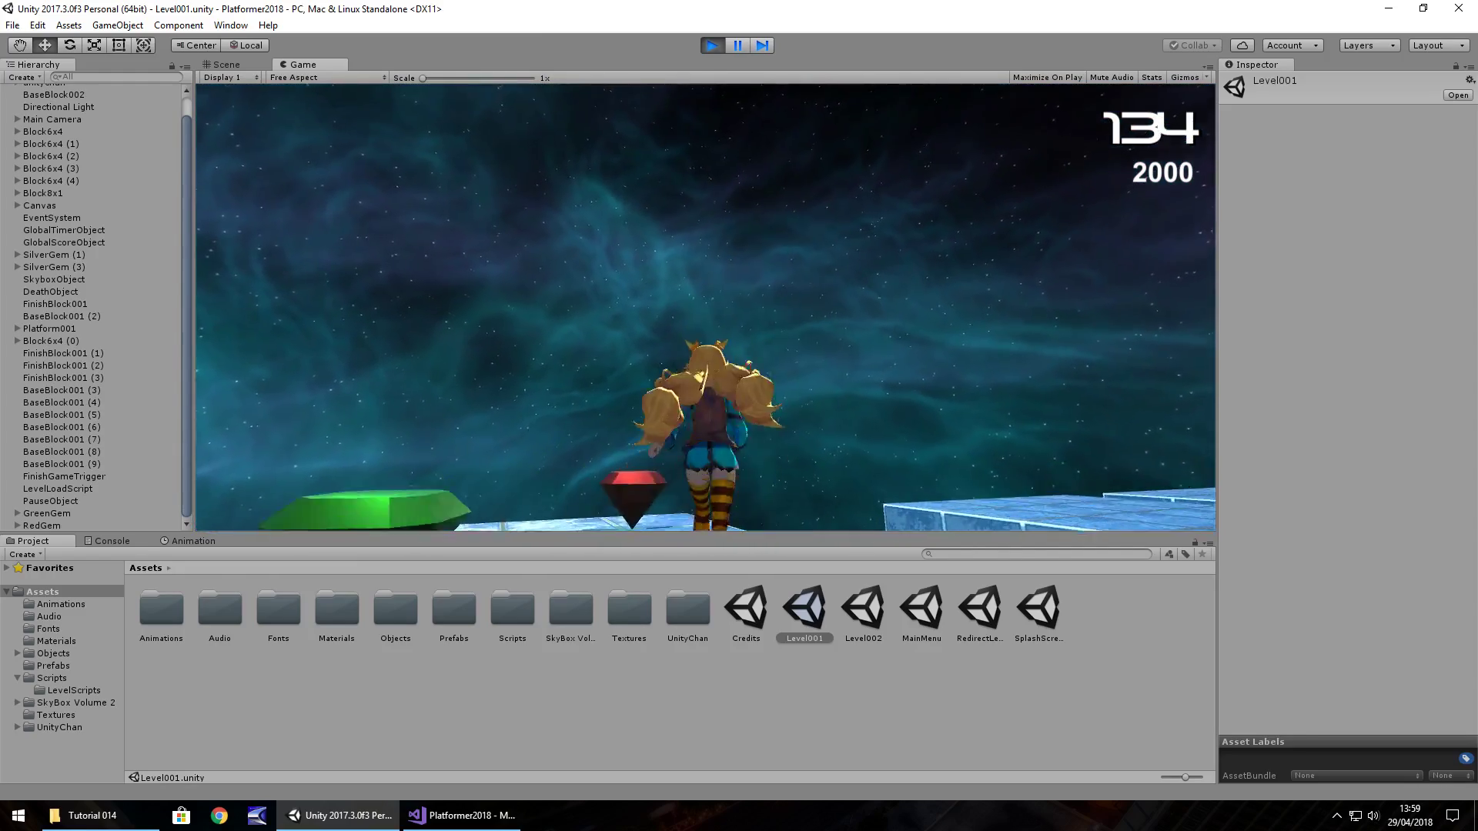
{"action": "key", "text": "d"}
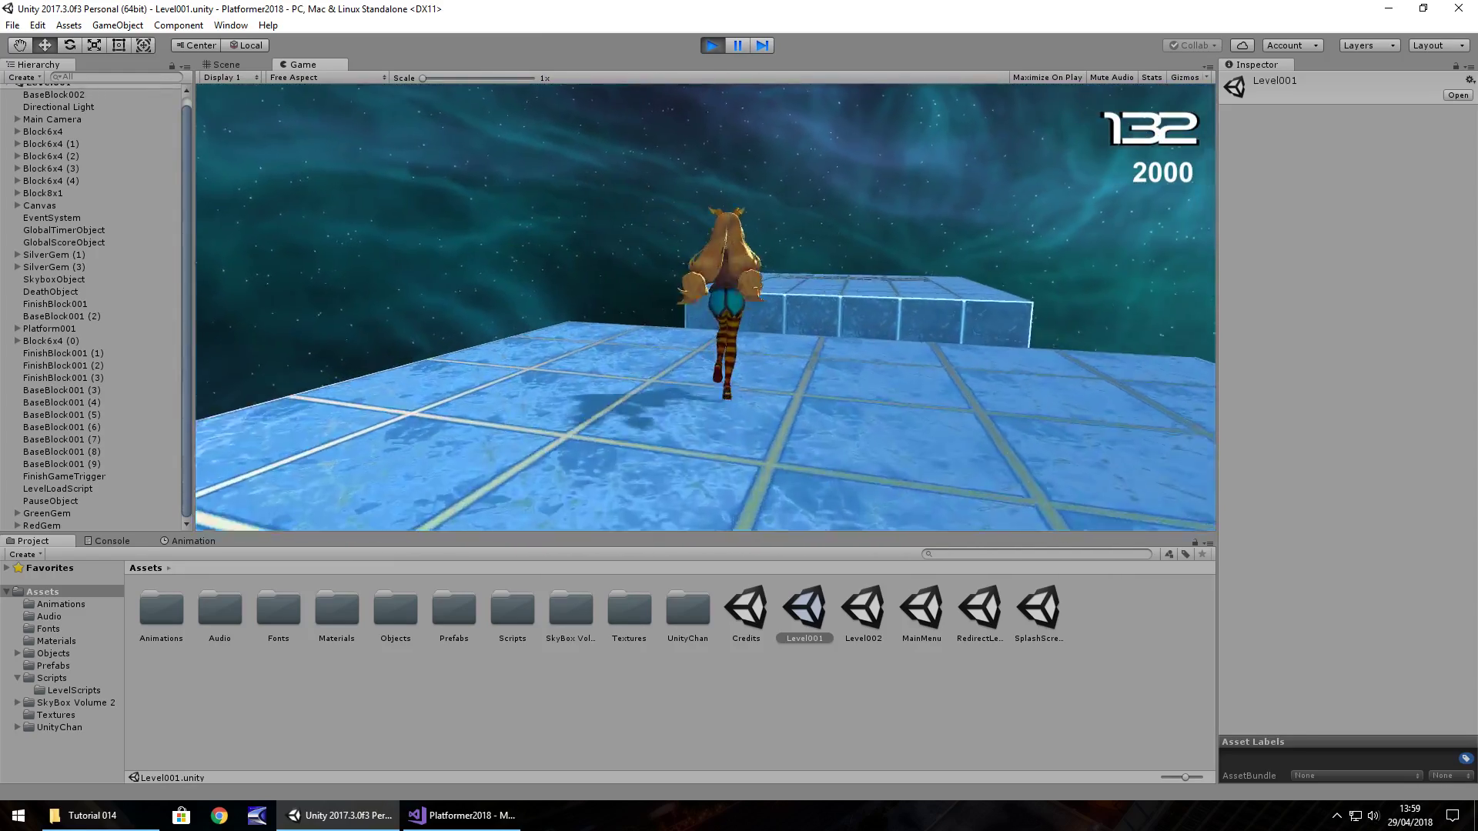
{"action": "key", "text": "a"}
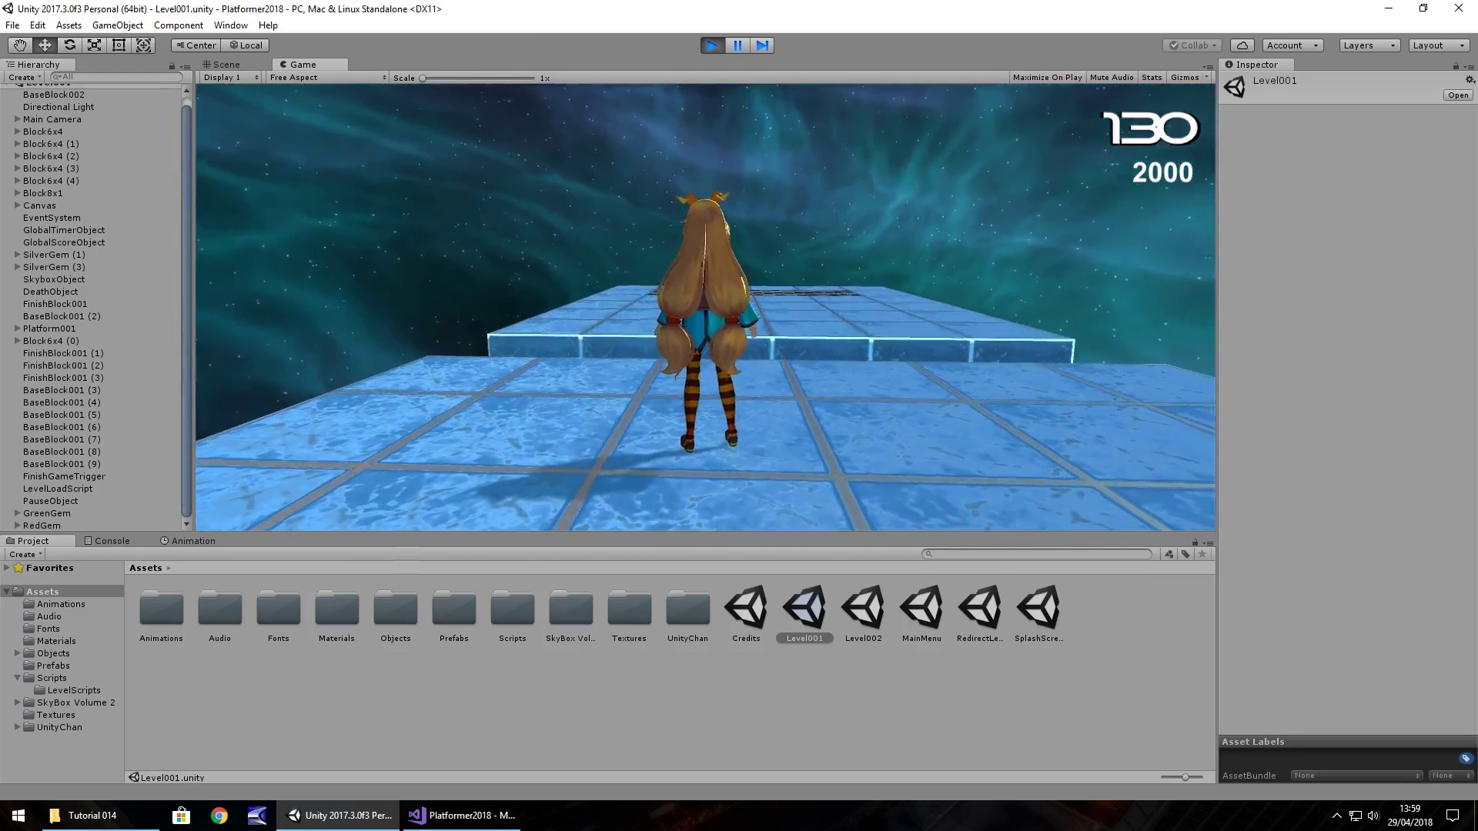
{"action": "key", "text": "w"}
{"action": "key", "text": "space"}
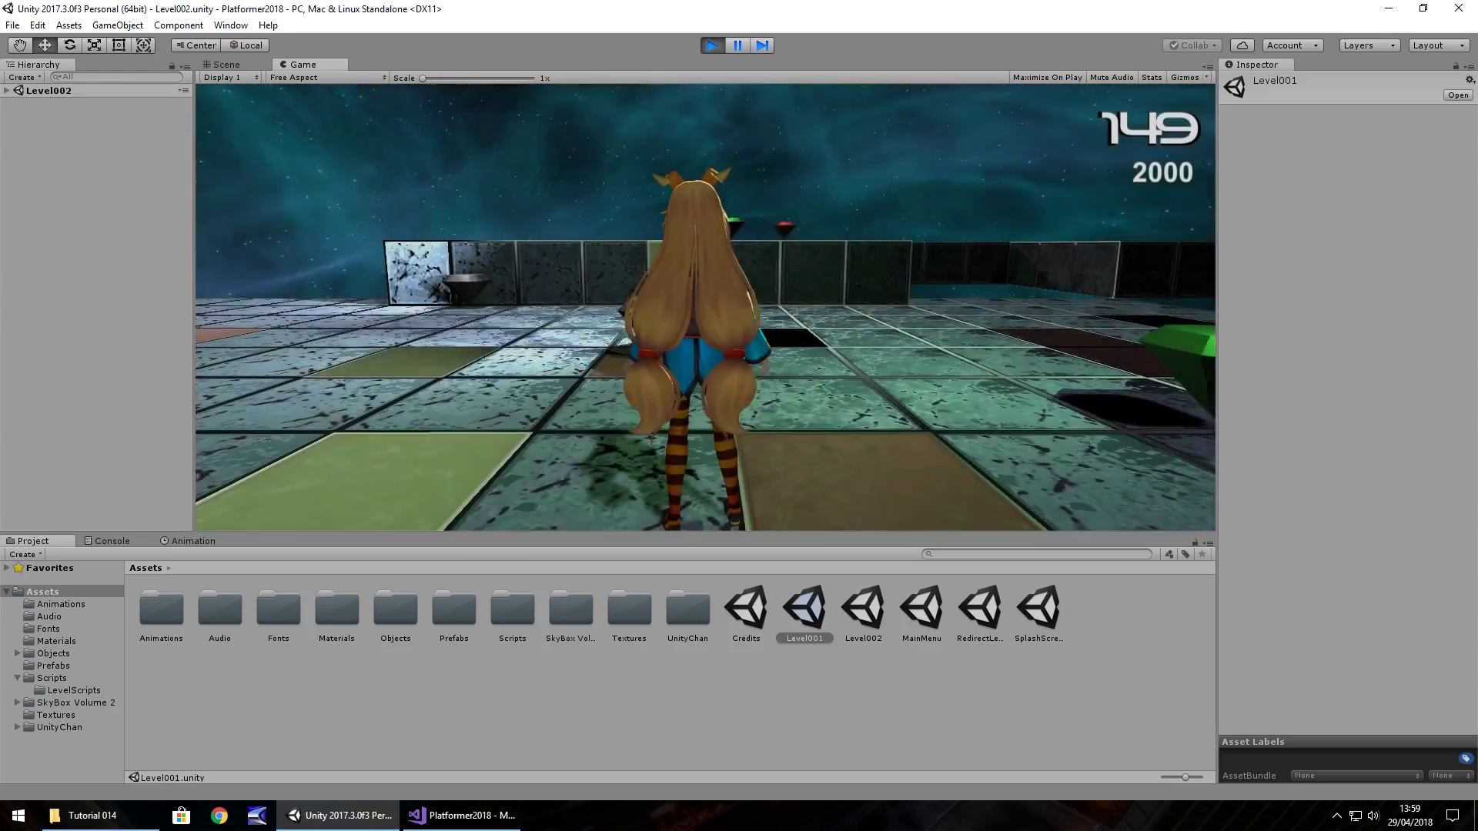
- Play Level002 and drop off the platforms to test which level loads after a death, and stop play mode
{"action": "key", "text": "w"}
{"action": "key", "text": "space"}
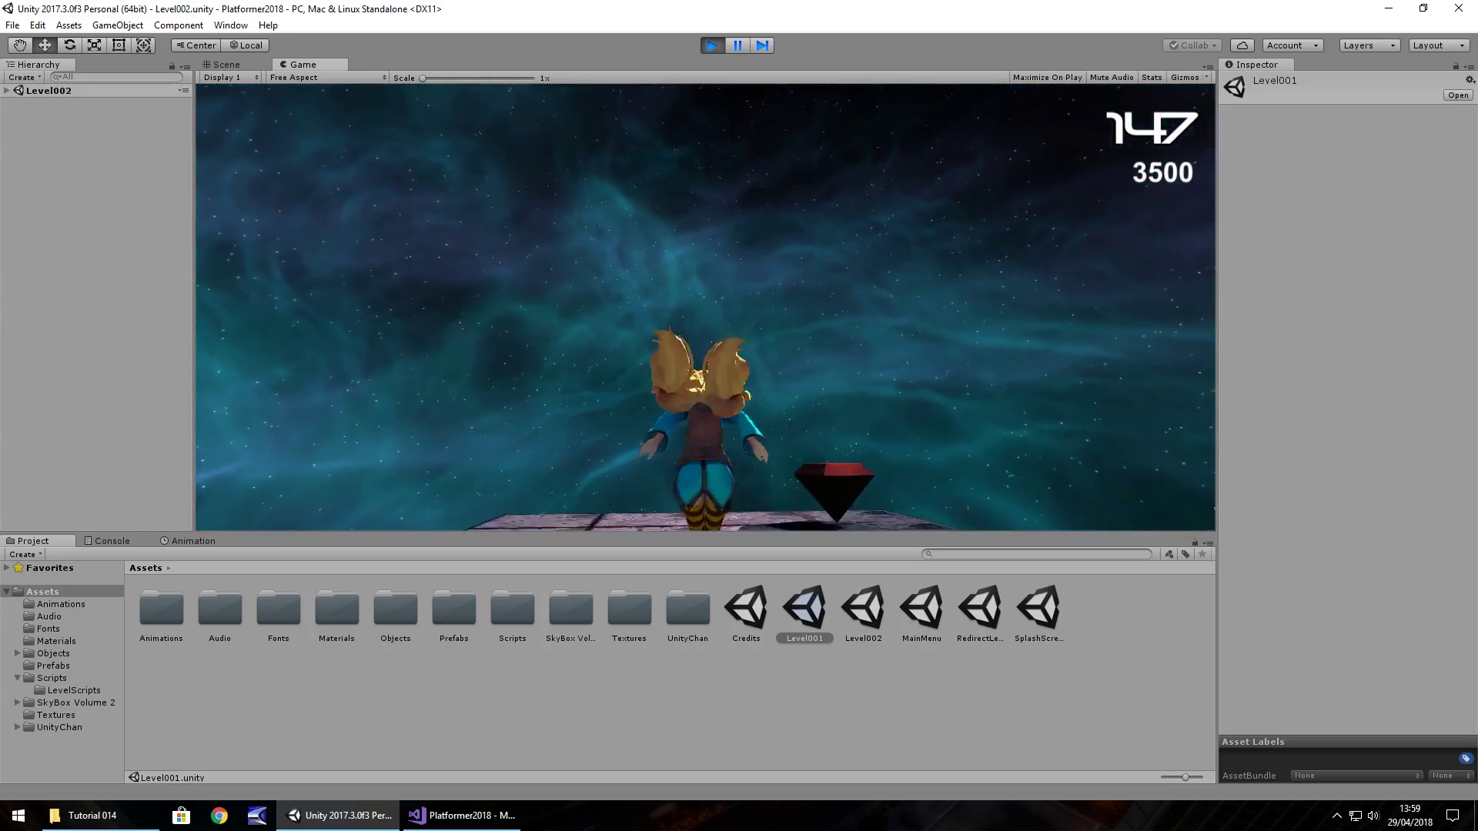
{"action": "key", "text": "d"}
{"action": "key", "text": "w"}
{"action": "key", "text": "a"}
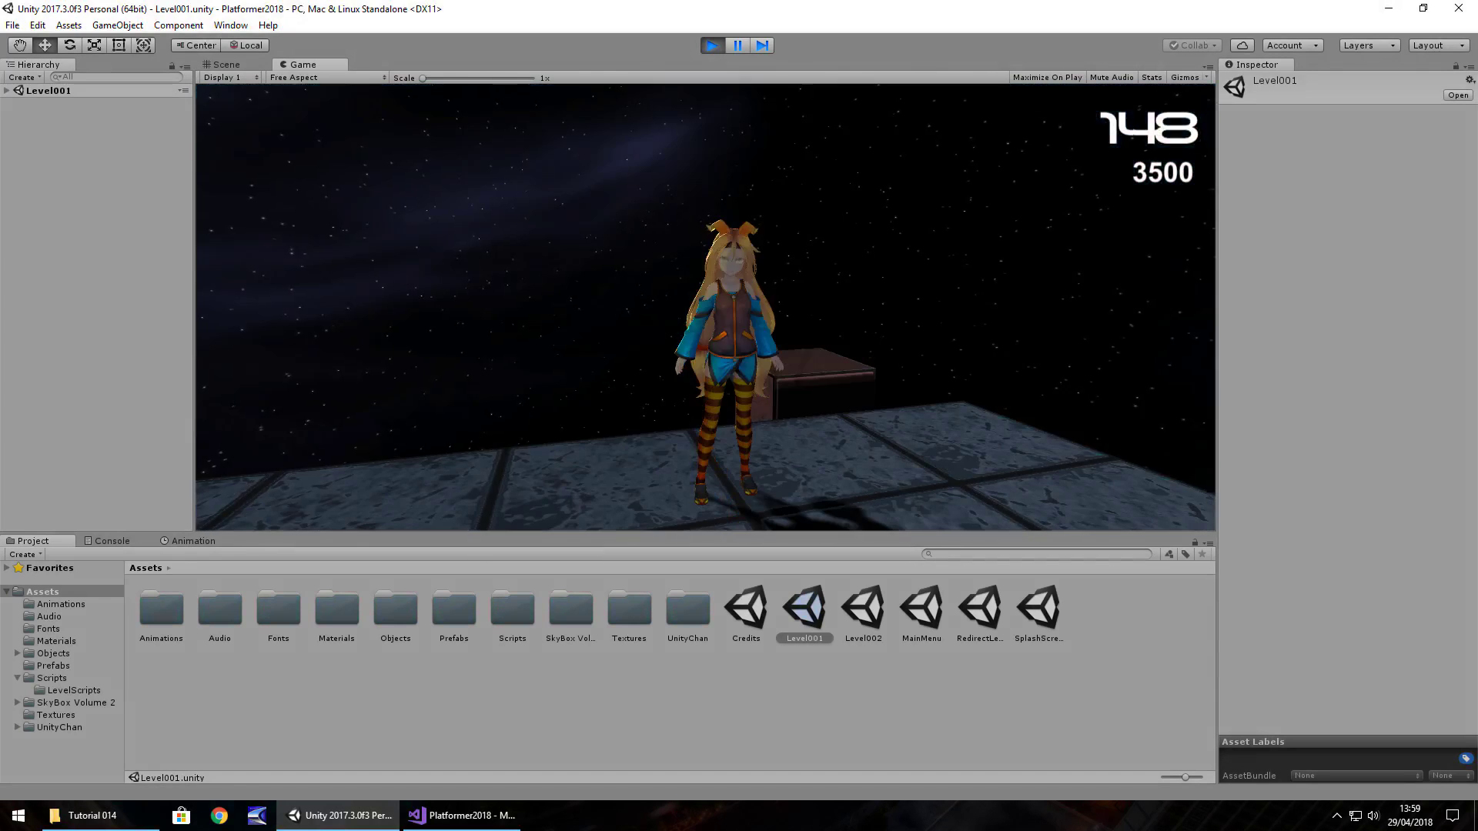
{"action": "key", "text": "ctrl+p"}
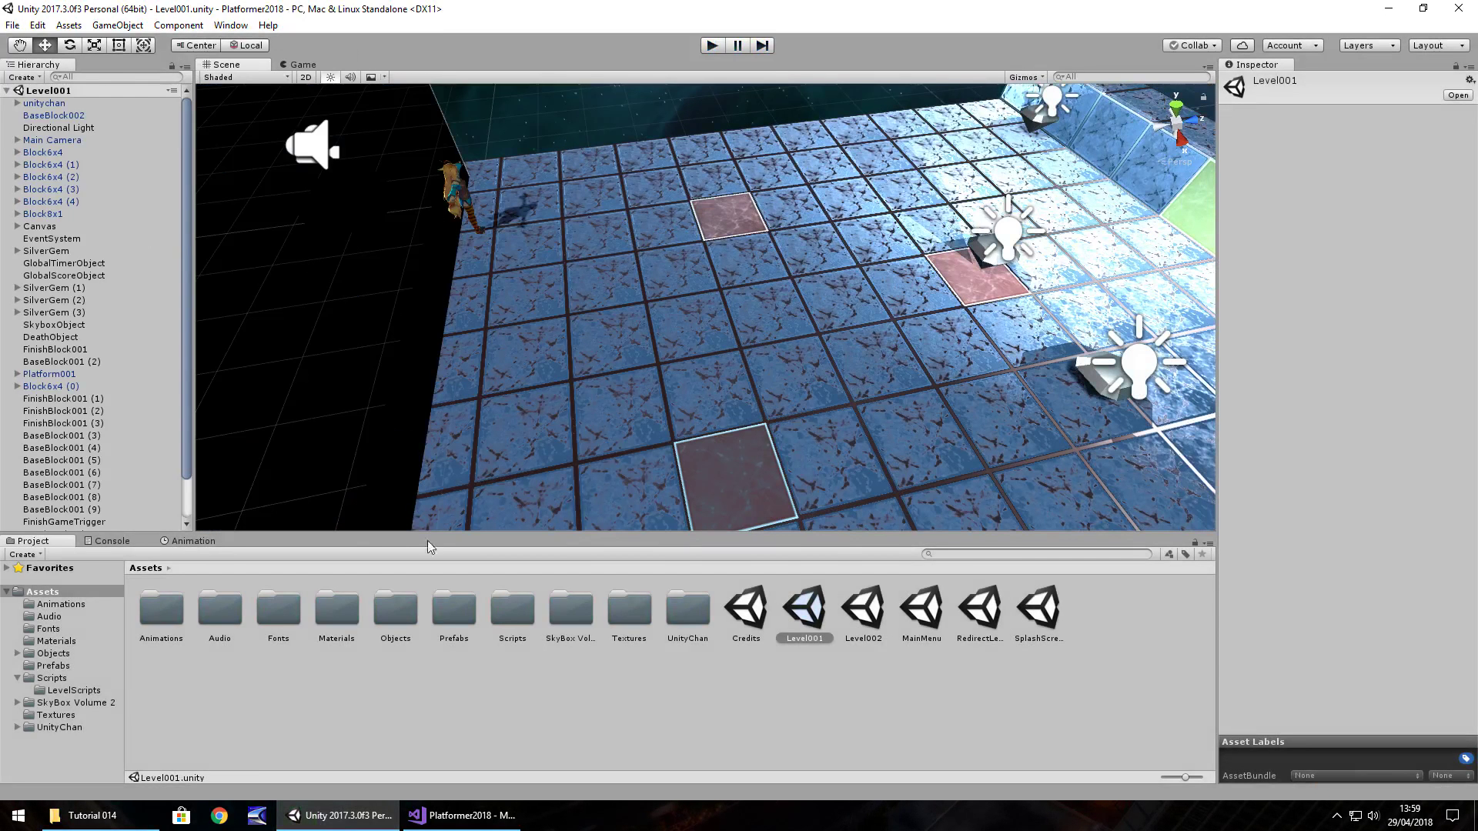
- Select DeathObject in the Level001 scene and open its LevelDeath script in Visual Studio
{"action": "right_click_drag", "start_coordinate": [444, 207], "coordinate": [957, 277]}
{"action": "left_click", "coordinate": [887, 357]}
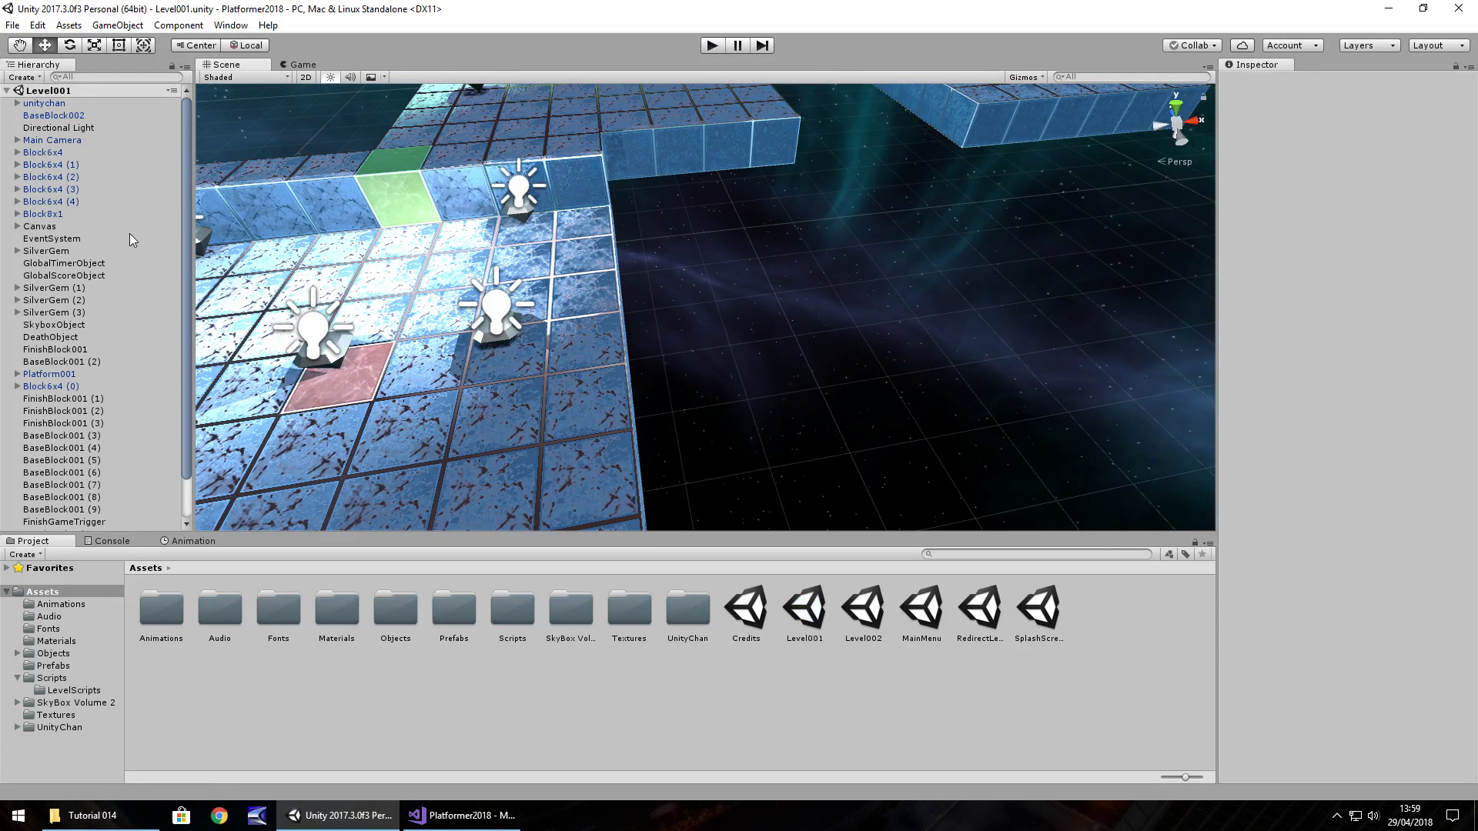
{"action": "left_click", "coordinate": [77, 337]}
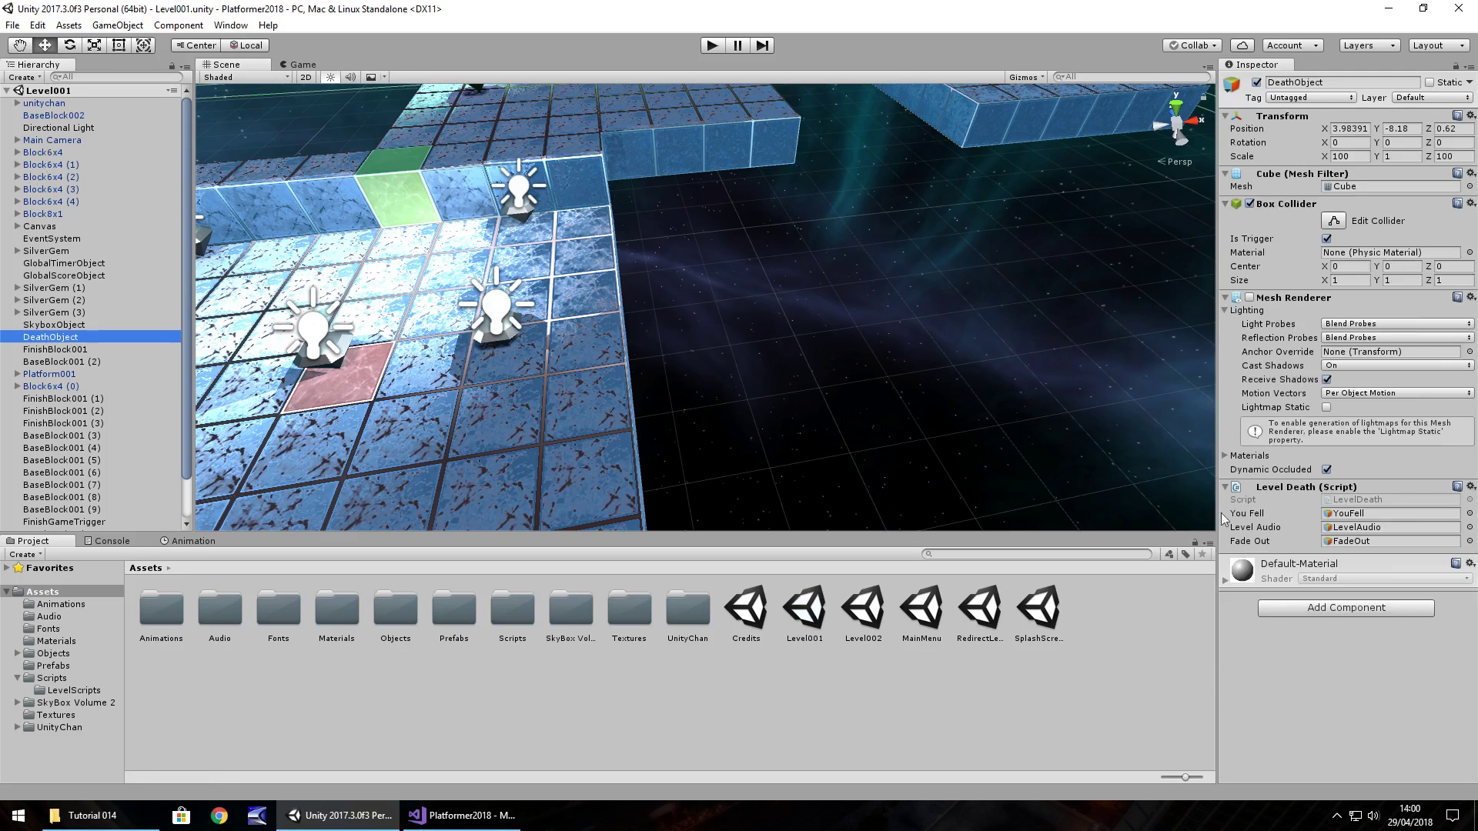
{"action": "double_click", "coordinate": [1389, 498]}
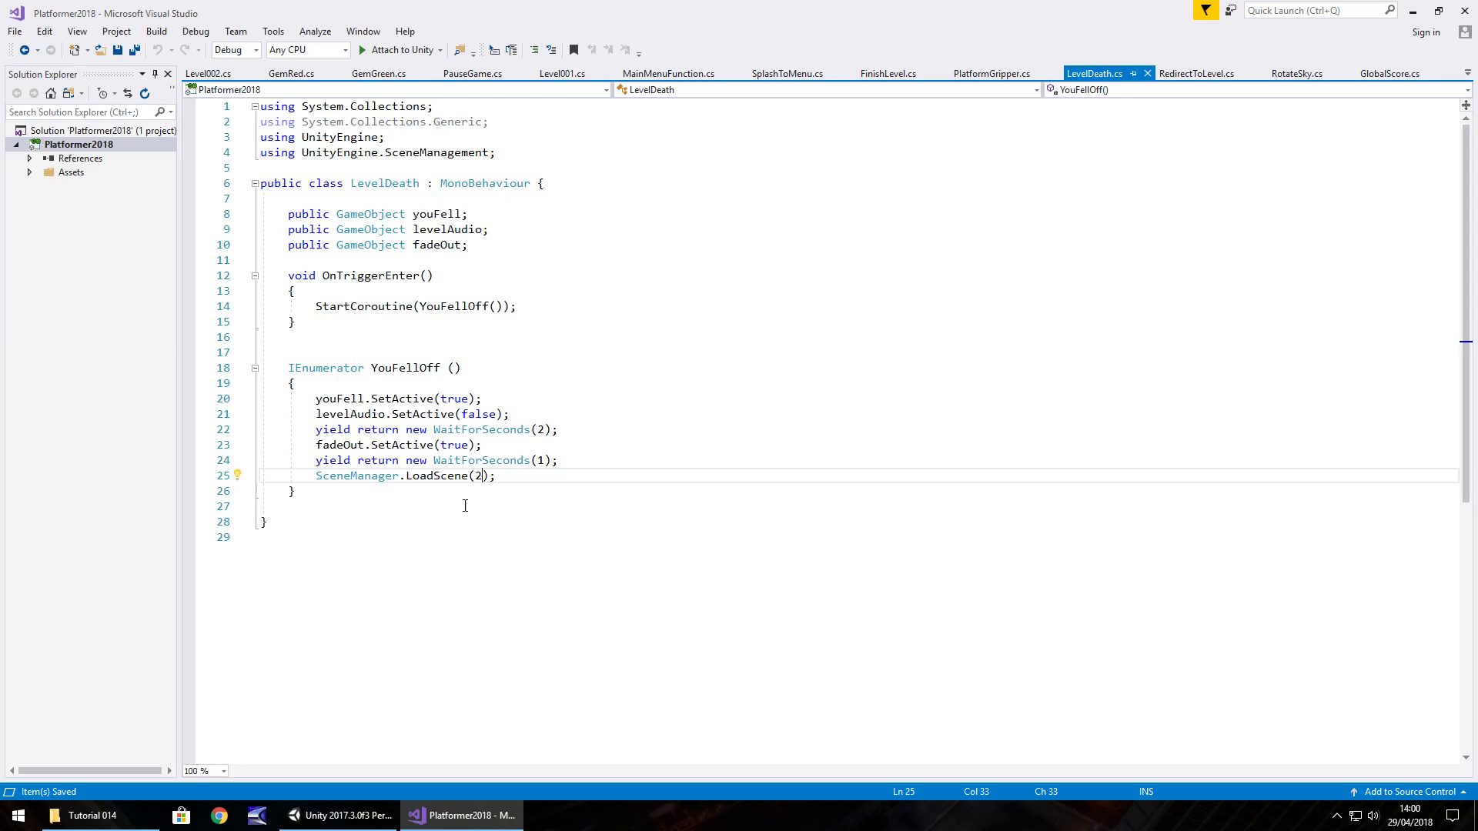
- Replace the scene index in LevelDeath.cs's LoadScene call with RedirectToLevel.redirectToLevel and save the script
{"action": "double_click", "coordinate": [479, 476]}
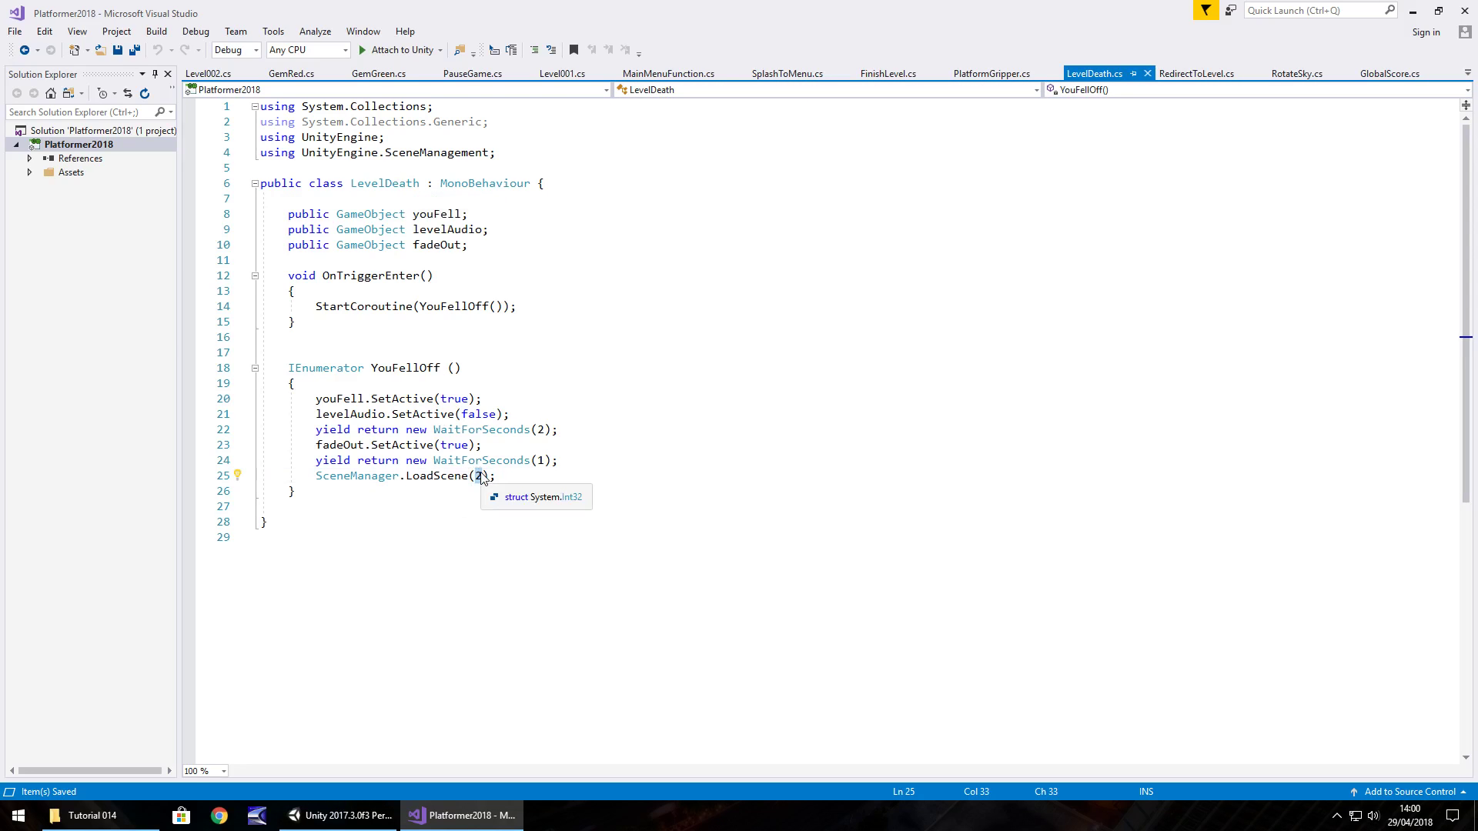
{"action": "type", "text": "RedirectToLevel."}
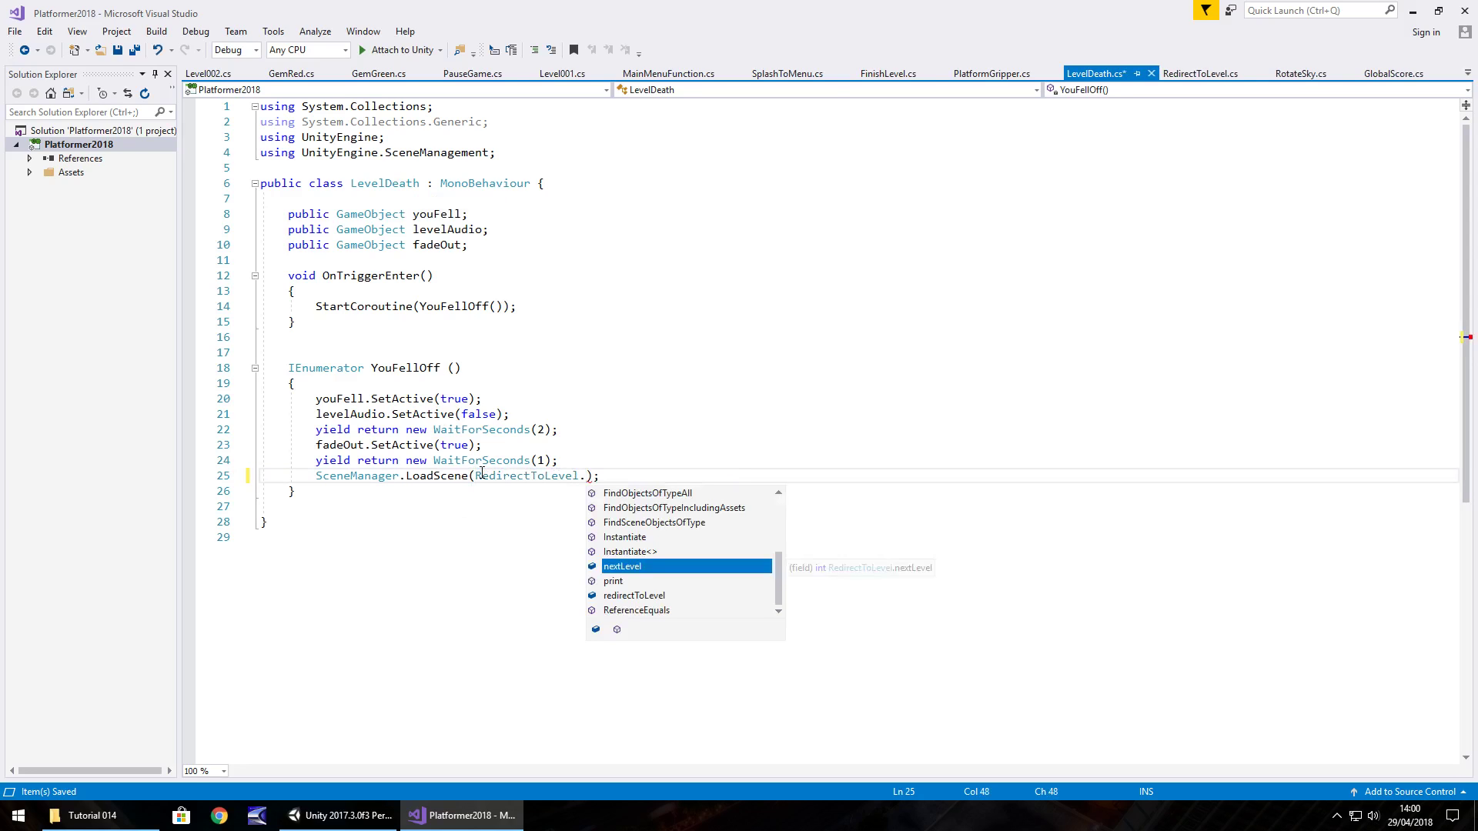
{"action": "type", "text": "redirec"}
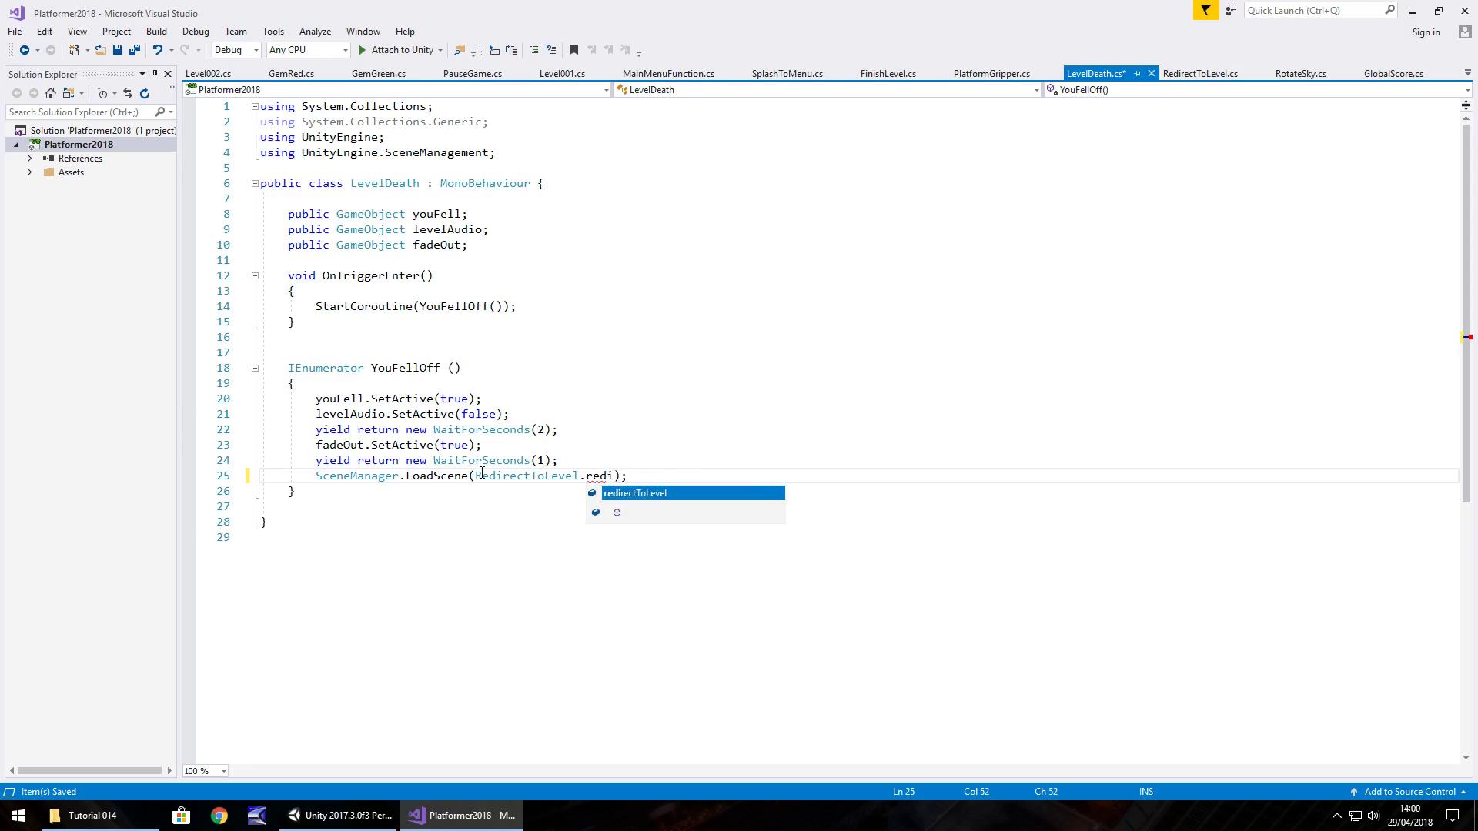
{"action": "type", "text": "tToLevel"}
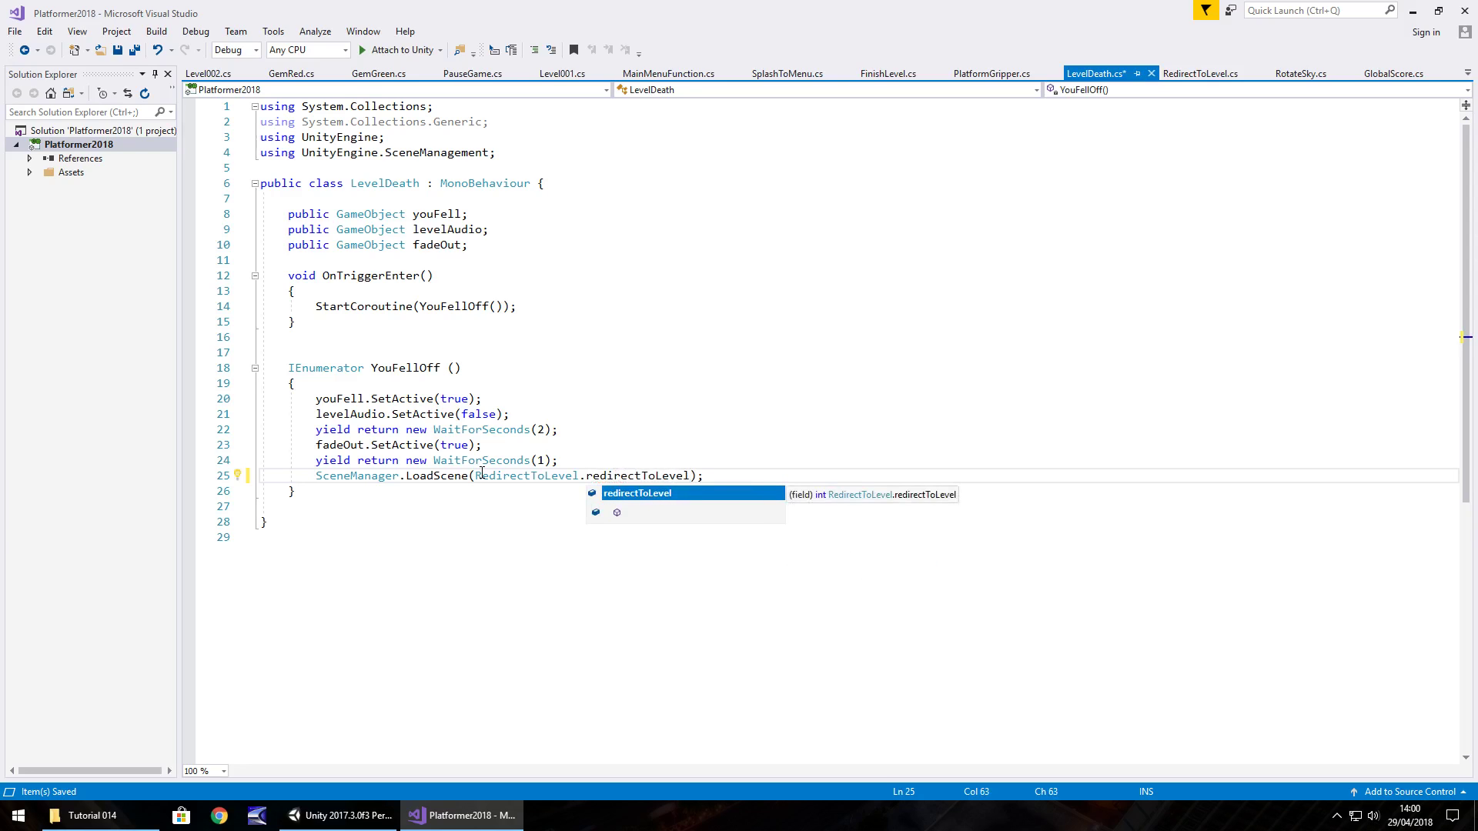
{"action": "key", "text": "ctrl+s"}
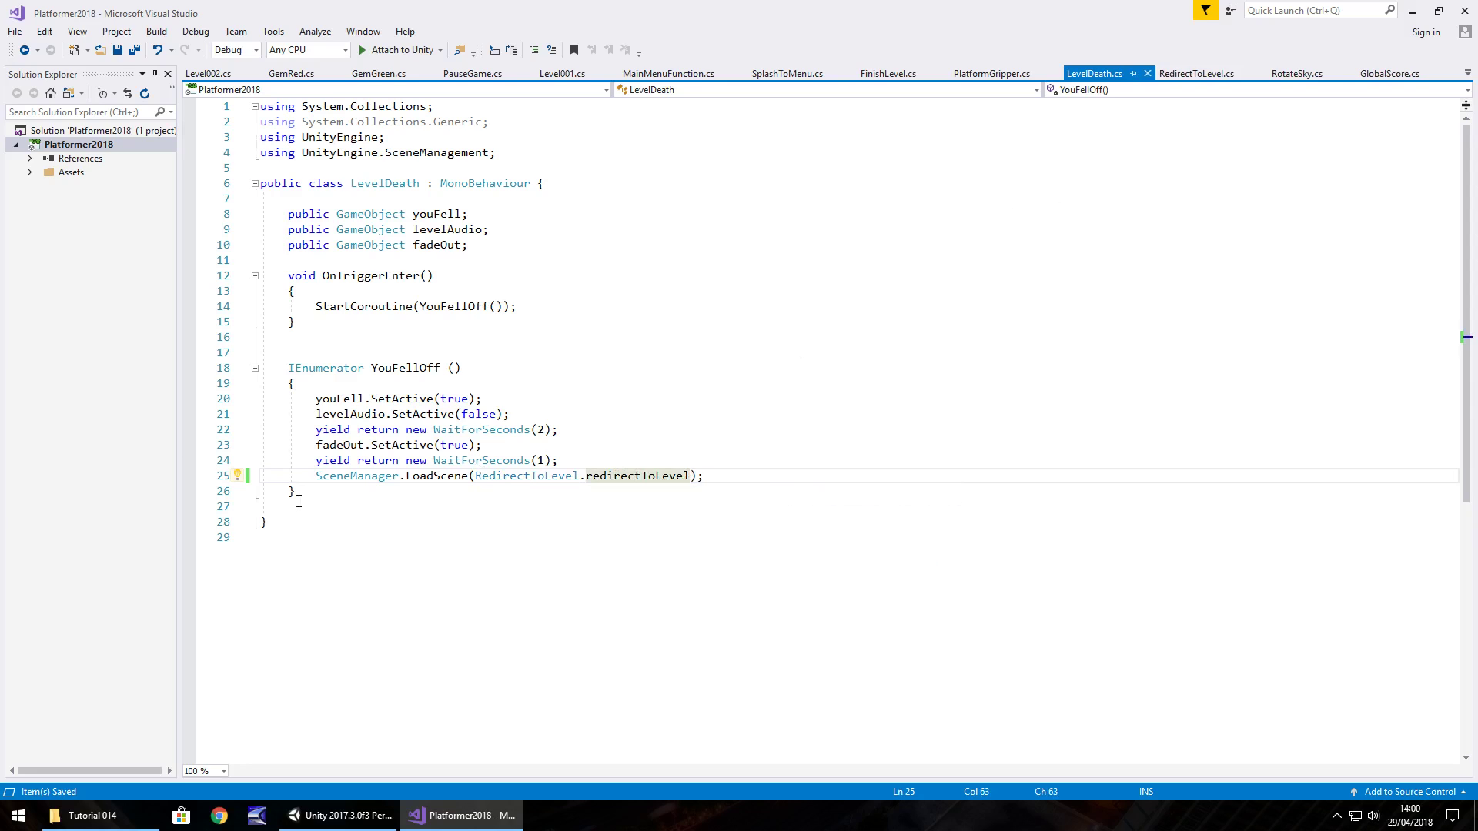
- Check the variables in RedirectToLevel.cs, return to Unity and play Level001 through to its finish
{"action": "left_click", "coordinate": [1196, 73]}
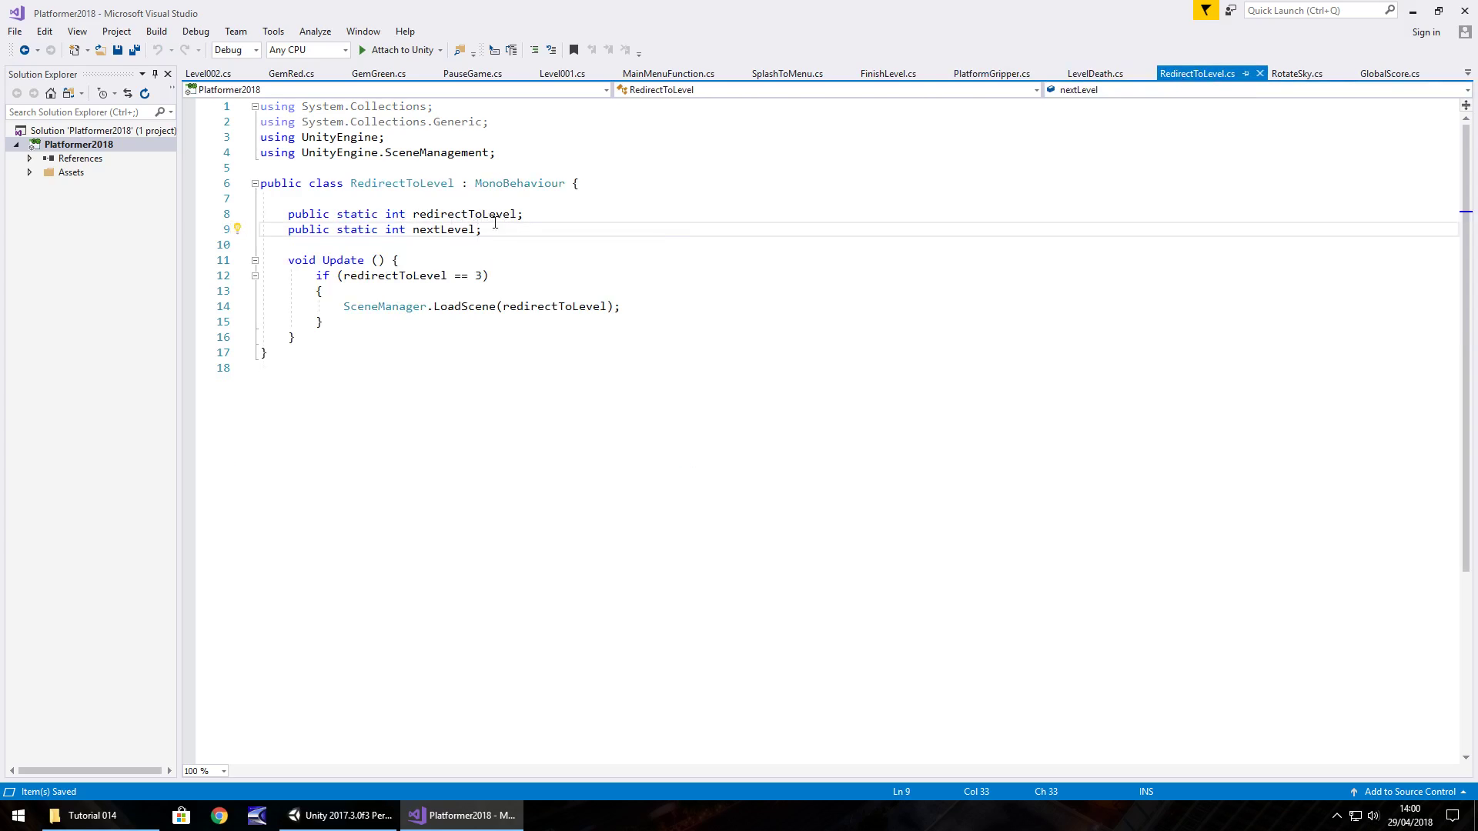
{"action": "left_click", "coordinate": [338, 815]}
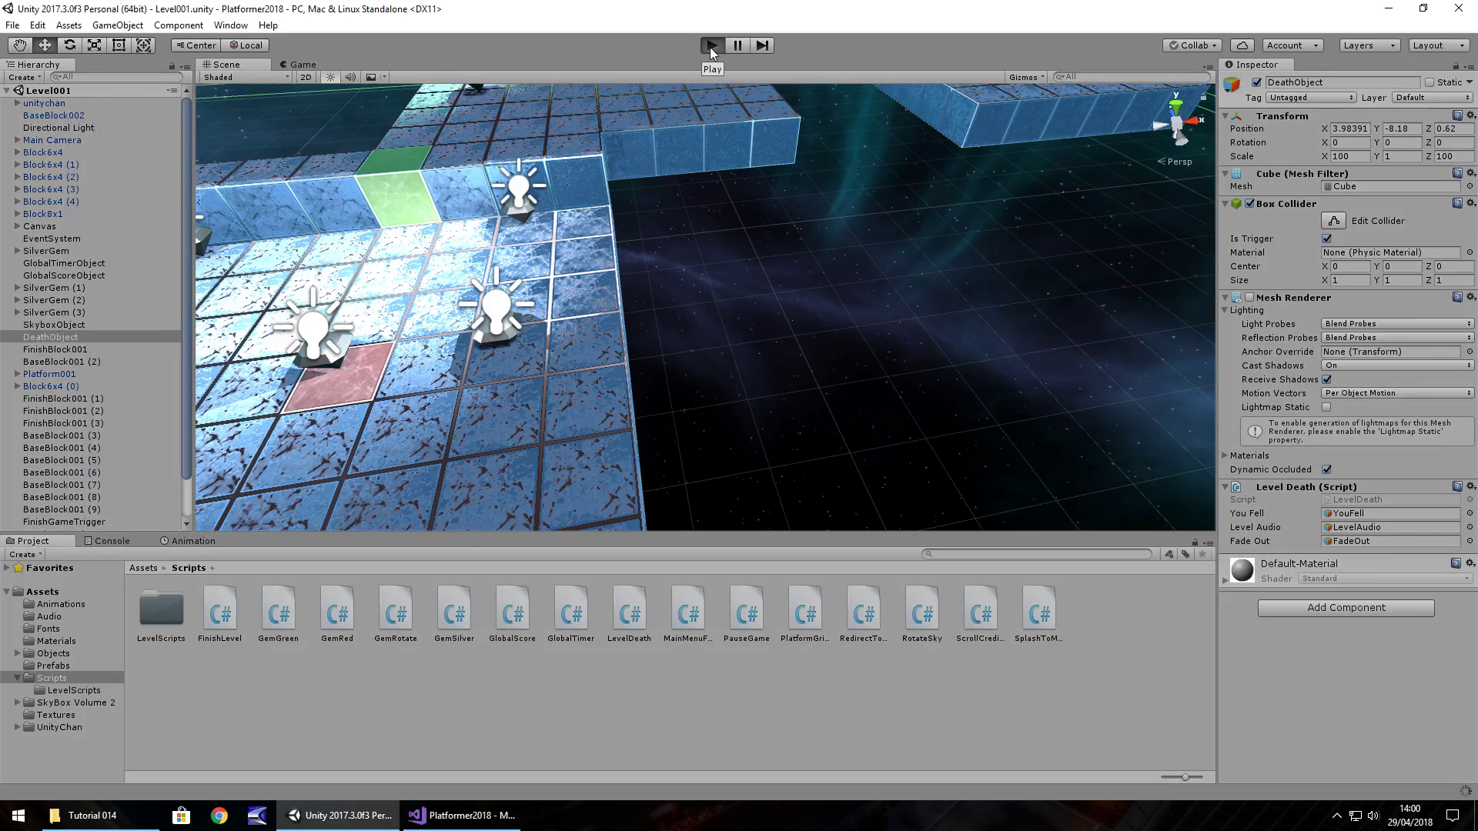
{"action": "left_click", "coordinate": [712, 48]}
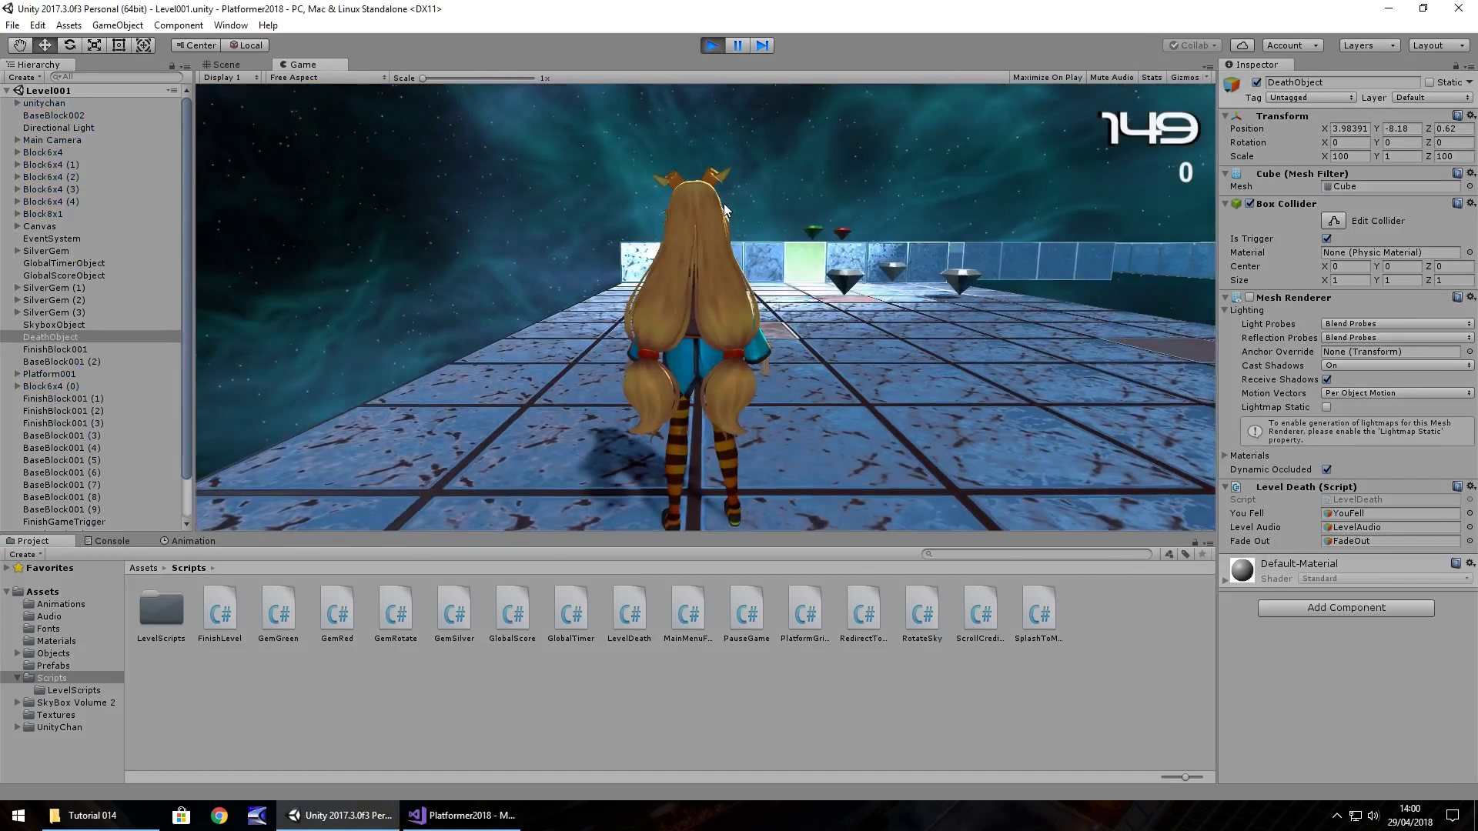
{"action": "key", "text": "space"}
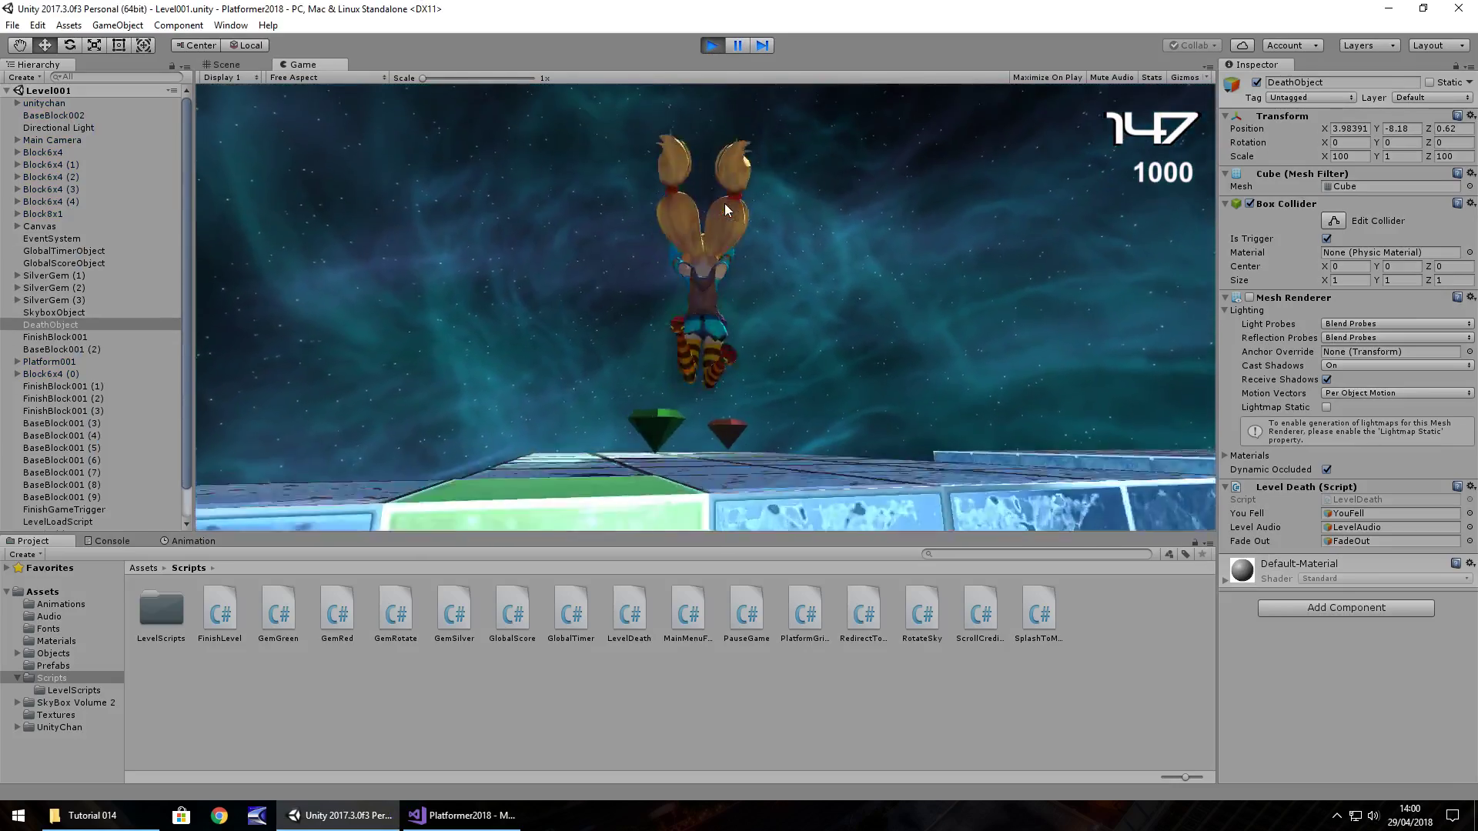
{"action": "key", "text": "Left"}
{"action": "key", "text": "Up"}
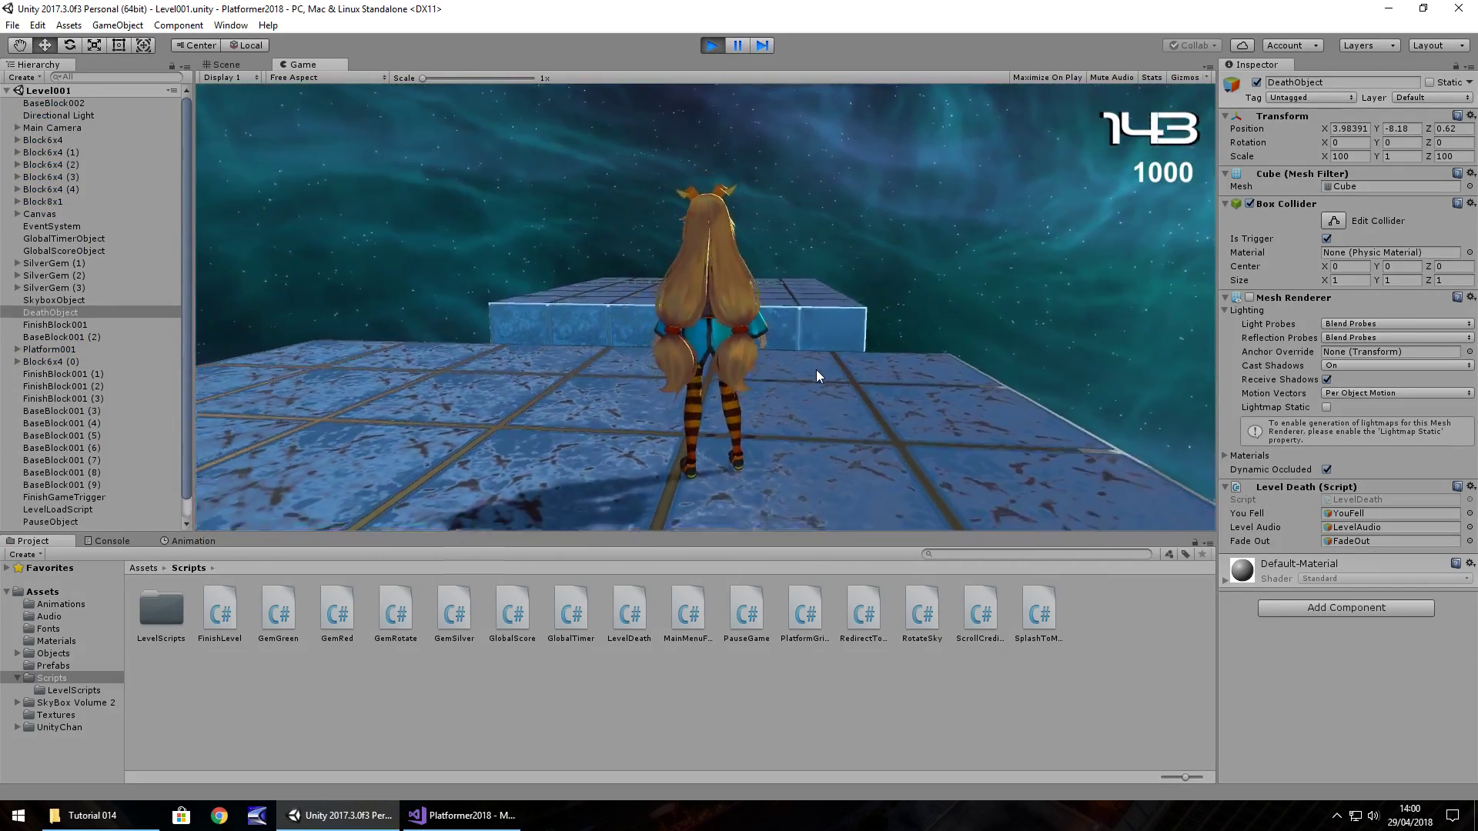
{"action": "key", "text": "space"}
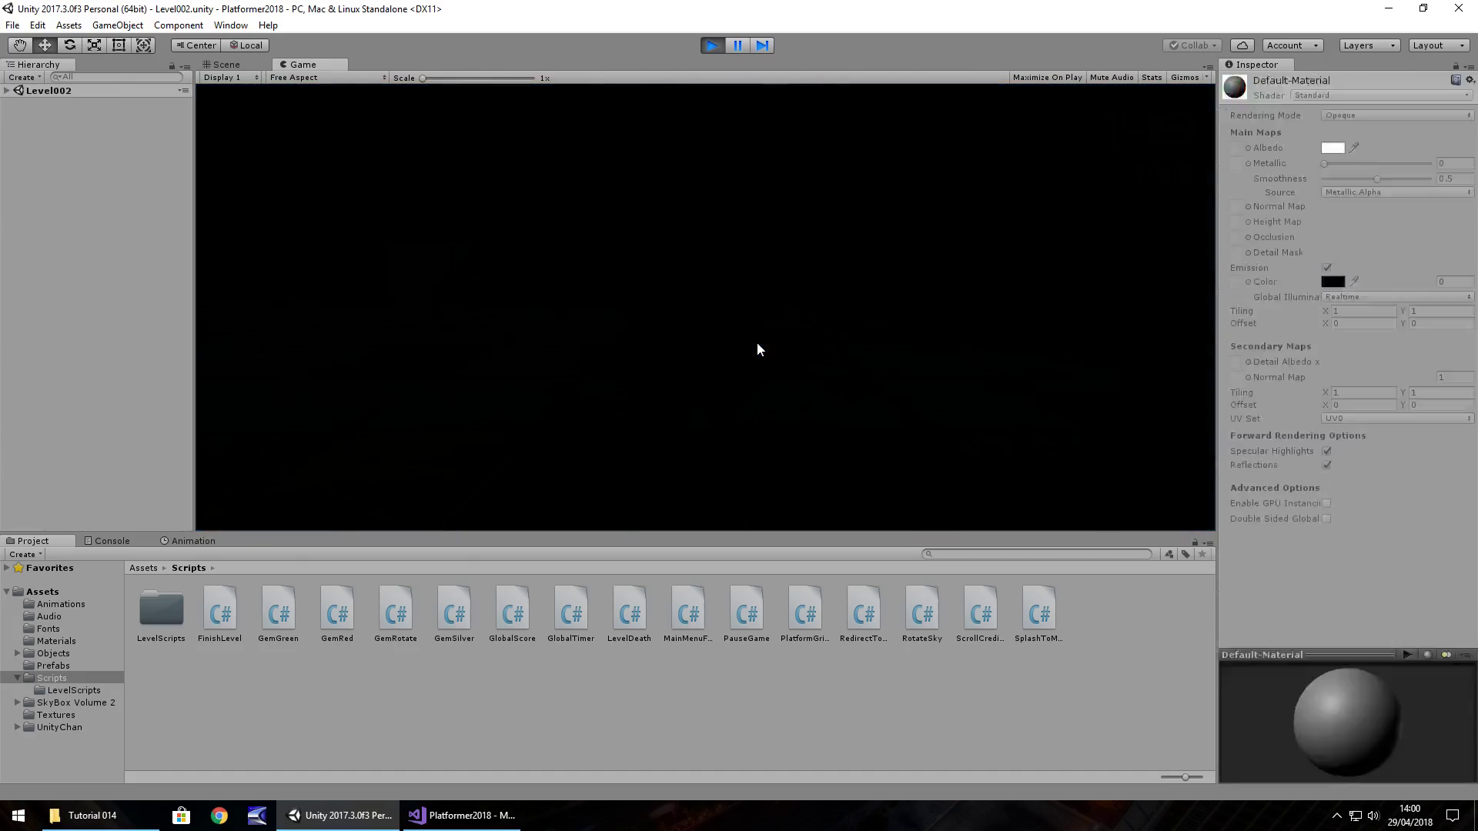
- Play on into Level002, drop off the platforms to test the death redirect, and stop play mode
{"action": "key", "text": "Up"}
{"action": "key", "text": "space"}
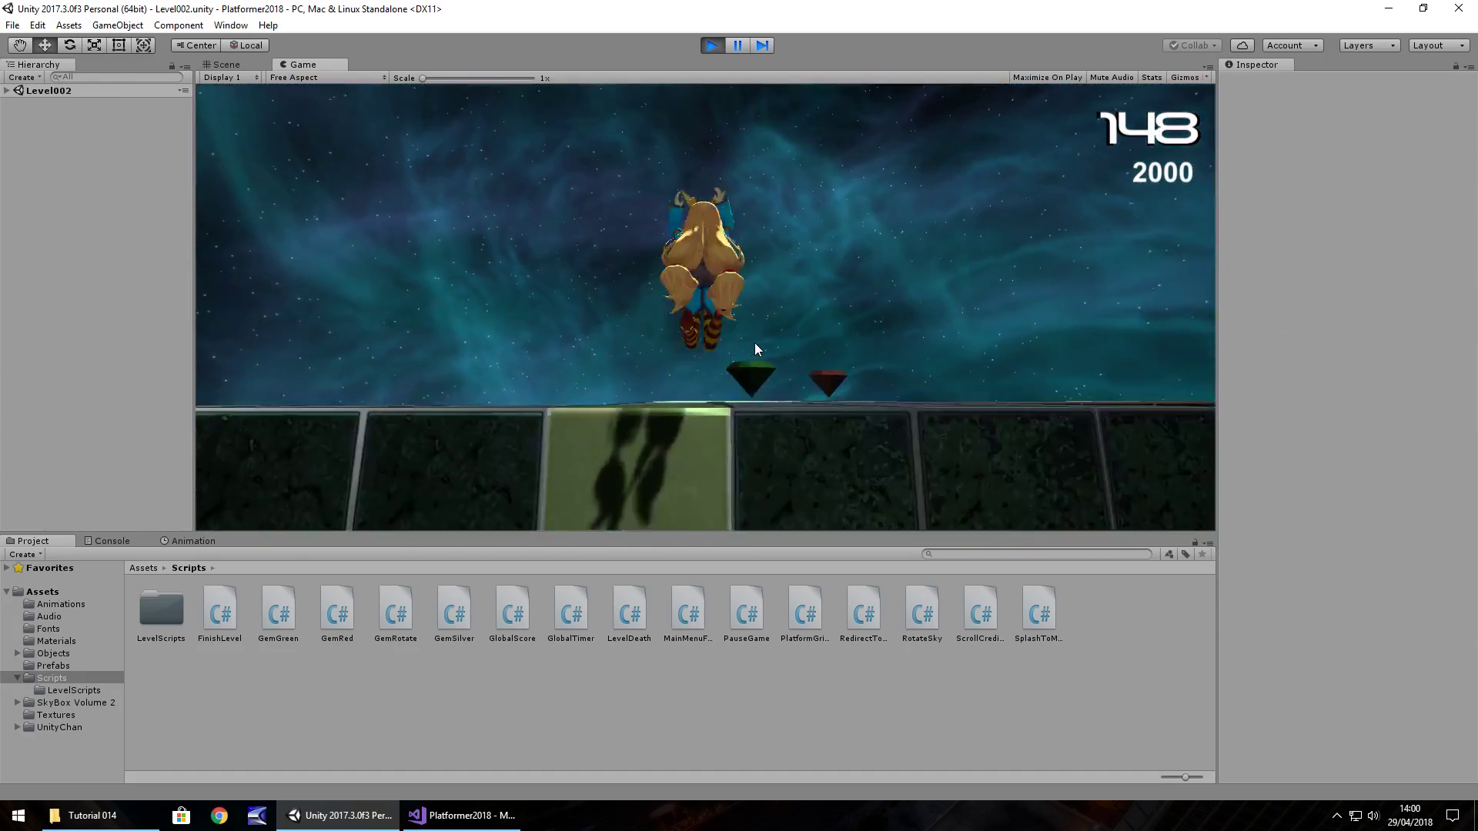
{"action": "key", "text": "Up"}
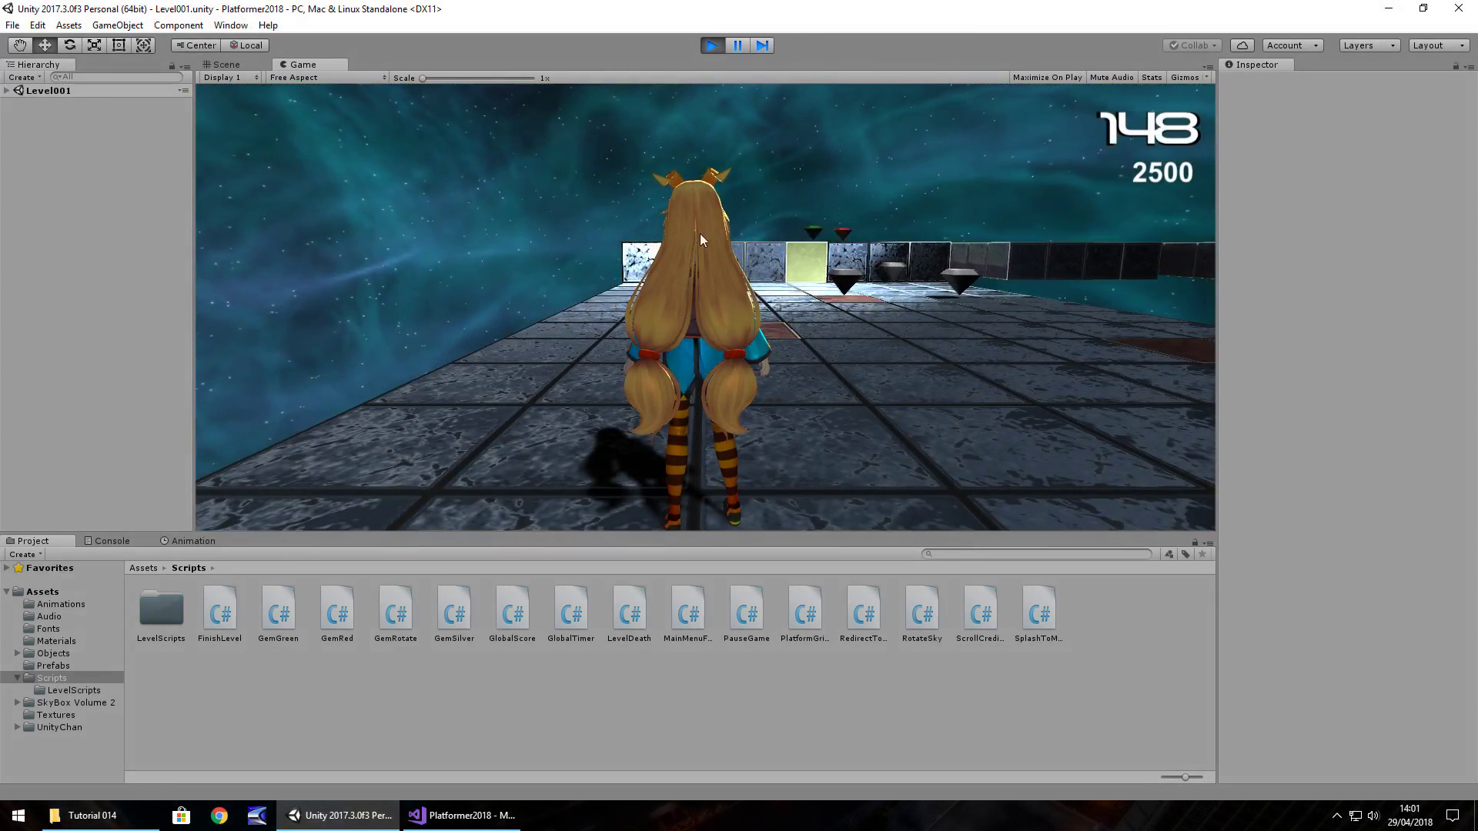
{"action": "left_click", "coordinate": [712, 44]}
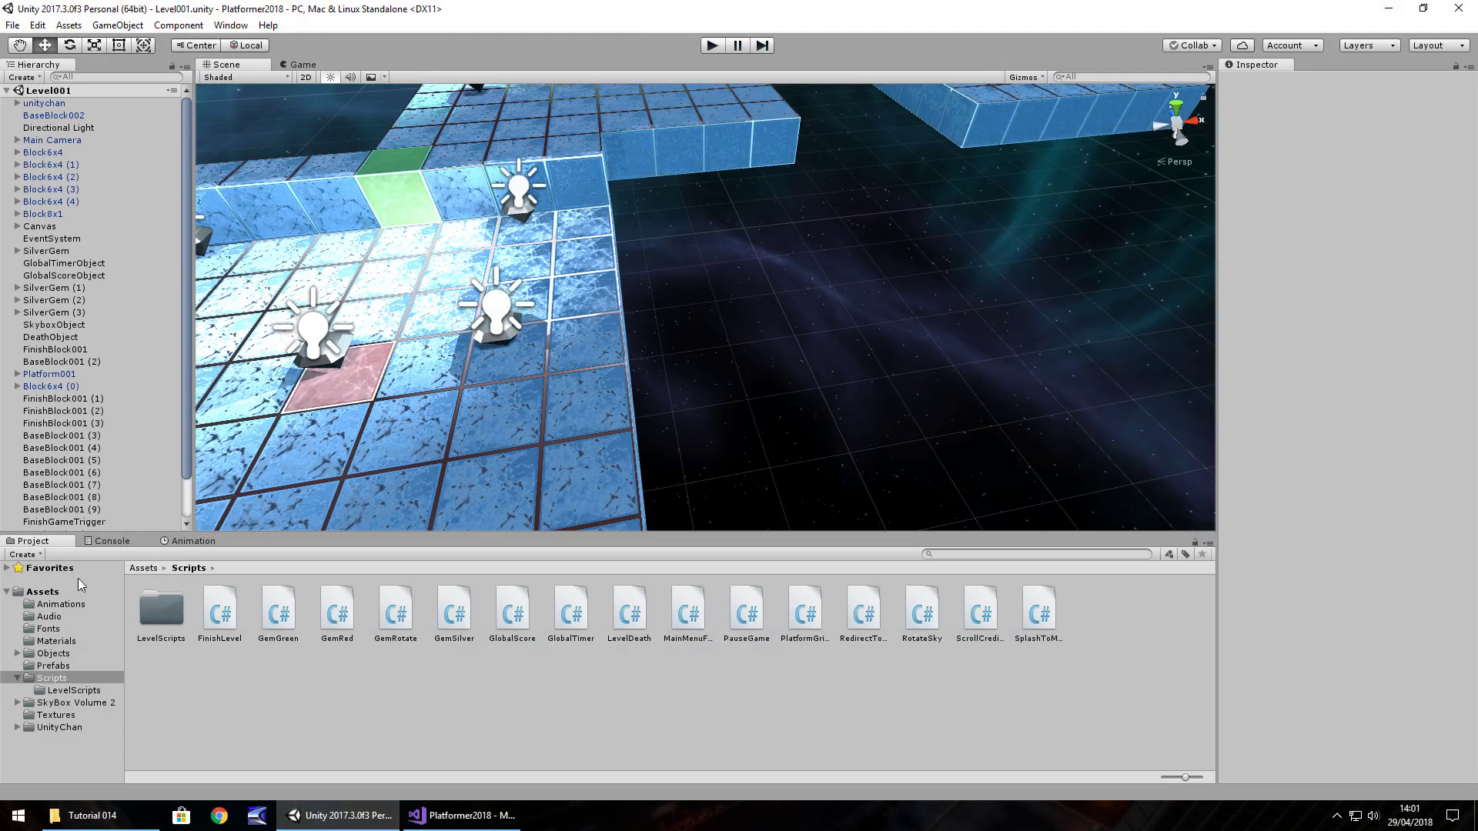
- Open the Level002 scene from the Assets folder and remove the existing script component from LevelLoadScript
{"action": "left_click", "coordinate": [40, 592]}
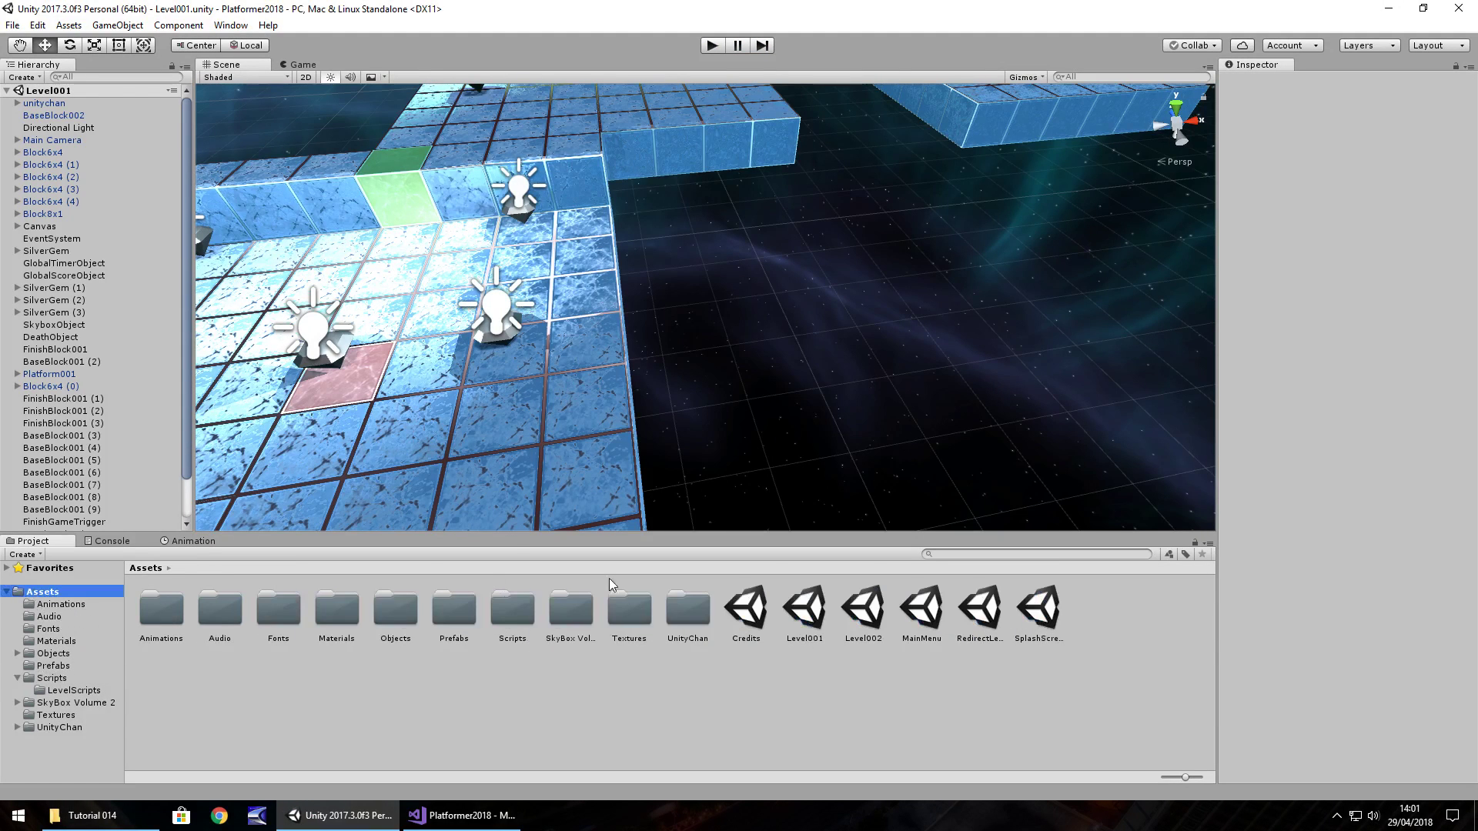
{"action": "double_click", "coordinate": [863, 608]}
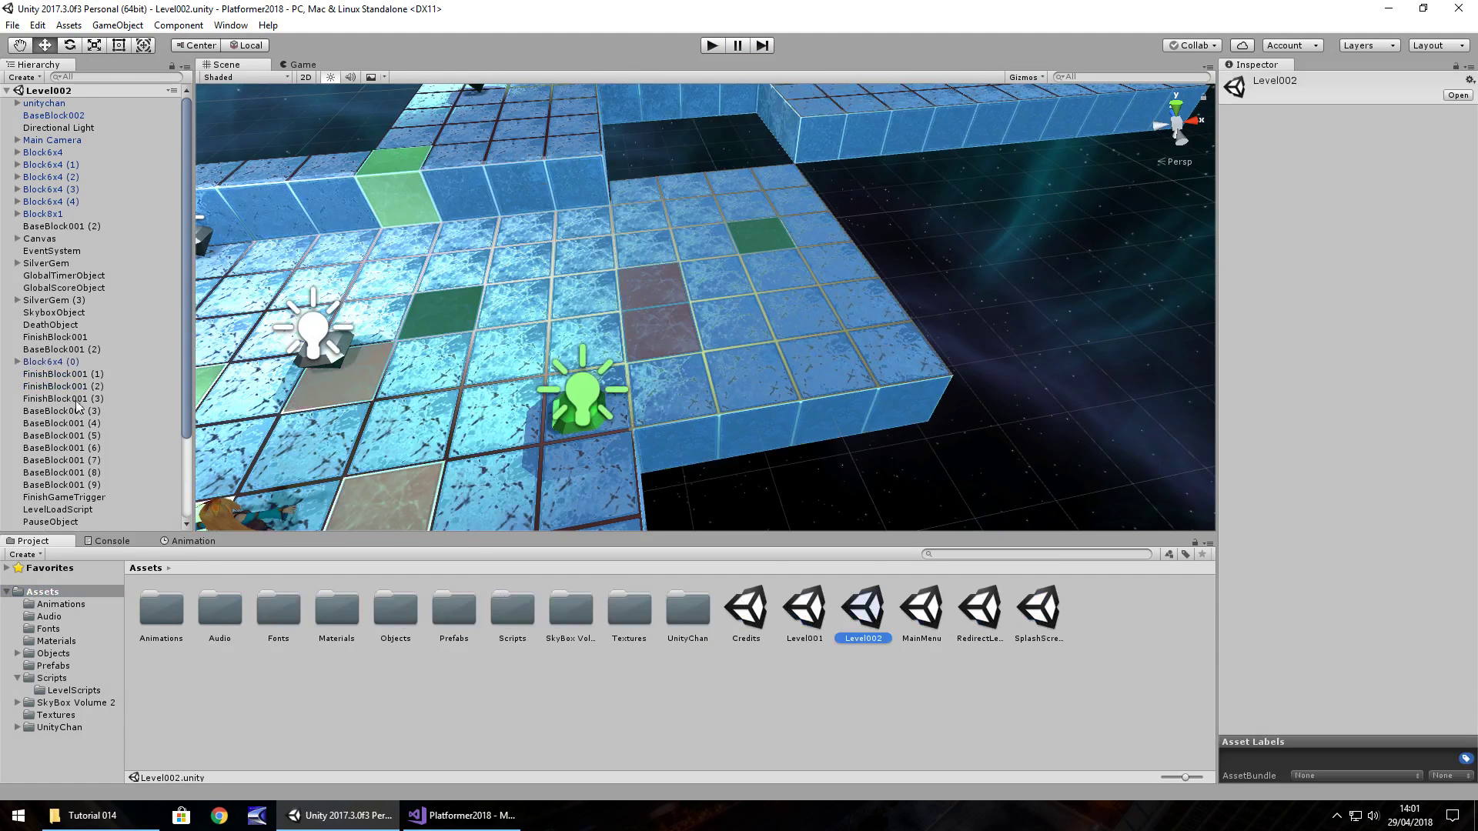
{"action": "left_click", "coordinate": [54, 325]}
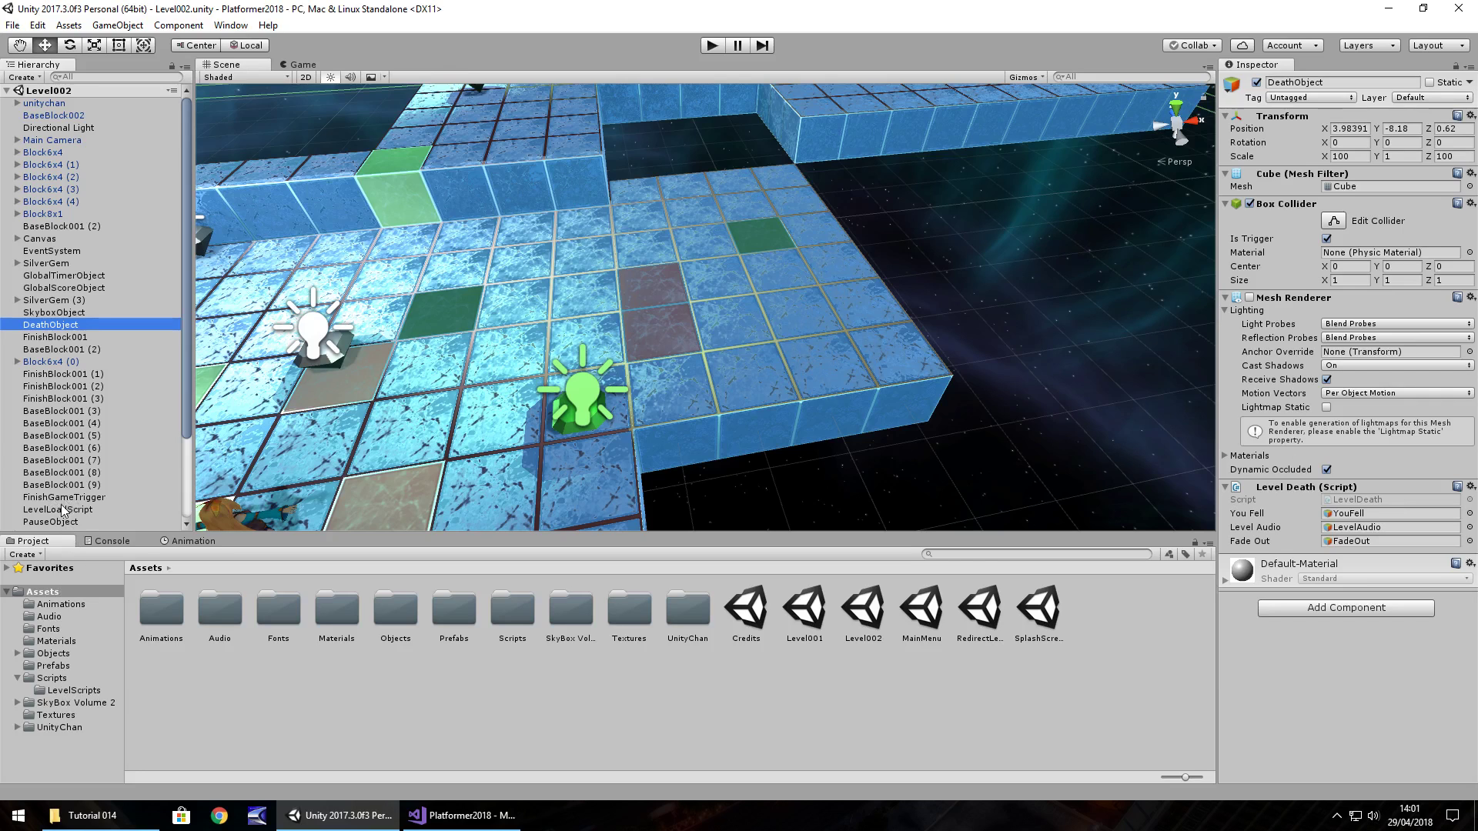
{"action": "scroll", "coordinate": [63, 511], "scroll_direction": "down", "scroll_amount": 3}
{"action": "left_click", "coordinate": [67, 402]}
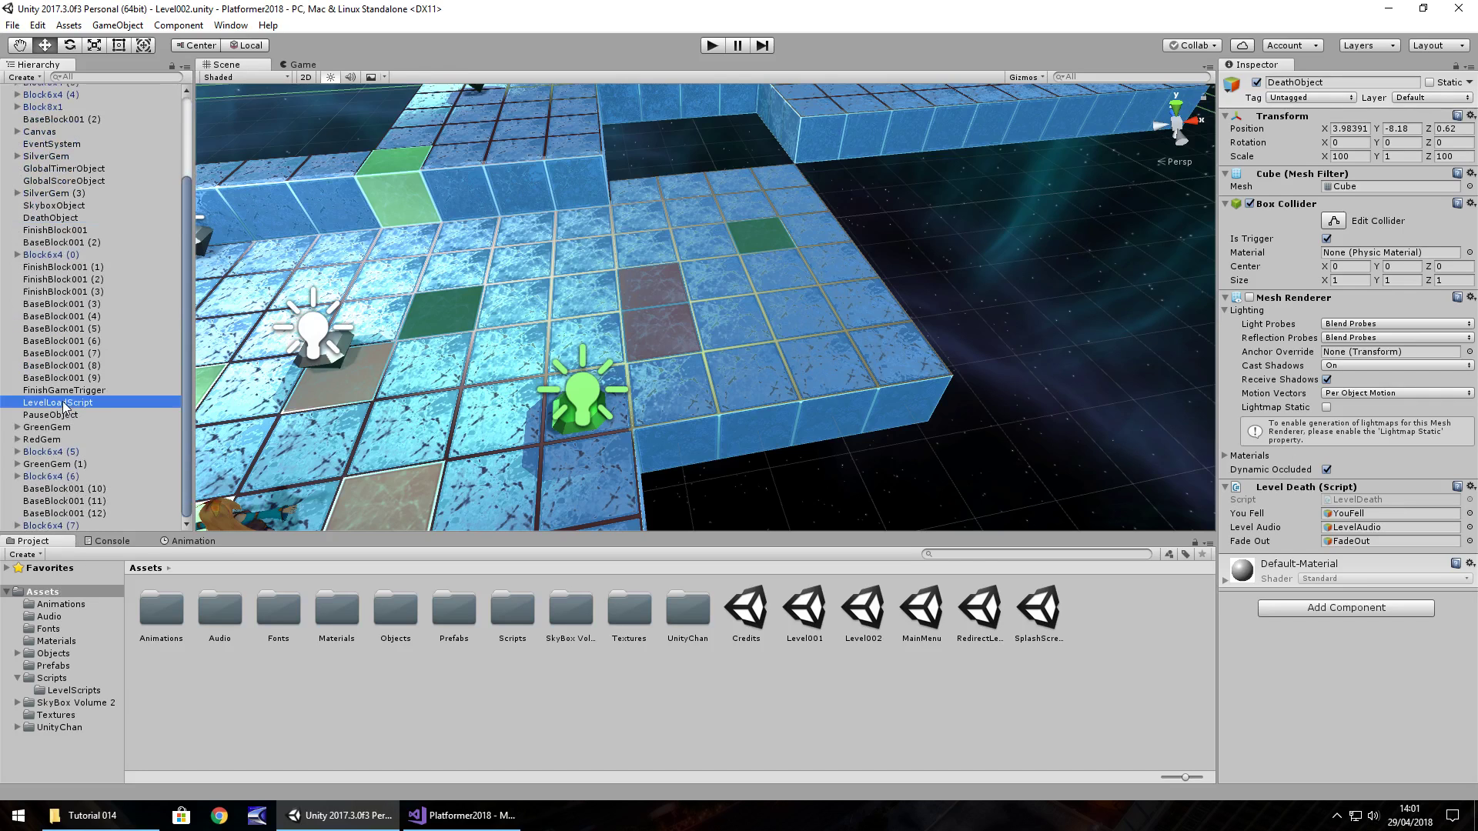
{"action": "right_click", "coordinate": [1300, 179]}
{"action": "left_click", "coordinate": [1338, 205]}
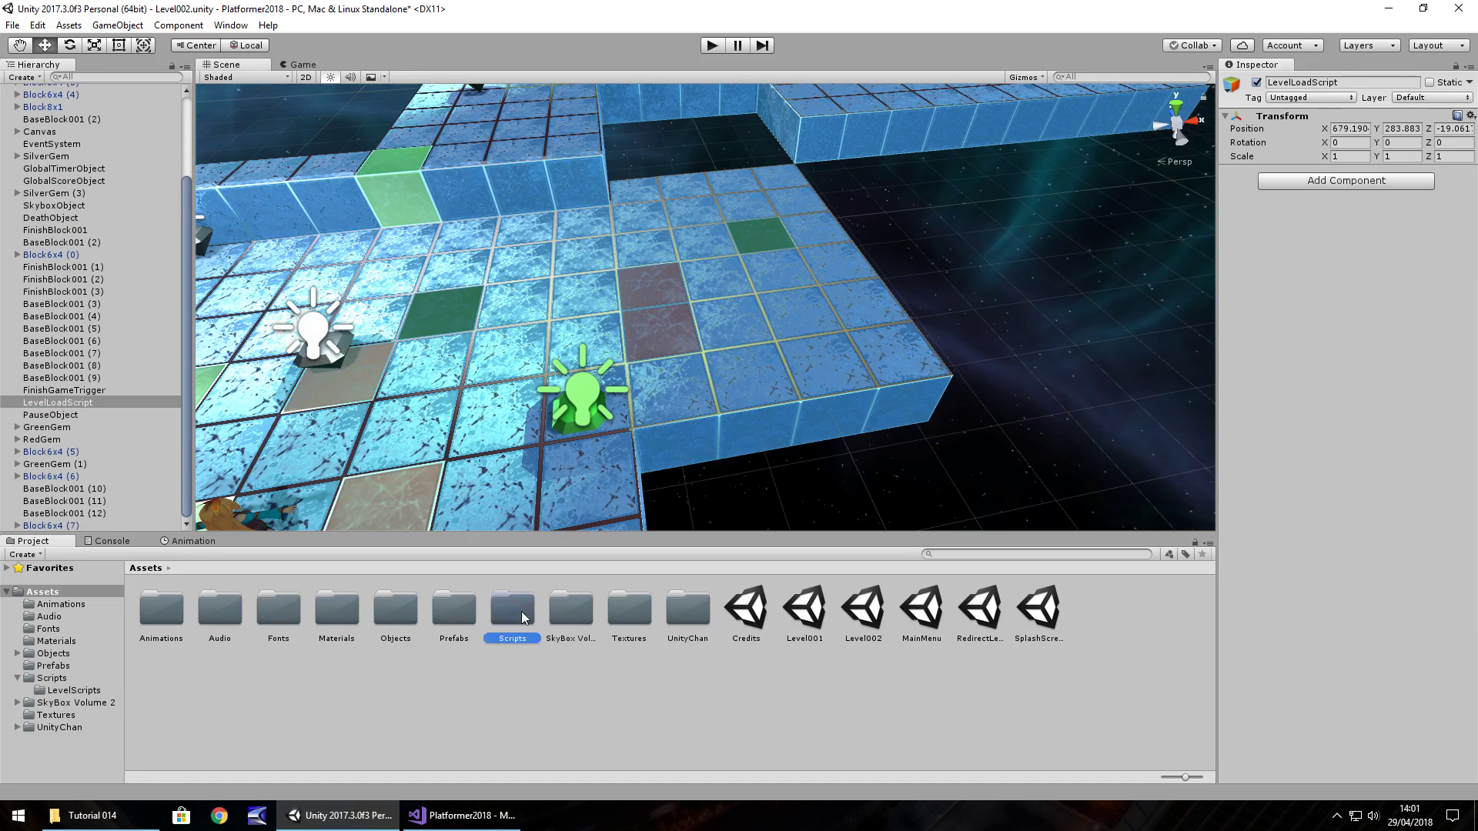
- Attach the Level002 script from the LevelScripts folder to LevelLoadScript and assign the Canvas's FadeIn object to its Fade In slot
{"action": "double_click", "coordinate": [495, 612]}
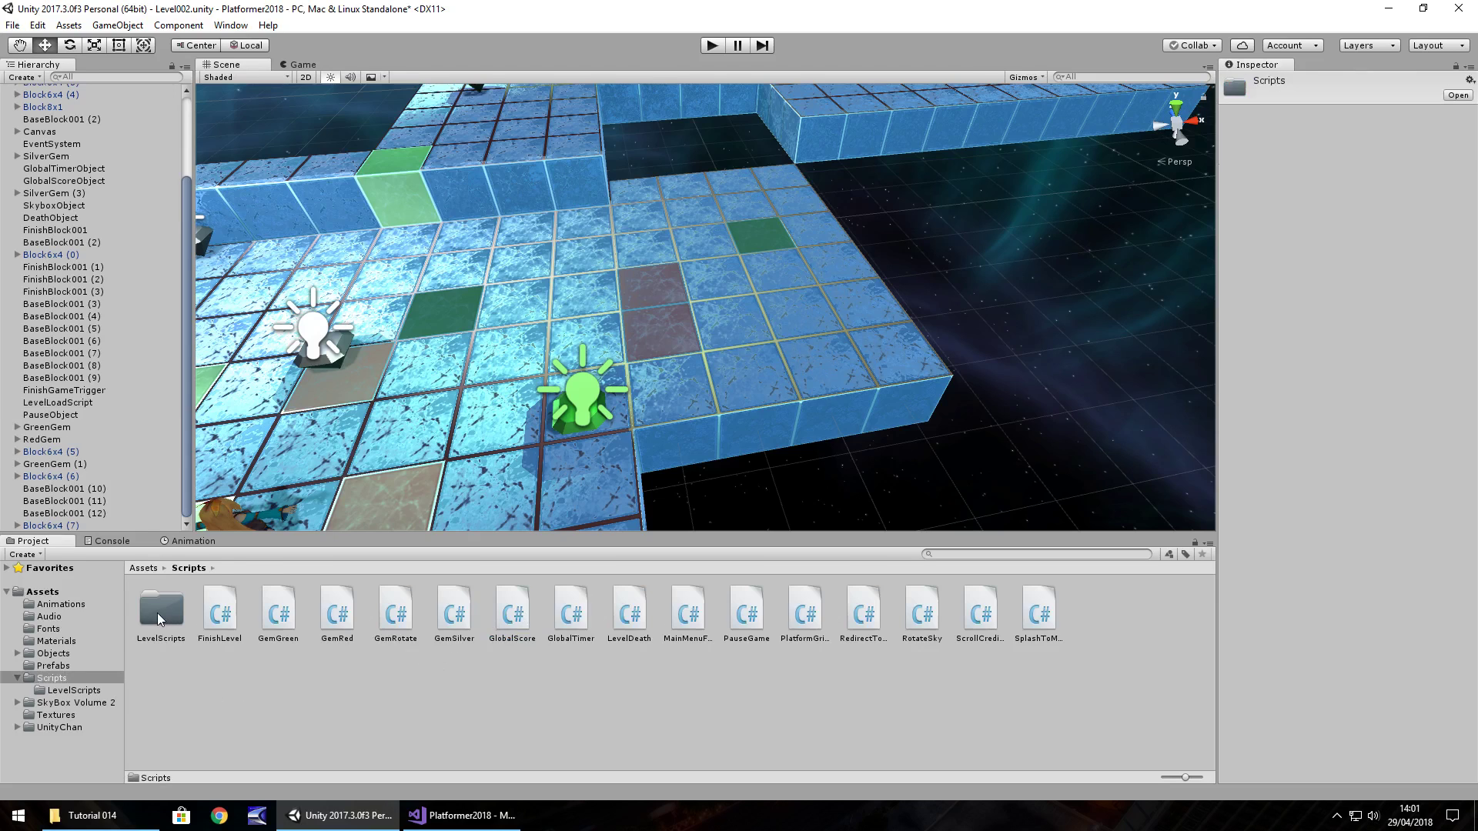
{"action": "double_click", "coordinate": [160, 613]}
{"action": "left_click_drag", "start_coordinate": [221, 615], "coordinate": [64, 406]}
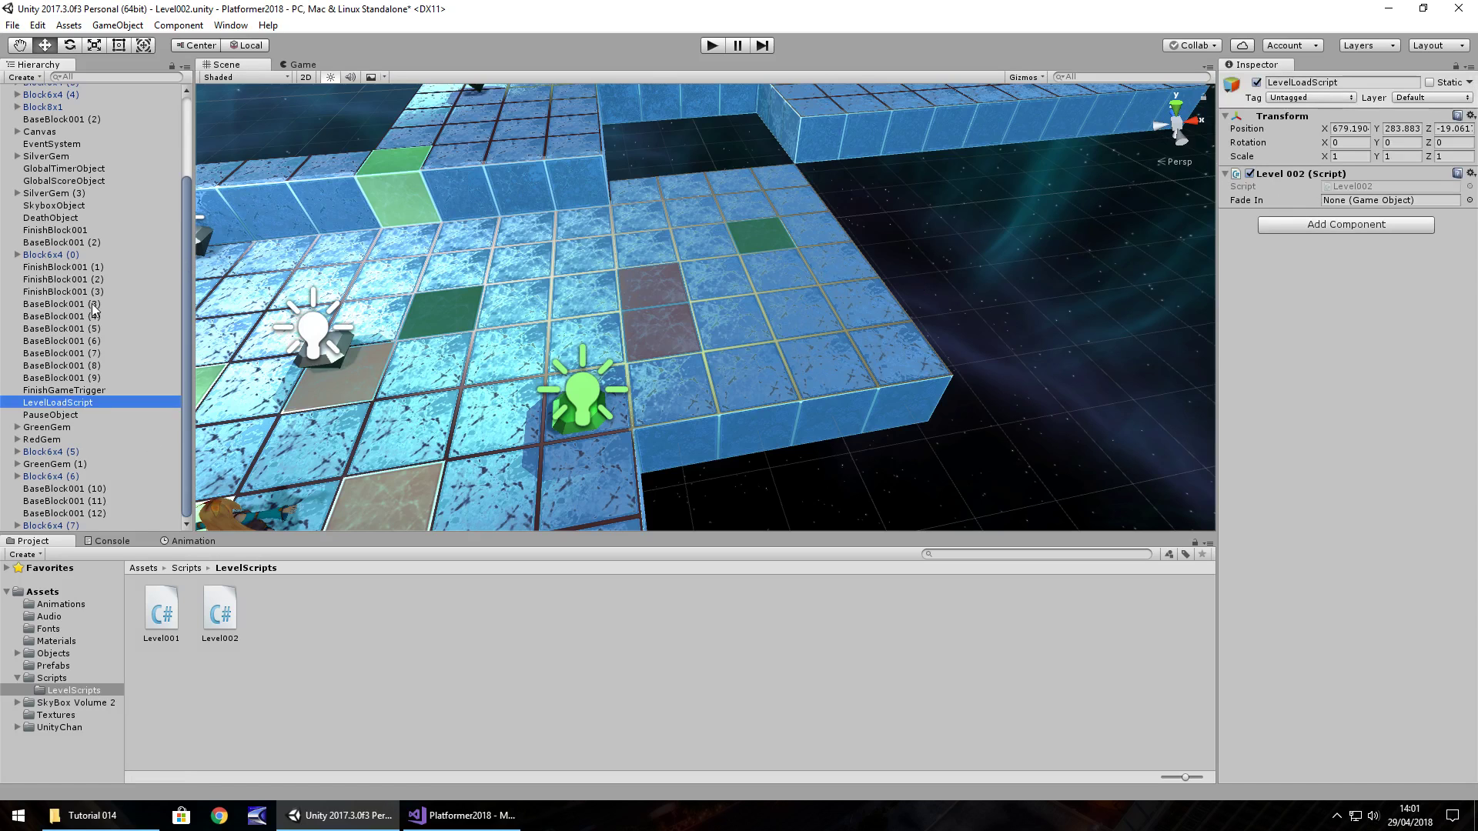
{"action": "scroll", "coordinate": [65, 306], "scroll_direction": "up", "scroll_amount": 2}
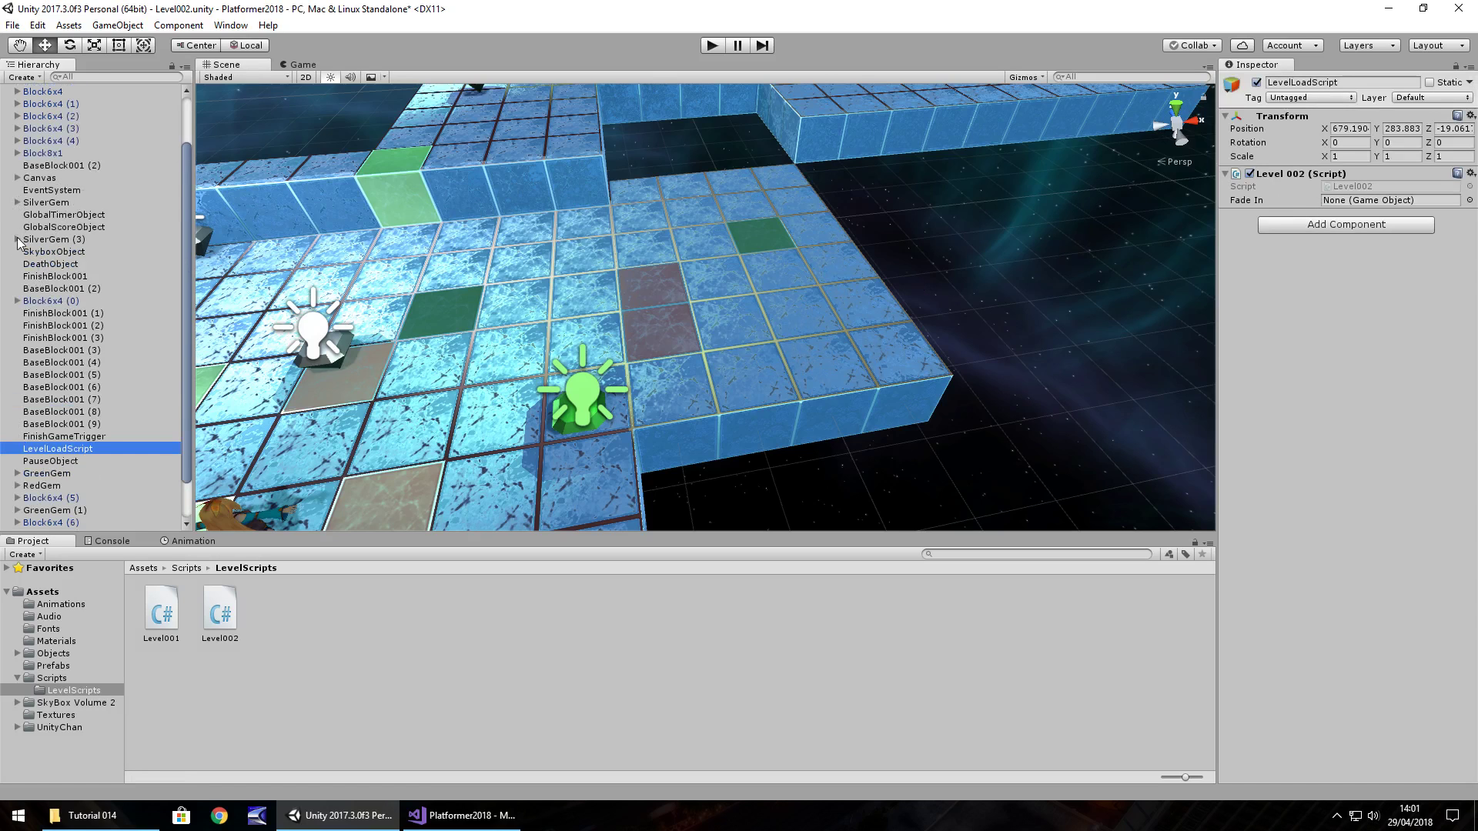
{"action": "scroll", "coordinate": [19, 247], "scroll_direction": "up", "scroll_amount": 3}
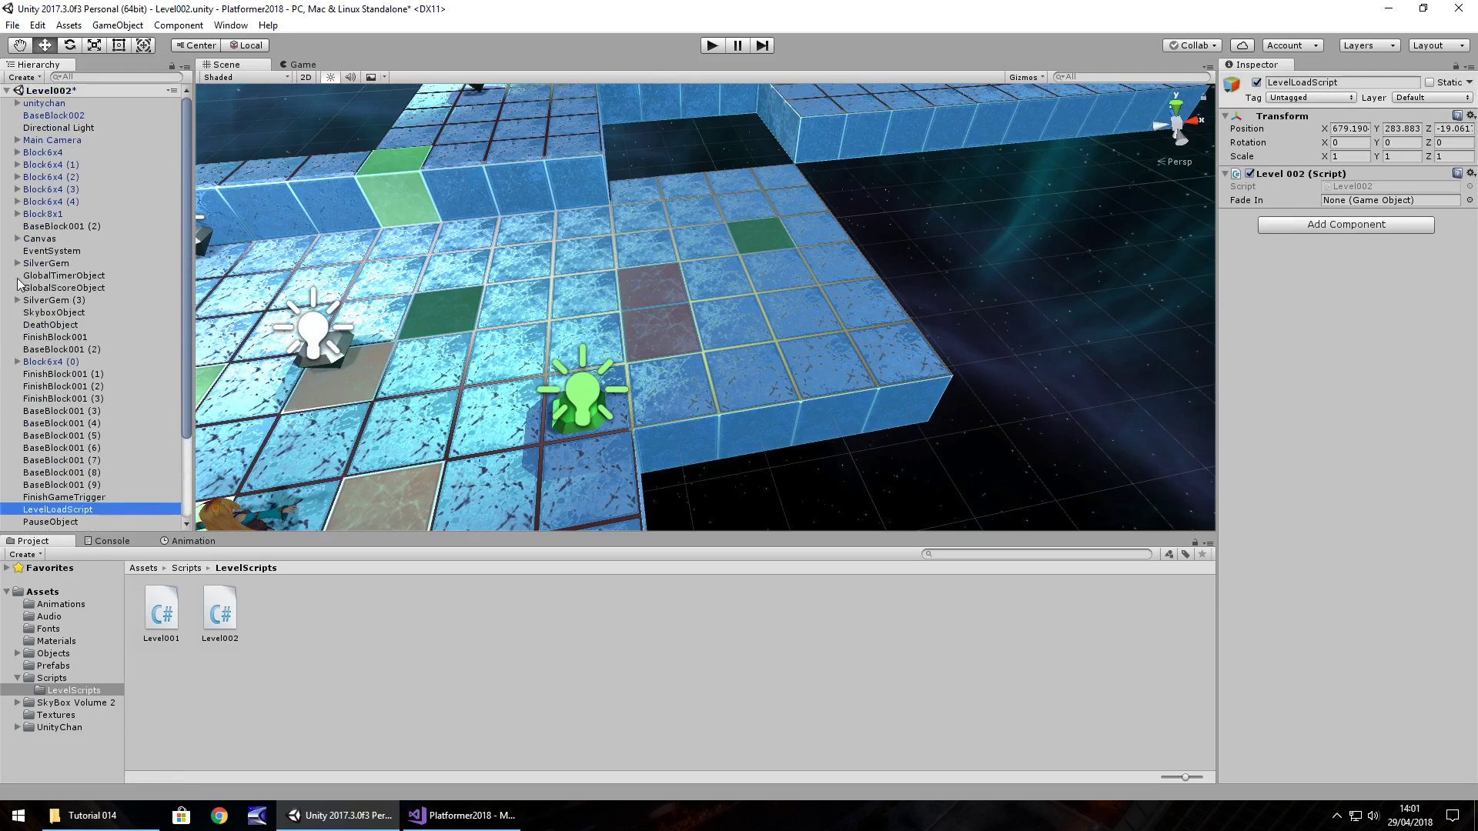
{"action": "left_click", "coordinate": [18, 239]}
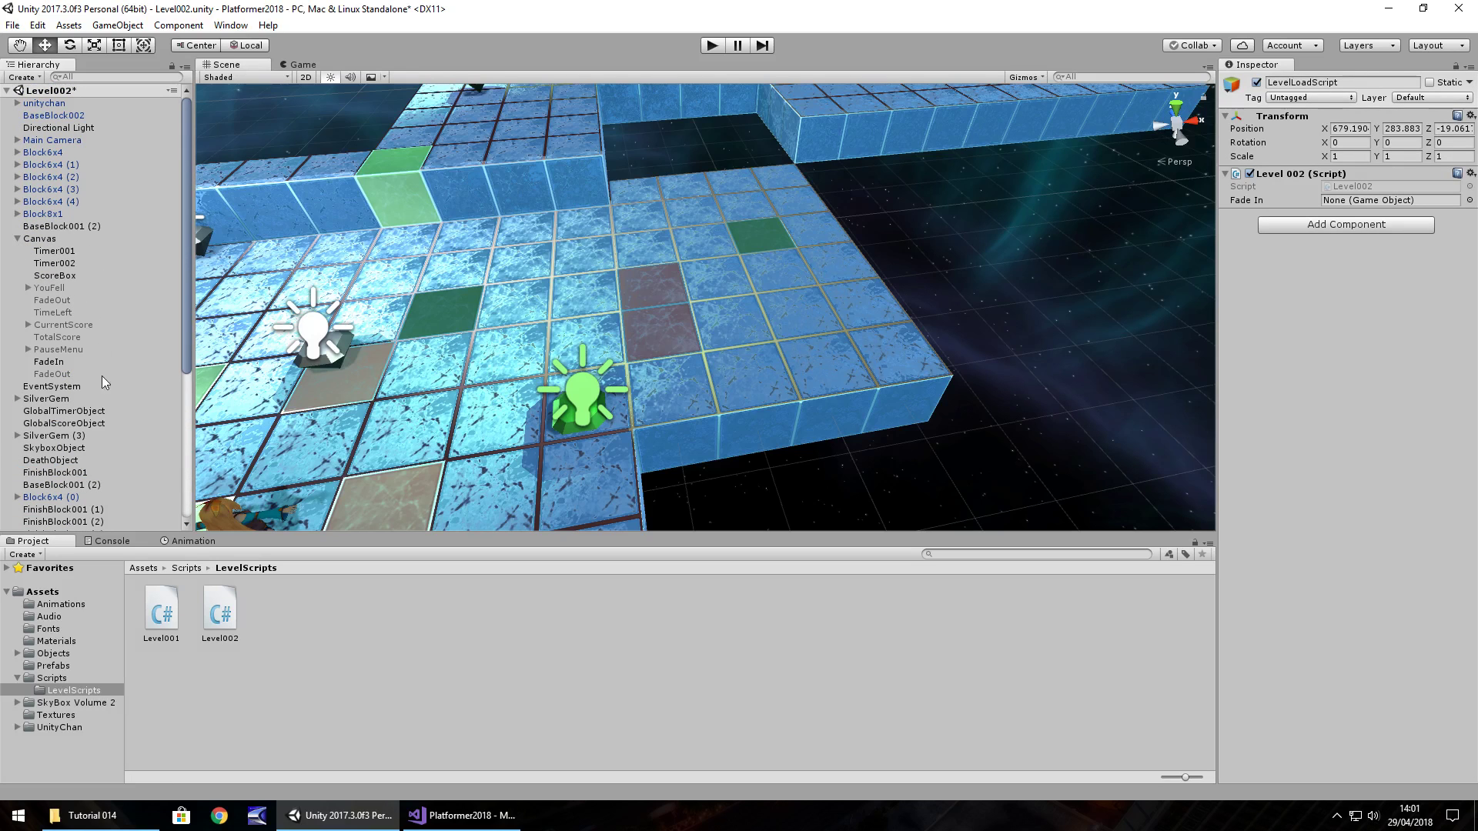
{"action": "left_click_drag", "start_coordinate": [53, 363], "coordinate": [1340, 208]}
- Play Level002, collect gems and drop off the platforms to test the redirect and score after a death, and stop play mode
{"action": "left_click", "coordinate": [713, 46]}
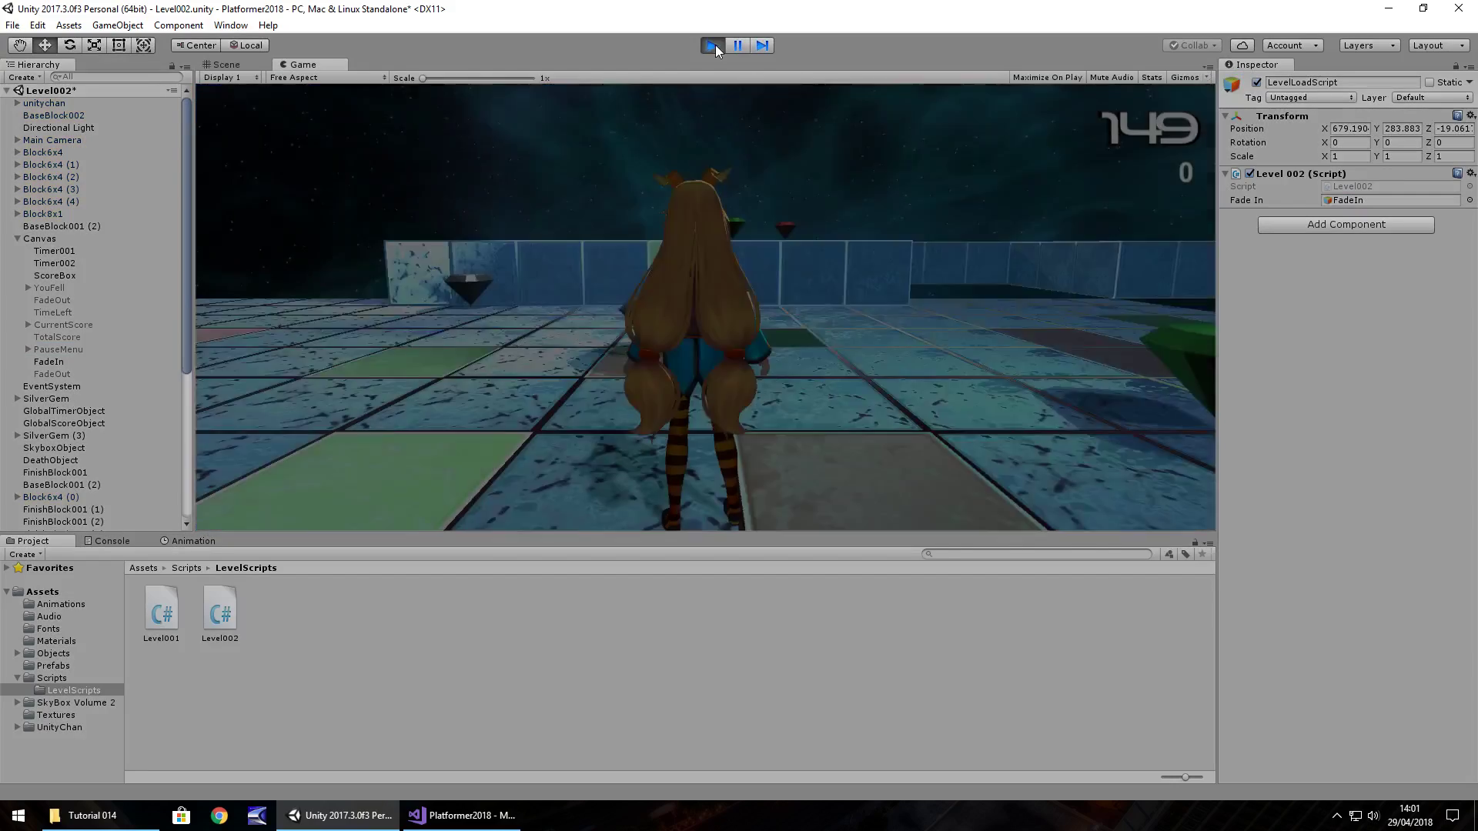
{"action": "key", "text": "w"}
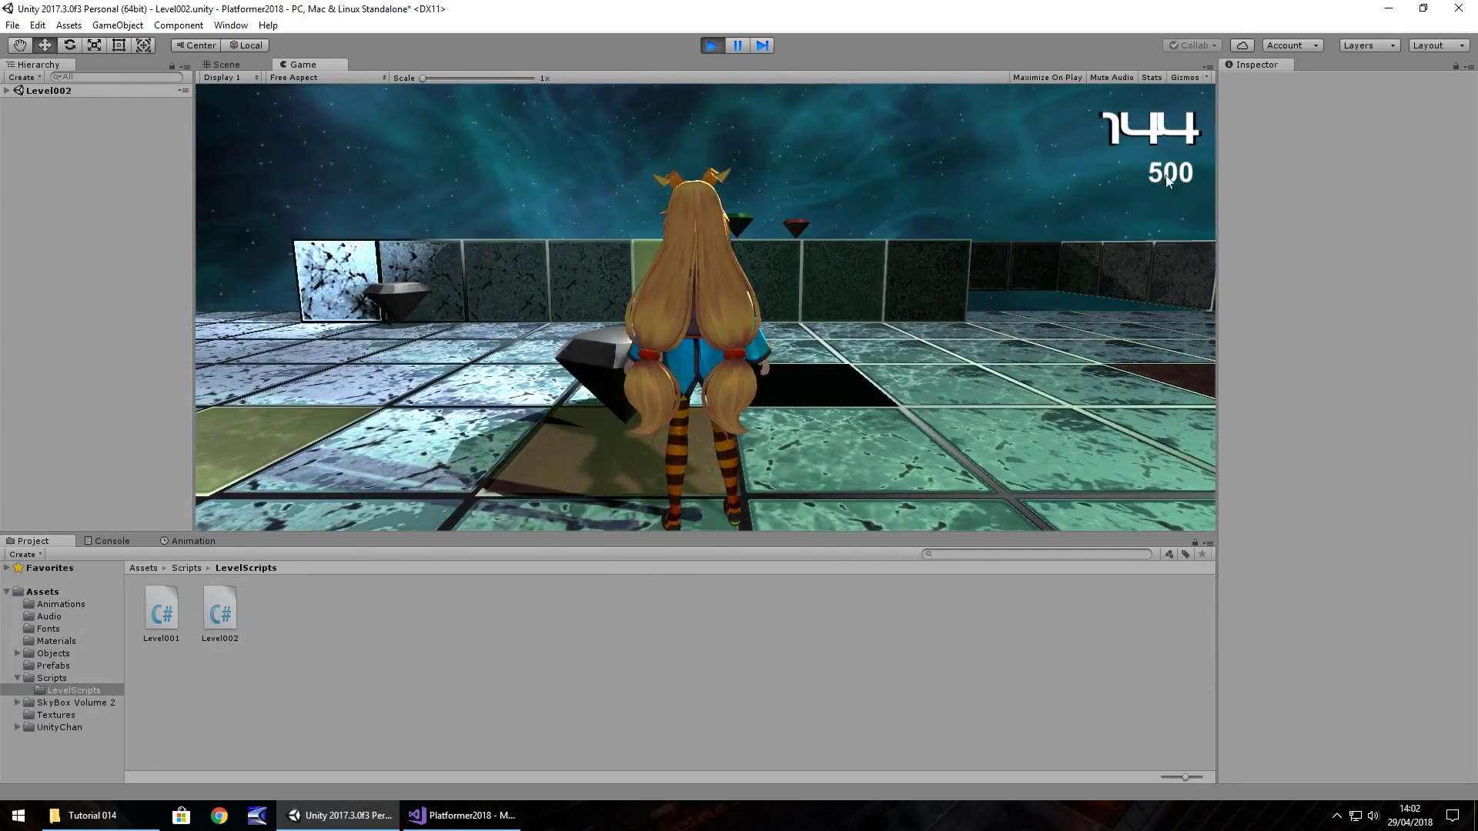
{"action": "key", "text": "ctrl+p"}
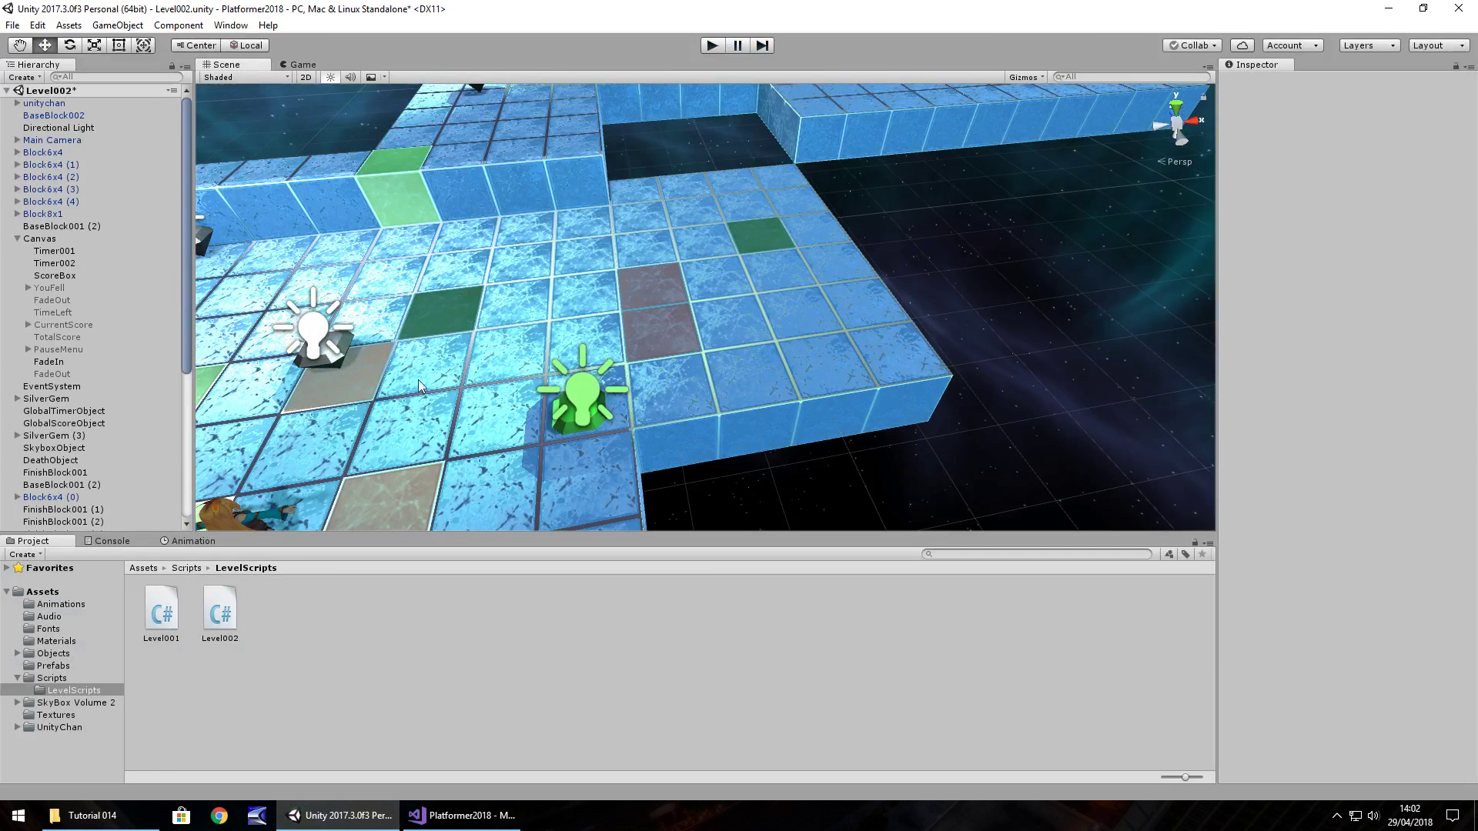
- Open the GlobalScore script in Visual Studio to check its score variables, and return to Unity
{"action": "left_click", "coordinate": [52, 678]}
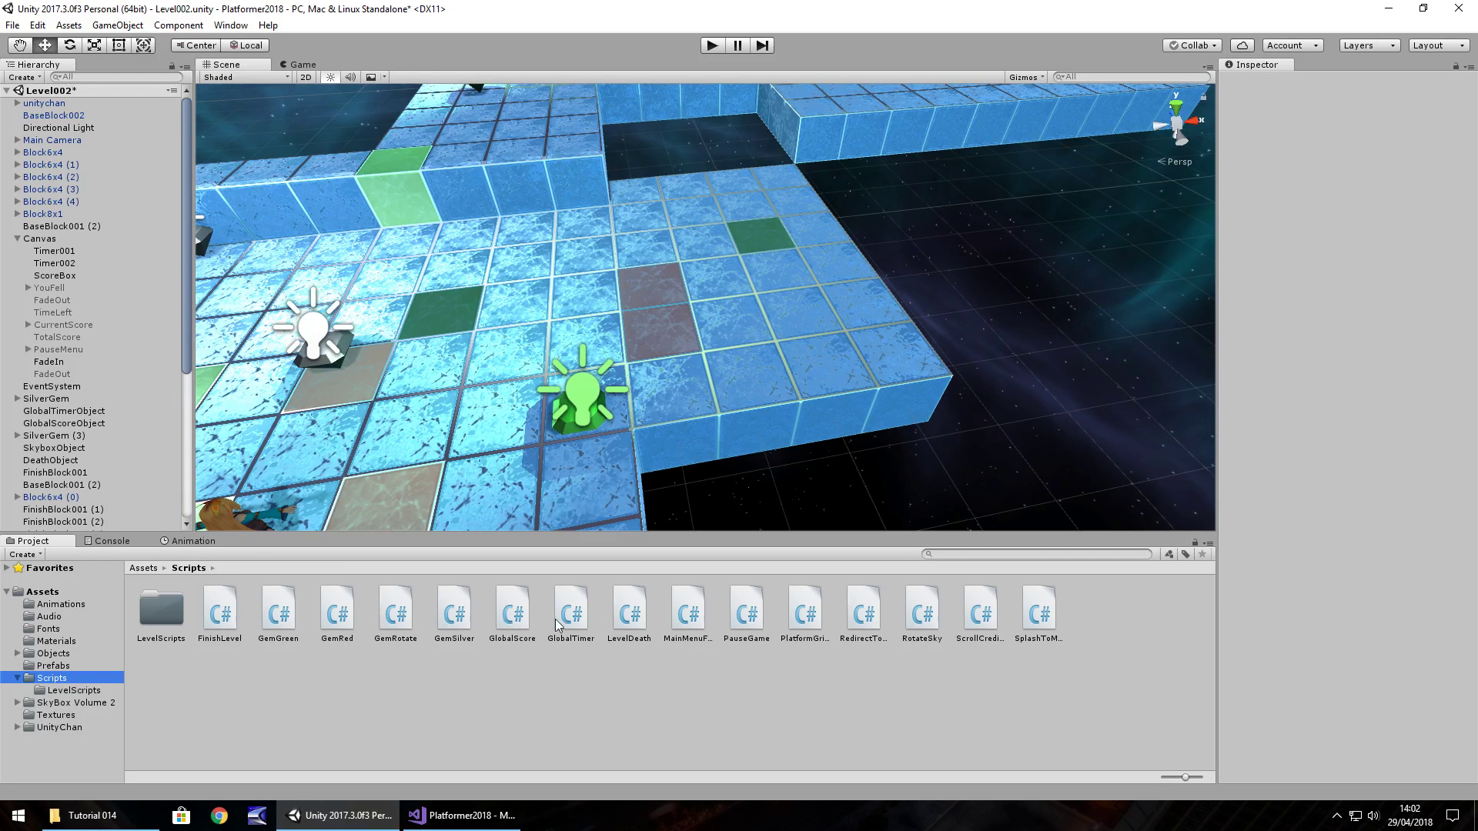
{"action": "double_click", "coordinate": [512, 614]}
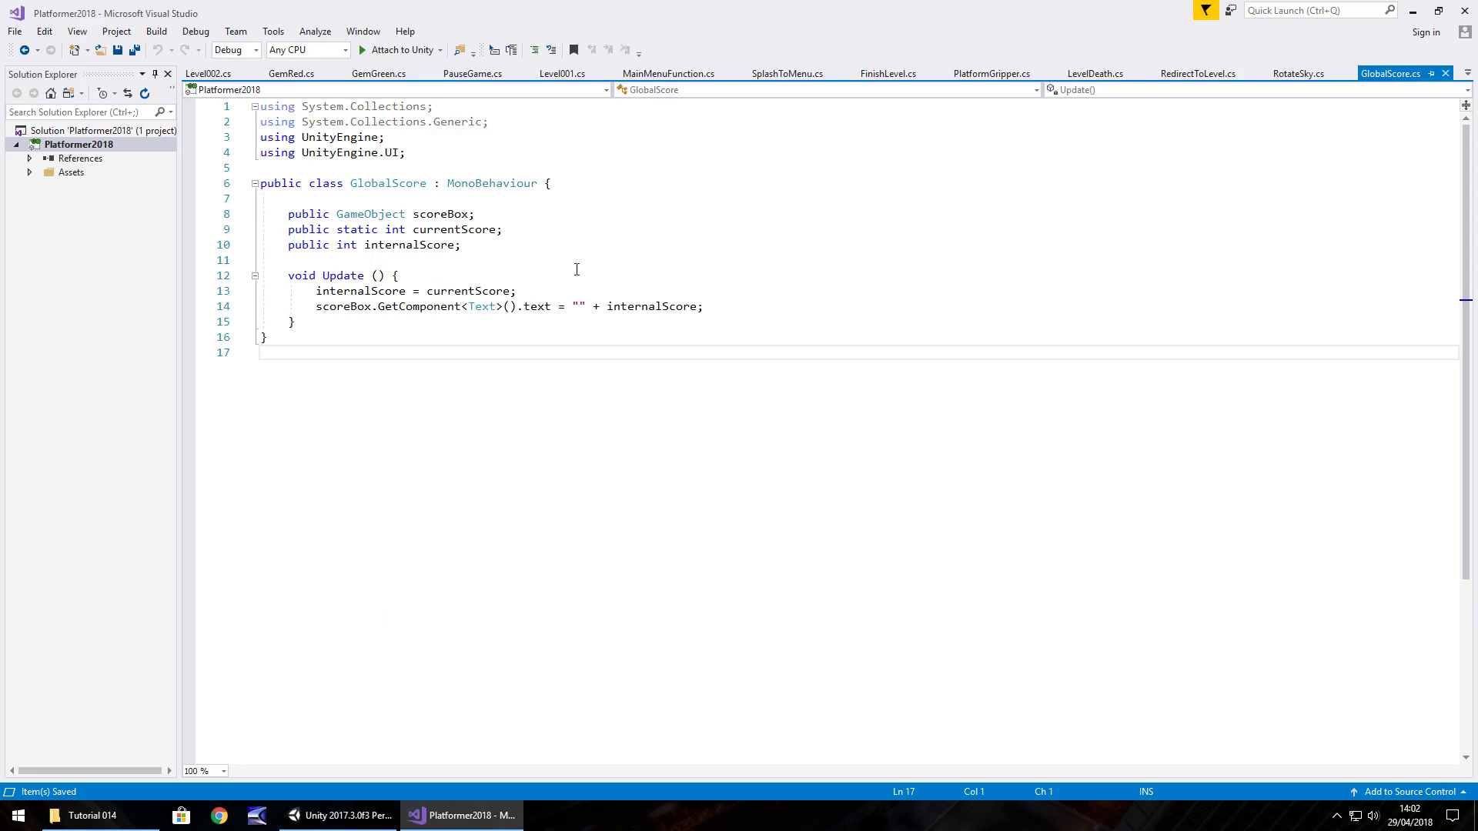
{"action": "mouse_move", "coordinate": [358, 269]}
{"action": "left_click", "coordinate": [339, 815]}
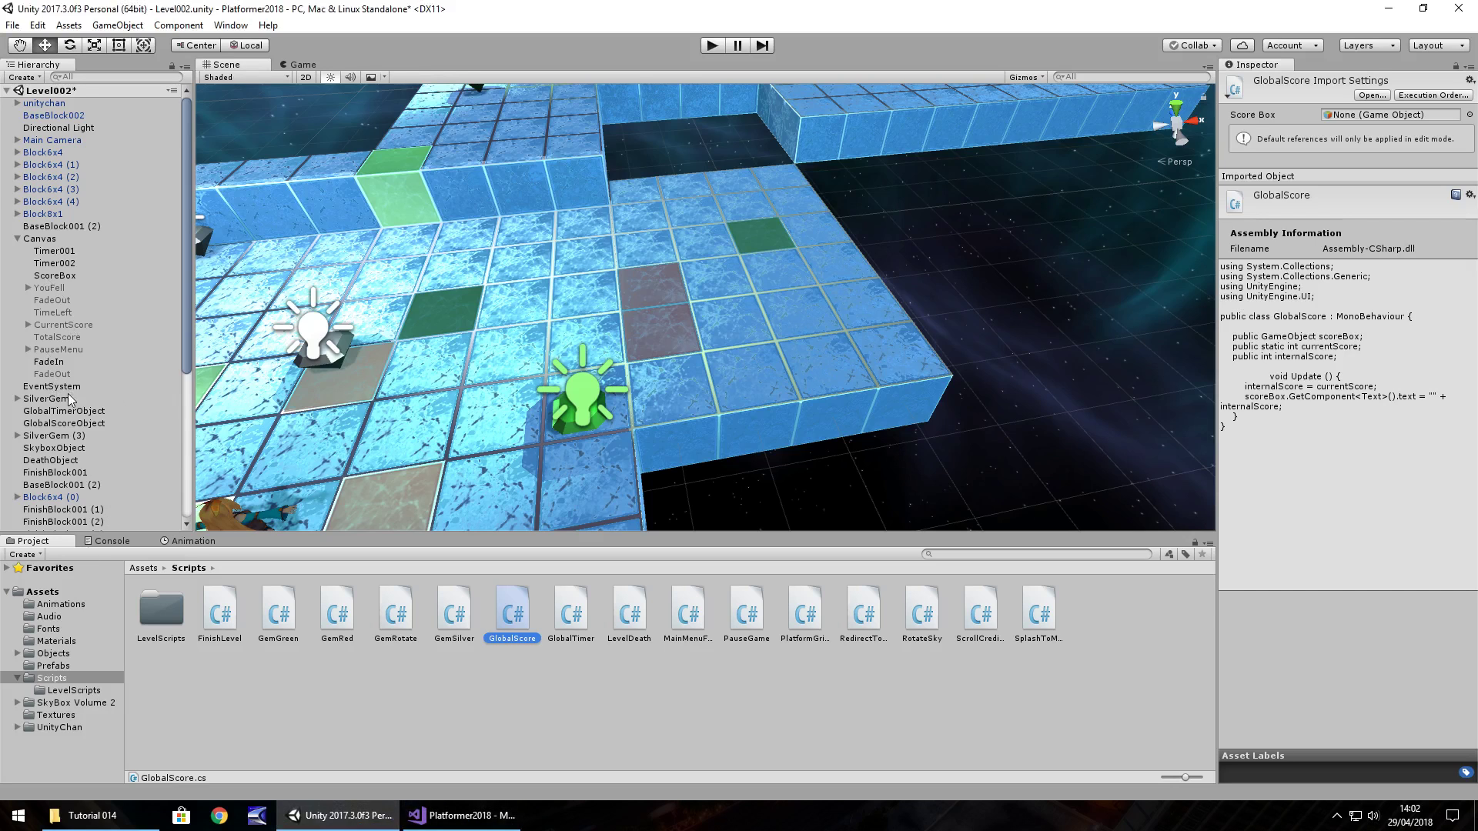
{"action": "key", "text": "alt+Tab"}
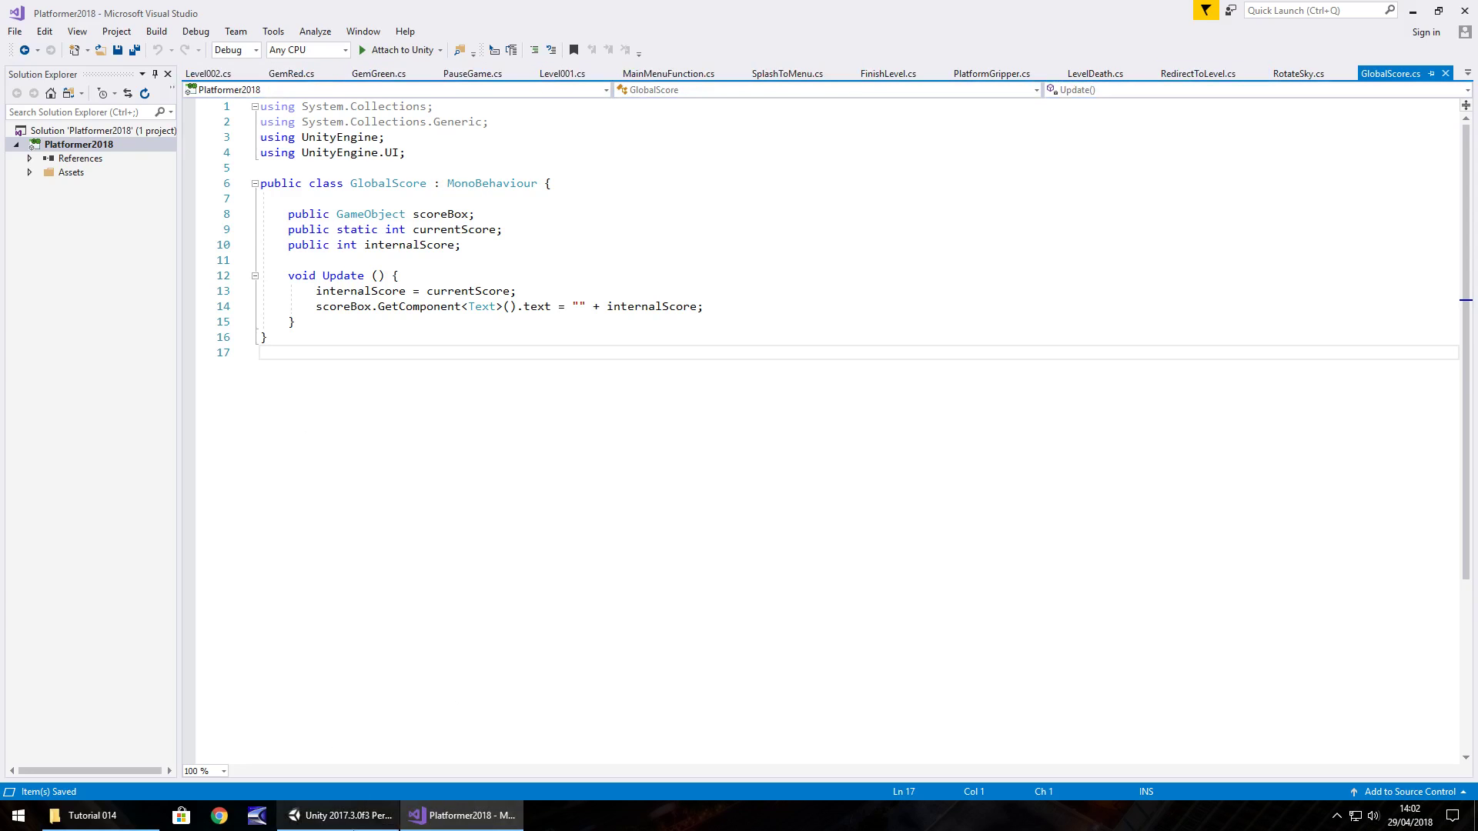
{"action": "left_click", "coordinate": [339, 815]}
- Open LevelDeath.cs, add "GlobalScore.currentScore = 0;" before the LoadScene call in YouFellOff, and save the script
{"action": "double_click", "coordinate": [630, 614]}
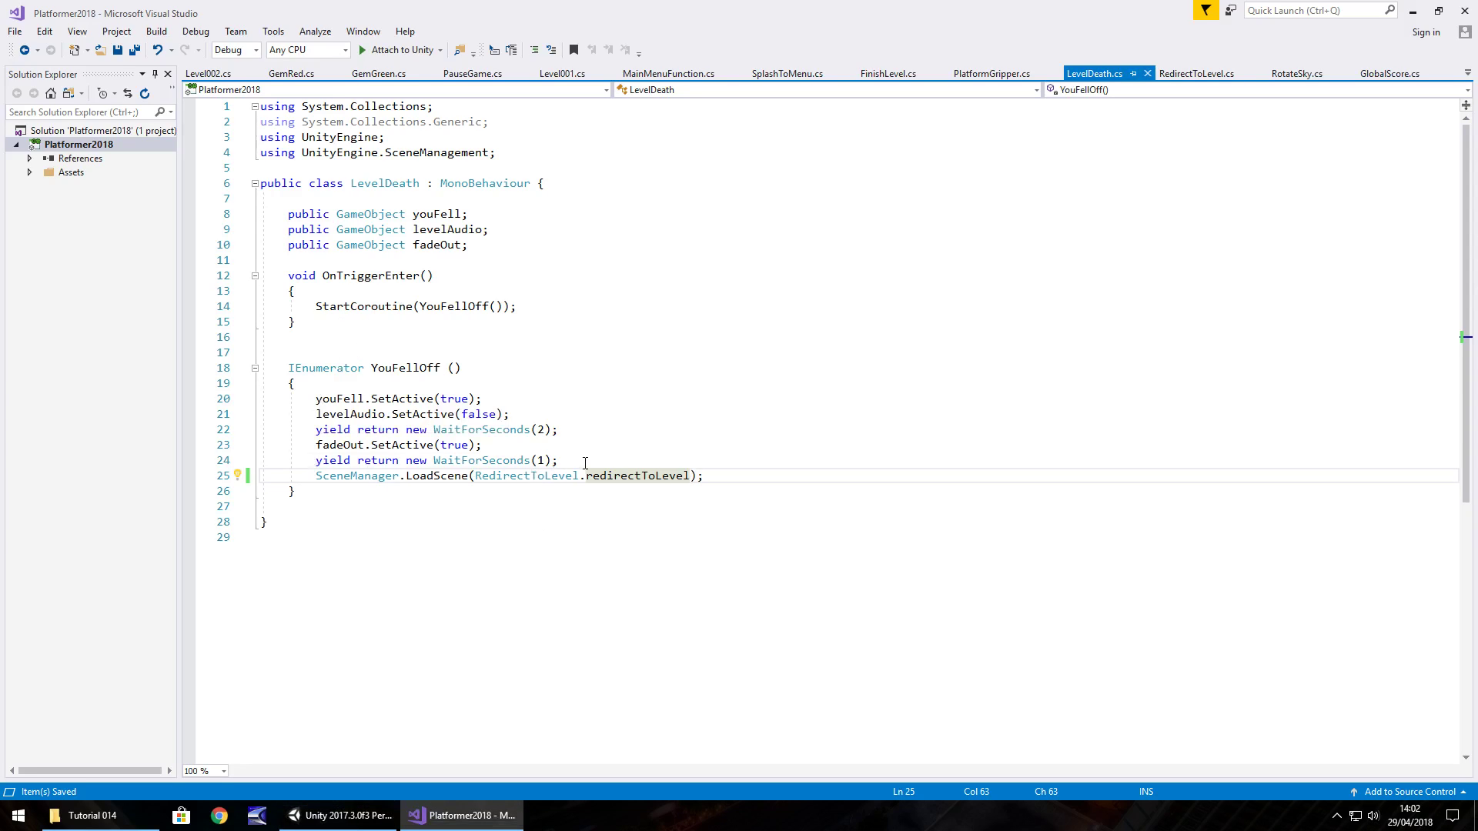
{"action": "left_click", "coordinate": [585, 463]}
{"action": "key", "text": "Return"}
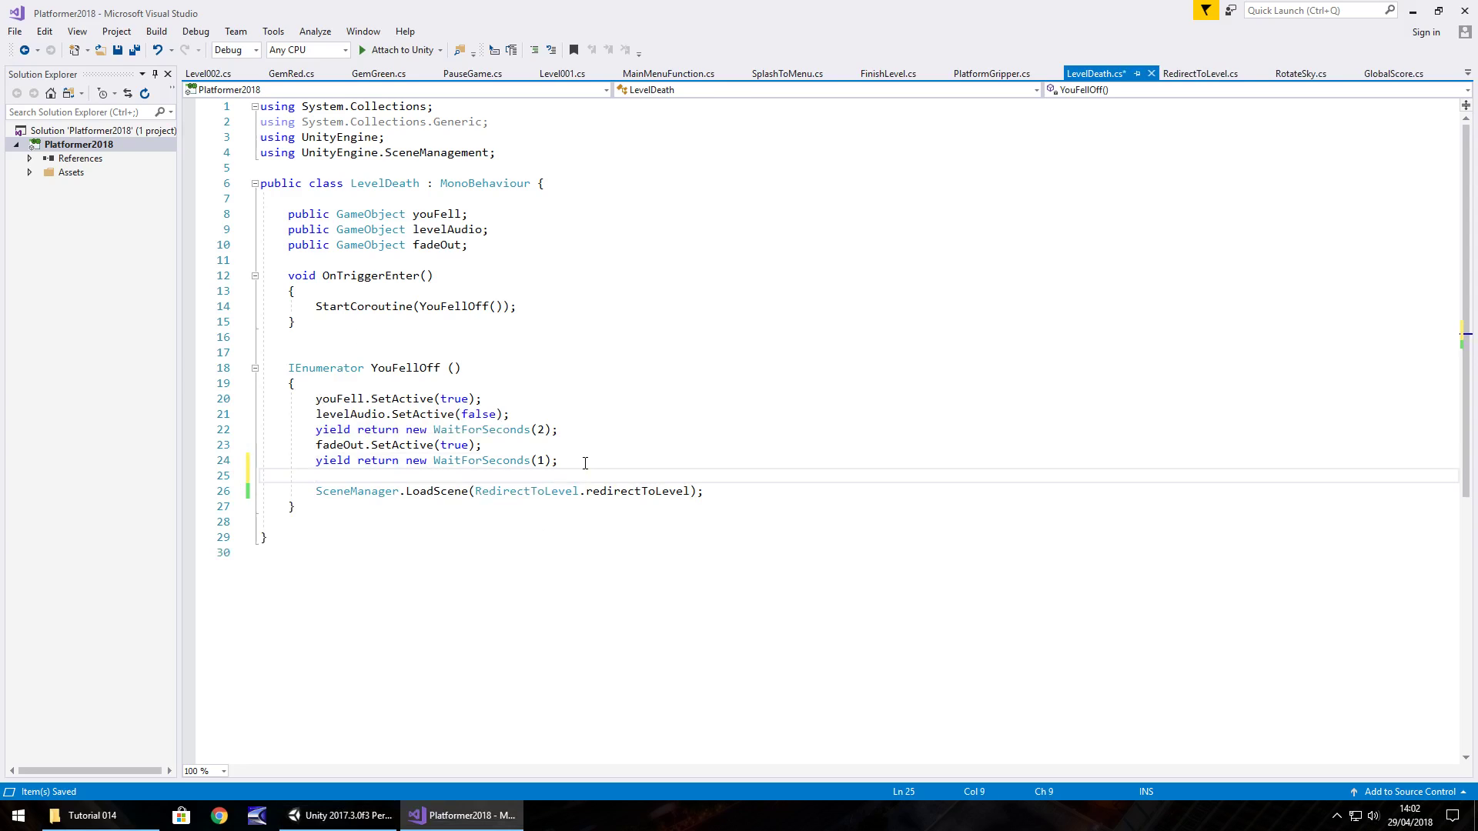
{"action": "type", "text": "GlobalS"}
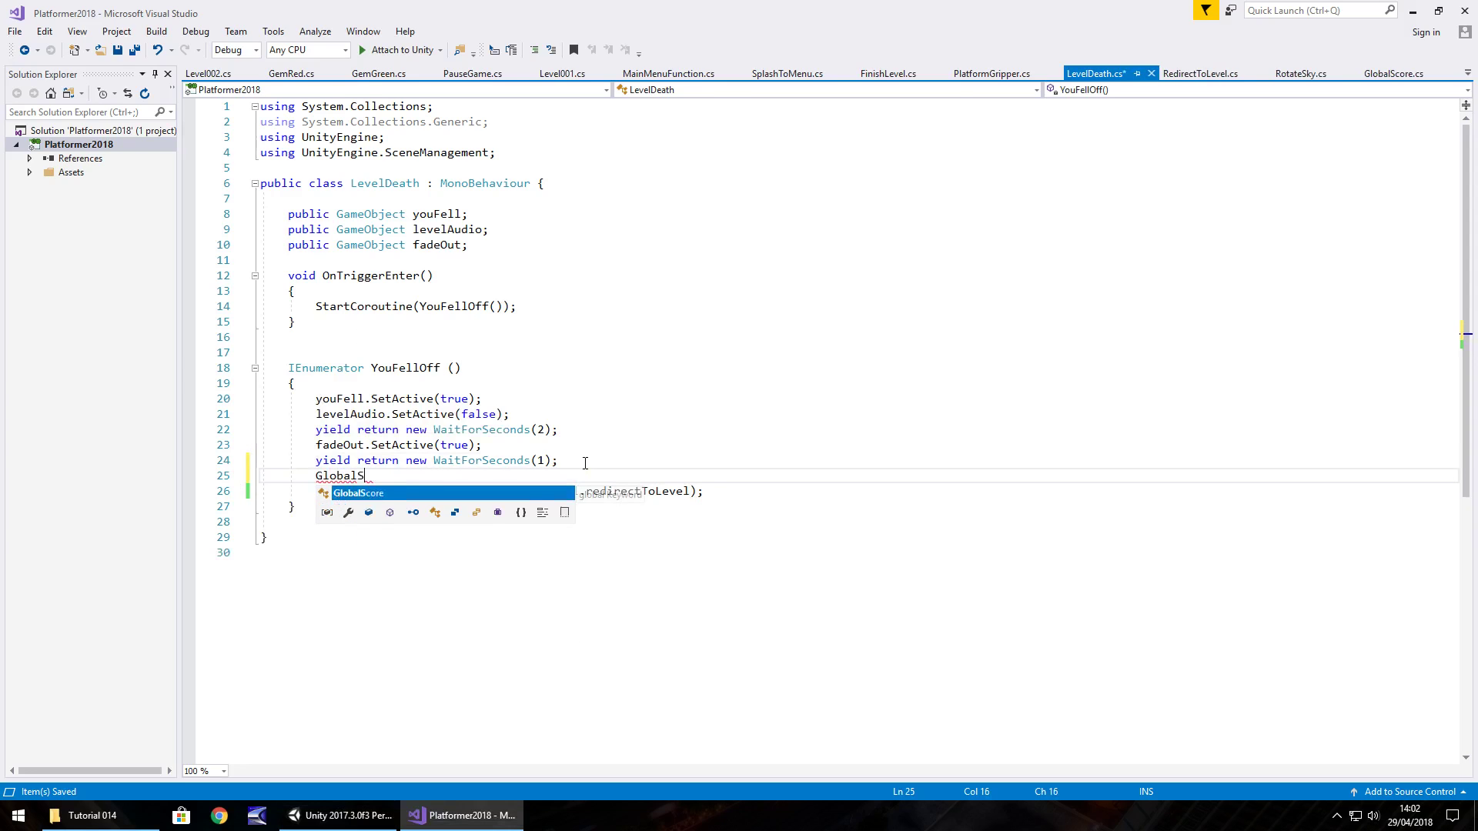
{"action": "type", "text": "core.cu"}
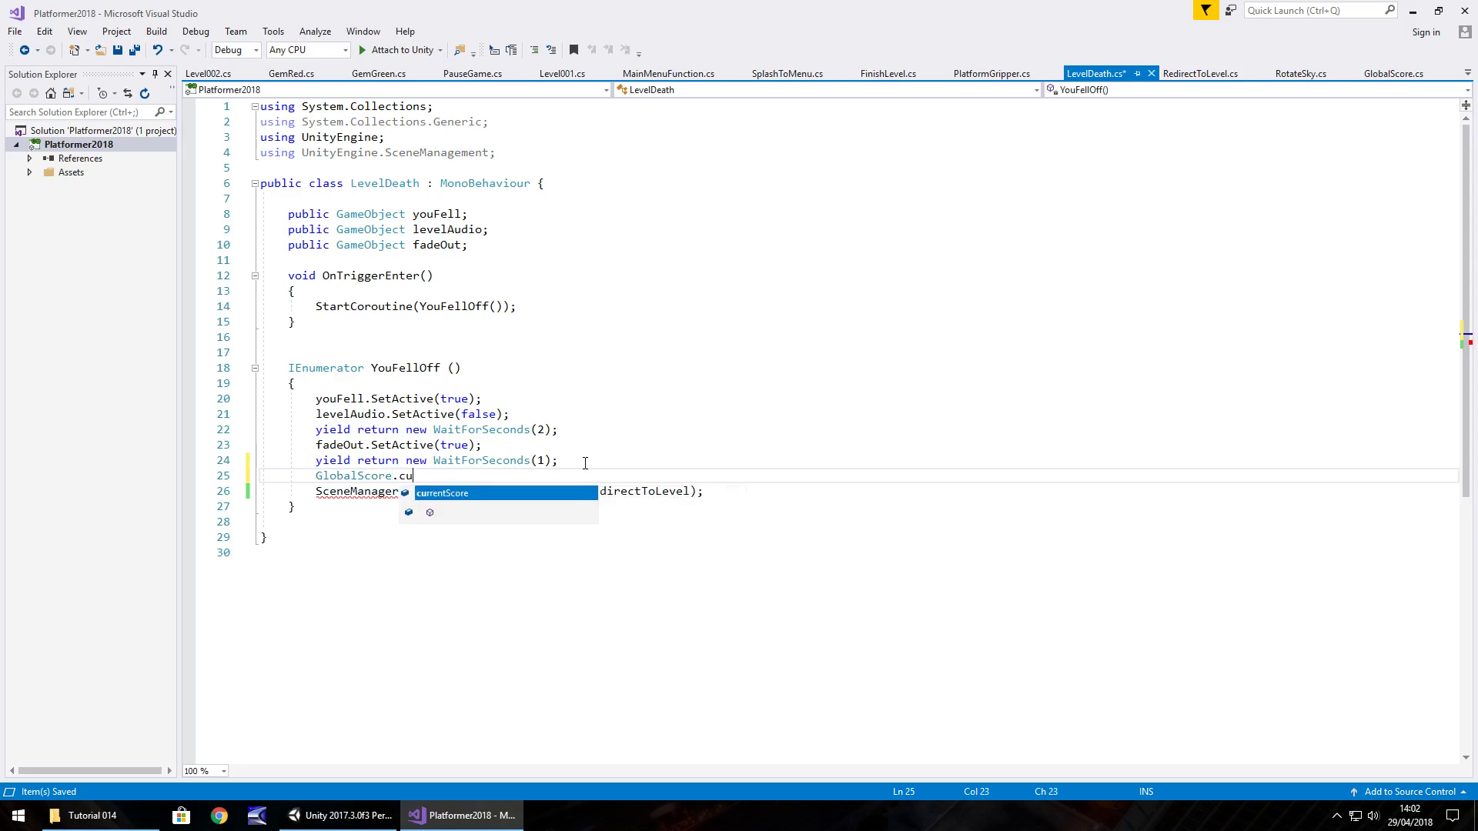
{"action": "type", "text": "rrentScore "}
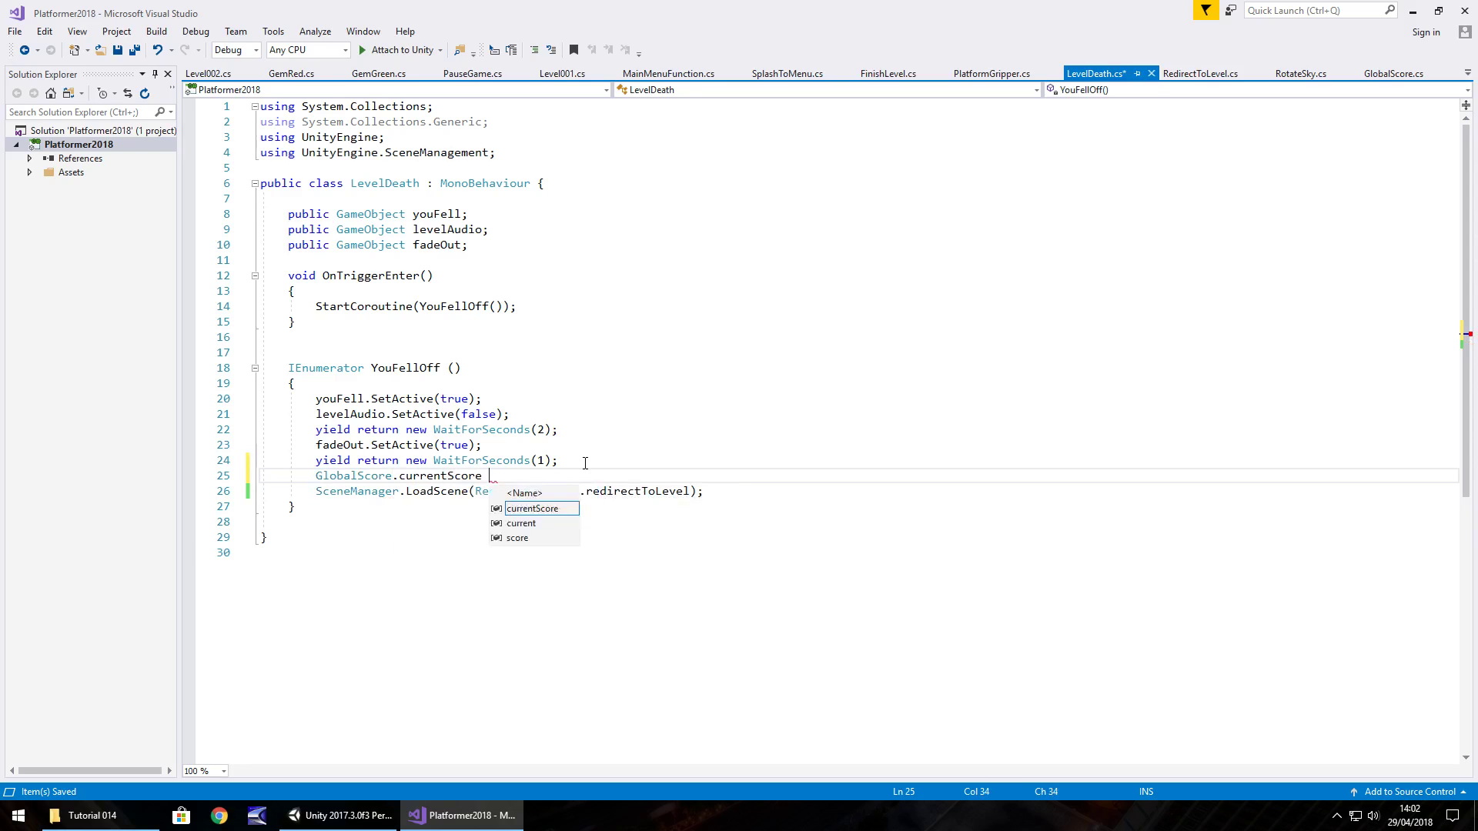
{"action": "type", "text": "= 0;"}
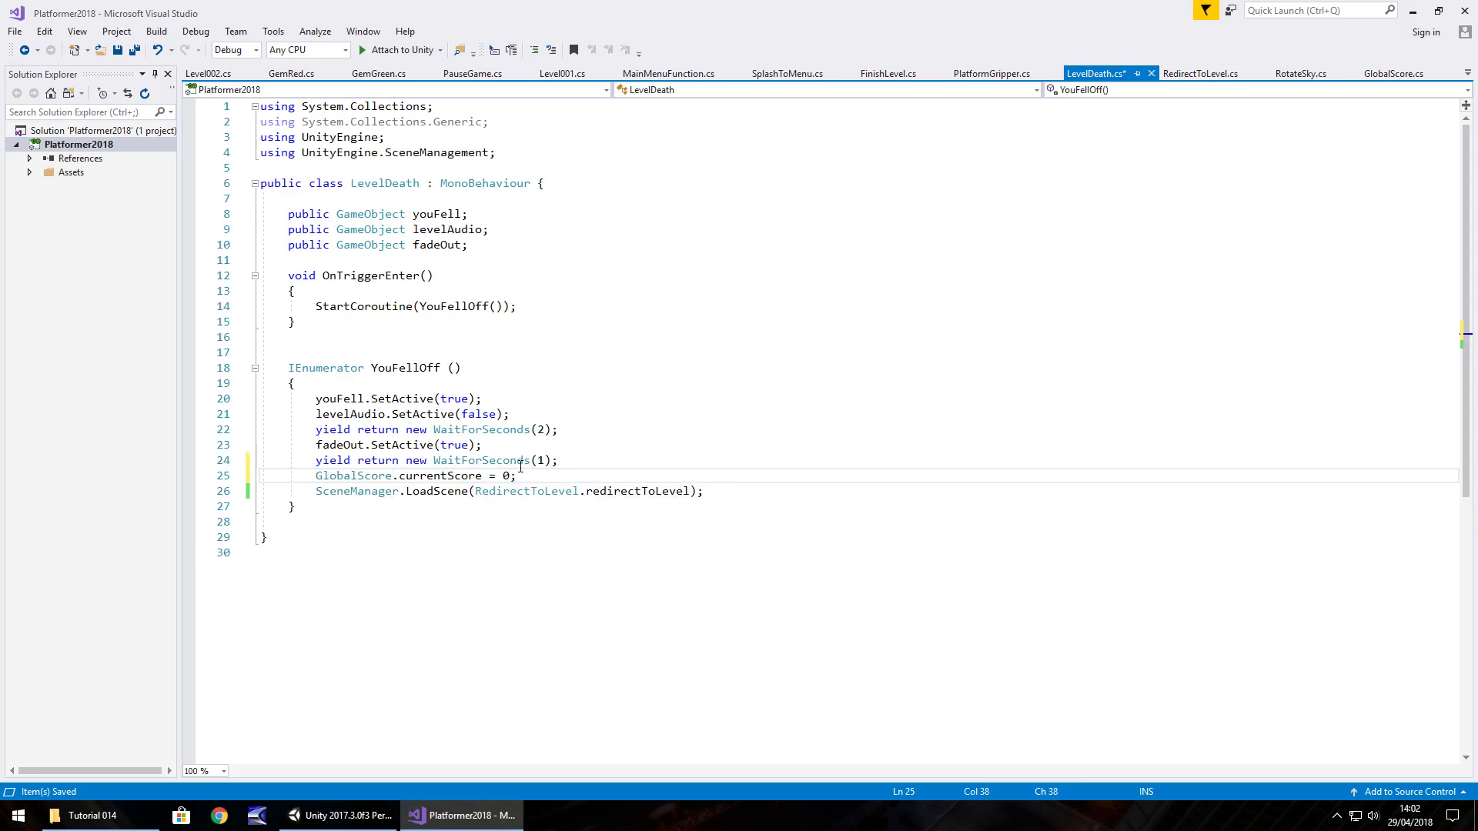
{"action": "key", "text": "ctrl+s"}
- Add the same "GlobalScore.currentScore = 0;" line before the LoadScene call in FinishLevel.cs's CalculateScore and save the script
{"action": "left_click_drag", "start_coordinate": [533, 477], "coordinate": [316, 477]}
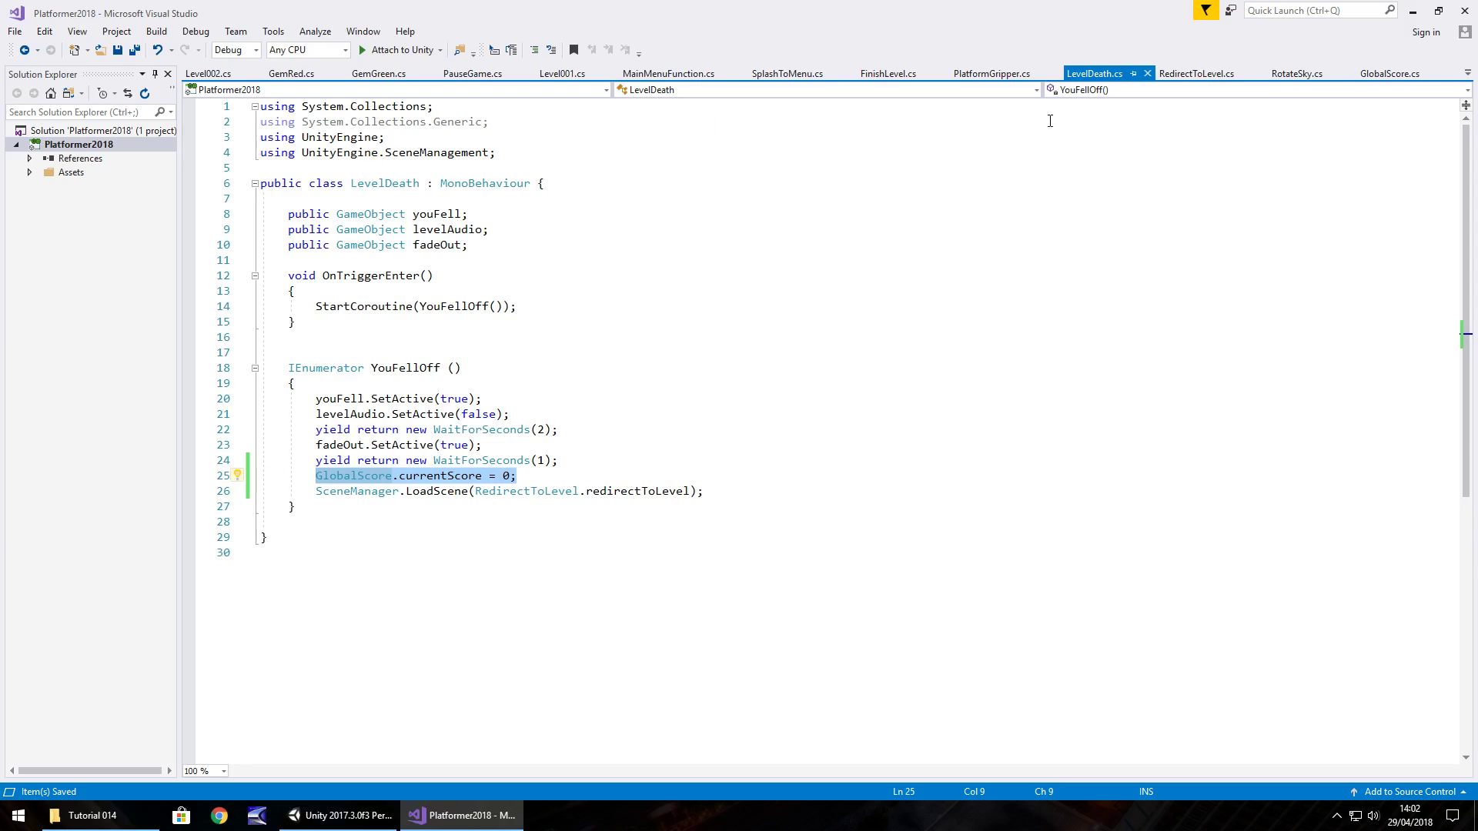
{"action": "left_click", "coordinate": [887, 75]}
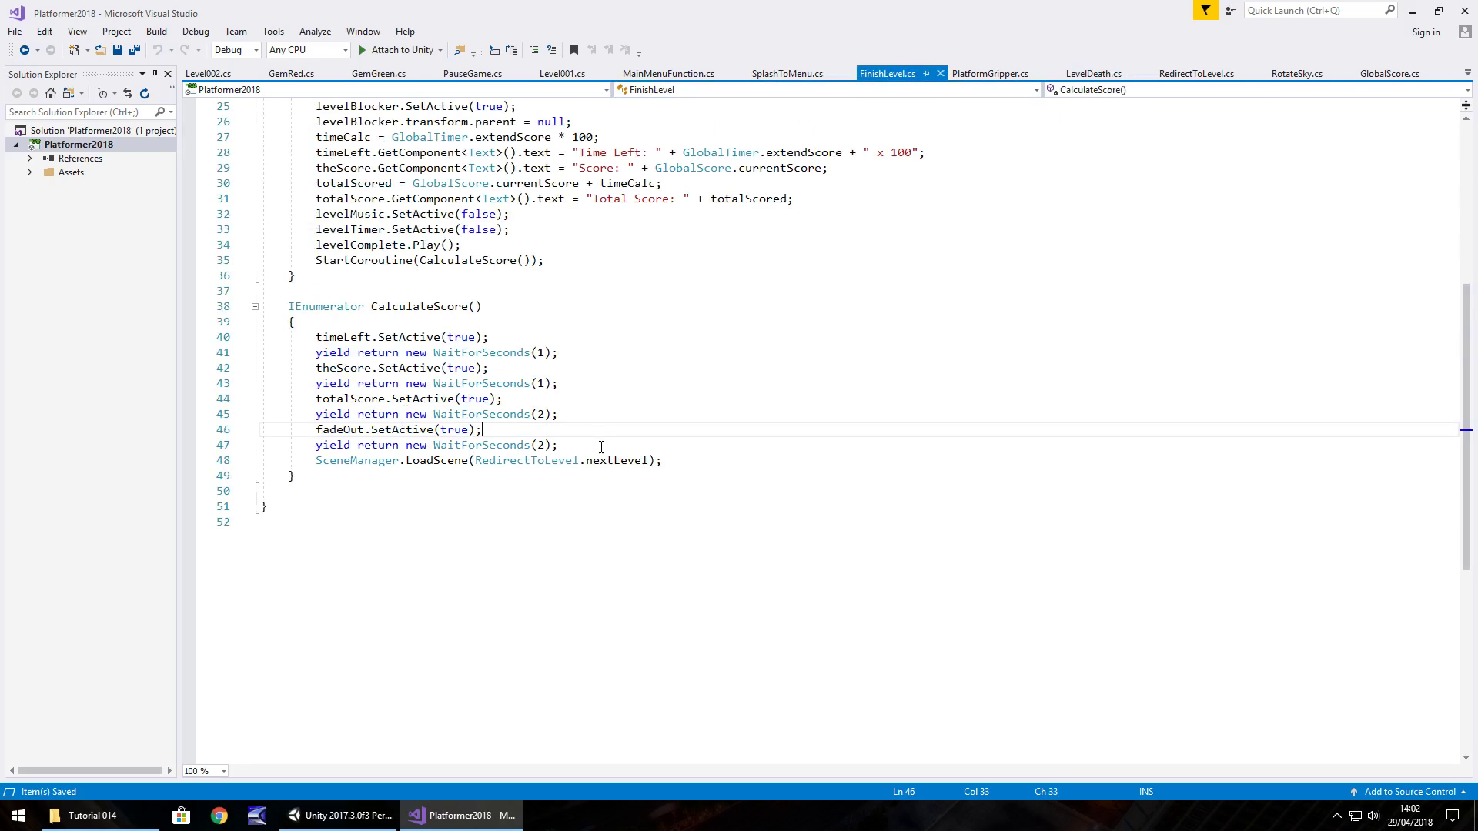
{"action": "left_click", "coordinate": [601, 447]}
{"action": "key", "text": "Return"}
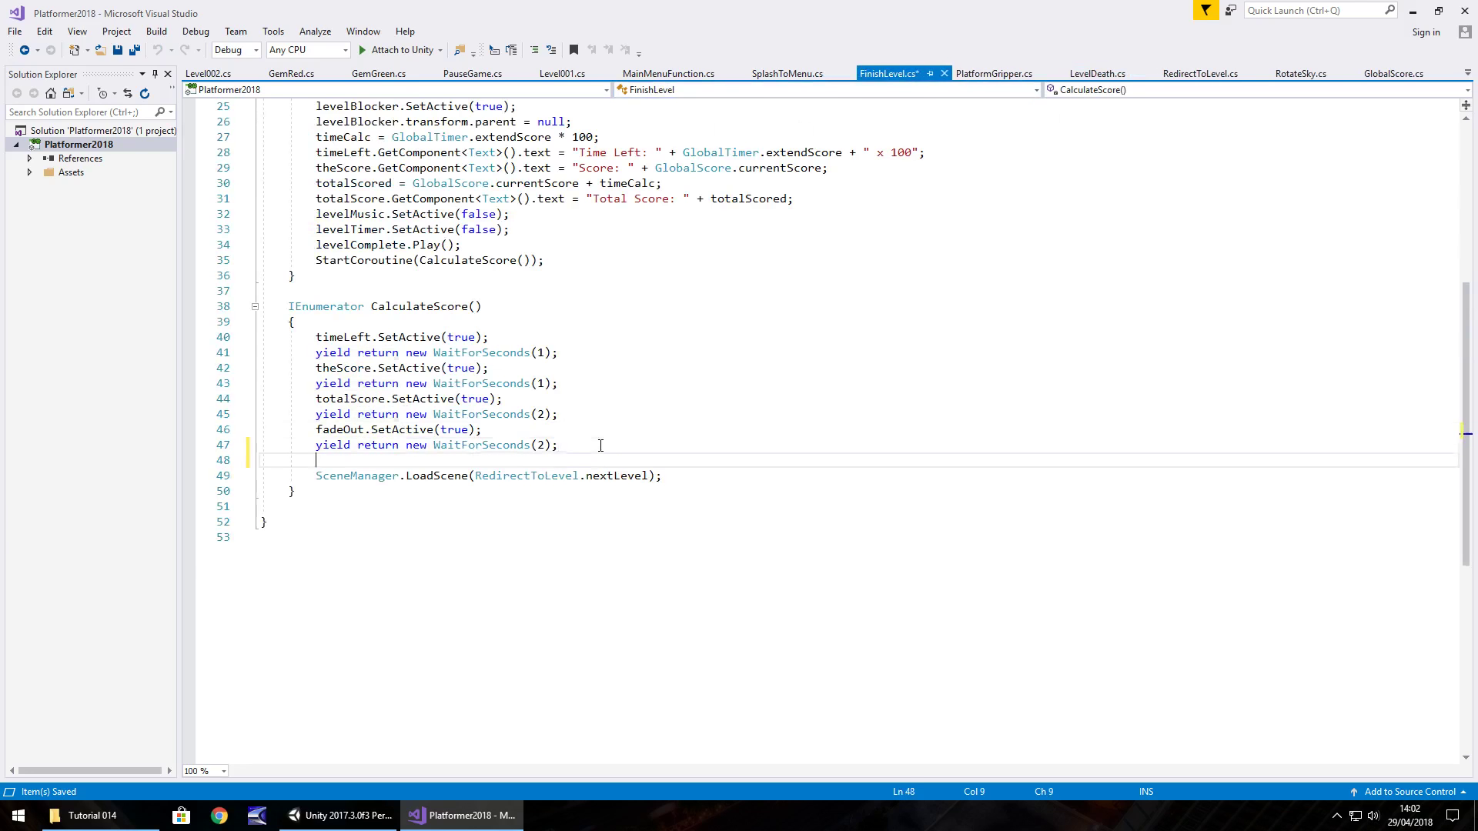
{"action": "type", "text": "GlobalScore.currentScore = 0;"}
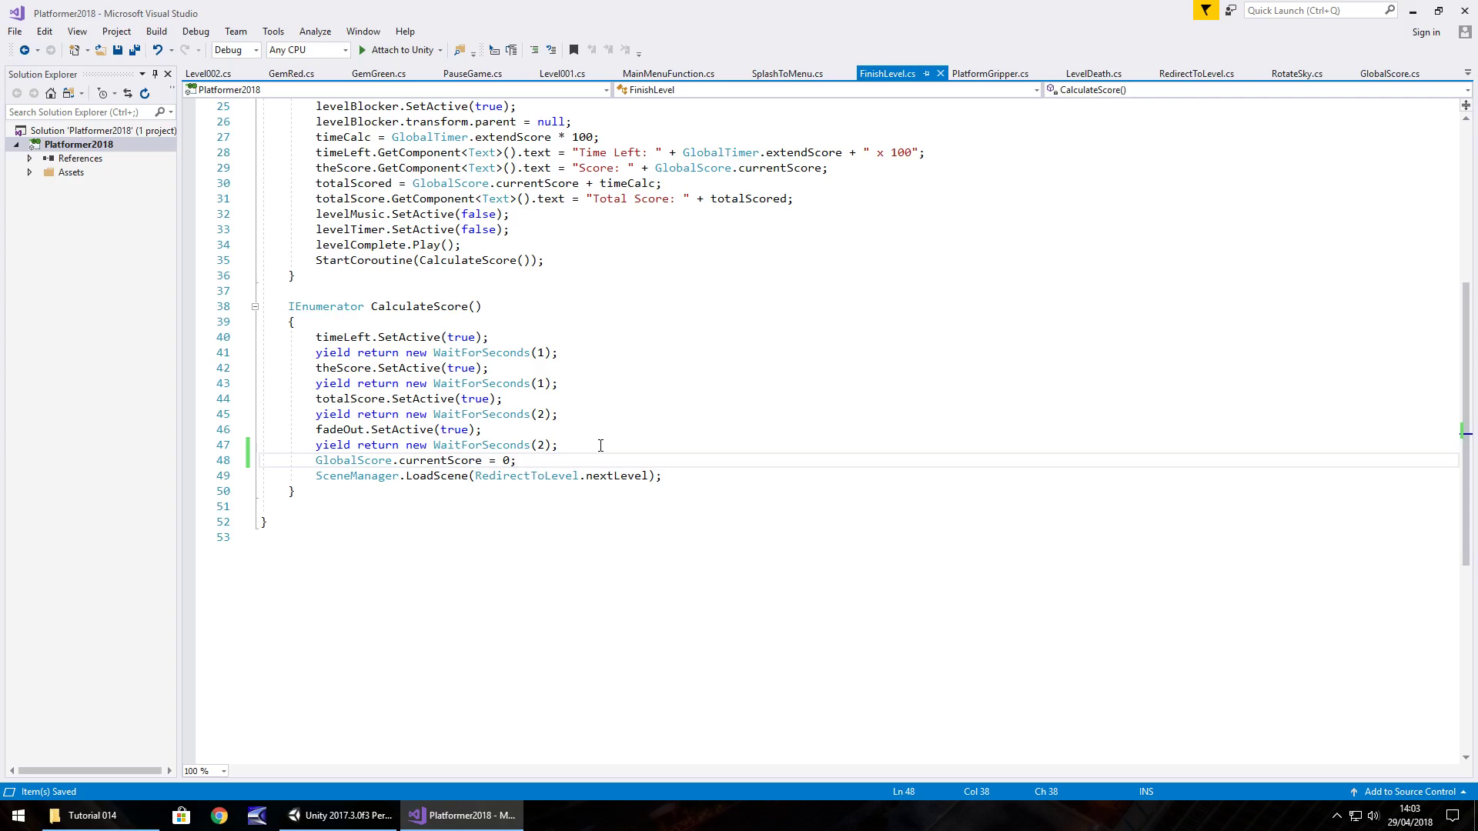
- Return to Unity, show the Assets folder and save the Level002 scene
{"action": "left_click", "coordinate": [341, 815]}
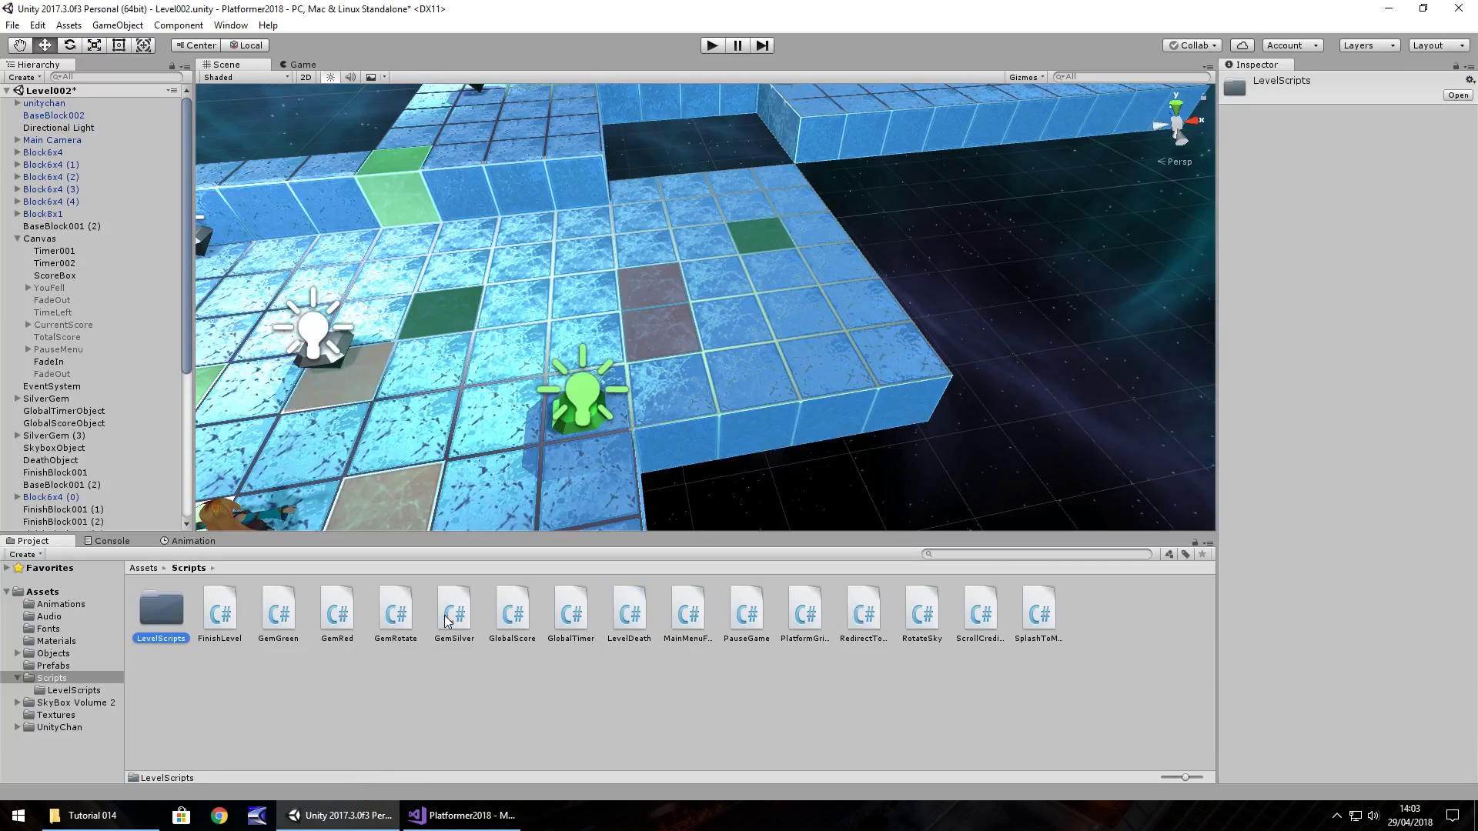
{"action": "left_click", "coordinate": [50, 594]}
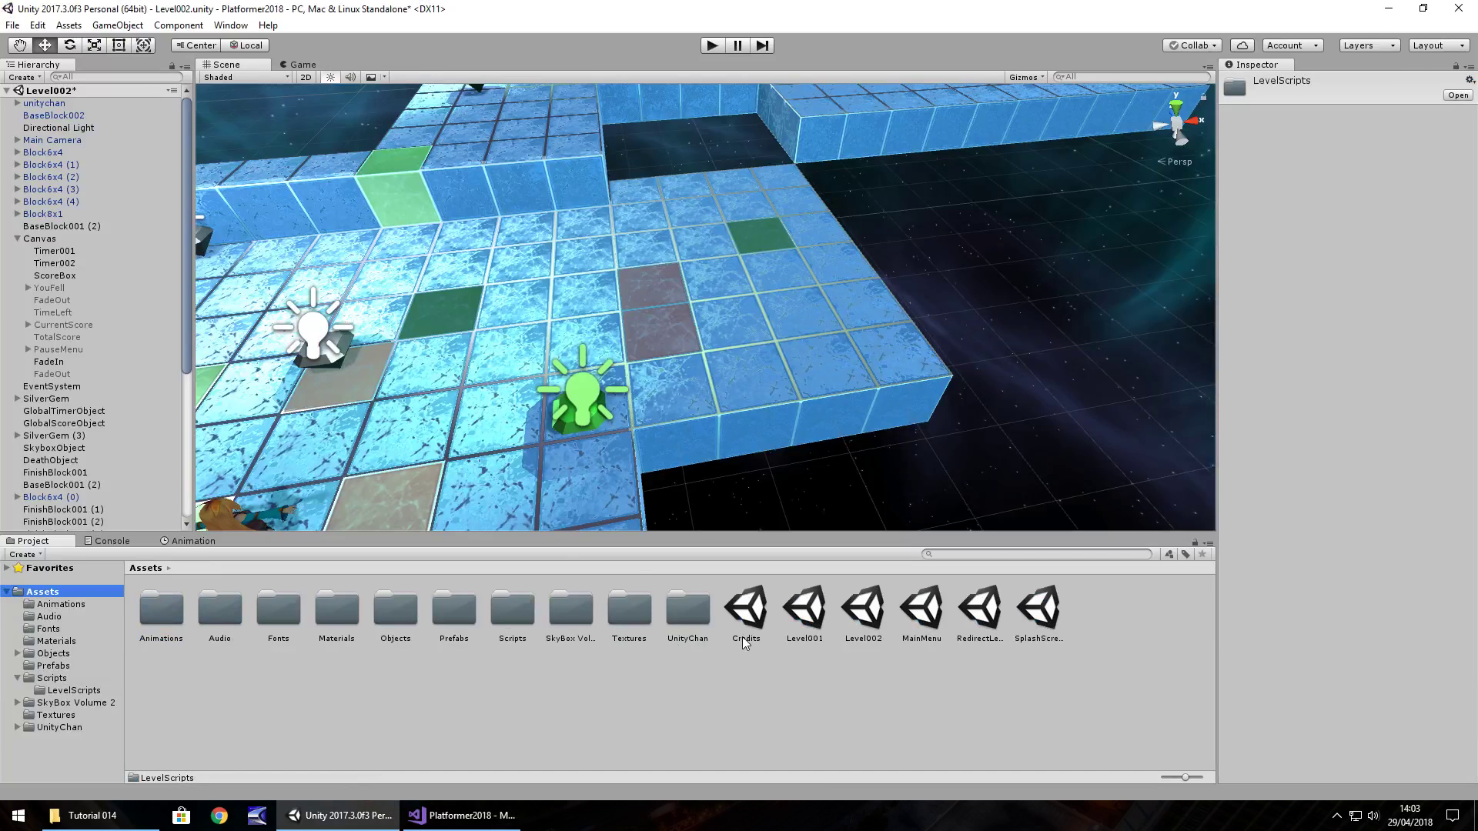
{"action": "key", "text": "ctrl+s"}
- Open the Level001 scene and play-test it, collecting a silver gem and running on to the level's finish to test the transition to Level002
{"action": "double_click", "coordinate": [806, 610]}
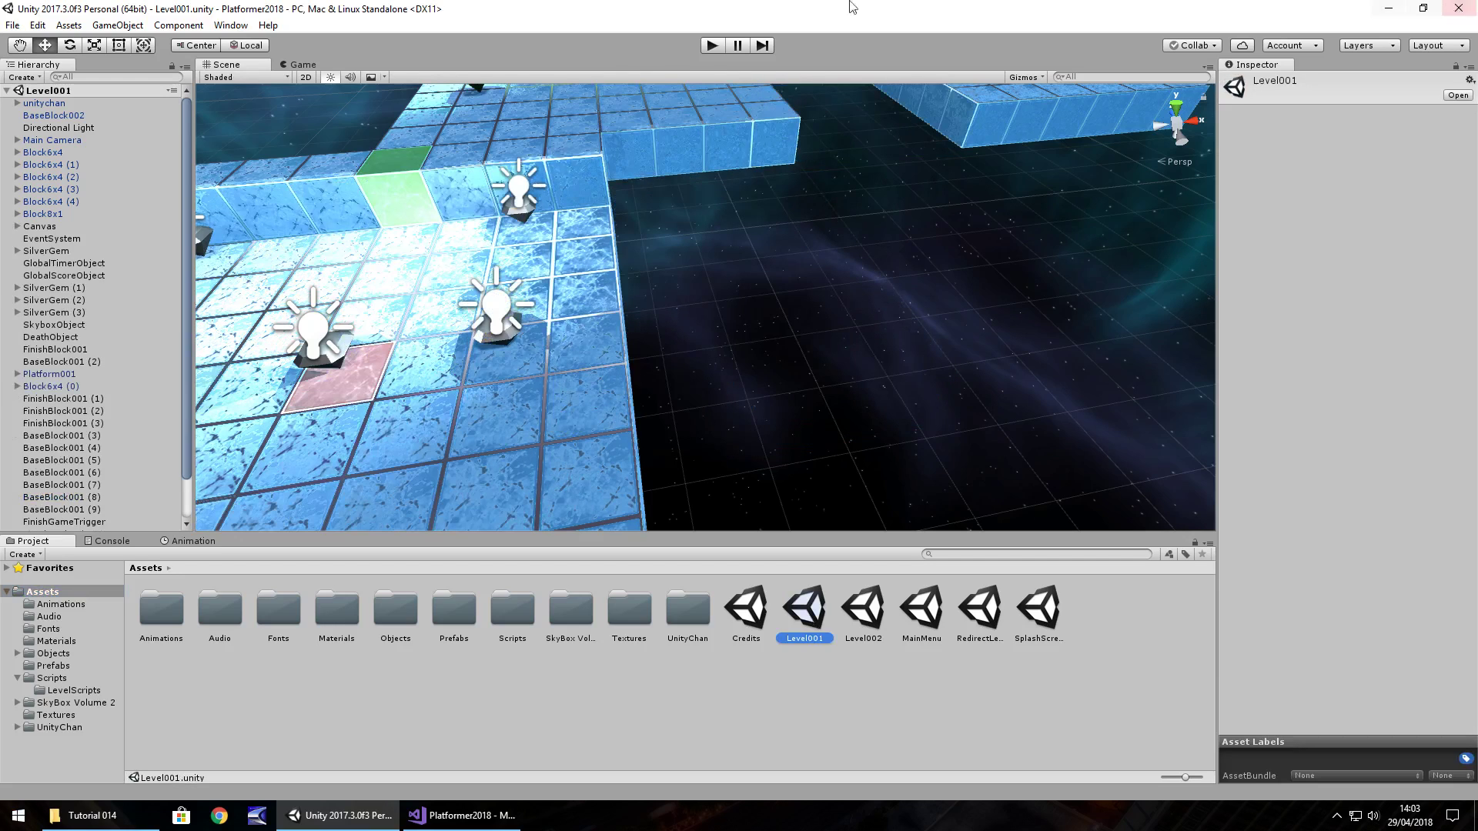
{"action": "left_click", "coordinate": [714, 47]}
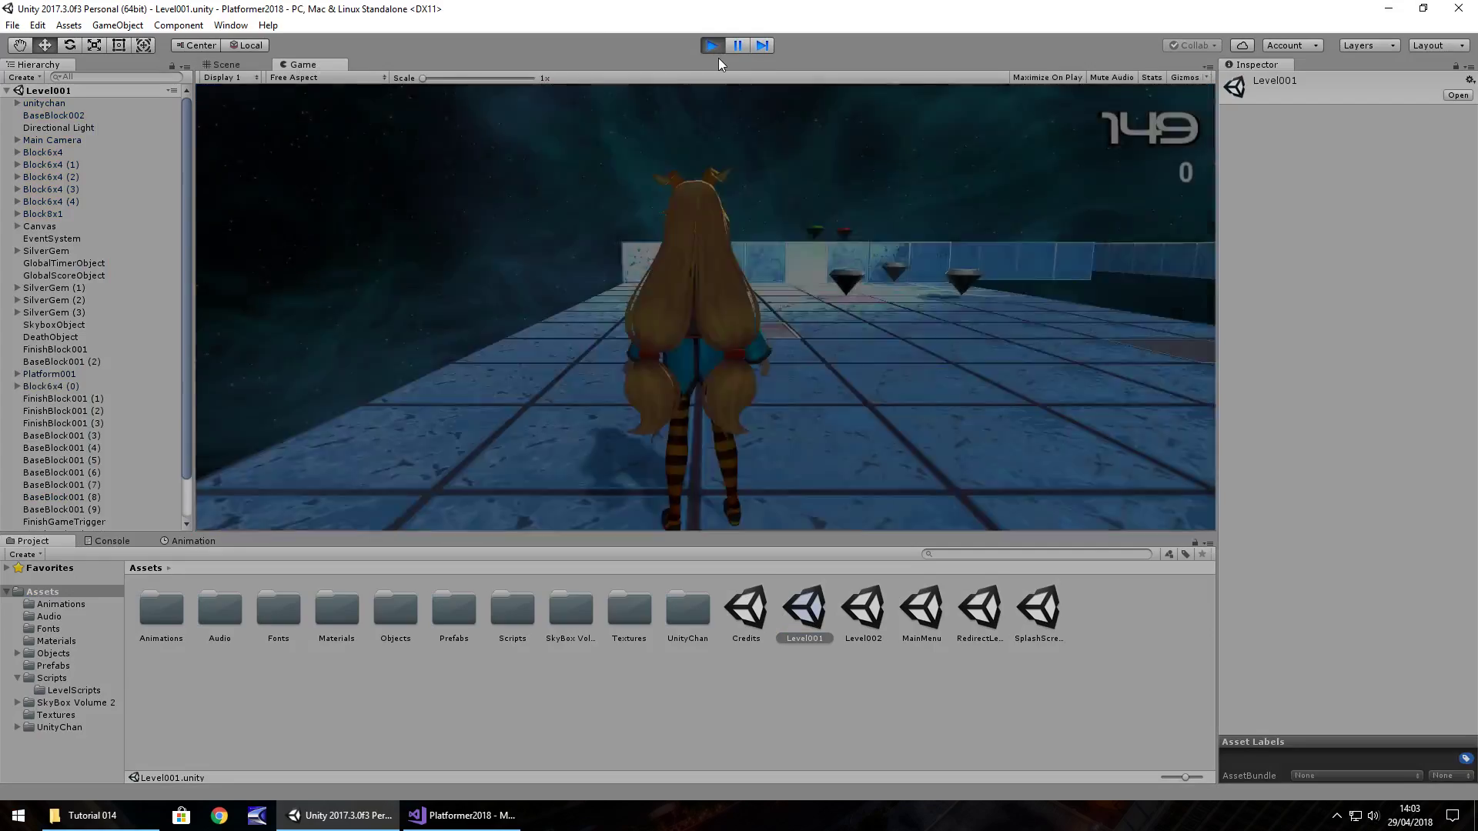
{"action": "key", "text": "Up"}
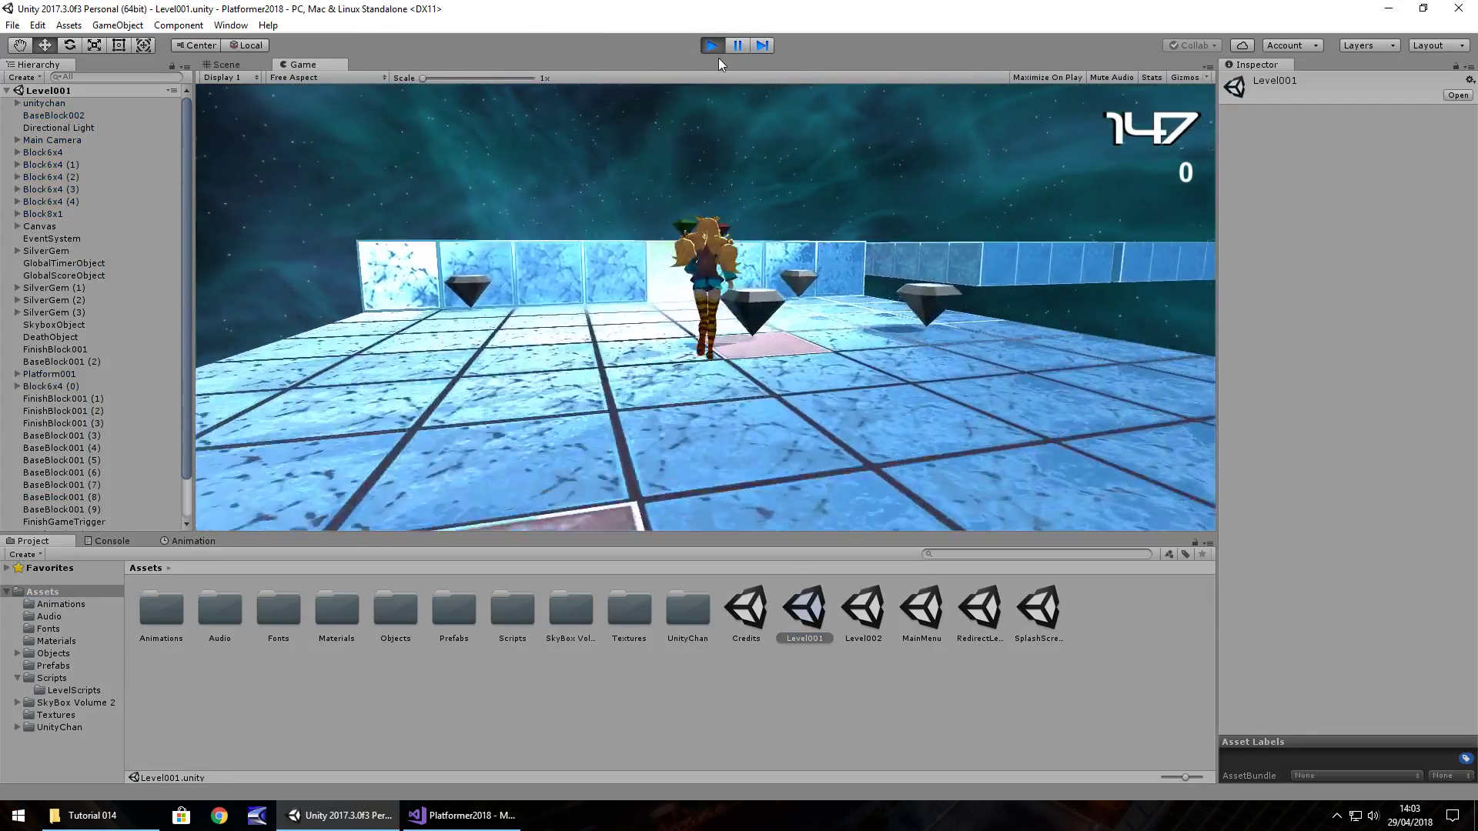
{"action": "key", "text": "space"}
{"action": "key", "text": "Left"}
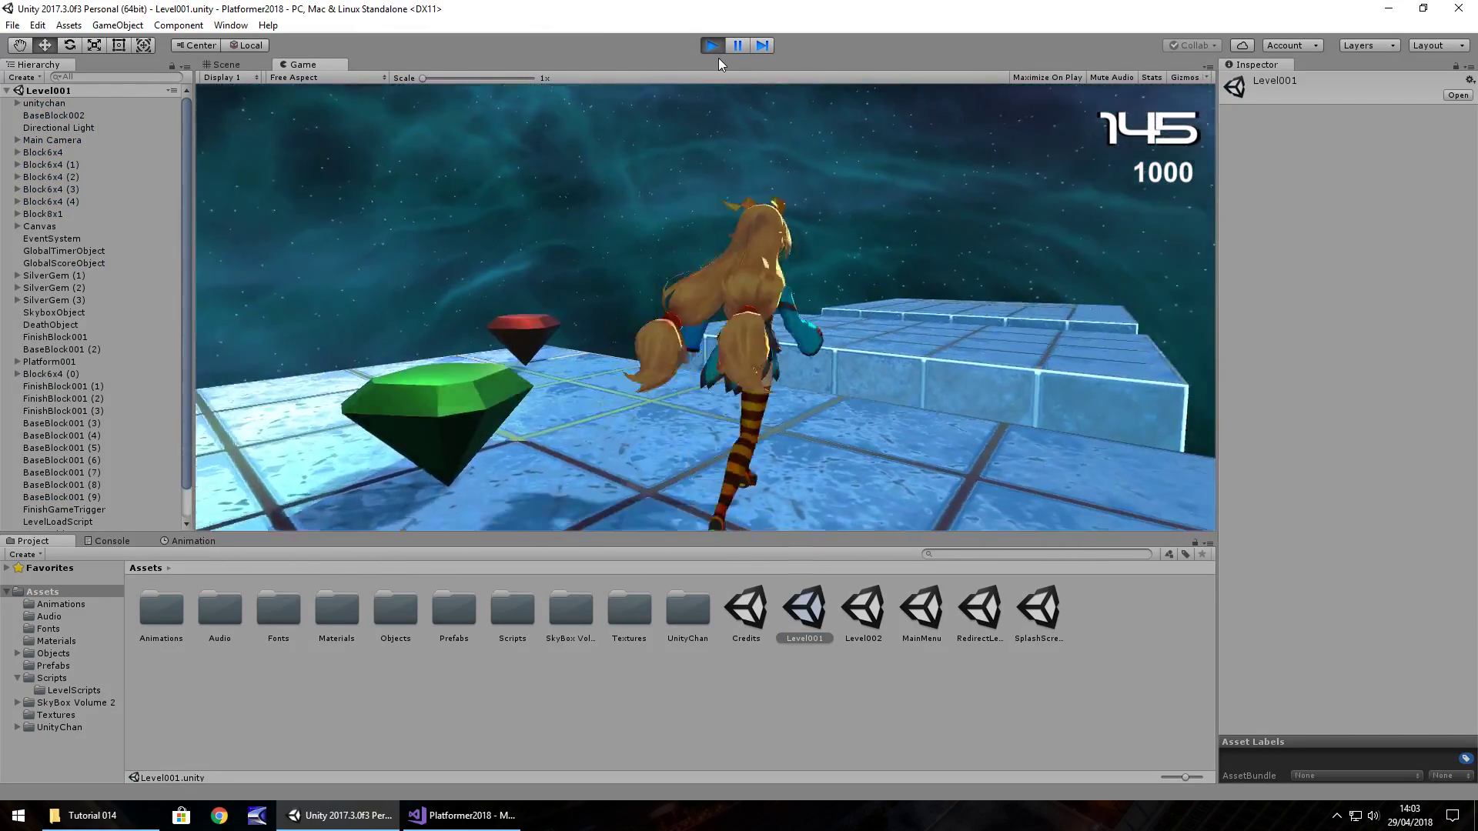
{"action": "key", "text": "Up"}
{"action": "key", "text": "Up"}
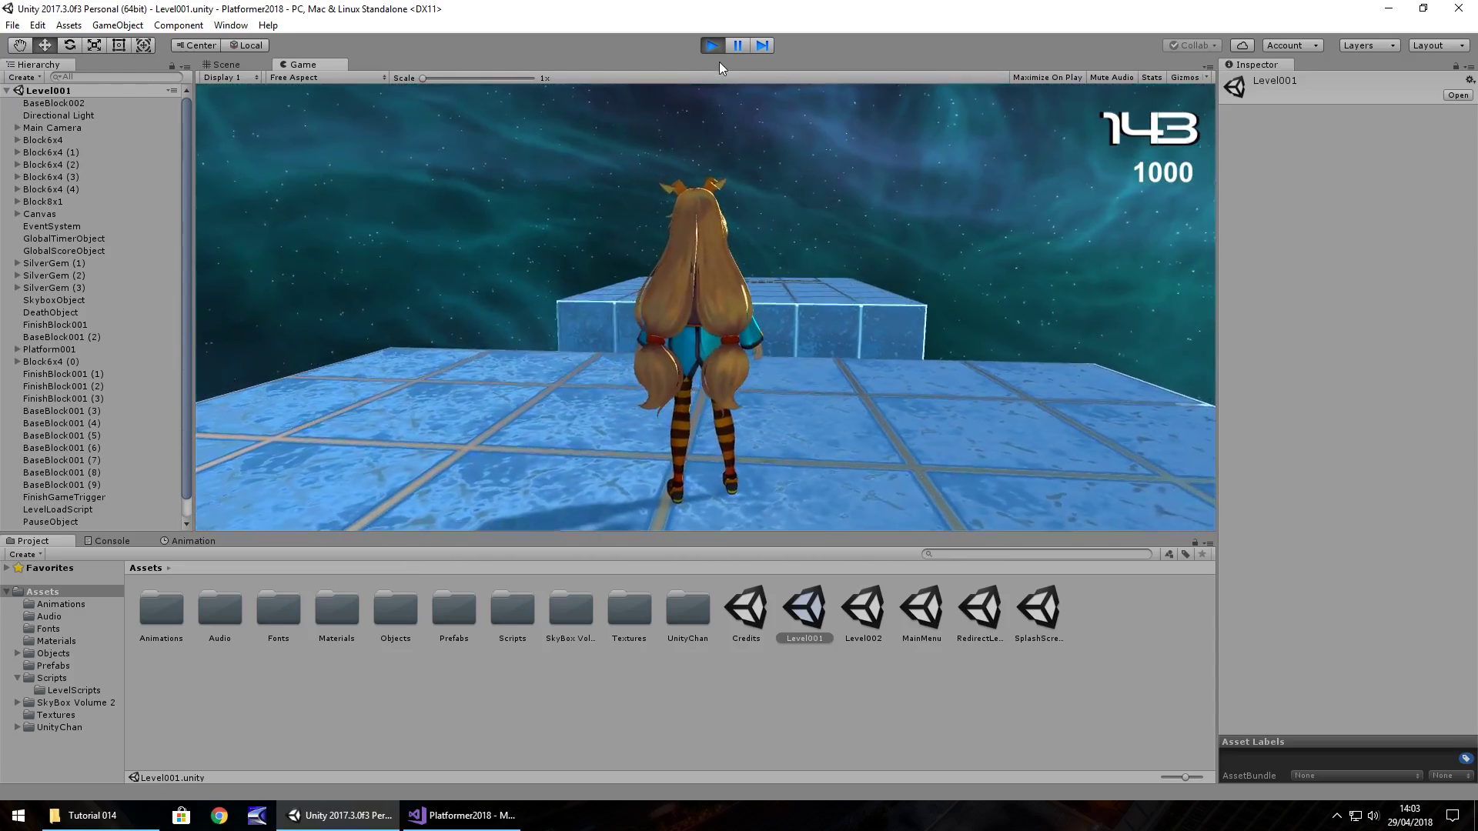
{"action": "key", "text": "Up"}
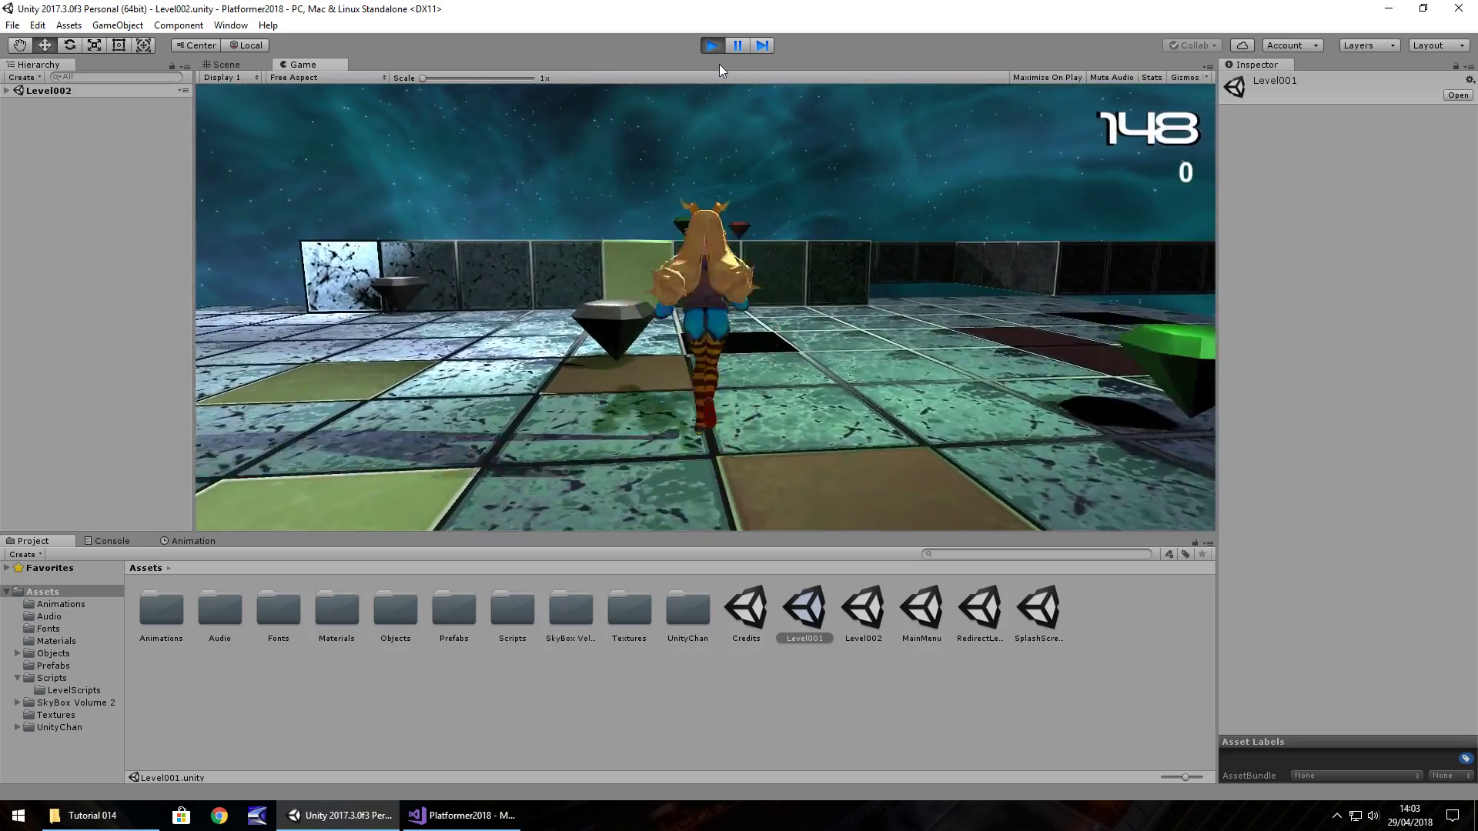
- Play-test Level002 by collecting a gem and running off the edge to test the score reset on death, and stop play mode
{"action": "key", "text": "space"}
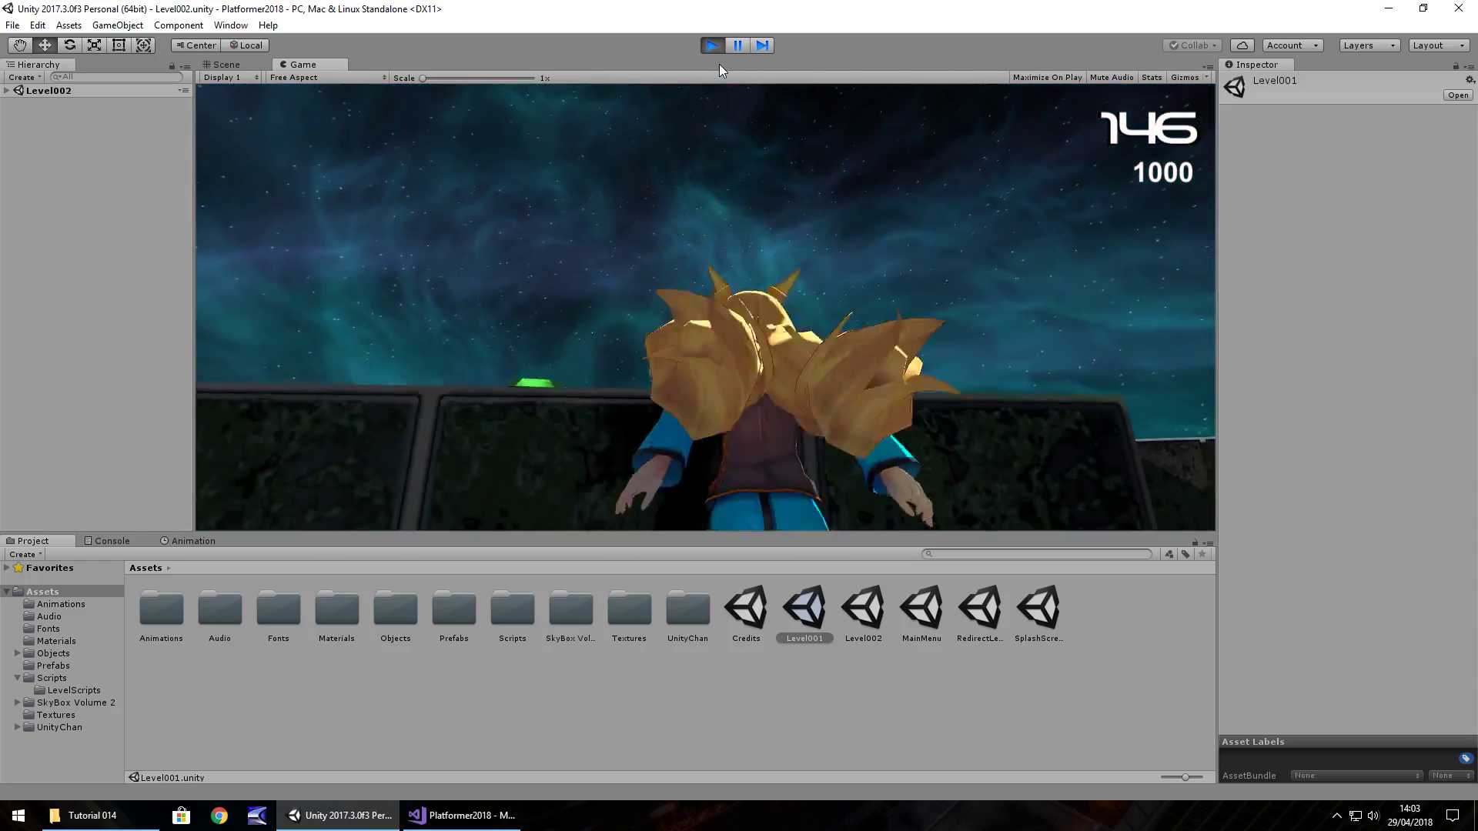
{"action": "key", "text": "Right"}
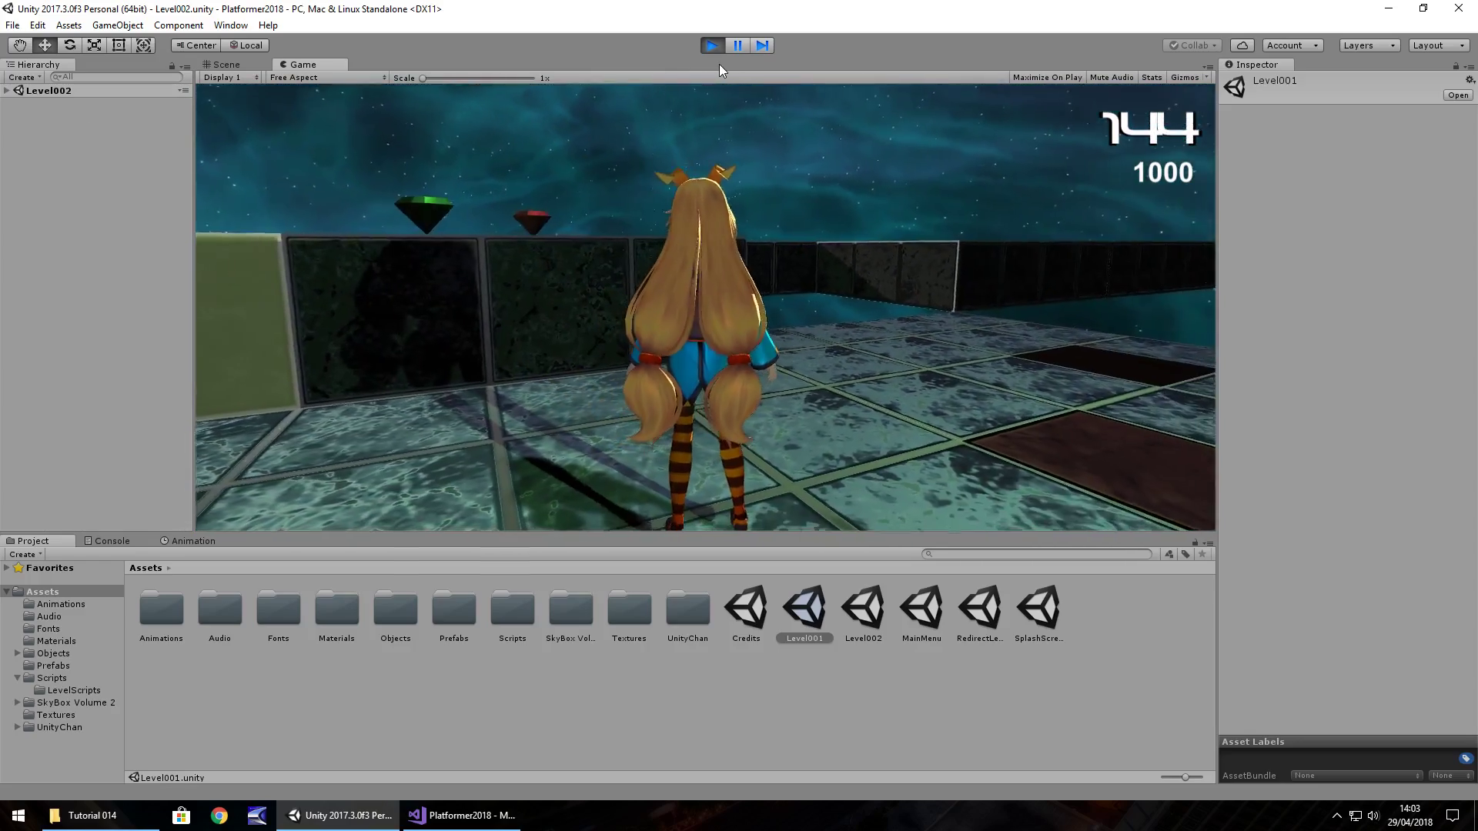
{"action": "key", "text": "Up"}
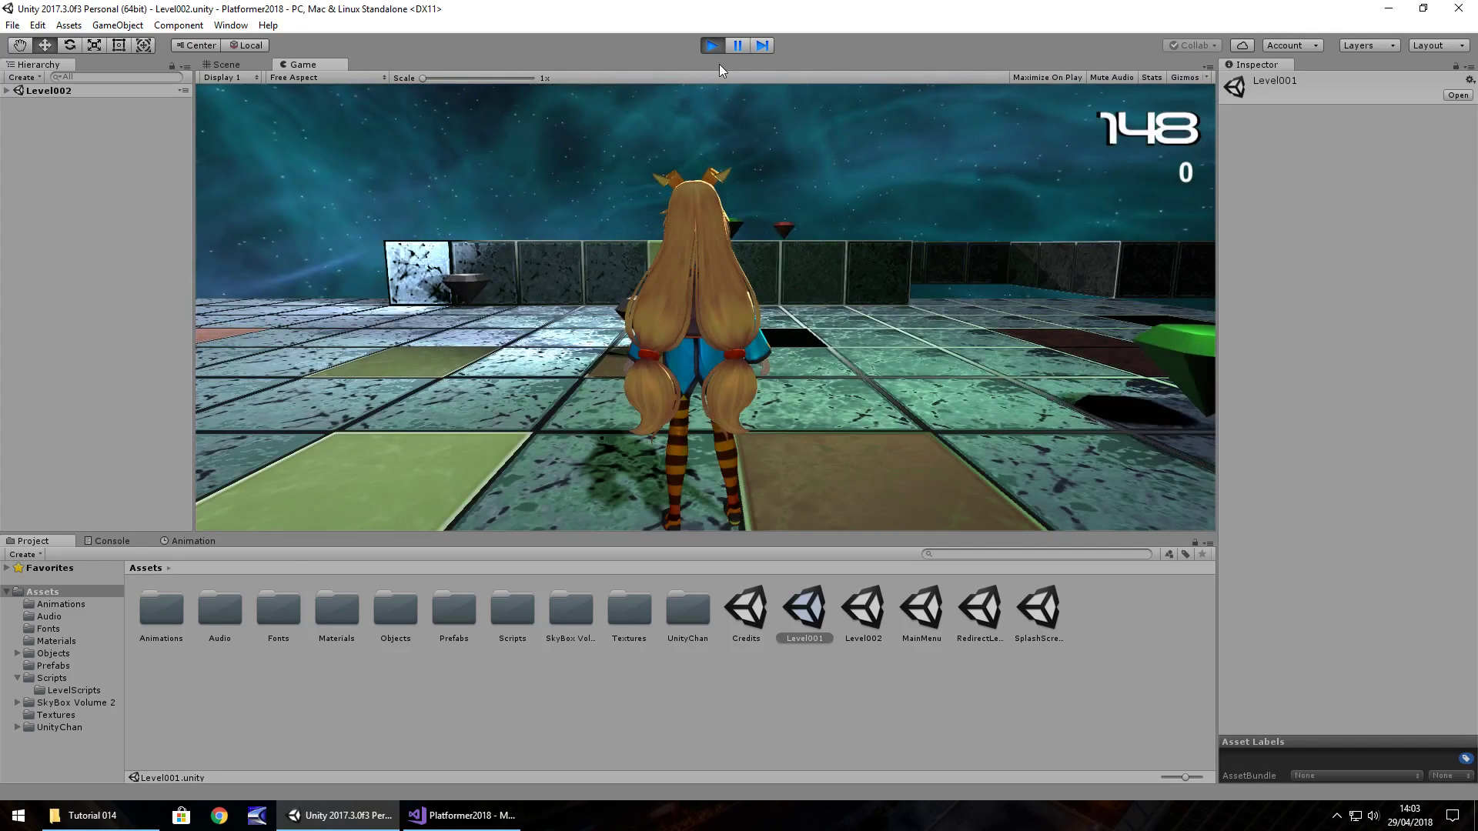
{"action": "key", "text": "ctrl+p"}
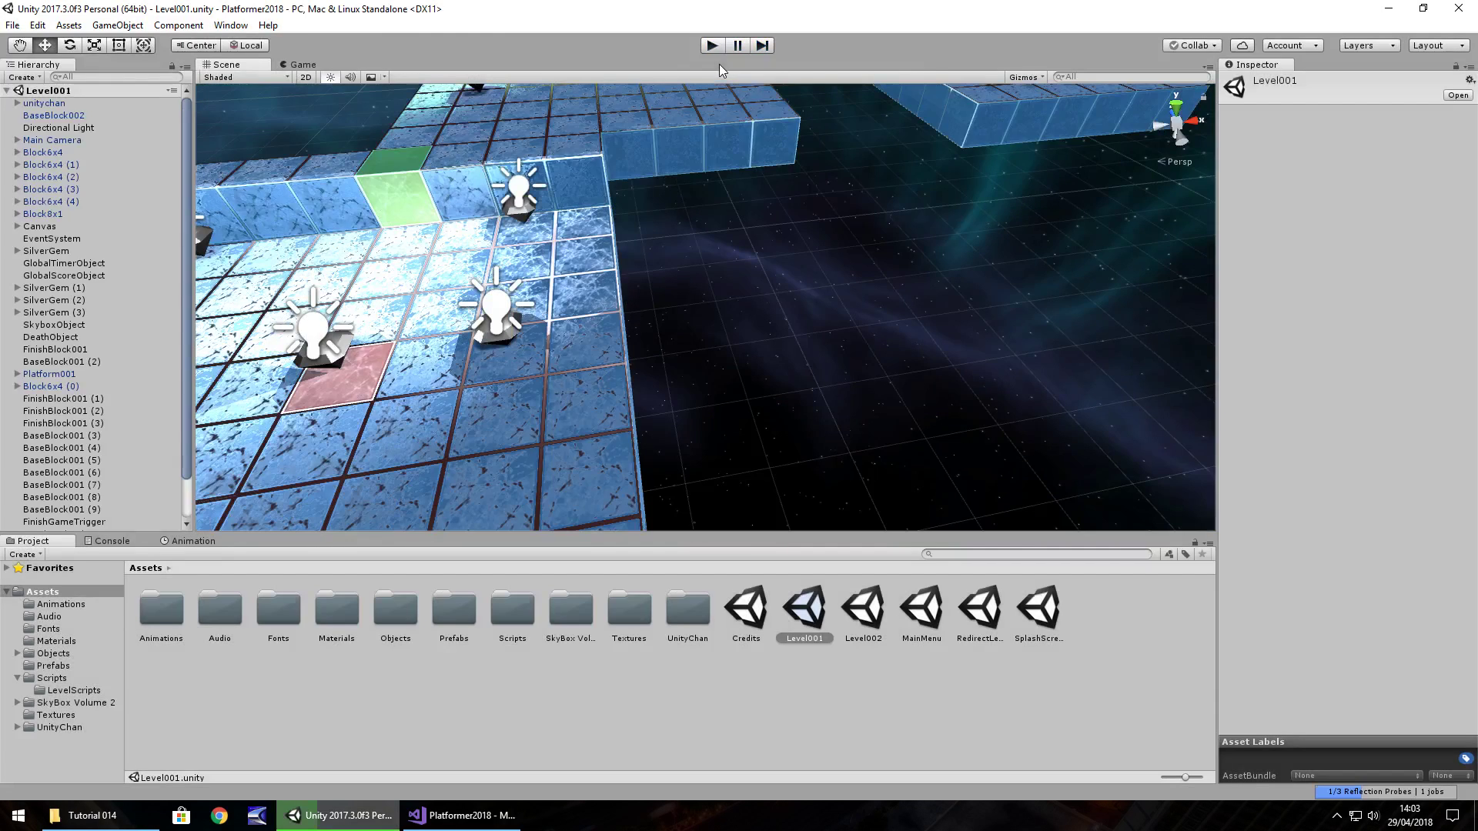